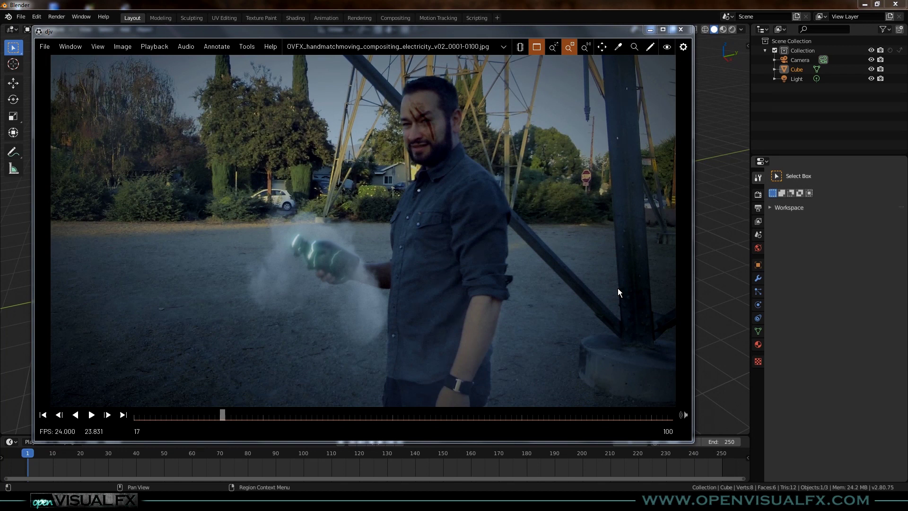
# - Play the finished electricity composite sequence in the viewer to review the target effect
pyautogui.press('space')
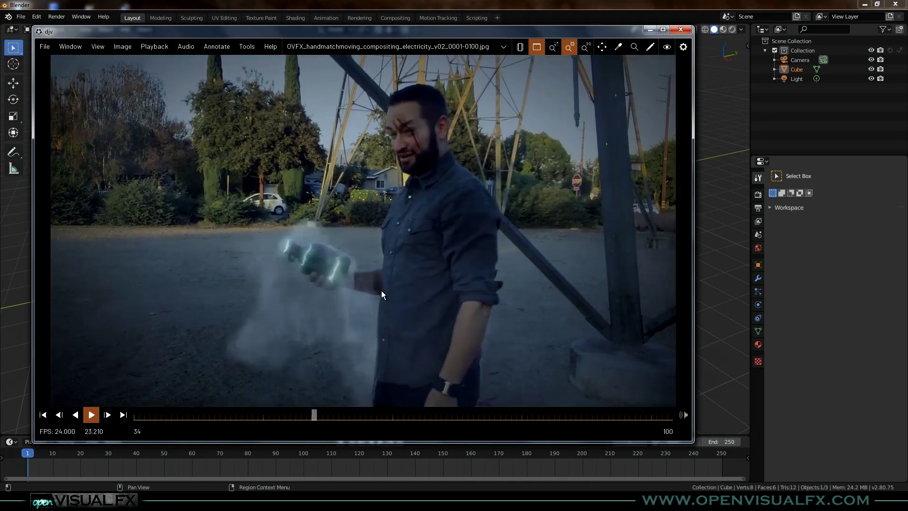
pyautogui.press('space')
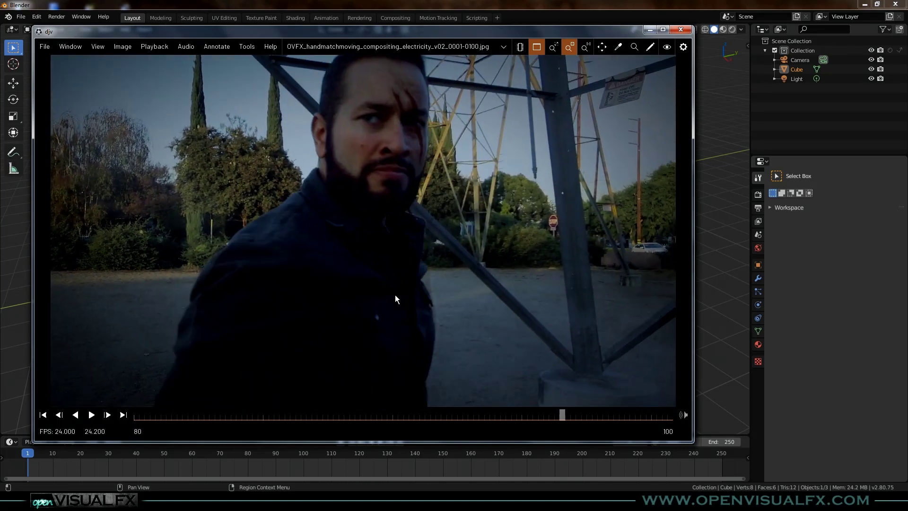
pyautogui.moveTo(129, 500)
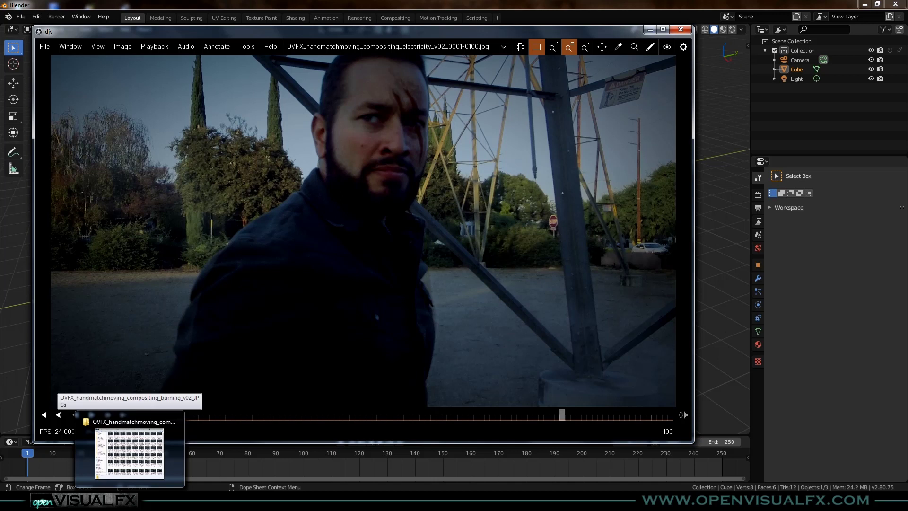
# - Switch to Blender's Motion Tracking workspace and open the Throwing_canteen_02 JPG sequence as a movie clip
pyautogui.click(449, 8)
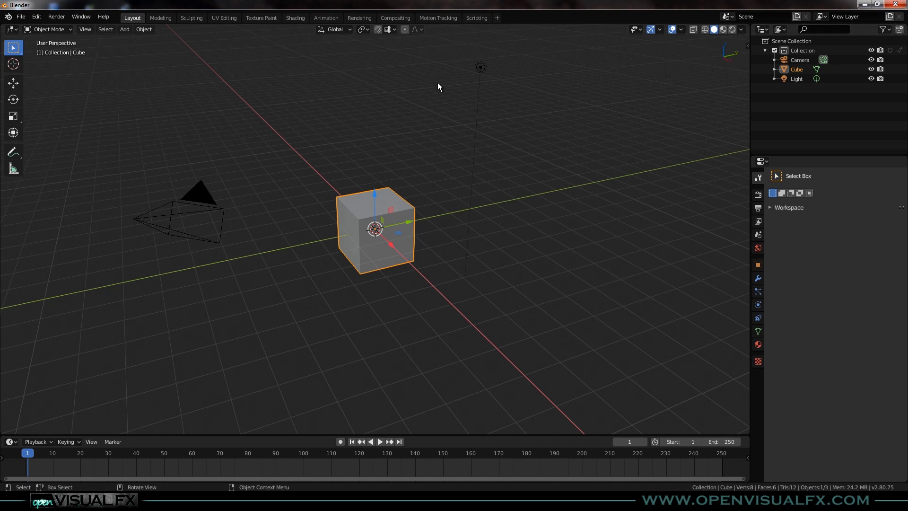
pyautogui.click(438, 17)
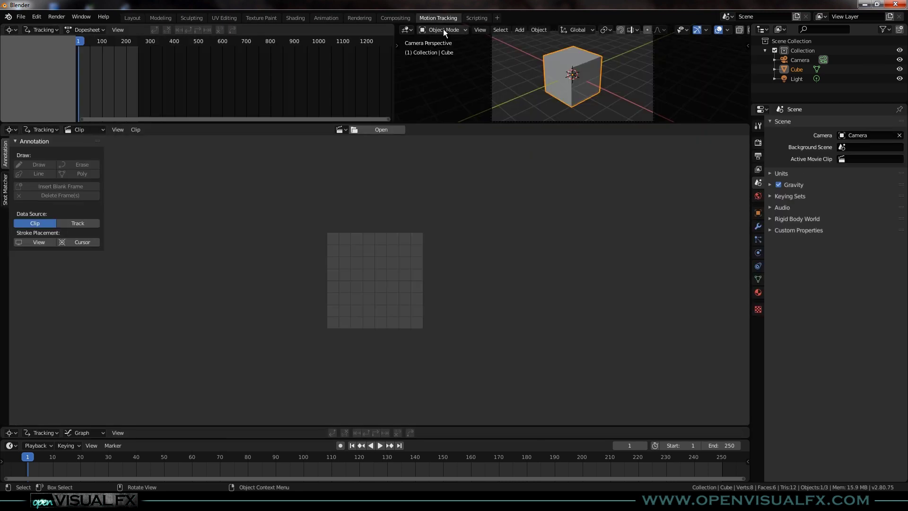
pyautogui.click(373, 132)
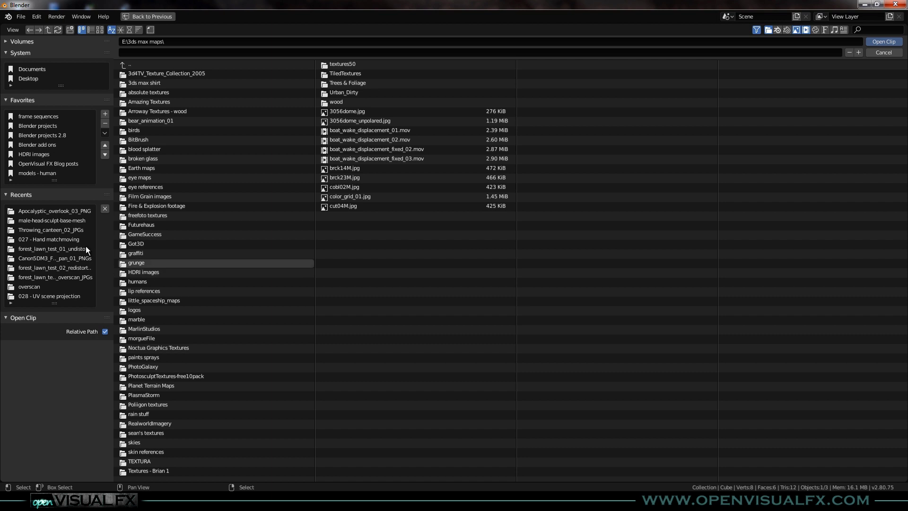
pyautogui.click(64, 229)
pyautogui.click(179, 75)
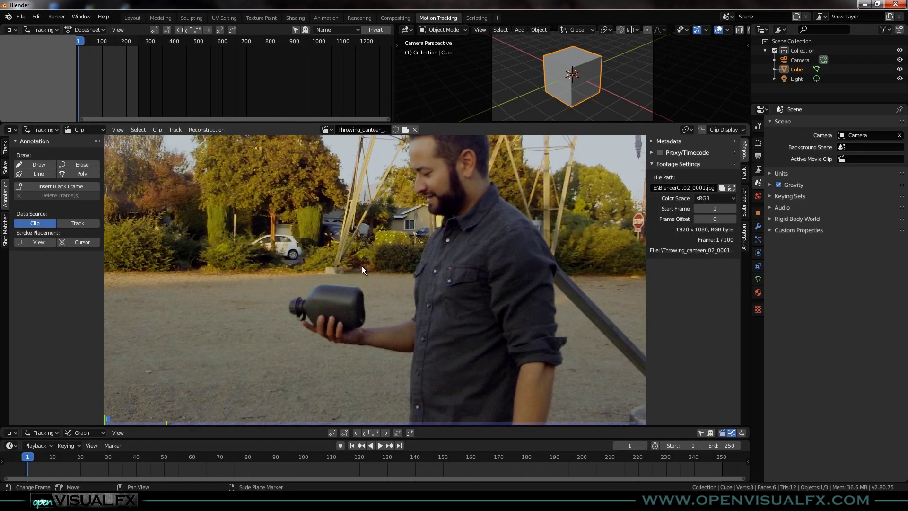
# - Enlarge the clip editor, match the scene frame range to the clip and prefetch its frames
pyautogui.moveTo(428, 123); pyautogui.dragTo(425, 74)
pyautogui.press('Home')
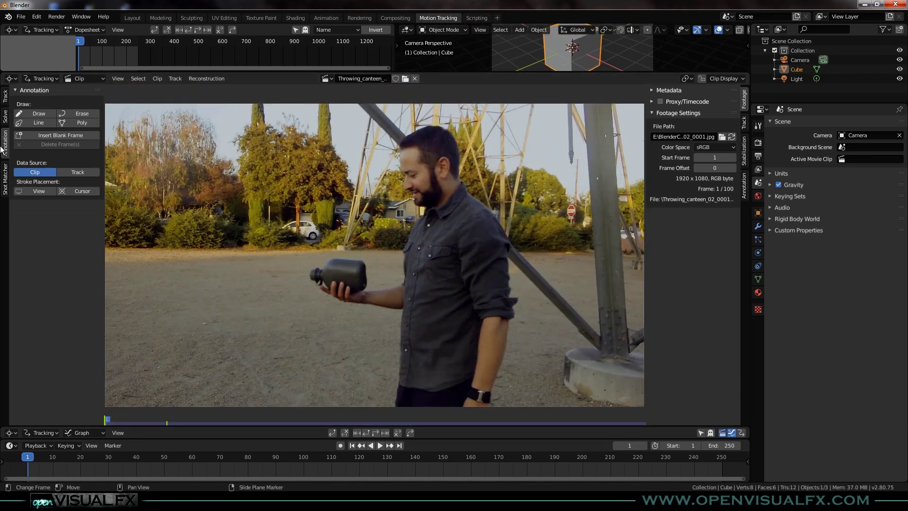
pyautogui.click(5, 96)
pyautogui.click(33, 104)
pyautogui.click(43, 114)
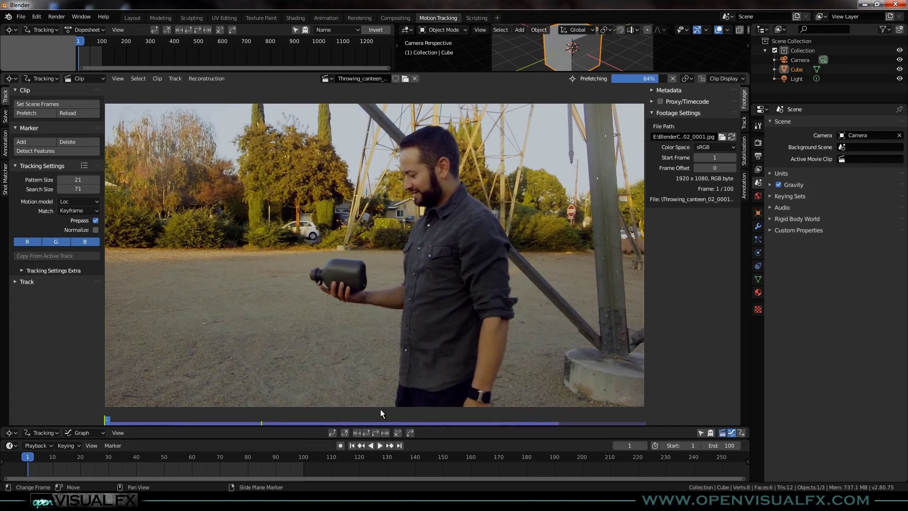
# - Play the canteen footage and scrub back to frame 16 to examine the hand and canteen motion
pyautogui.moveTo(274, 473); pyautogui.dragTo(468, 455, button='middle')
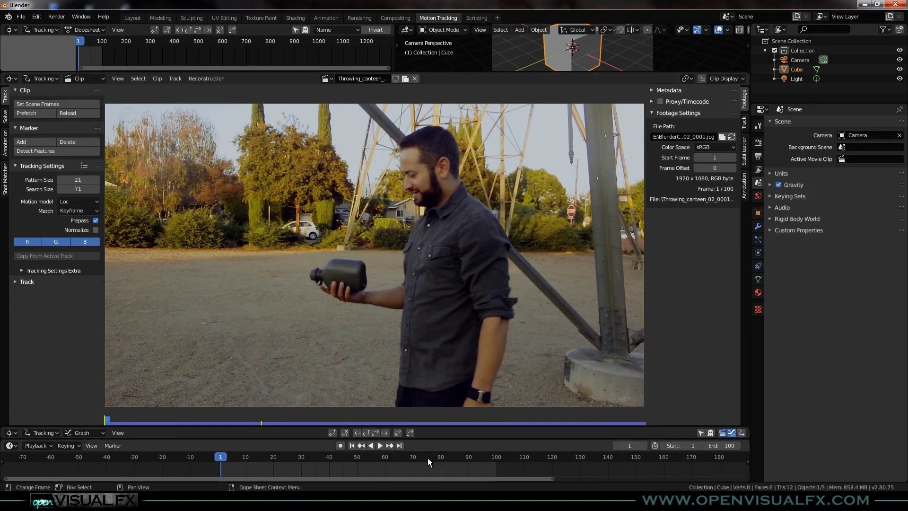
pyautogui.scroll(2, 422, 468)
pyautogui.moveTo(400, 470); pyautogui.dragTo(447, 464, button='middle')
pyautogui.press('space')
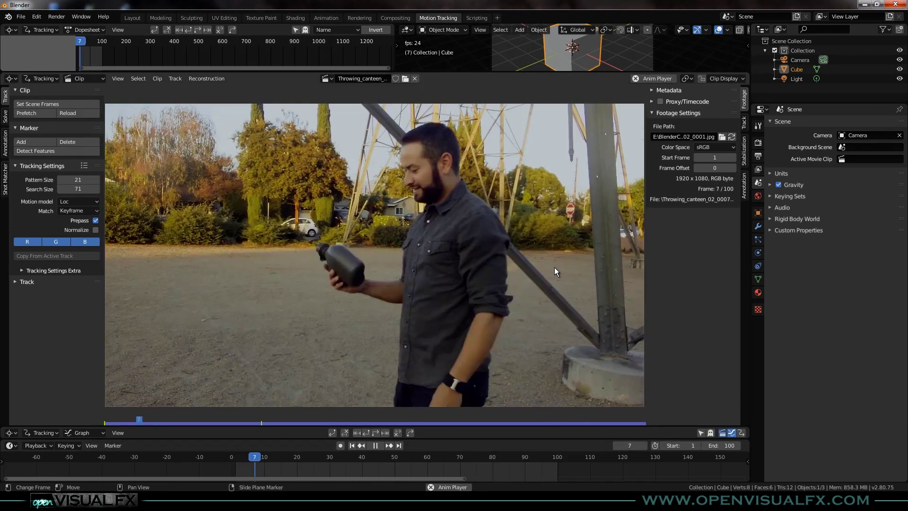
pyautogui.press('space')
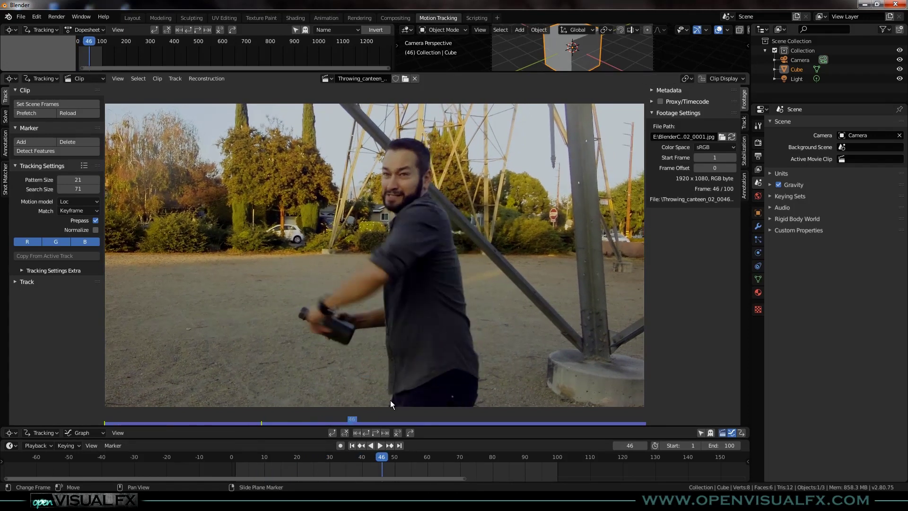
pyautogui.moveTo(356, 419); pyautogui.dragTo(185, 388)
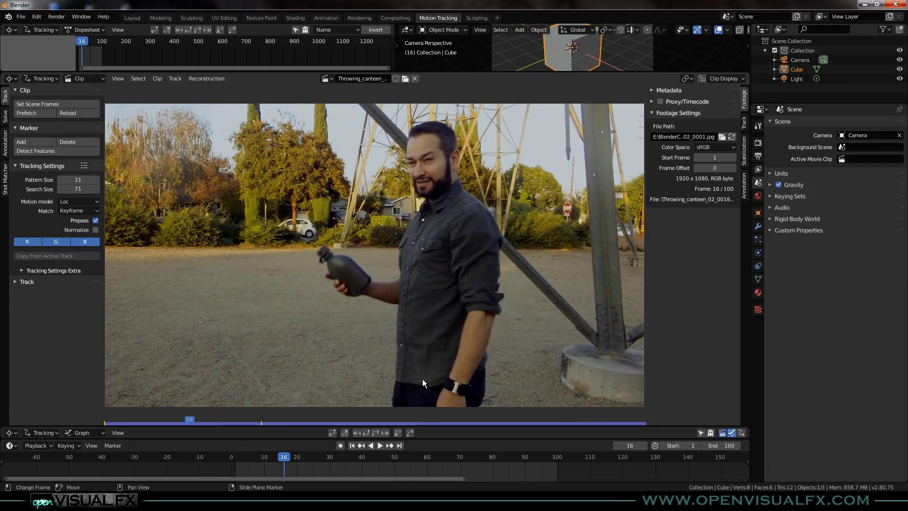
# - Switch to djv and replay the electricity composite around the canteen
pyautogui.click(378, 502)
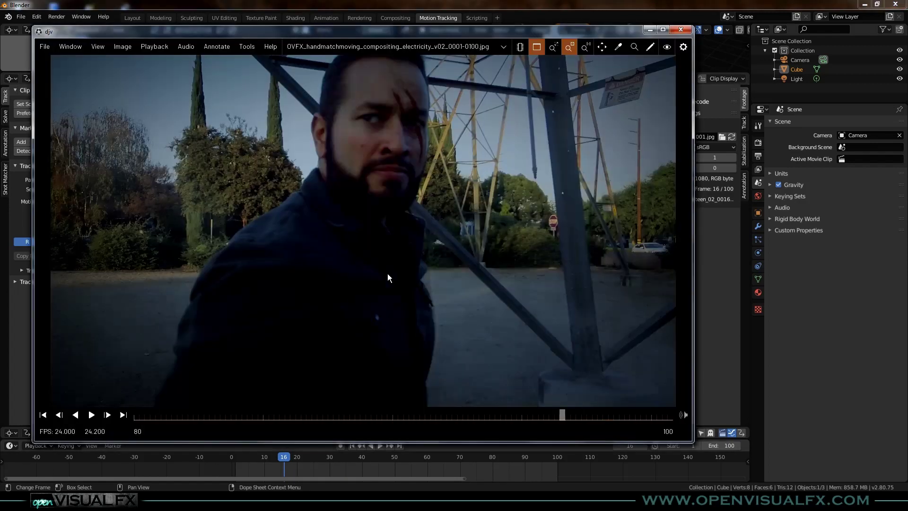
pyautogui.press('space')
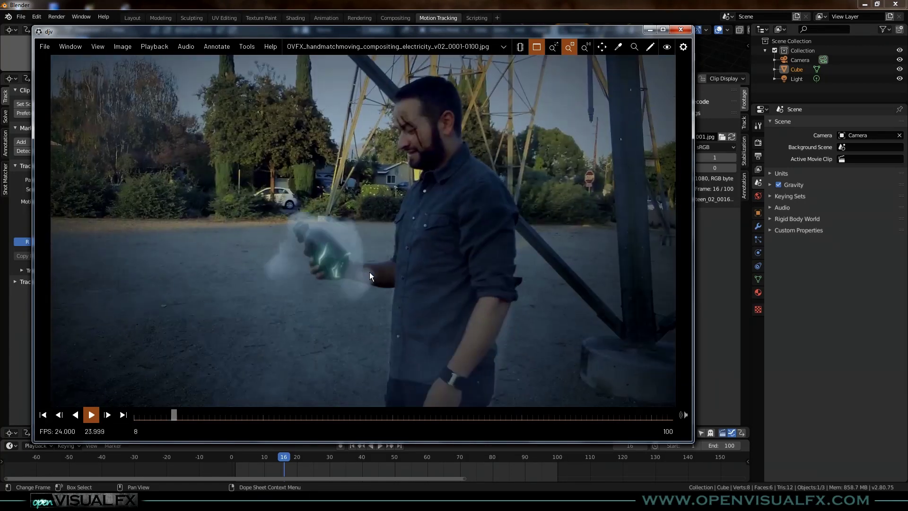
pyautogui.press('space')
# - Load the OVFX_handmatchmoving_compositing_burning_v02 JPG sequence from its folder into djv and play it
pyautogui.click(300, 501)
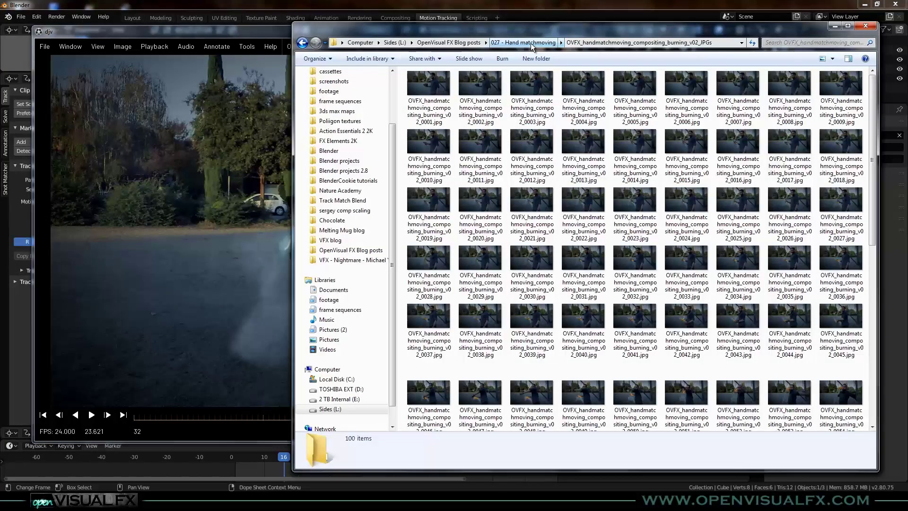
pyautogui.moveTo(430, 90); pyautogui.dragTo(225, 211)
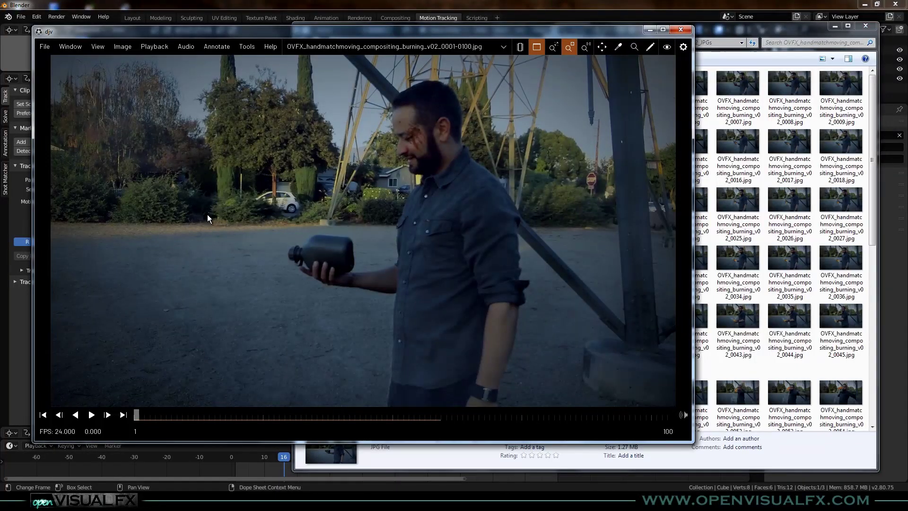
pyautogui.press('space')
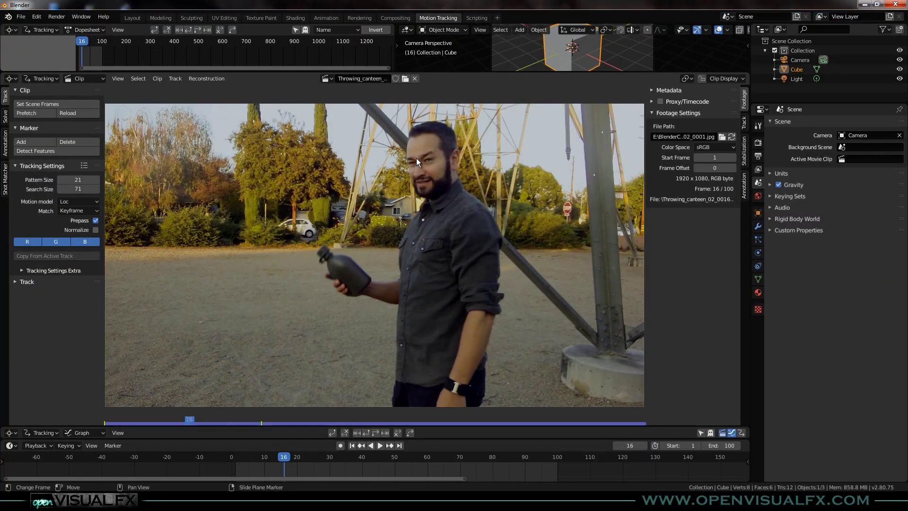
# - Back in Blender, play the footage to frame 22, enlarge the 3D view and set the clip as the camera background
pyautogui.press('space')
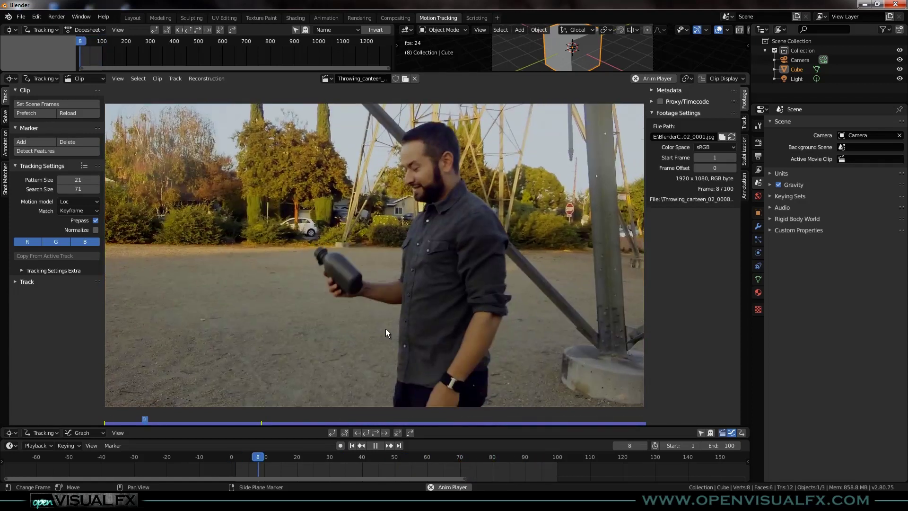
pyautogui.press('space')
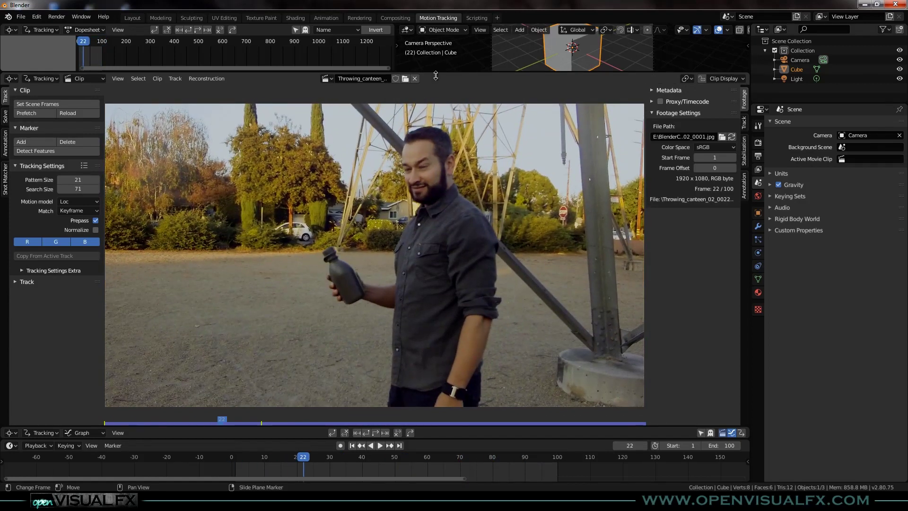
pyautogui.moveTo(436, 72); pyautogui.dragTo(436, 207)
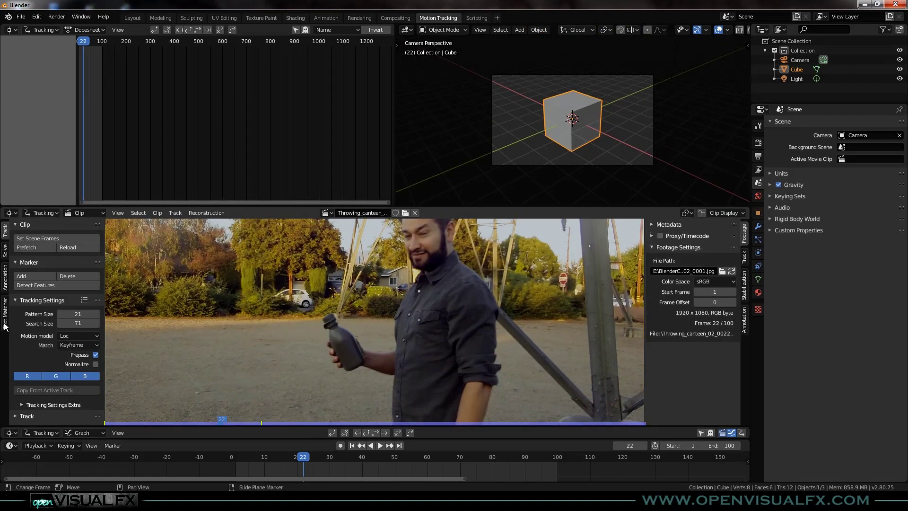
pyautogui.click(5, 252)
pyautogui.scroll(-2, 52, 322)
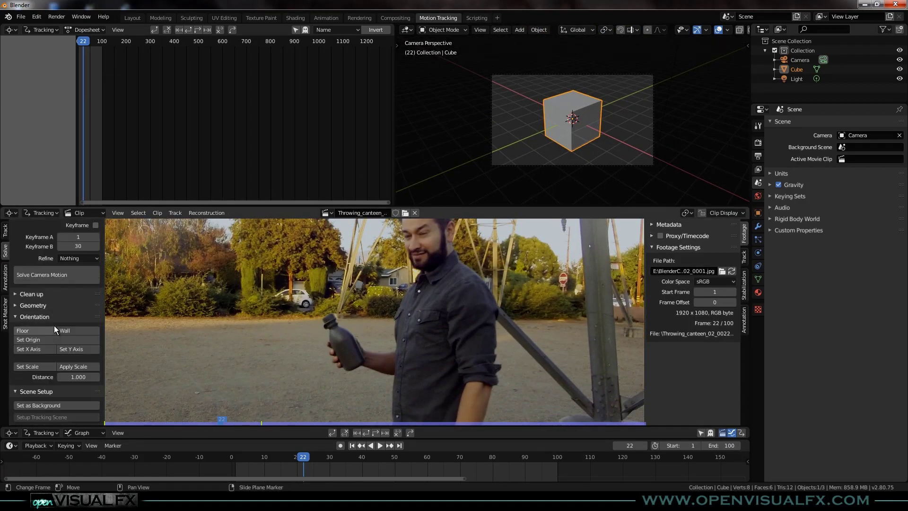
pyautogui.click(57, 410)
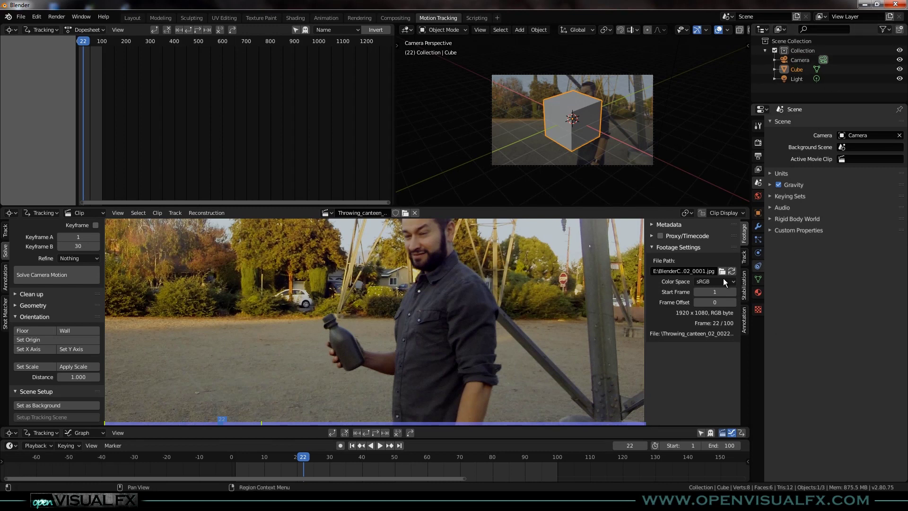
# - Switch to the Layout workspace, look through the camera and delete the default cube and light
pyautogui.click(132, 18)
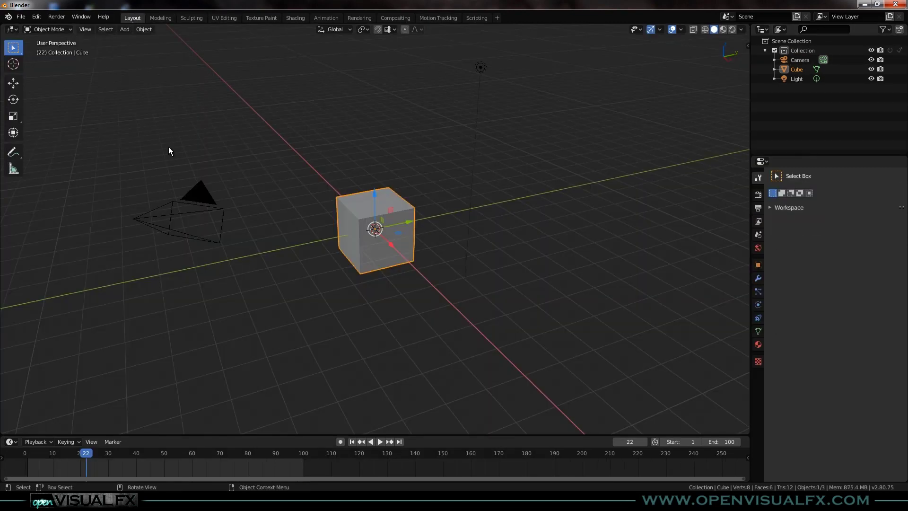
pyautogui.press('KP_0')
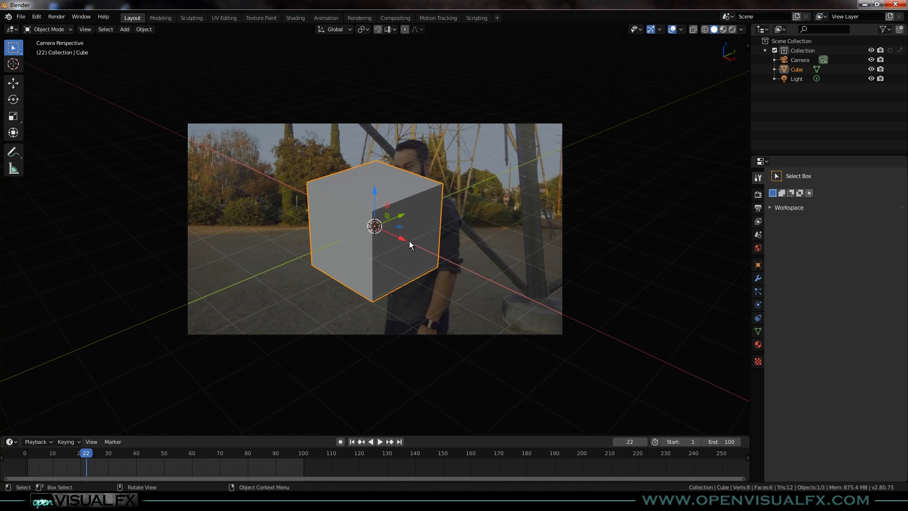
pyautogui.scroll(-2, 405, 203)
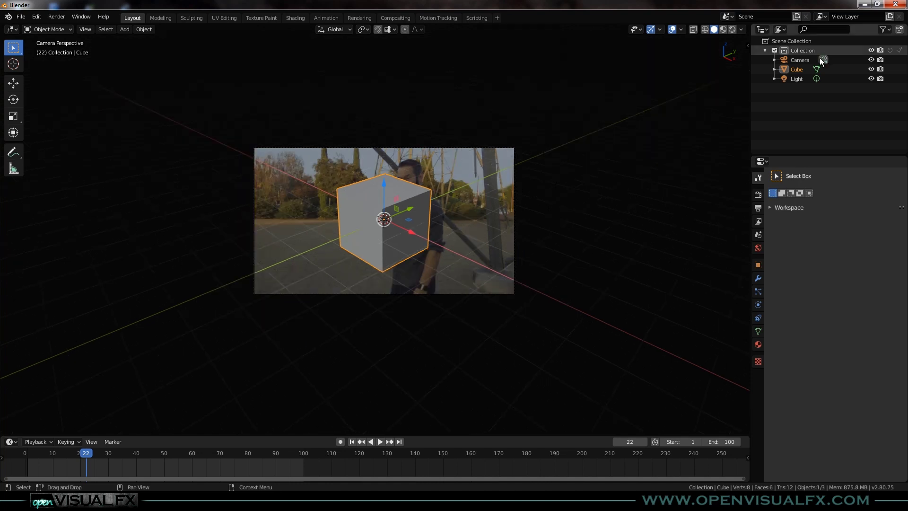
pyautogui.click(802, 80)
pyautogui.keyDown('shift'); pyautogui.click(796, 69); pyautogui.keyUp('shift')
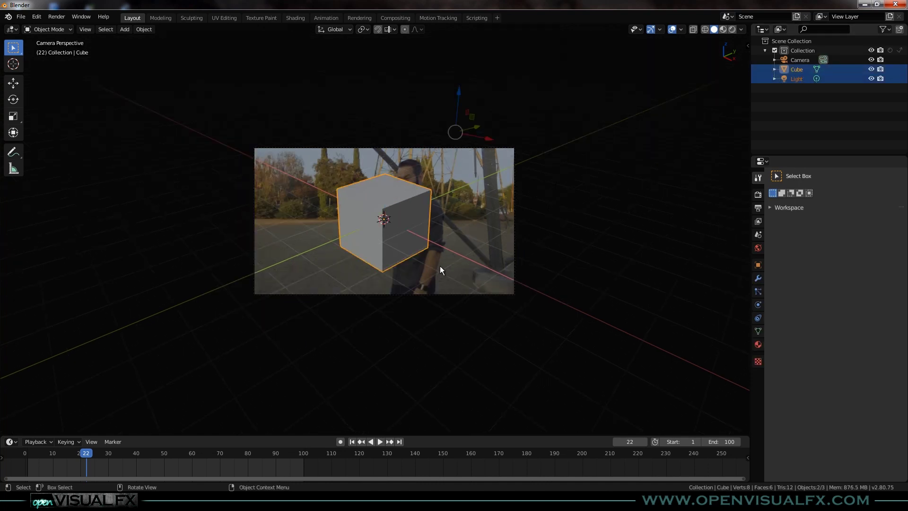
pyautogui.press('Delete')
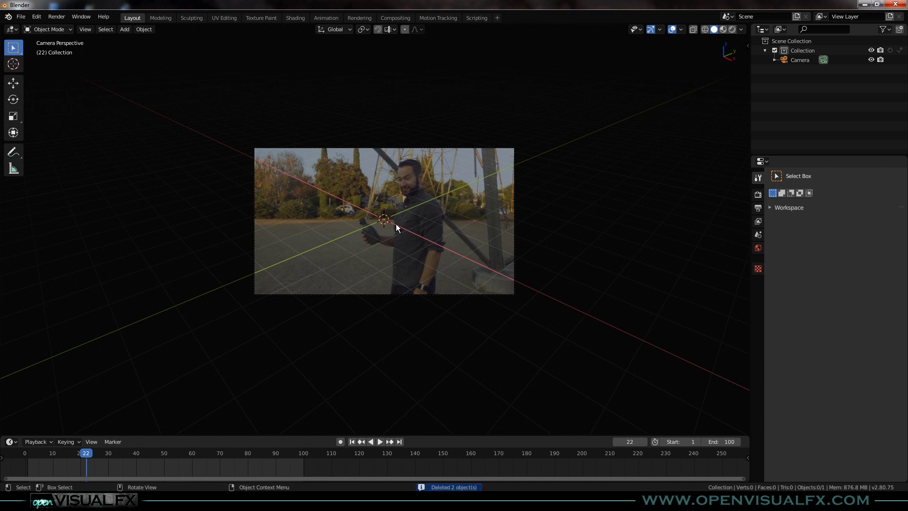
# - Split the 3D viewport horizontally, keeping one camera view and orbiting the other to show the camera from outside
pyautogui.scroll(2, 395, 226)
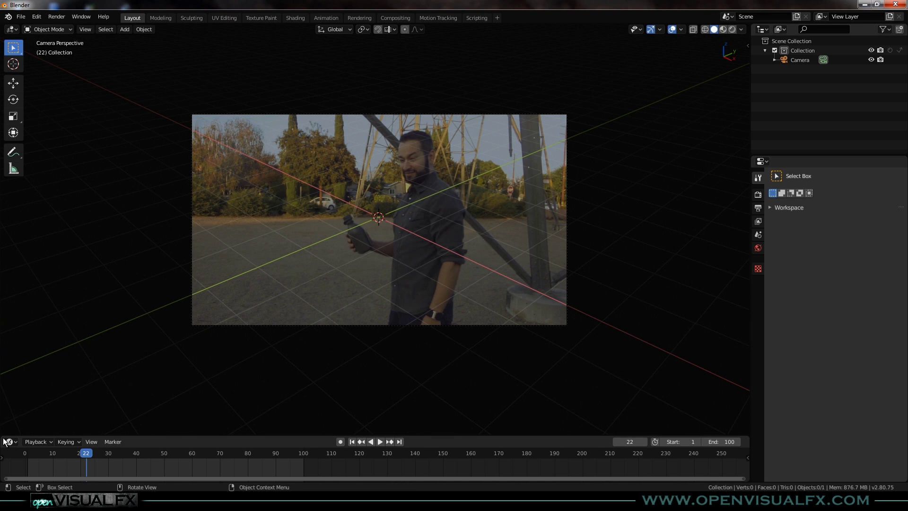
pyautogui.moveTo(4, 434); pyautogui.dragTo(25, 252)
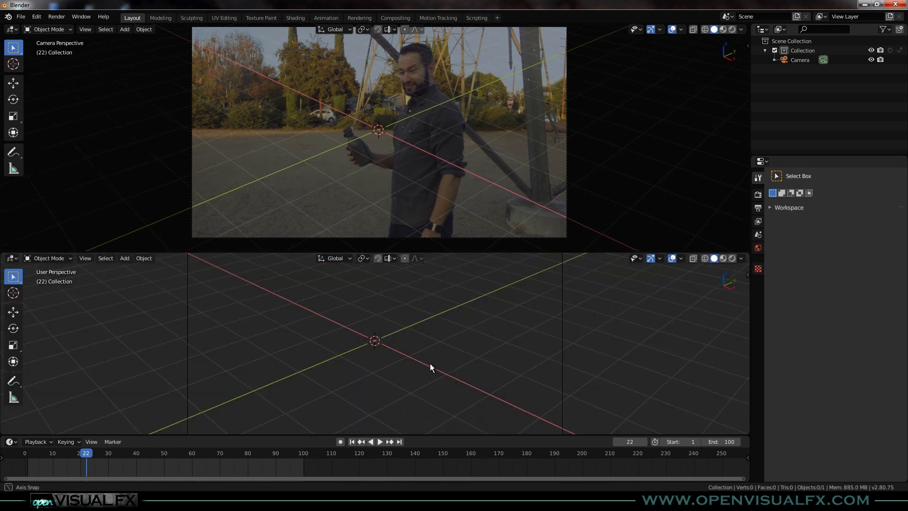
pyautogui.moveTo(418, 377); pyautogui.dragTo(385, 351, button='middle')
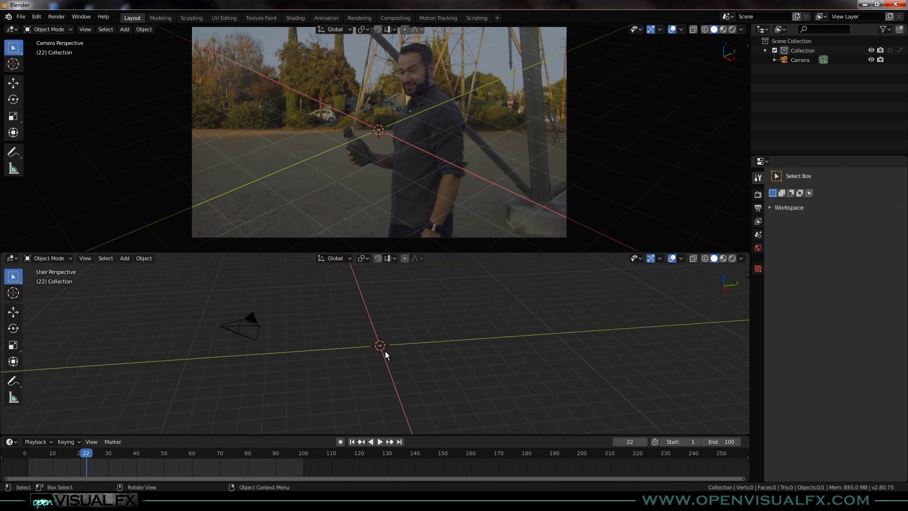
pyautogui.moveTo(327, 362); pyautogui.dragTo(436, 368, button='middle')
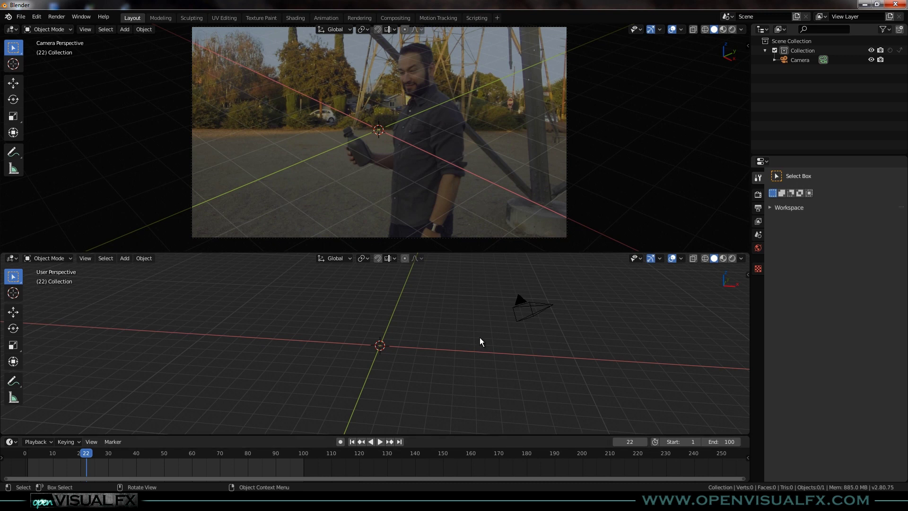
# - Enable Lock Camera to View in the camera viewport and orbit the camera to a lower, more level angle
pyautogui.press('n')
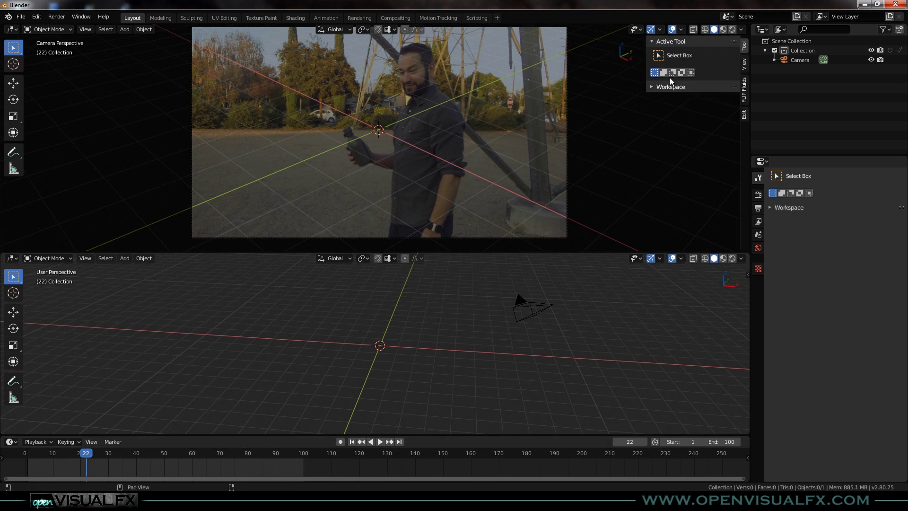
pyautogui.click(744, 66)
pyautogui.click(732, 158)
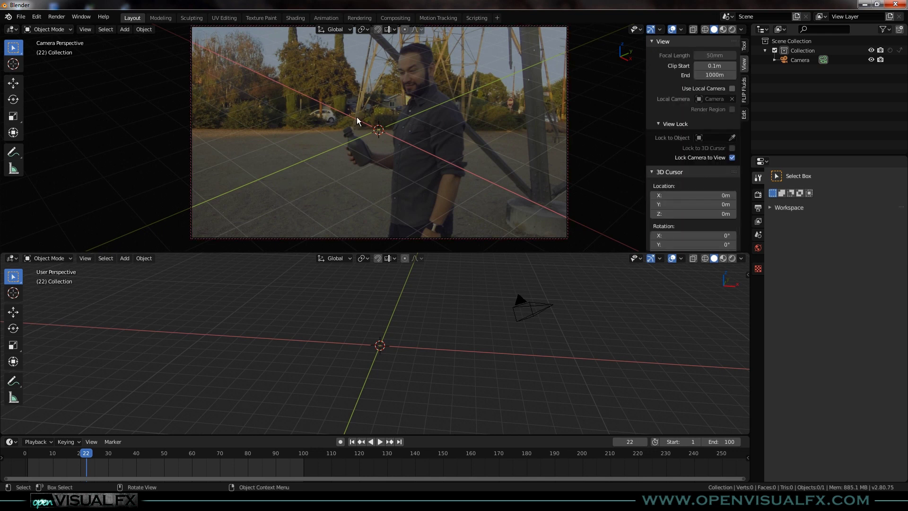
pyautogui.moveTo(402, 157); pyautogui.dragTo(381, 166, button='middle')
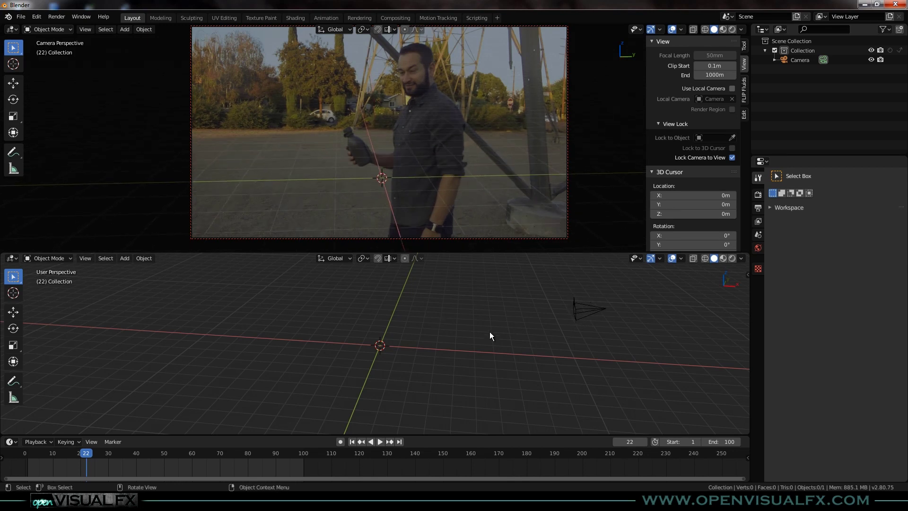
# - Orbit the locked camera to the other side of the scene so the X axis runs across the shot
pyautogui.moveTo(490, 332); pyautogui.dragTo(452, 343, button='middle')
pyautogui.moveTo(308, 186); pyautogui.dragTo(392, 176, button='middle')
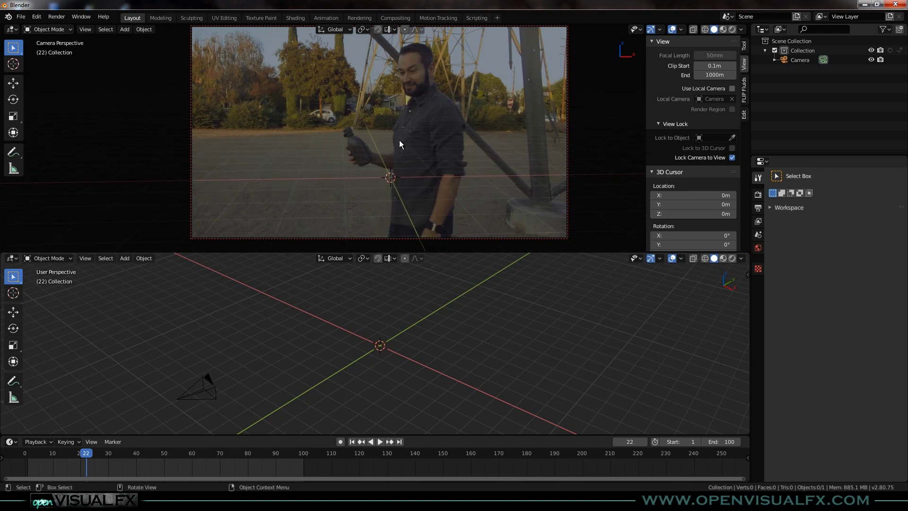
pyautogui.moveTo(447, 332); pyautogui.dragTo(400, 372, button='middle')
pyautogui.press('KP_1')
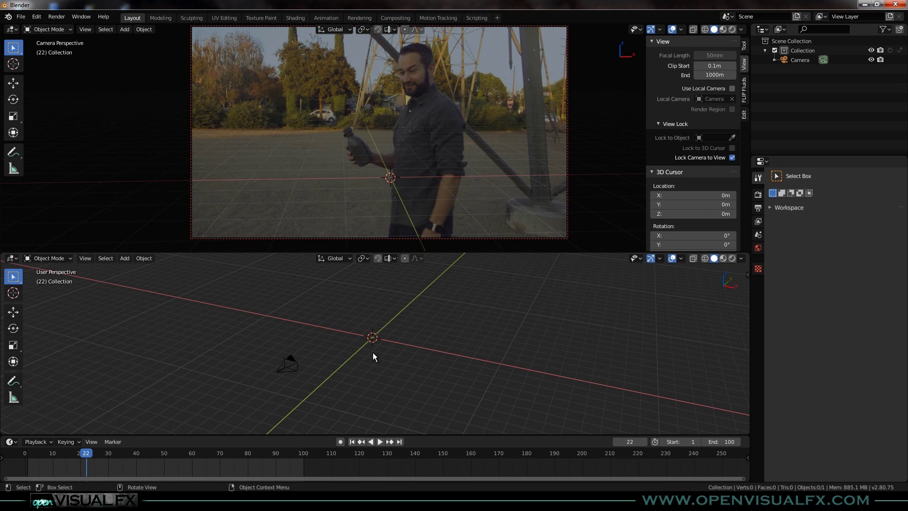
pyautogui.hotkey('shift', 'a')
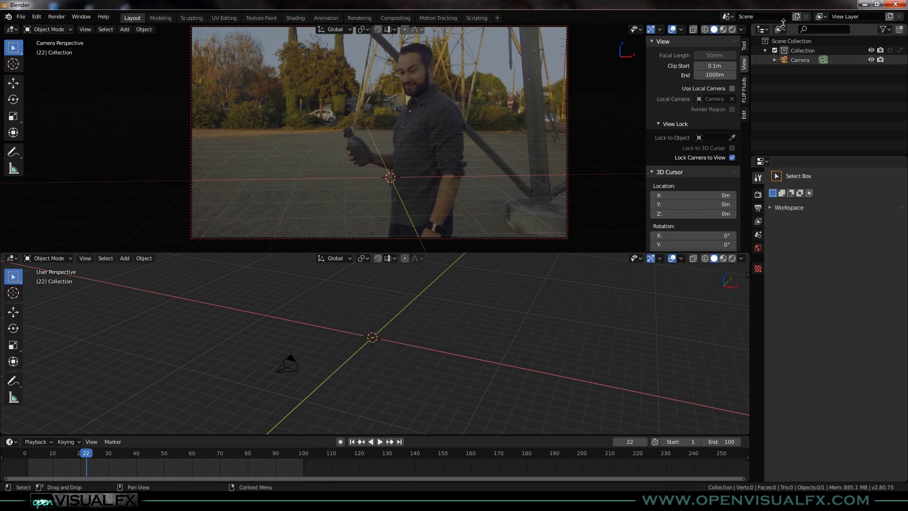
# - Select the camera and raise its background movie clip's alpha to 0.824
pyautogui.click(799, 60)
pyautogui.click(758, 305)
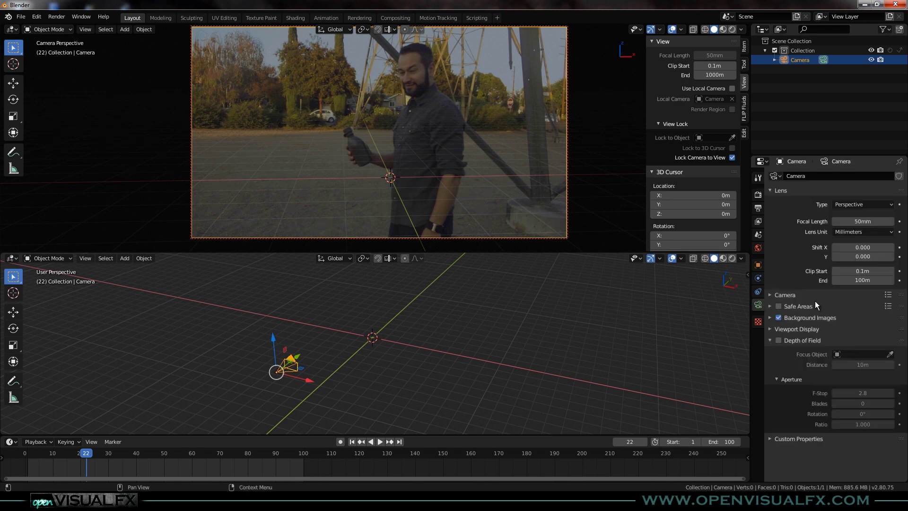
pyautogui.click(768, 317)
pyautogui.scroll(-6, 825, 371)
pyautogui.moveTo(868, 321); pyautogui.dragTo(889, 324)
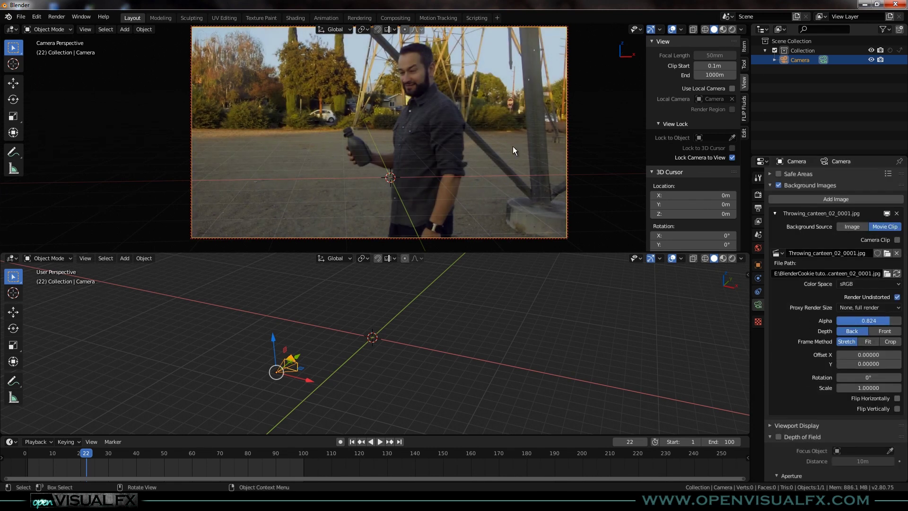
pyautogui.keyDown('shift'); pyautogui.moveTo(454, 148); pyautogui.dragTo(467, 146, button='middle'); pyautogui.keyUp('shift')
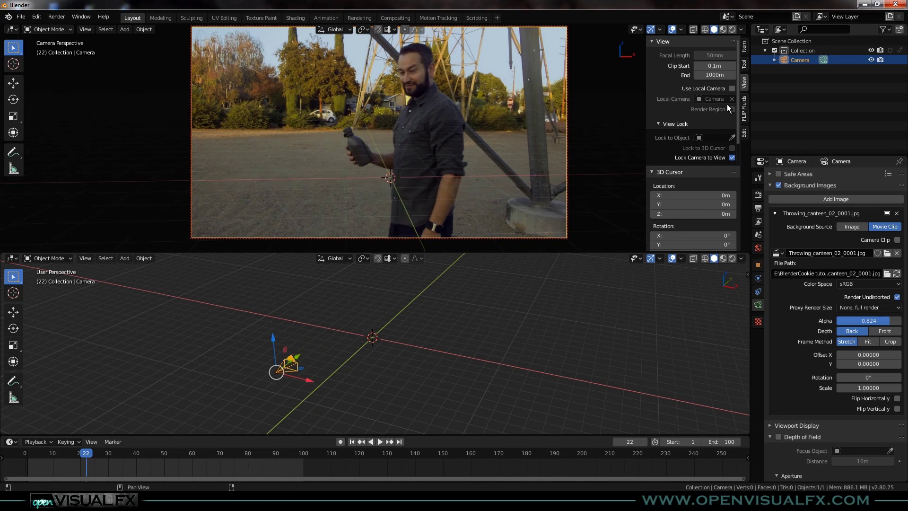
# - Turn off Lock Camera to View and reframe the camera viewport without moving the camera
pyautogui.click(731, 157)
pyautogui.scroll(1, 419, 146)
pyautogui.moveTo(419, 200)
pyautogui.keyDown('shift'); pyautogui.mouseDown(button='middle')
pyautogui.moveTo(375, 166)
pyautogui.moveTo(368, 181)
pyautogui.mouseUp(button='middle'); pyautogui.keyUp('shift')
pyautogui.keyDown('shift'); pyautogui.moveTo(424, 176); pyautogui.dragTo(424, 204, button='middle'); pyautogui.keyUp('shift')
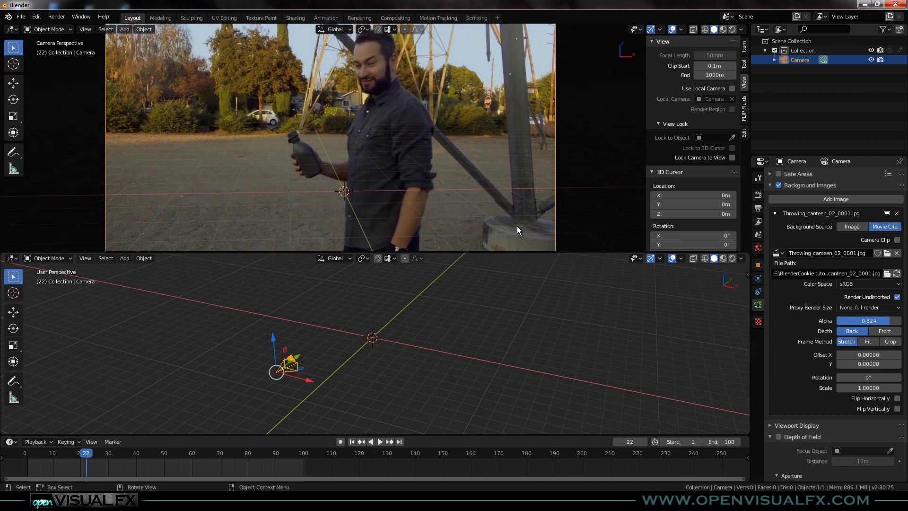
pyautogui.keyDown('shift'); pyautogui.moveTo(501, 217); pyautogui.dragTo(489, 186, button='middle'); pyautogui.keyUp('shift')
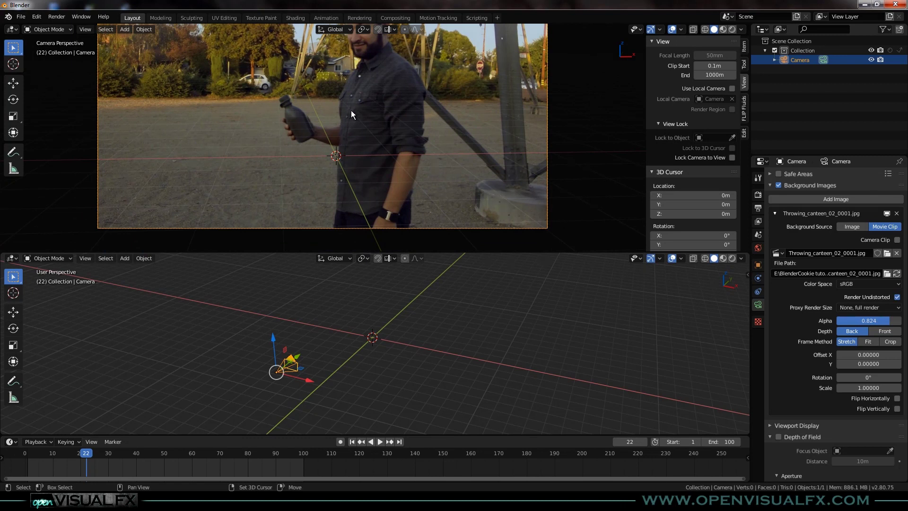
pyautogui.keyDown('shift'); pyautogui.moveTo(347, 102); pyautogui.dragTo(393, 131, button='middle'); pyautogui.keyUp('shift')
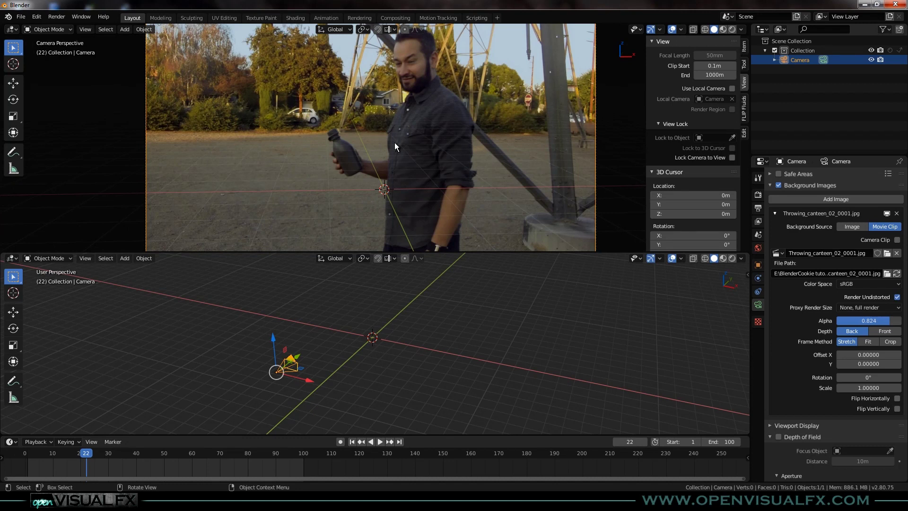
pyautogui.scroll(-1, 394, 143)
pyautogui.keyDown('shift'); pyautogui.moveTo(396, 143); pyautogui.dragTo(367, 144, button='middle'); pyautogui.keyUp('shift')
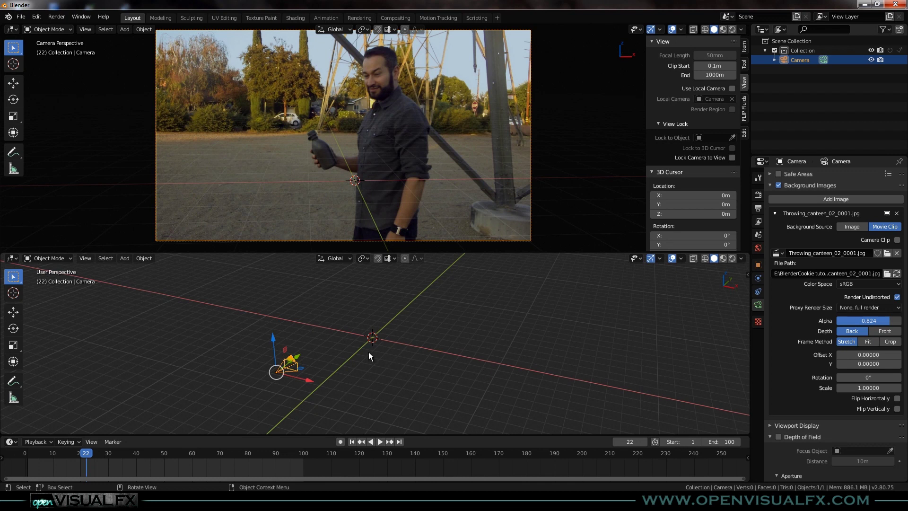
# - Add a cylinder mesh at the world origin
pyautogui.moveTo(369, 353); pyautogui.dragTo(368, 358, button='middle')
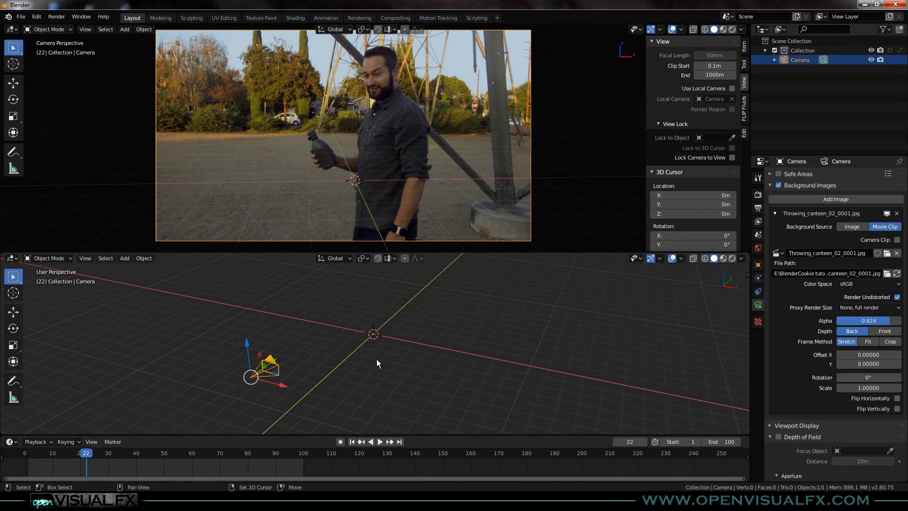
pyautogui.hotkey('shift', 'a')
pyautogui.moveTo(375, 309)
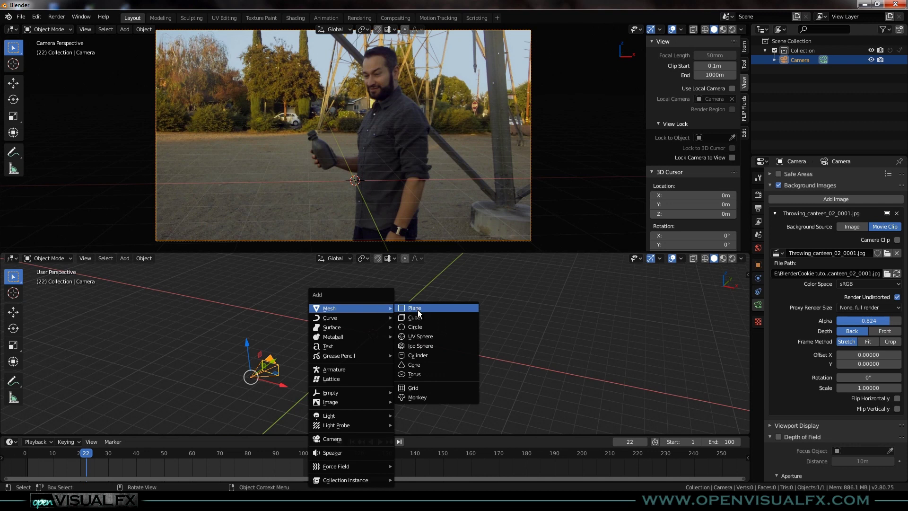
pyautogui.click(411, 354)
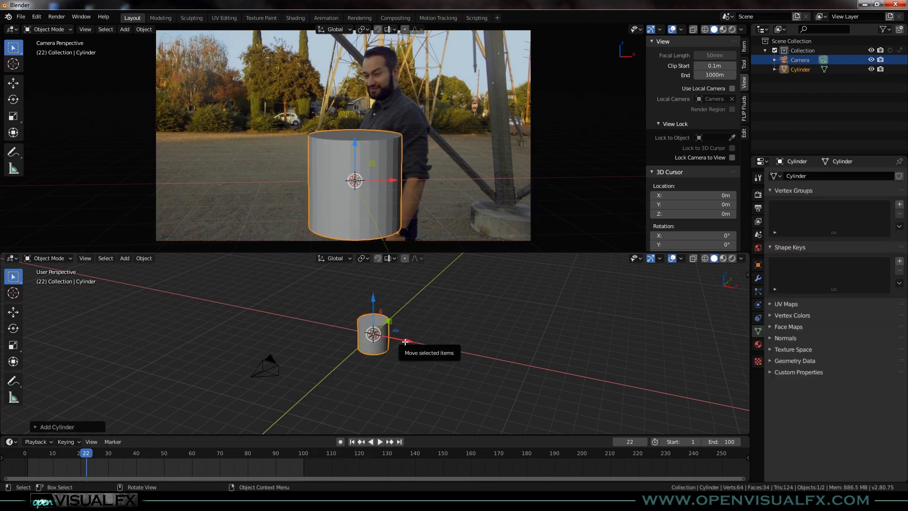
# - Move all of the cylinder's geometry up 1 m along Z in Edit Mode so its origin sits at its base
pyautogui.press('Tab')
pyautogui.write('gz')
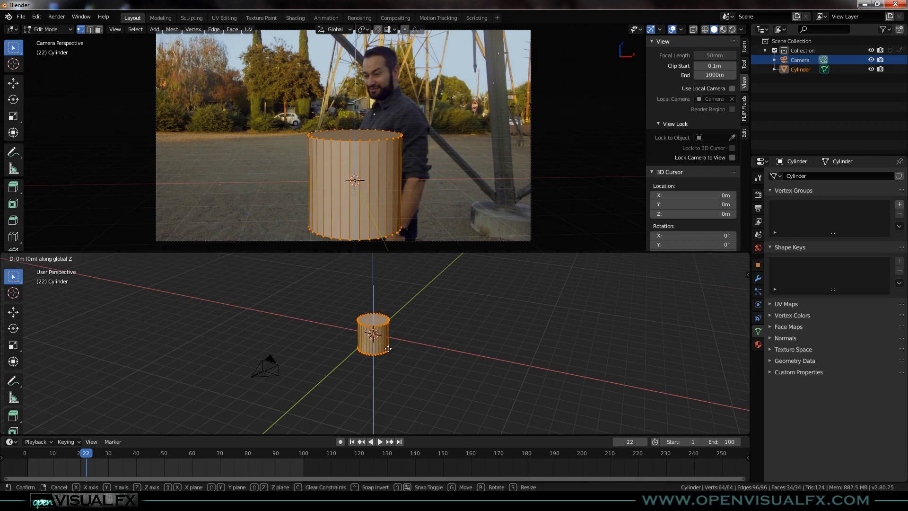
pyautogui.write('1')
pyautogui.press('Return')
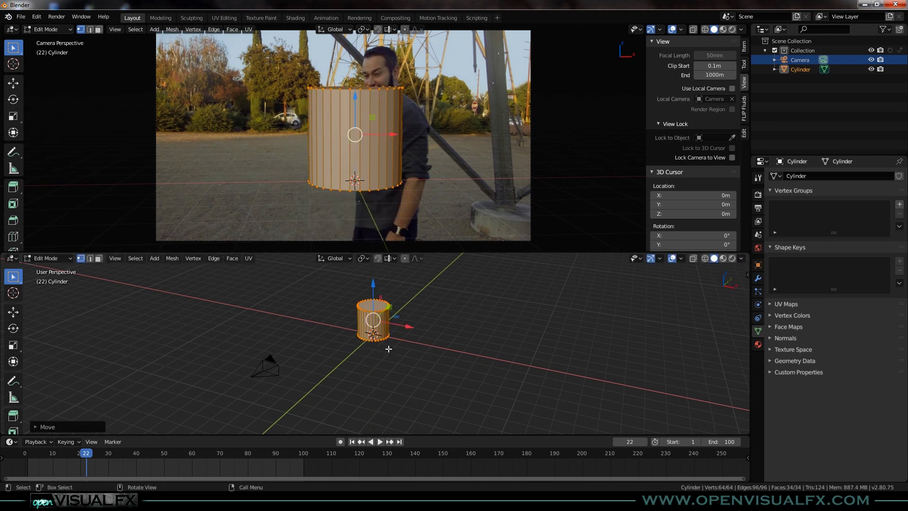
pyautogui.press('Tab')
# - Flatten the cylinder to about 0.244 along Z and show the camera viewport in wireframe
pyautogui.moveTo(388, 348); pyautogui.dragTo(373, 324, button='middle')
pyautogui.press('s')
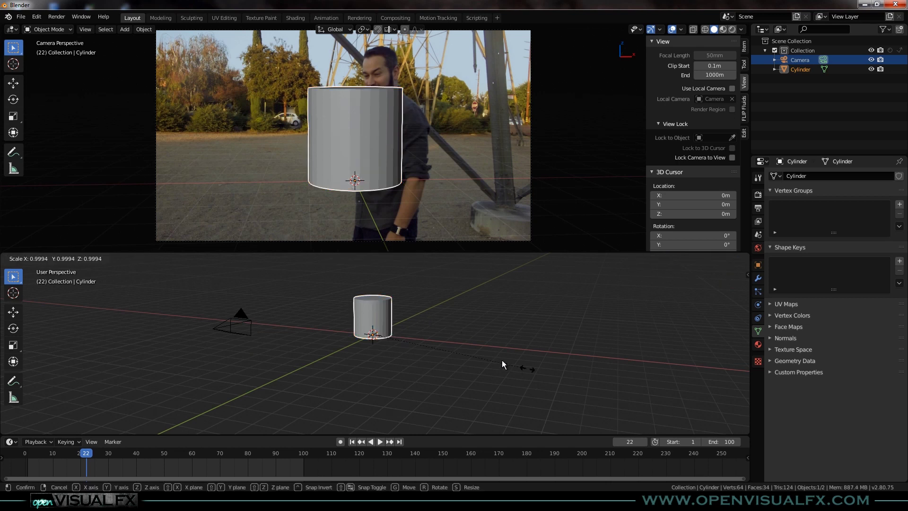
pyautogui.press('z')
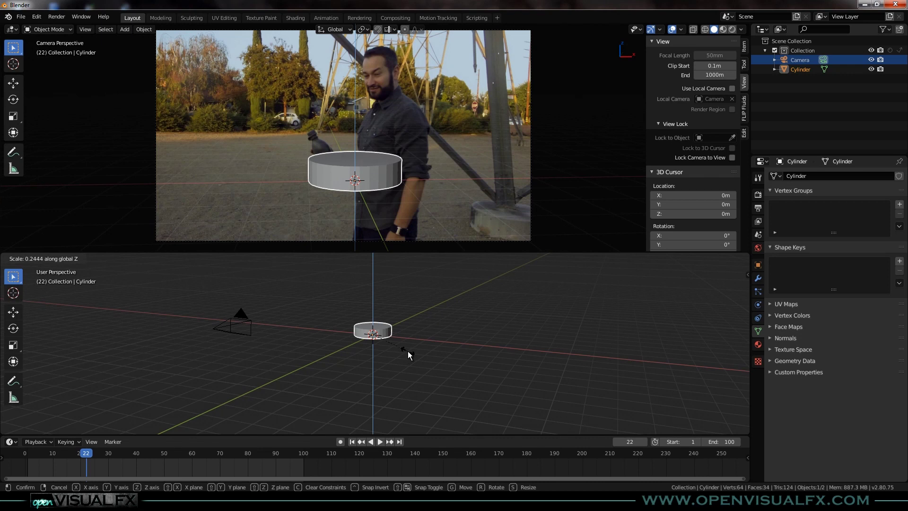
pyautogui.click(408, 351)
pyautogui.press('z')
pyautogui.click(395, 155)
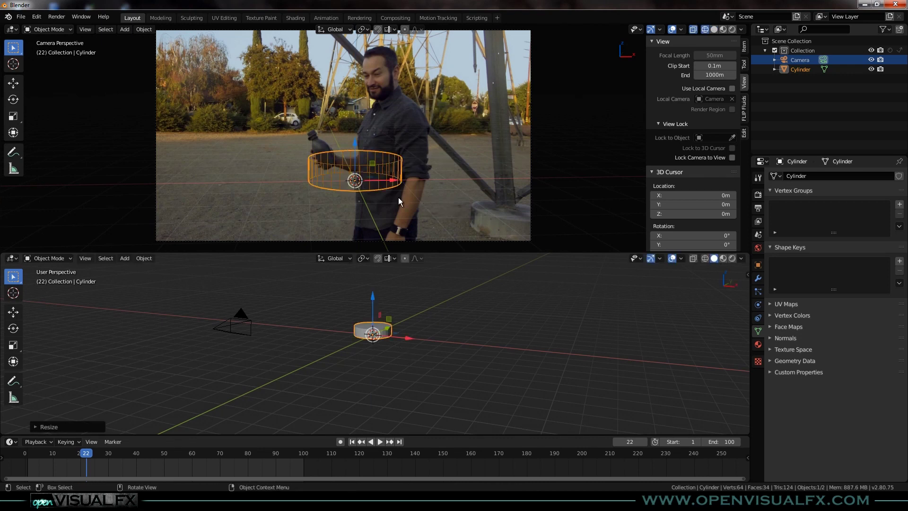
# - Move the cylinder along X and Y over the tower leg's concrete footing and adjust its overall scale
pyautogui.moveTo(406, 338); pyautogui.dragTo(457, 339)
pyautogui.moveTo(445, 336); pyautogui.dragTo(413, 355, button='middle')
pyautogui.moveTo(450, 330); pyautogui.dragTo(393, 371)
pyautogui.press('s')
pyautogui.click(465, 357)
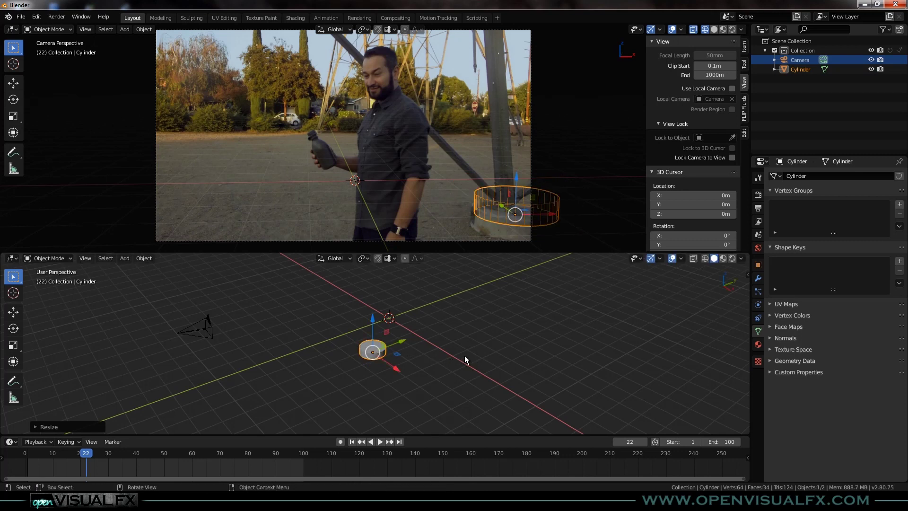
pyautogui.moveTo(400, 344); pyautogui.dragTo(373, 370)
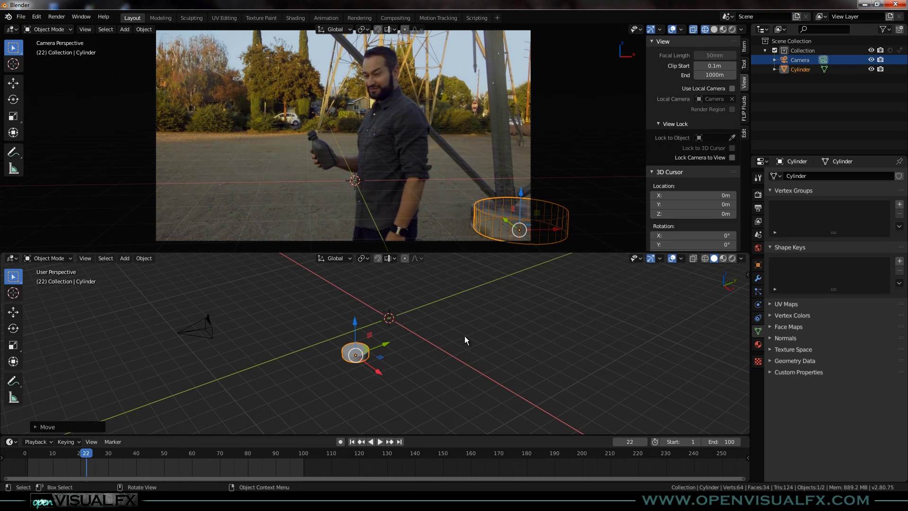
# - Nudge the cylinder along X and scale it to about 0.765 on X and Y only, matching the footing's width
pyautogui.scroll(3, 518, 204)
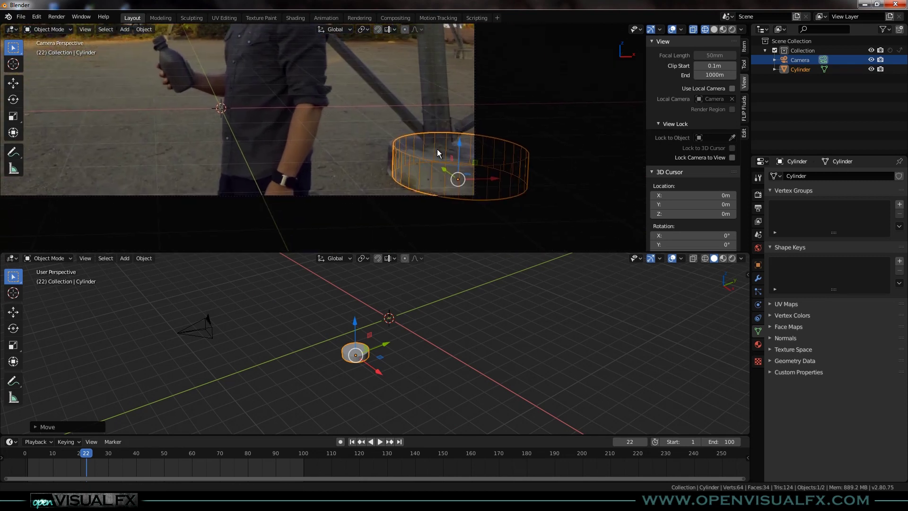
pyautogui.moveTo(378, 373); pyautogui.dragTo(373, 369)
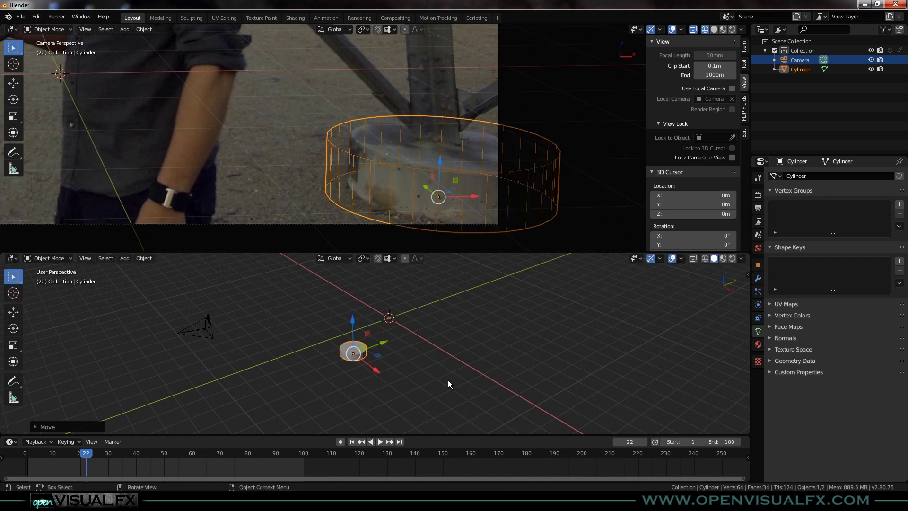
pyautogui.press('s')
pyautogui.hotkey('shift', 'z')
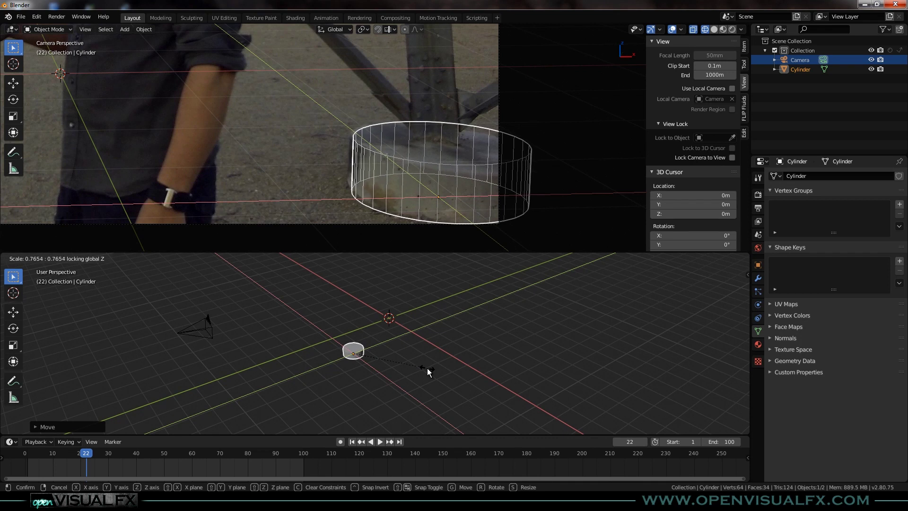
pyautogui.click(426, 368)
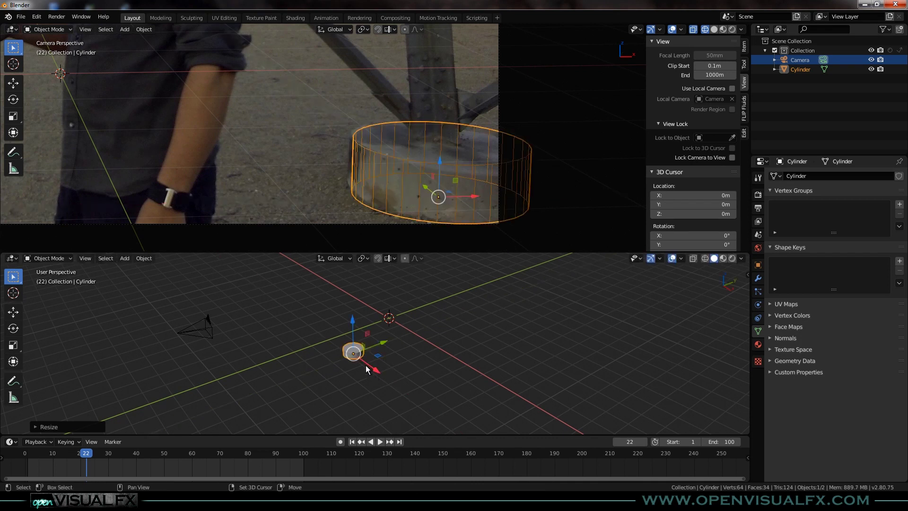
# - Fine-tune the cylinder's X and Y position so its outline lines up with the concrete footing
pyautogui.moveTo(369, 367); pyautogui.dragTo(380, 378)
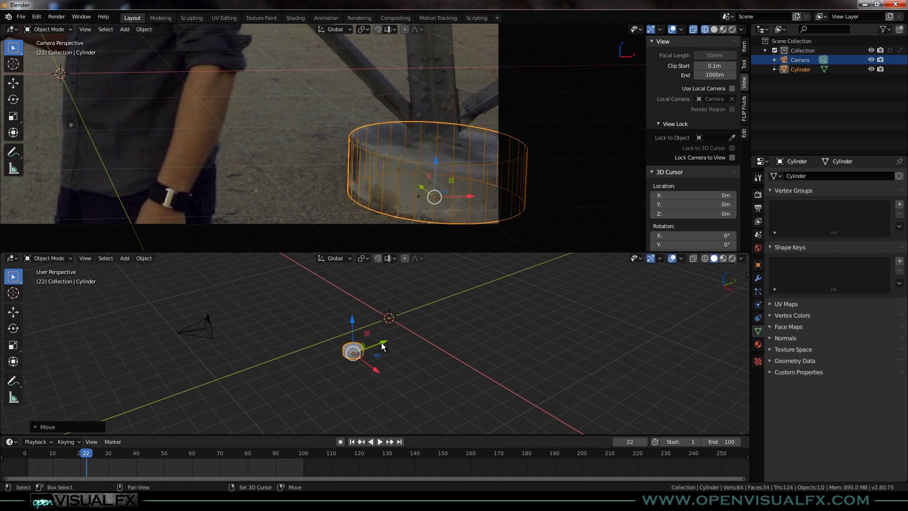
pyautogui.moveTo(391, 340); pyautogui.dragTo(390, 339)
pyautogui.scroll(-3, 384, 109)
pyautogui.keyDown('shift'); pyautogui.moveTo(380, 140); pyautogui.dragTo(488, 226, button='middle'); pyautogui.keyUp('shift')
pyautogui.scroll(-2, 426, 171)
pyautogui.keyDown('shift'); pyautogui.moveTo(412, 151); pyautogui.dragTo(440, 167, button='middle'); pyautogui.keyUp('shift')
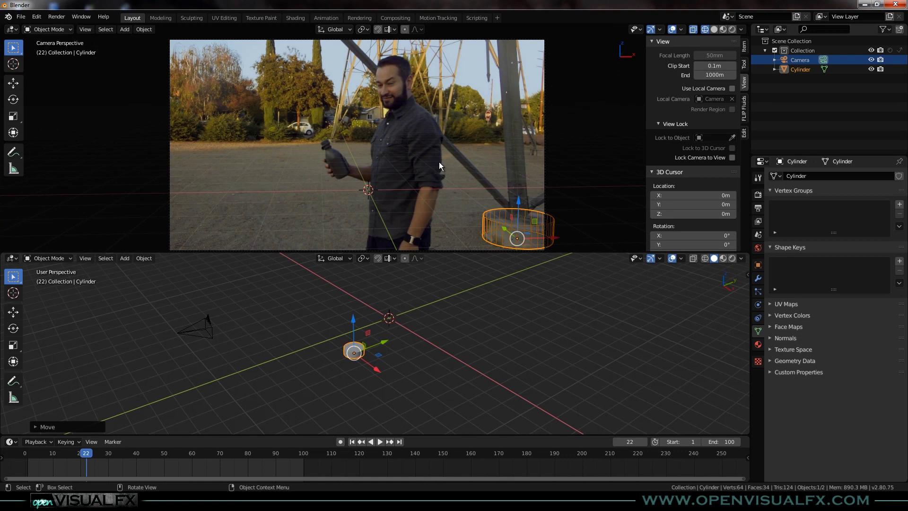
# - Duplicate the footing cylinder and move the copy about 22.1 m along Y into the distance
pyautogui.moveTo(382, 370); pyautogui.dragTo(302, 362, button='middle')
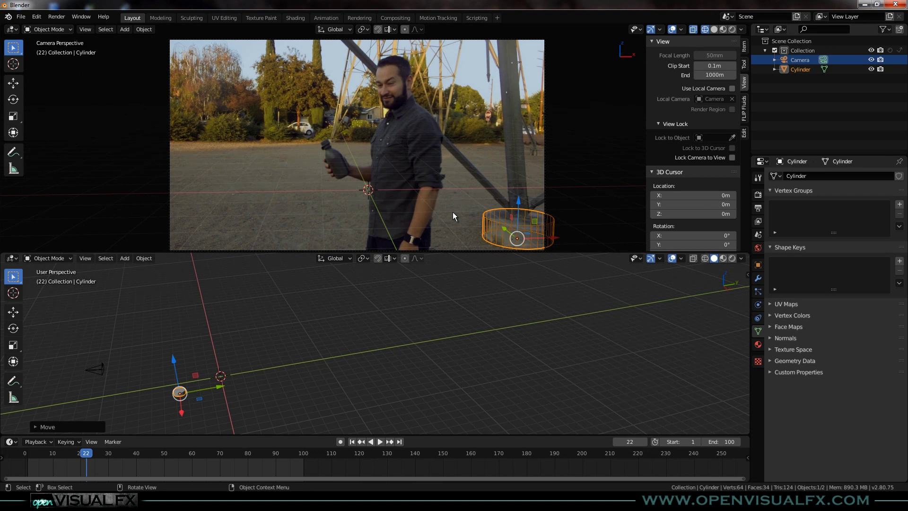
pyautogui.hotkey('shift', 'd')
pyautogui.press('y')
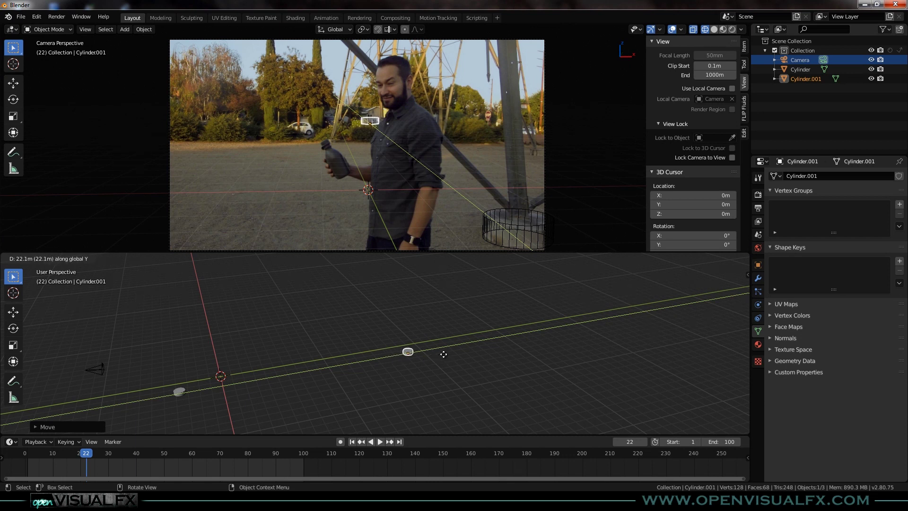
pyautogui.click(444, 355)
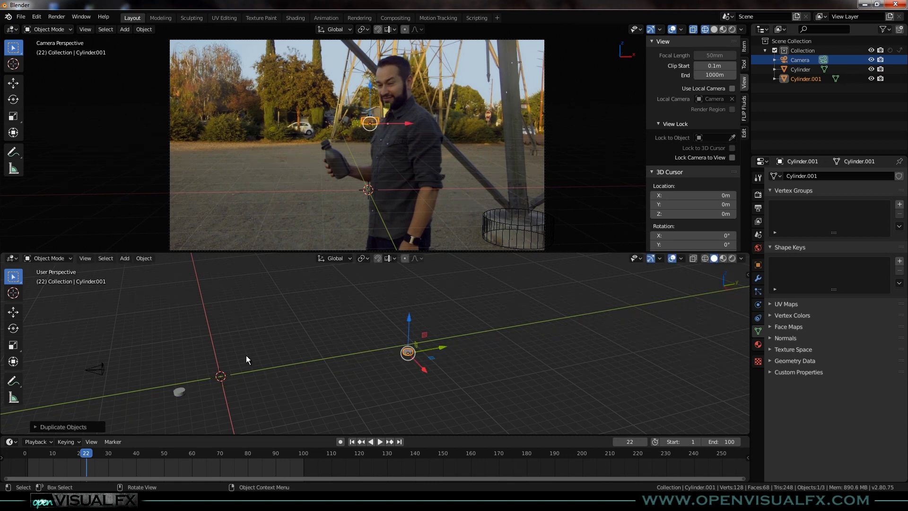
pyautogui.moveTo(251, 371); pyautogui.dragTo(369, 375, button='middle')
pyautogui.hotkey('shift', 'a')
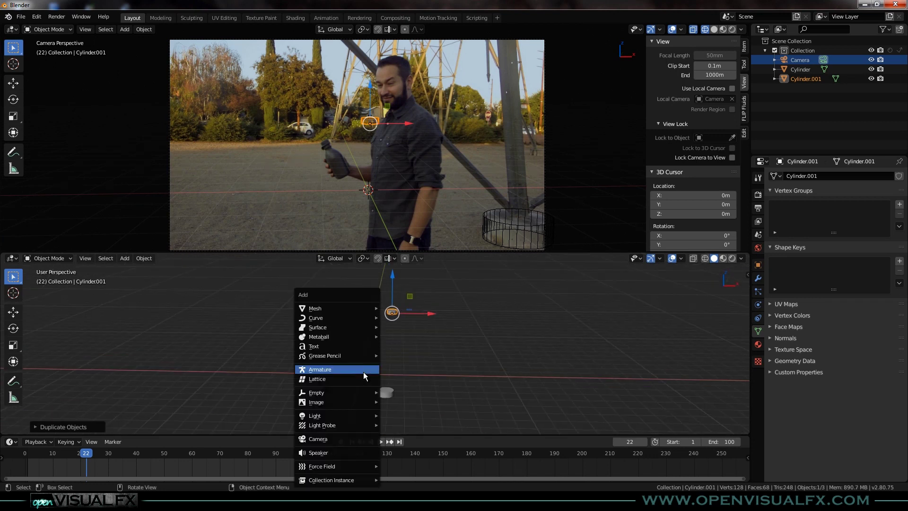
pyautogui.moveTo(354, 308)
pyautogui.click(396, 308)
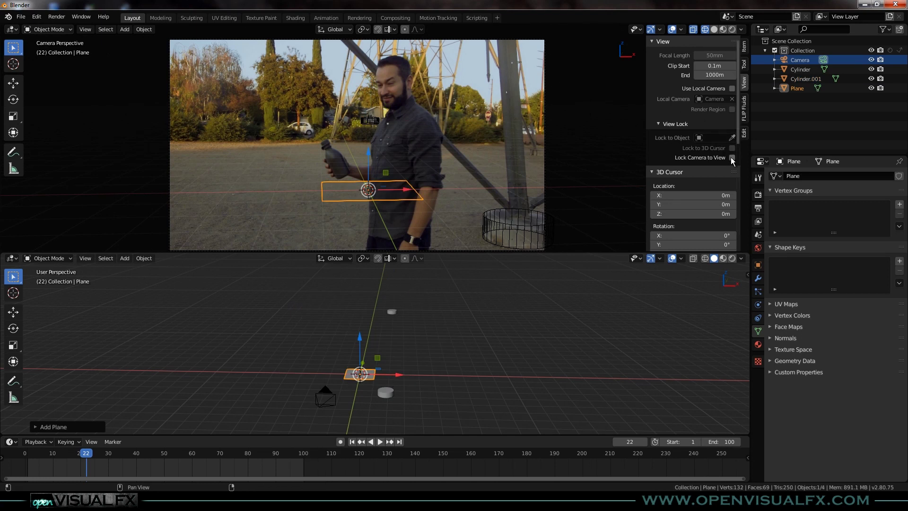
pyautogui.press('x')
pyautogui.click(412, 200)
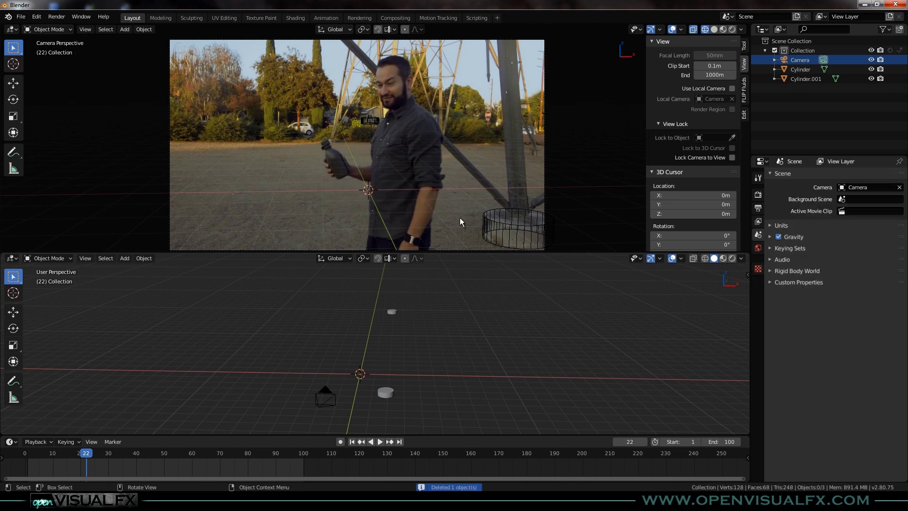
# - Select the footing cylinder, re-enable Lock Camera to View and orbit the camera slightly around the scene
pyautogui.rightClick(492, 224)
pyautogui.click(522, 227)
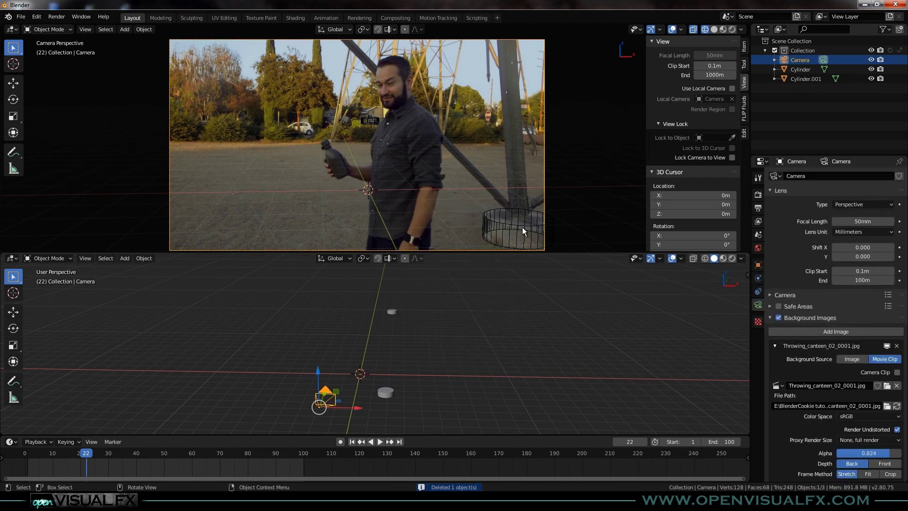
pyautogui.click(521, 224)
pyautogui.click(732, 158)
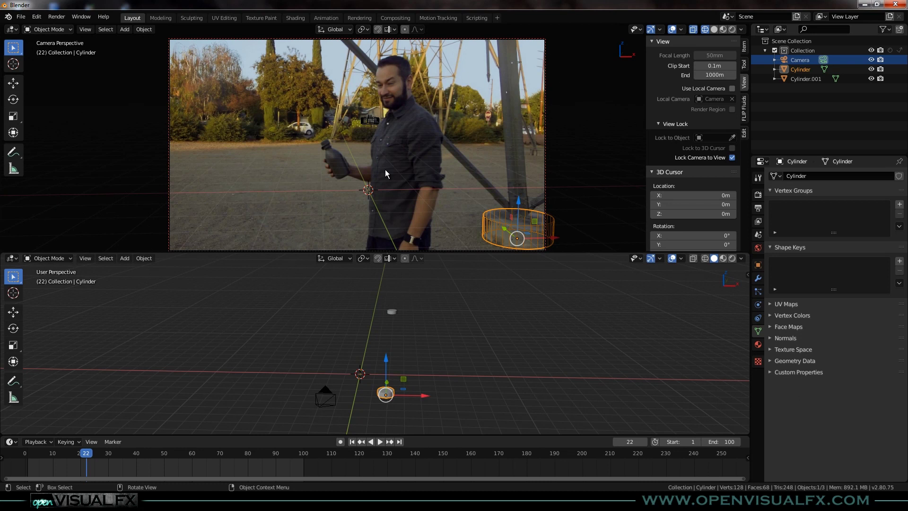
pyautogui.moveTo(407, 180); pyautogui.dragTo(414, 177, button='middle')
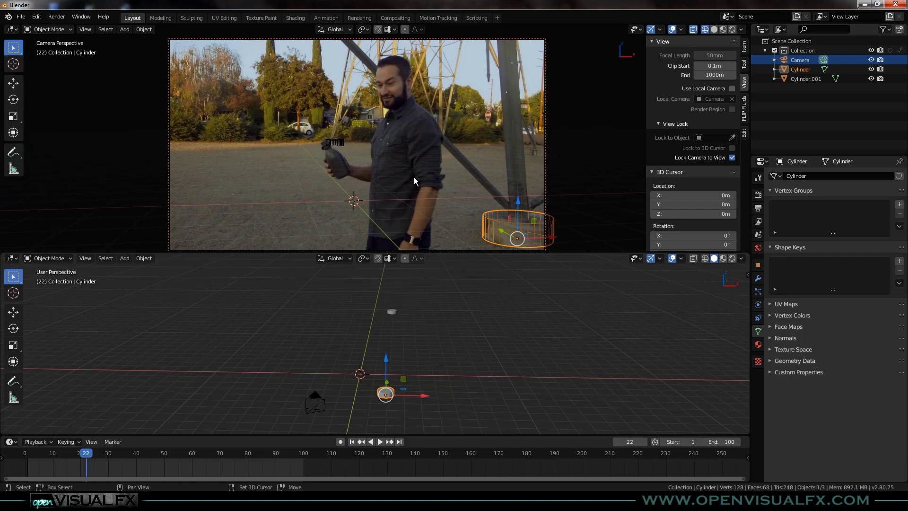
# - Try small pan and orbit moves with the locked camera around the footing cylinder and undo them
pyautogui.keyDown('shift'); pyautogui.moveTo(380, 142); pyautogui.dragTo(381, 140, button='middle'); pyautogui.keyUp('shift')
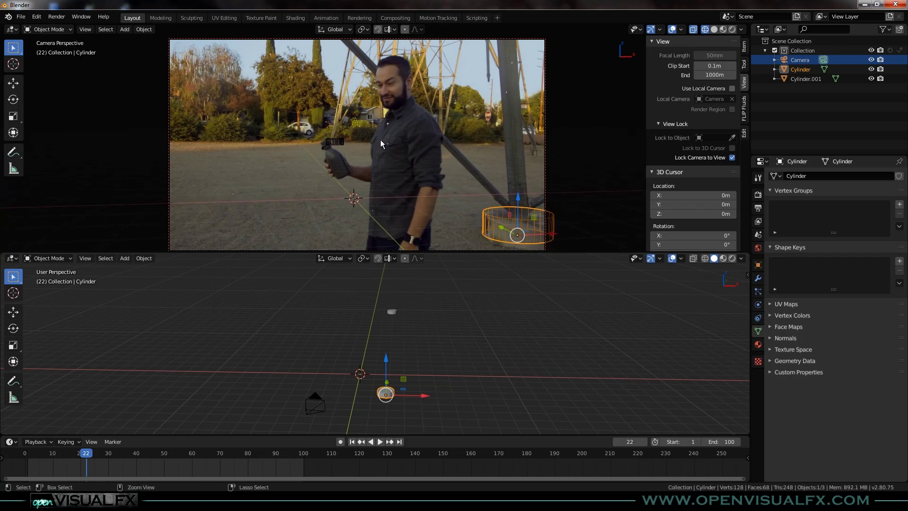
pyautogui.hotkey('ctrl', 'z')
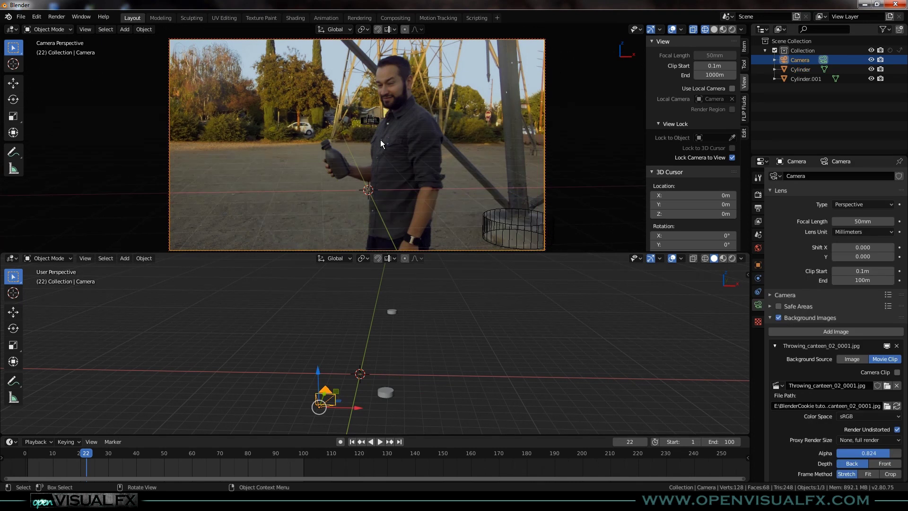
pyautogui.click(496, 214)
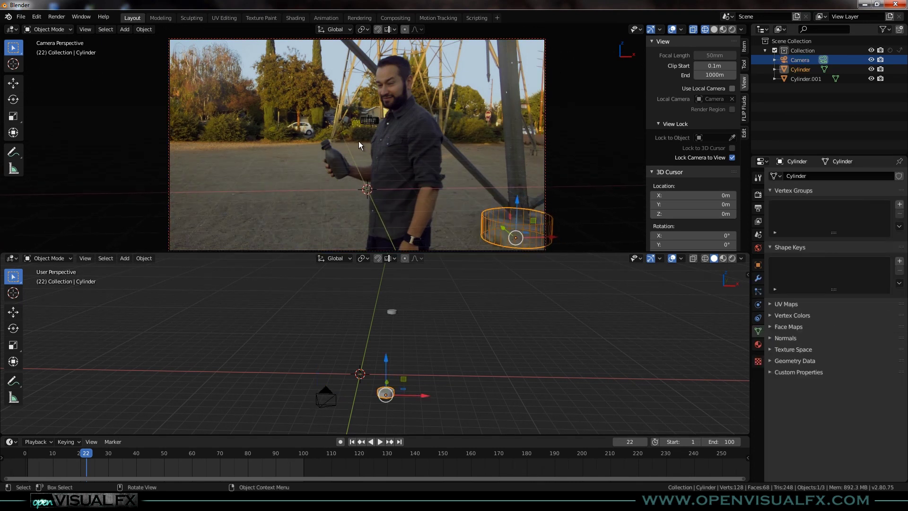
pyautogui.hotkey('ctrl', 'z')
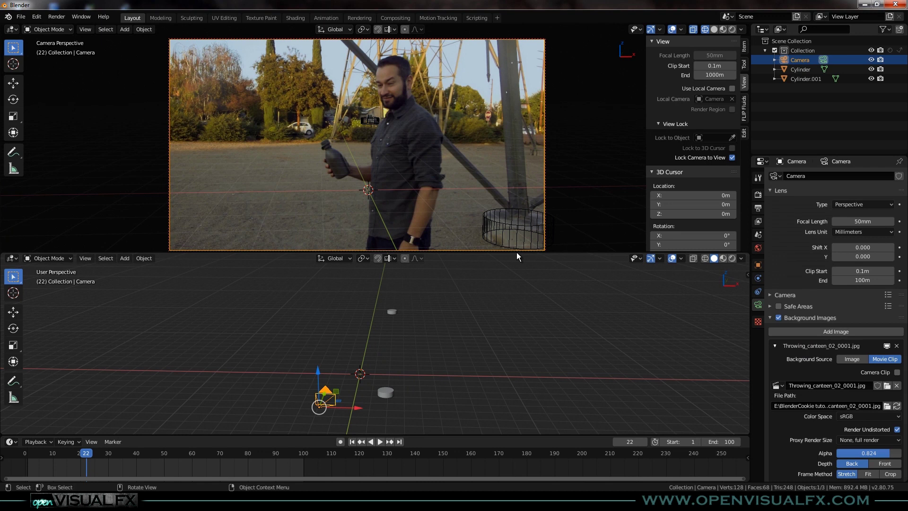
# - Orbit the locked camera around the near footing cylinder, then fine-tune the camera's rotation about global X and Z to keep the cylinders aligned
pyautogui.click(504, 219)
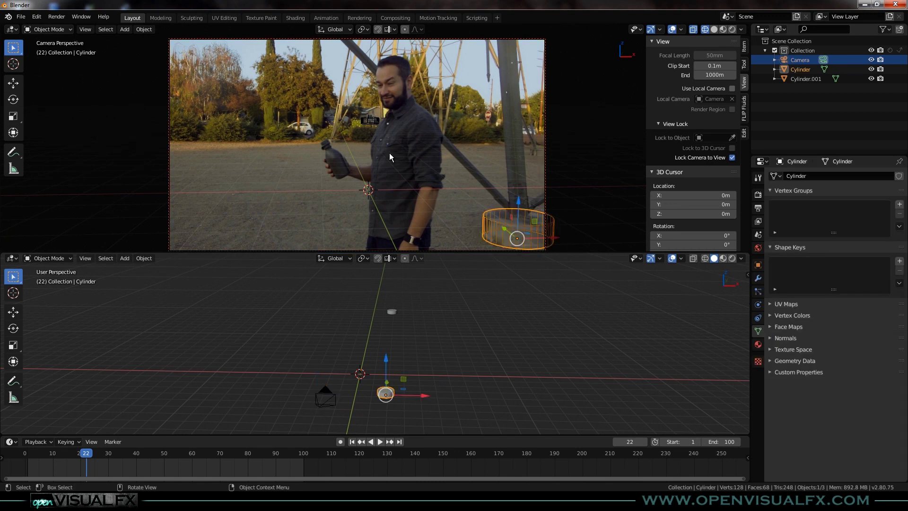
pyautogui.moveTo(396, 153); pyautogui.dragTo(402, 147, button='middle')
pyautogui.click(311, 401)
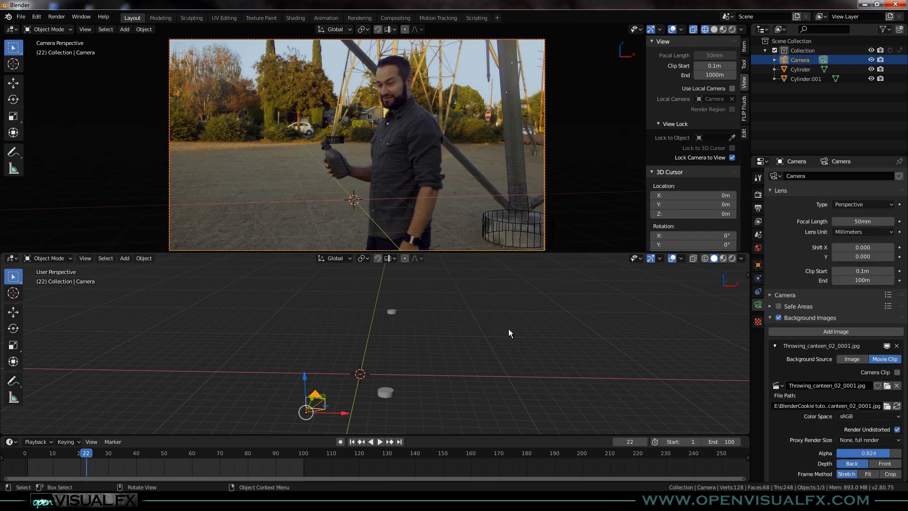
pyautogui.press('r')
pyautogui.press('x')
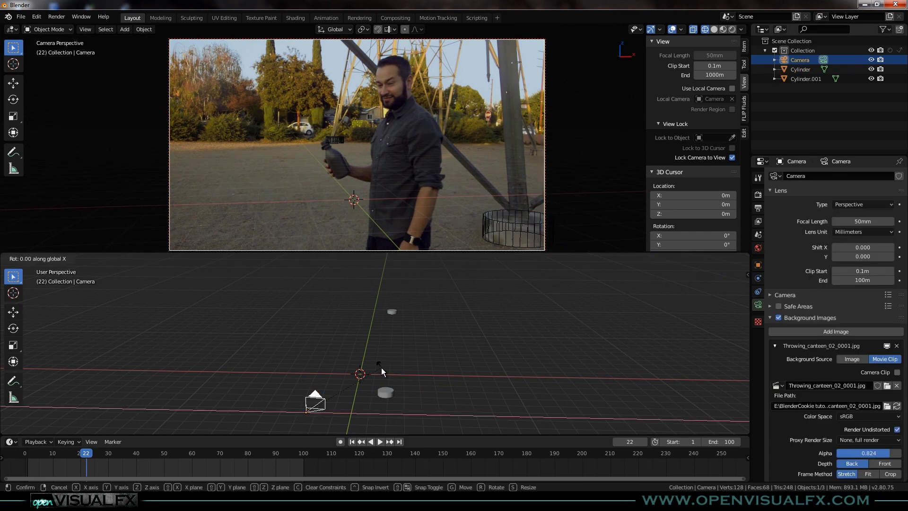
pyautogui.click(380, 360)
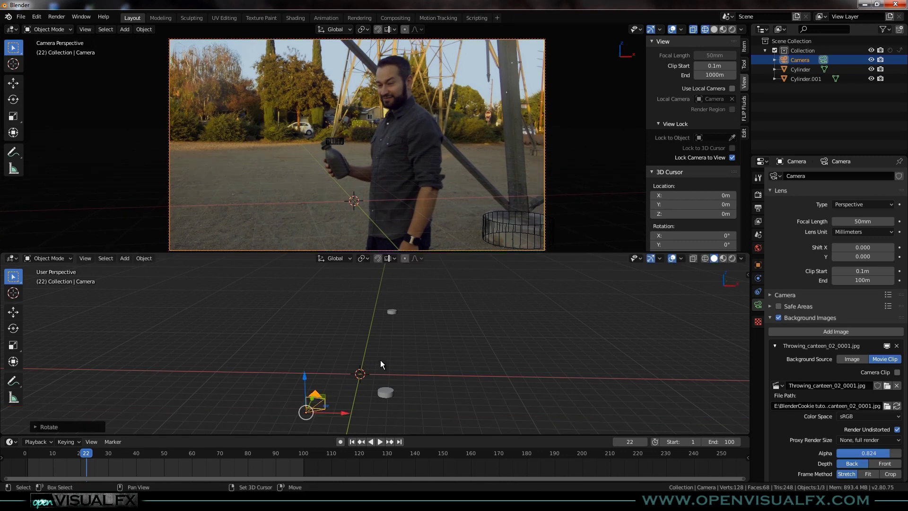
pyautogui.press('r')
pyautogui.press('z')
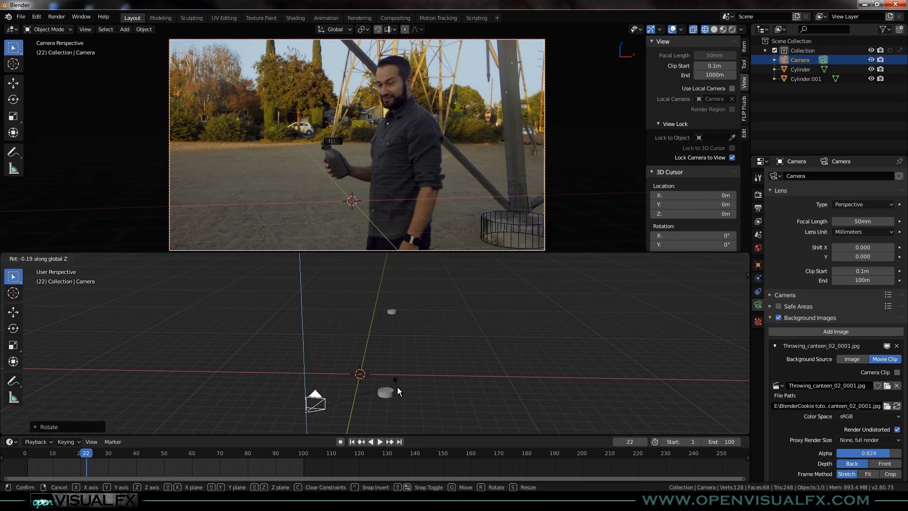
pyautogui.click(401, 379)
pyautogui.keyDown('shift'); pyautogui.moveTo(384, 205); pyautogui.dragTo(399, 200, button='middle'); pyautogui.keyUp('shift')
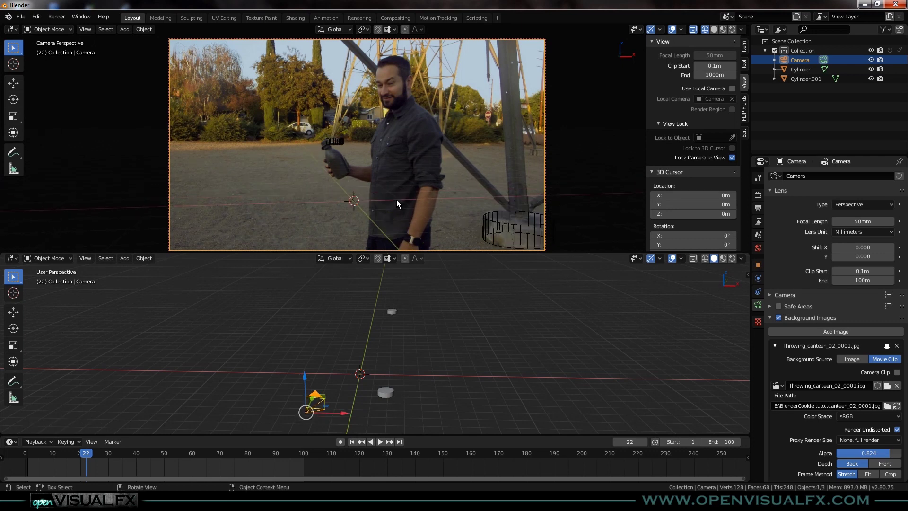
# - Turn off Lock Camera to View, check the near cylinder's fit on its footing and hide the viewport sidebar
pyautogui.click(733, 157)
pyautogui.keyDown('shift'); pyautogui.moveTo(422, 179); pyautogui.dragTo(440, 169, button='middle'); pyautogui.keyUp('shift')
pyautogui.scroll(1, 435, 193)
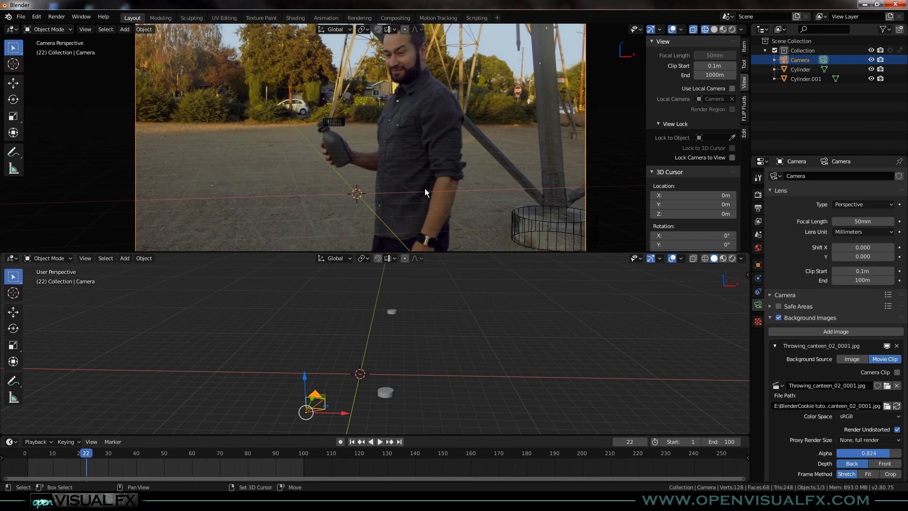
pyautogui.keyDown('shift'); pyautogui.moveTo(420, 202); pyautogui.dragTo(396, 185, button='middle'); pyautogui.keyUp('shift')
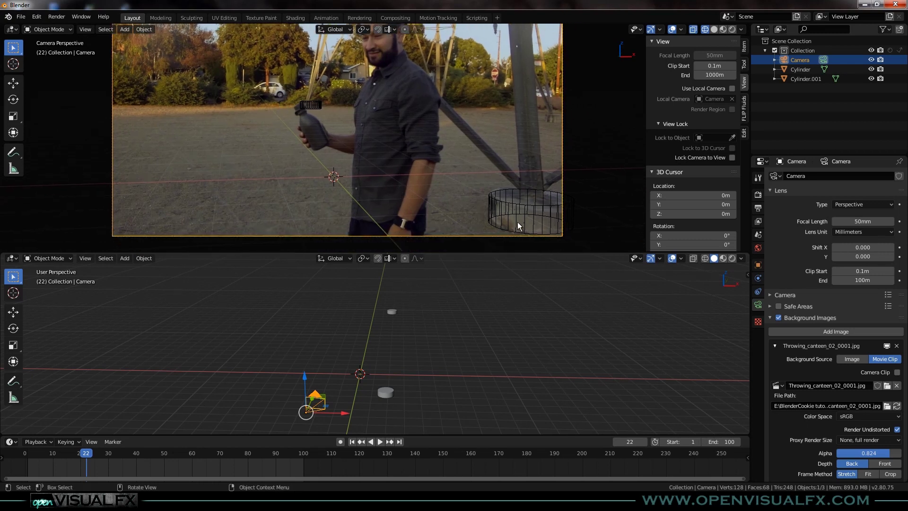
pyautogui.scroll(-1, 377, 110)
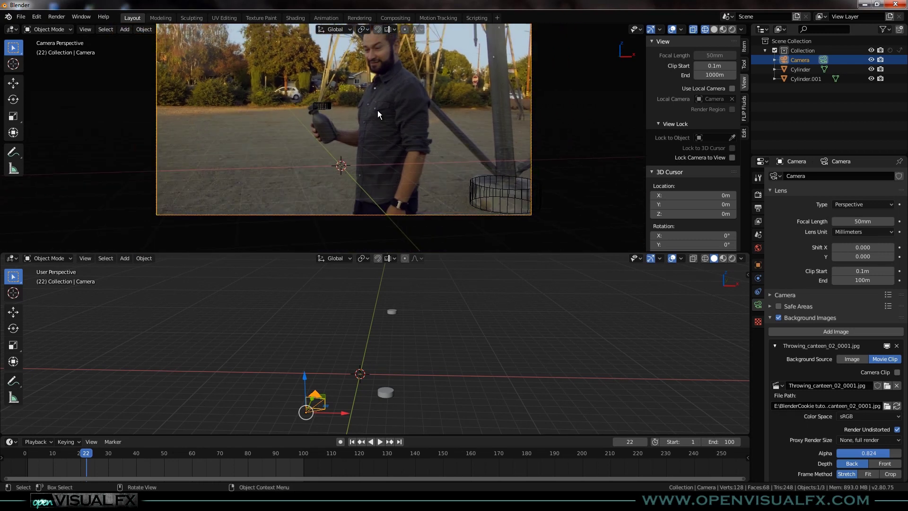
pyautogui.keyDown('shift'); pyautogui.moveTo(398, 119); pyautogui.dragTo(410, 143, button='middle'); pyautogui.keyUp('shift')
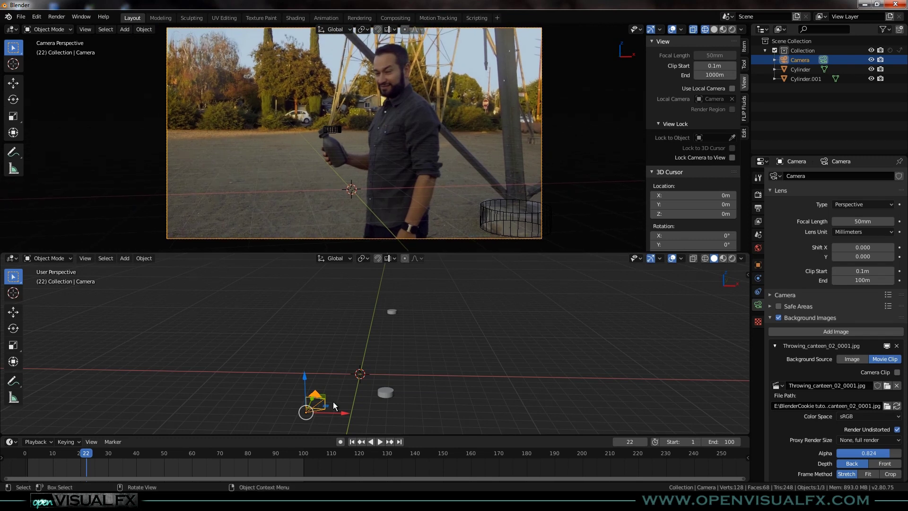
pyautogui.moveTo(240, 466); pyautogui.dragTo(482, 452, button='middle')
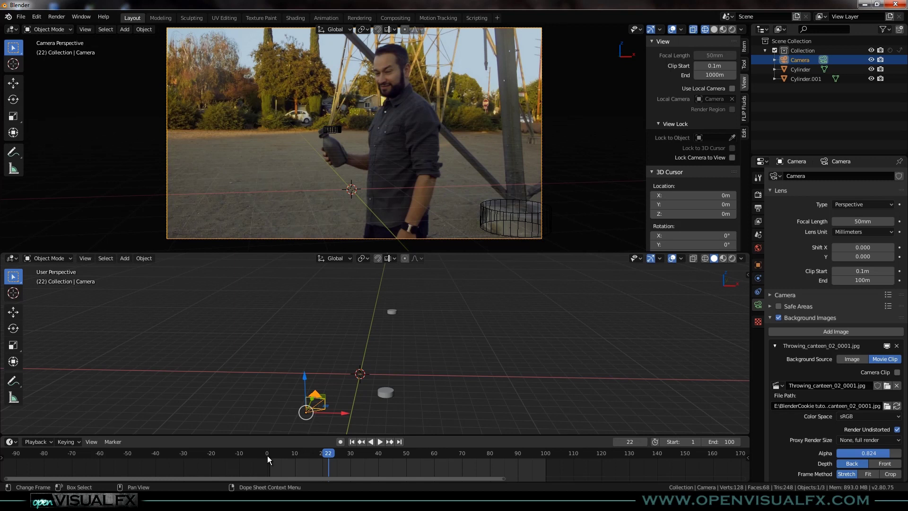
pyautogui.press('n')
# - Move both cylinders into a new collection named "set geo" and exclude that collection from the view layer
pyautogui.click(386, 393)
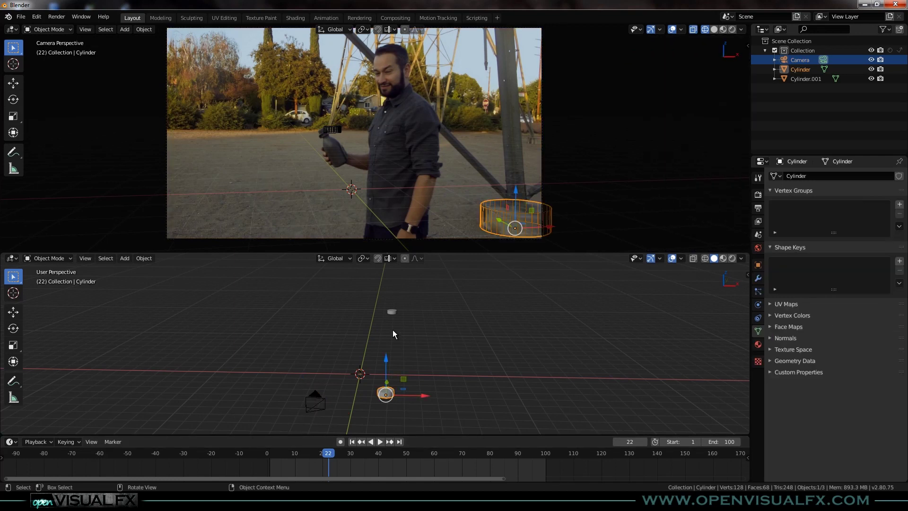
pyautogui.keyDown('shift'); pyautogui.click(391, 313); pyautogui.keyUp('shift')
pyautogui.press('m')
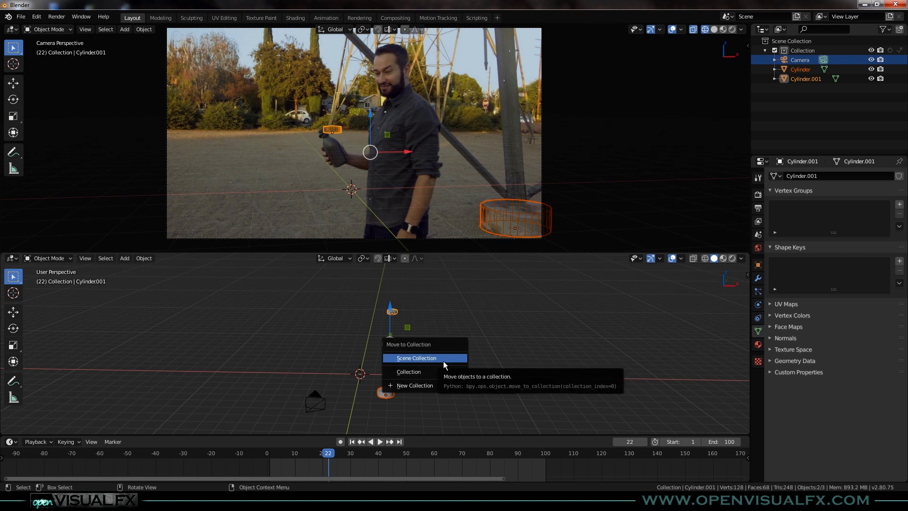
pyautogui.click(433, 384)
pyautogui.write('set geo')
pyautogui.press('Return')
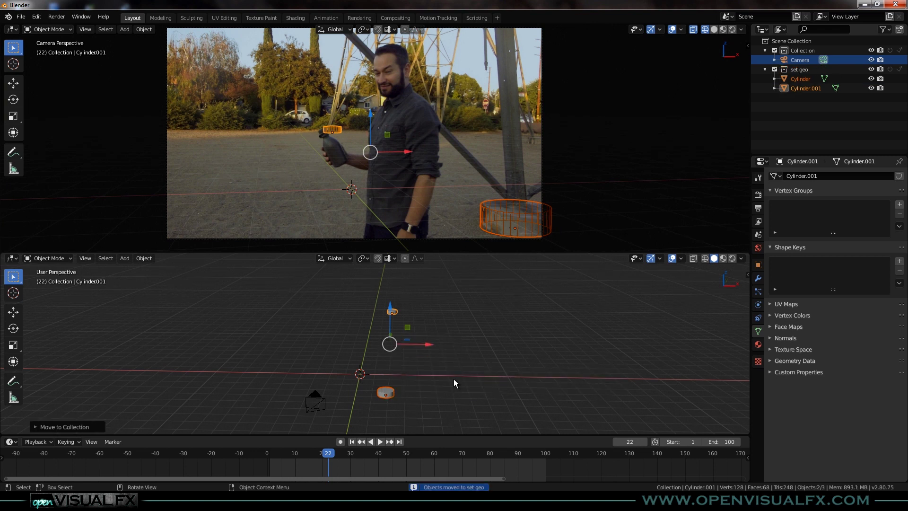
pyautogui.click(774, 69)
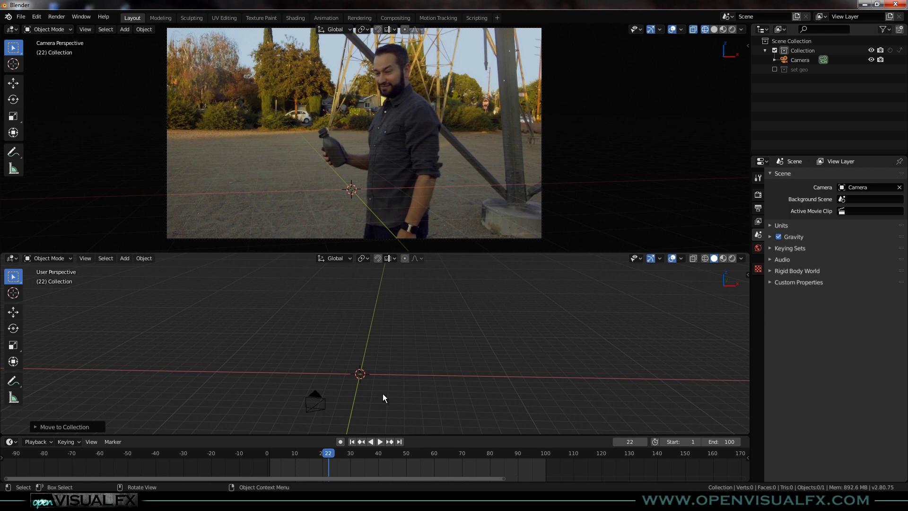
# - Save the scene in the "027 - Hand matchmoving" folder as hand_matchmoving_tutorial_v02.blend, overwriting the existing file
pyautogui.click(16, 18)
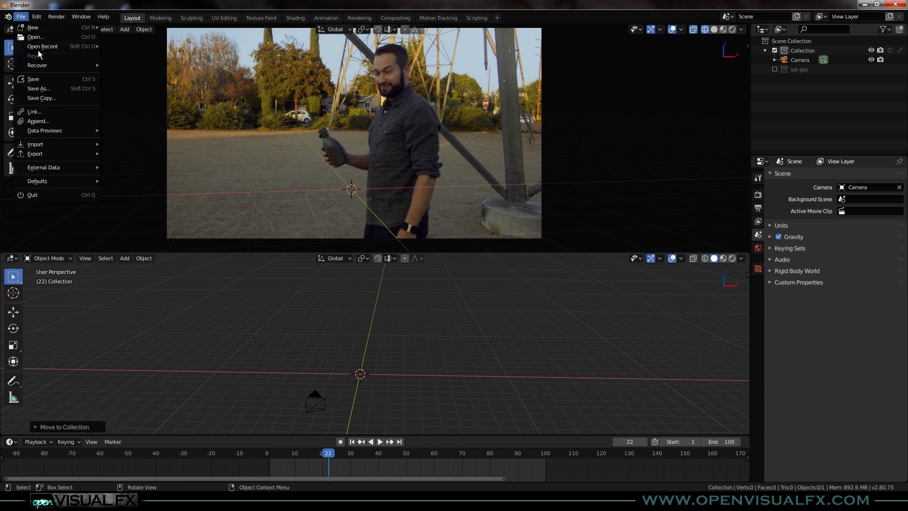
pyautogui.click(42, 88)
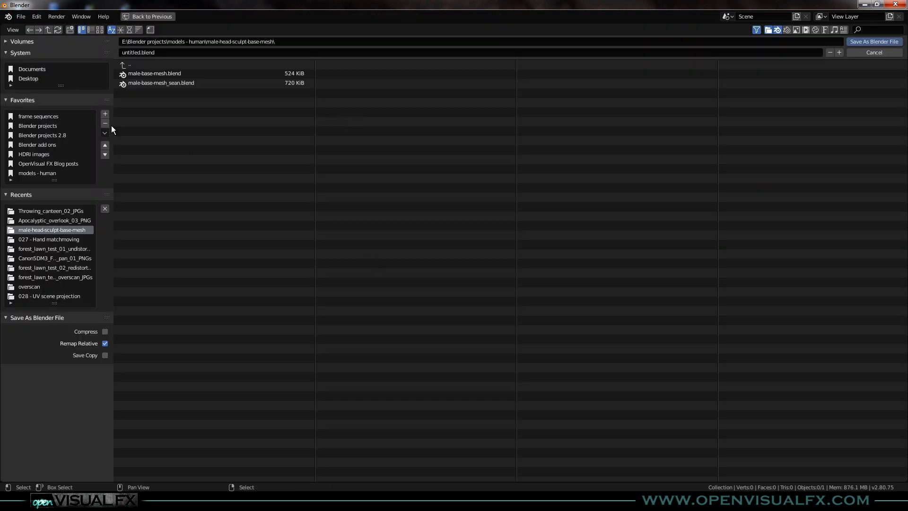
pyautogui.click(51, 212)
pyautogui.click(49, 238)
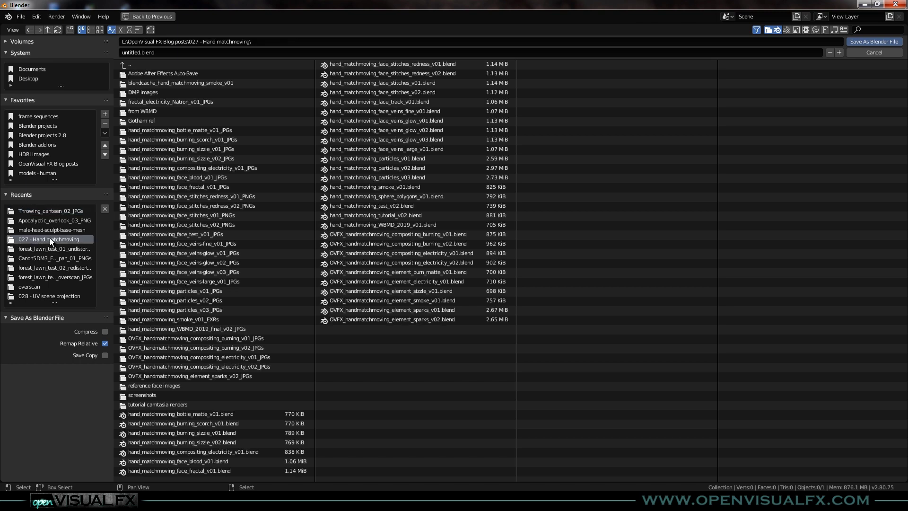
pyautogui.click(375, 215)
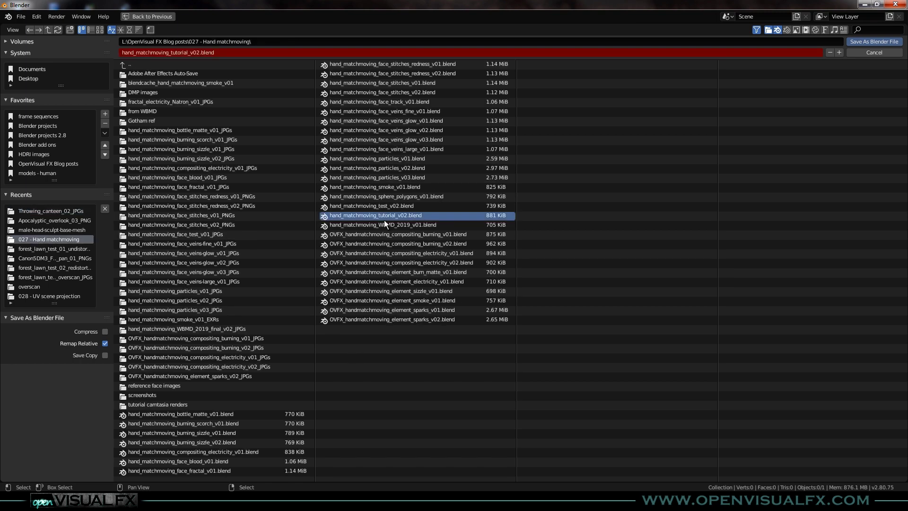
pyautogui.click(866, 40)
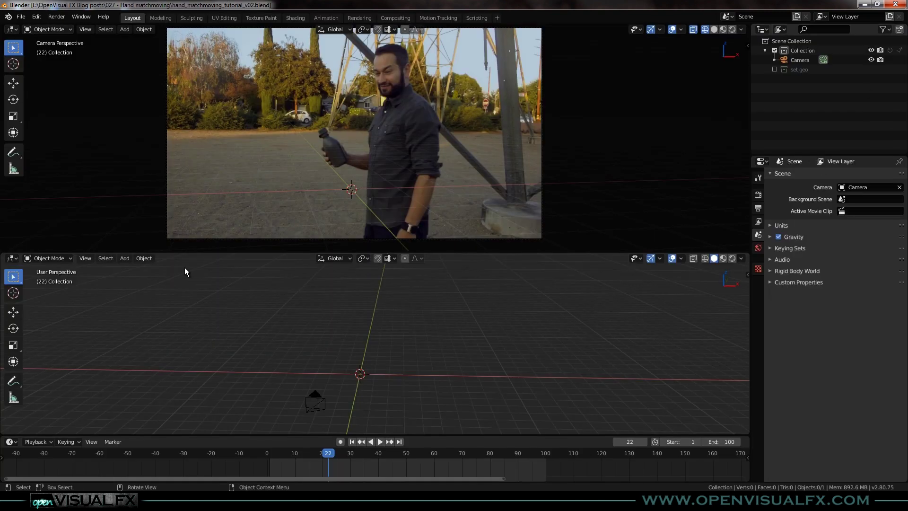
# - Scrub and play the footage through the camera view to examine how the canteen moves in the shot
pyautogui.keyDown('shift'); pyautogui.moveTo(360, 355); pyautogui.dragTo(375, 341, button='middle'); pyautogui.keyUp('shift')
pyautogui.moveTo(329, 455); pyautogui.dragTo(285, 453)
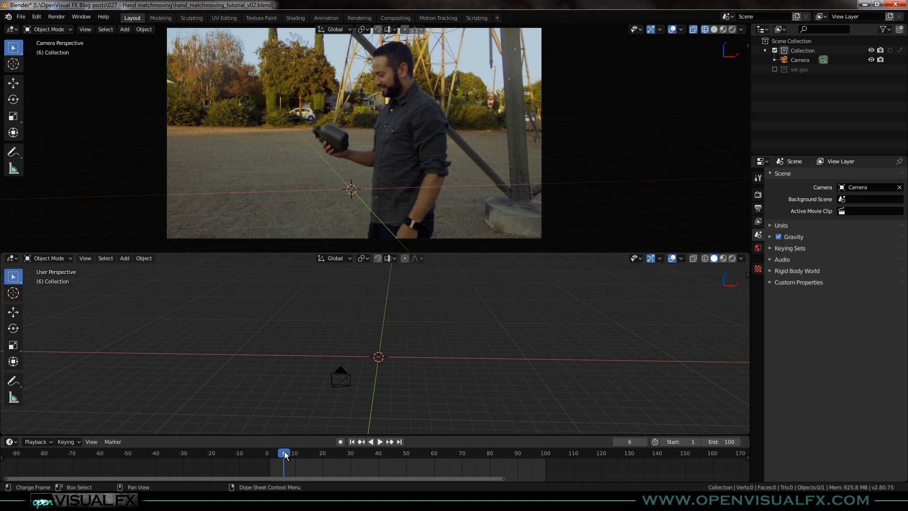
pyautogui.press('space')
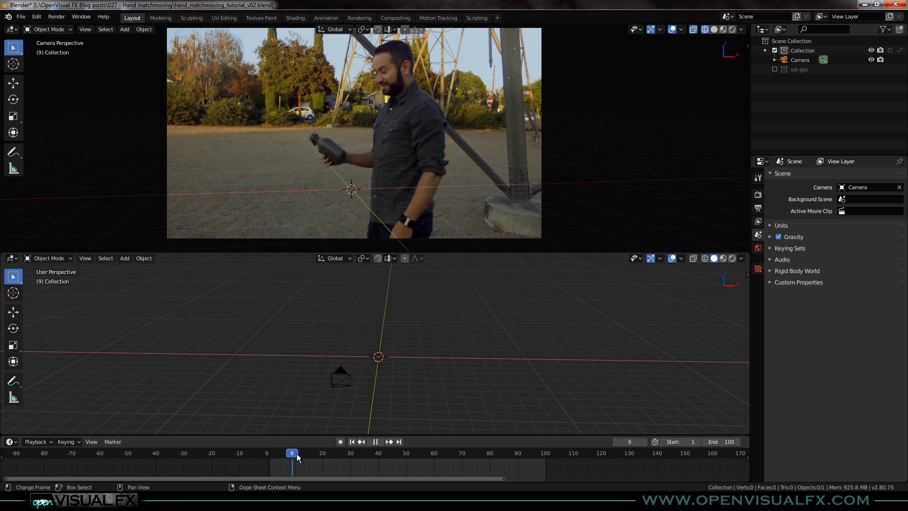
pyautogui.moveTo(453, 458); pyautogui.dragTo(333, 460)
pyautogui.press('space')
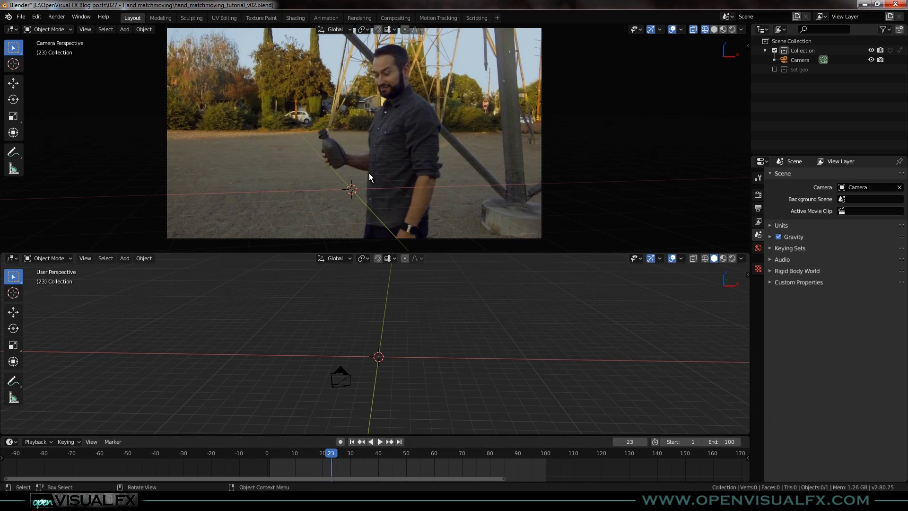
# - Switch to the Motion Tracking workspace, enlarge the clip editor and fit the footage to it
pyautogui.click(440, 19)
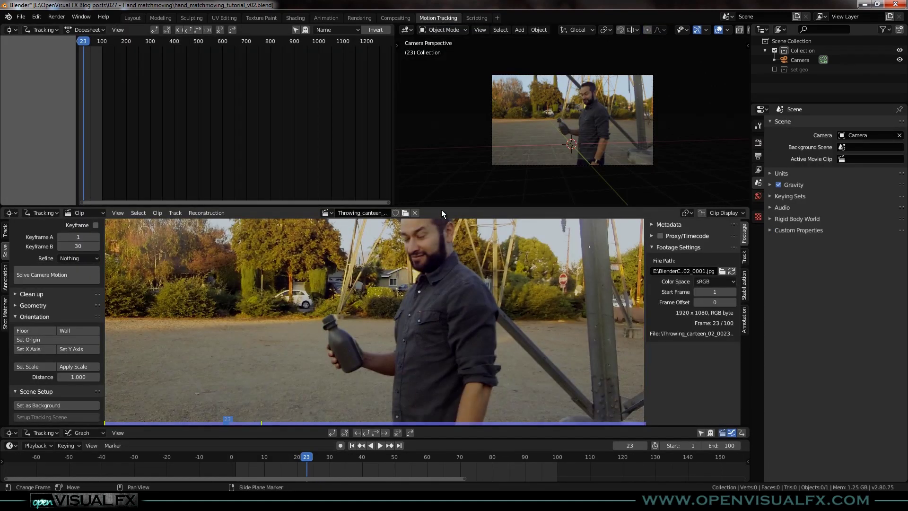
pyautogui.moveTo(441, 206); pyautogui.dragTo(430, 83)
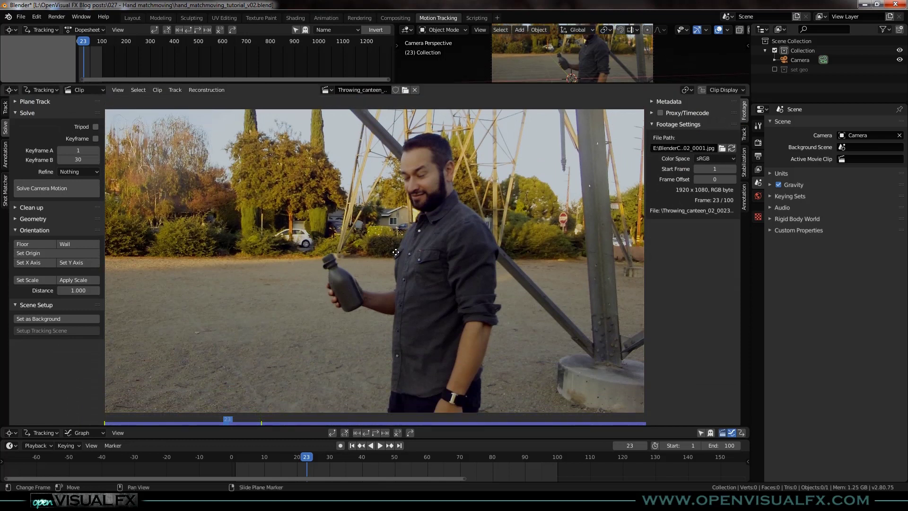
pyautogui.moveTo(400, 262)
pyautogui.keyDown('shift'); pyautogui.mouseDown(button='middle')
pyautogui.moveTo(432, 263)
pyautogui.moveTo(408, 261)
pyautogui.mouseUp(button='middle'); pyautogui.keyUp('shift')
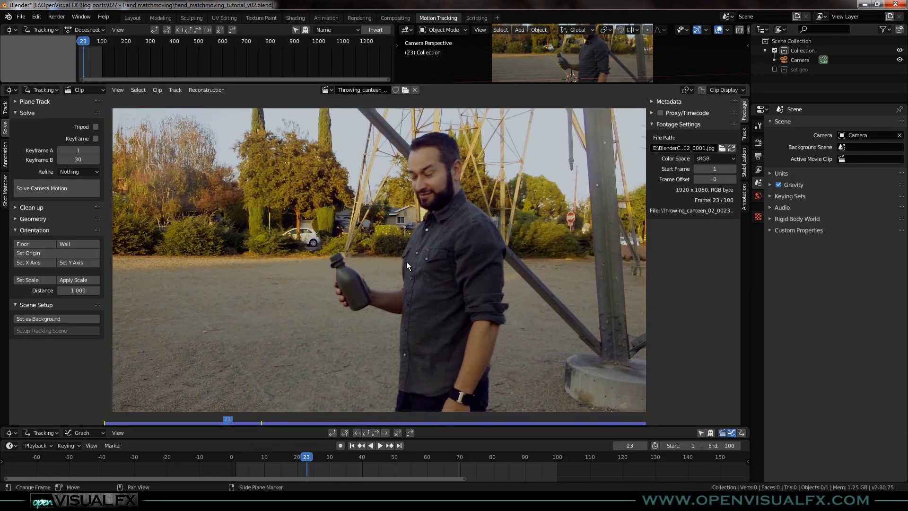
pyautogui.press('f')
# - Play the clip to review the canteen's motion, display the Track settings and scrub to frame 35
pyautogui.press('space')
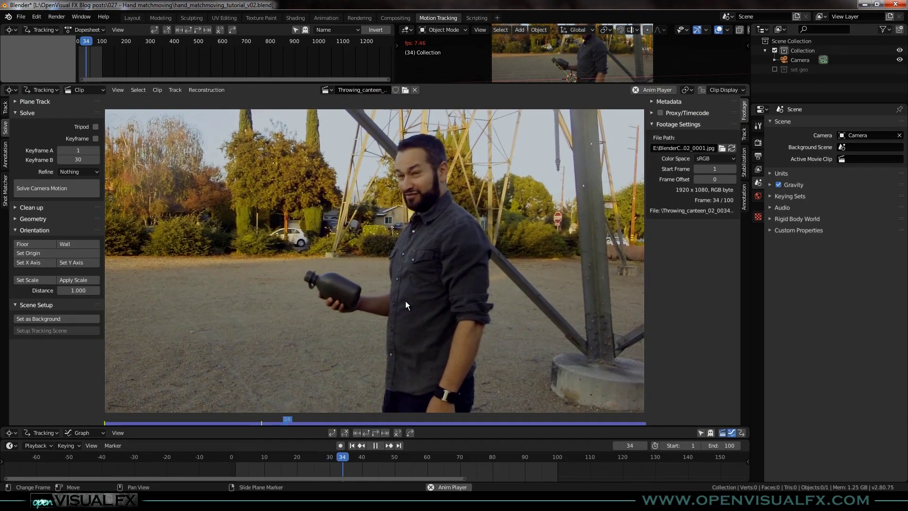
pyautogui.press('space')
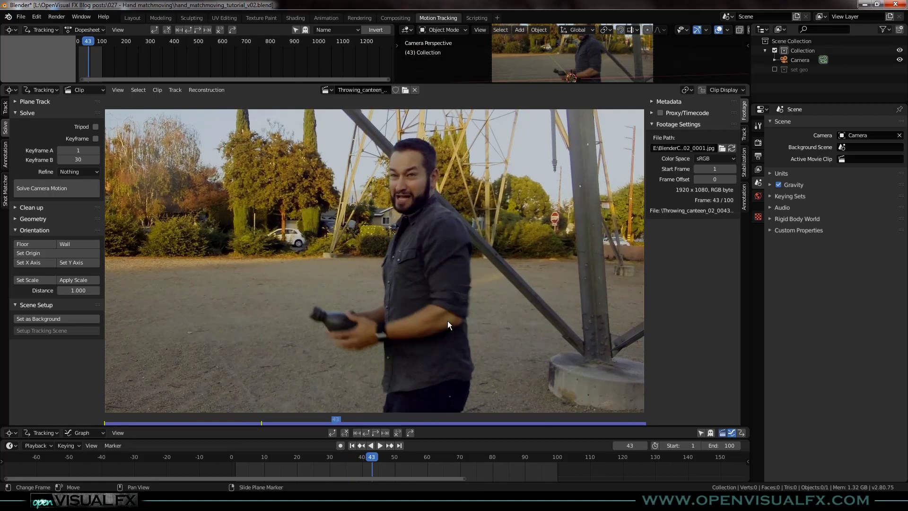
pyautogui.click(4, 111)
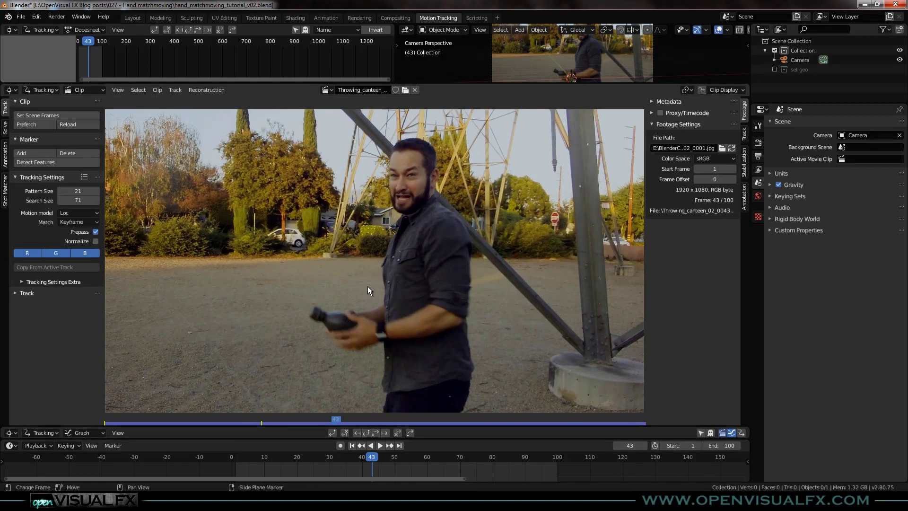
pyautogui.press('space')
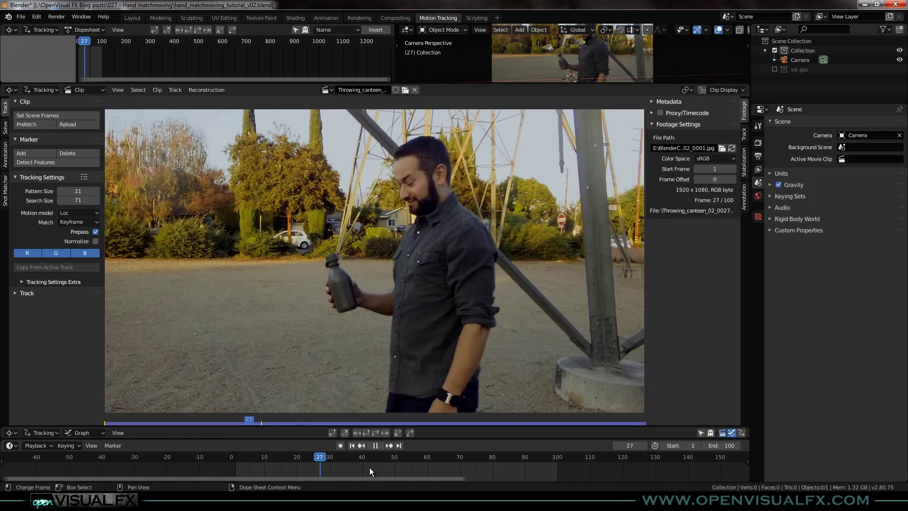
pyautogui.press('space')
pyautogui.moveTo(446, 471); pyautogui.dragTo(345, 466)
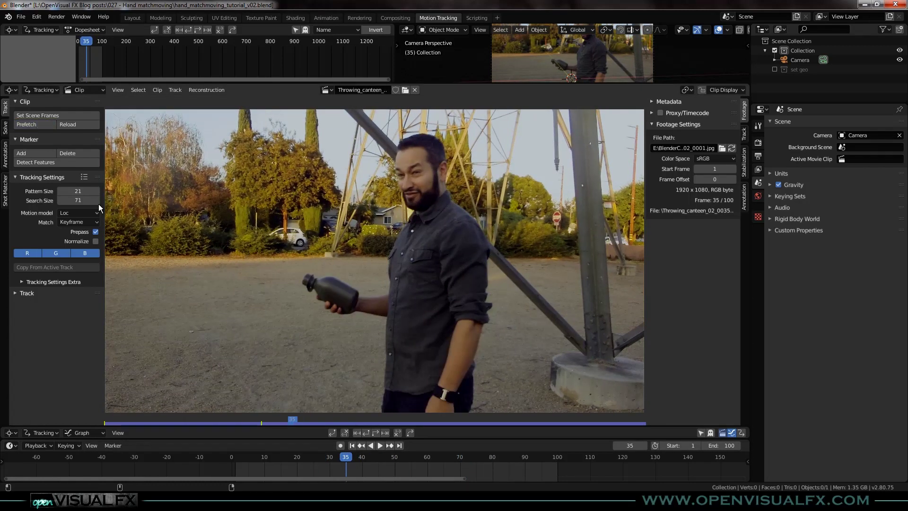
# - Review the canteen's motion, add a timeline marker at frame 25 and enlarge the timeline area
pyautogui.press('space')
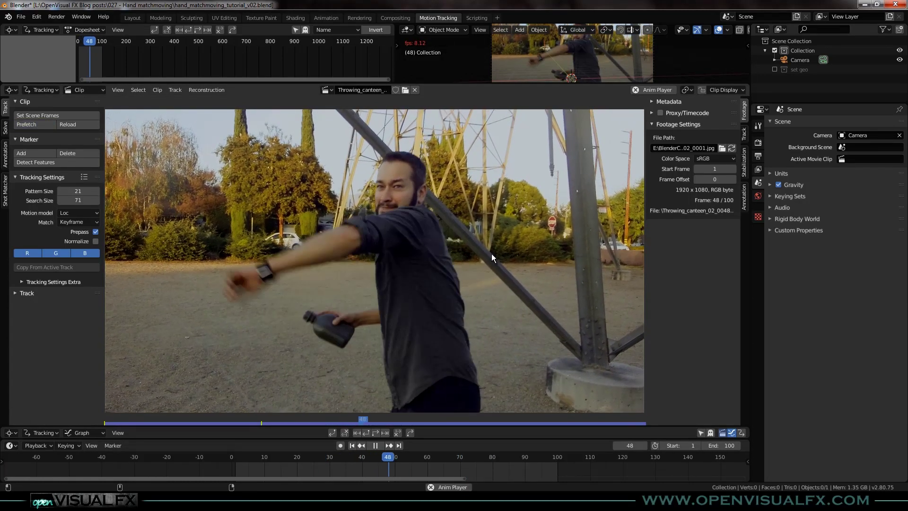
pyautogui.press('space')
pyautogui.moveTo(426, 455); pyautogui.dragTo(313, 473)
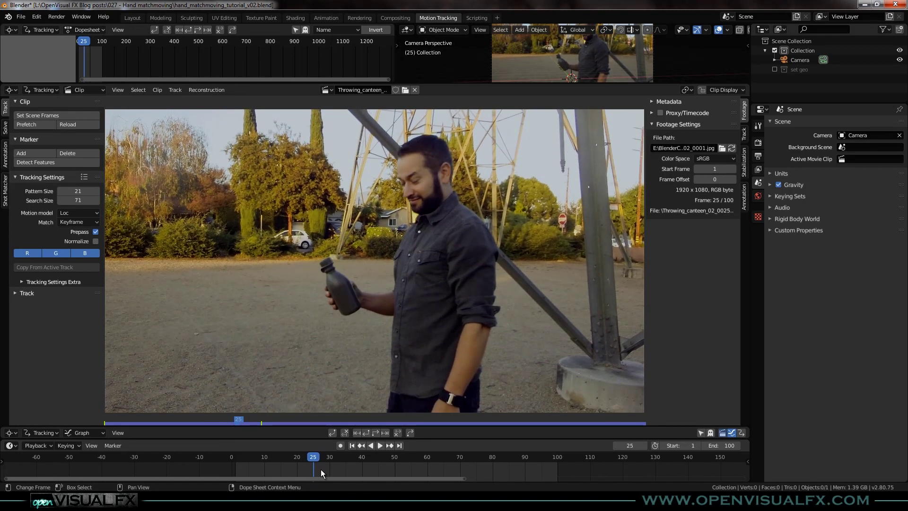
pyautogui.press('m')
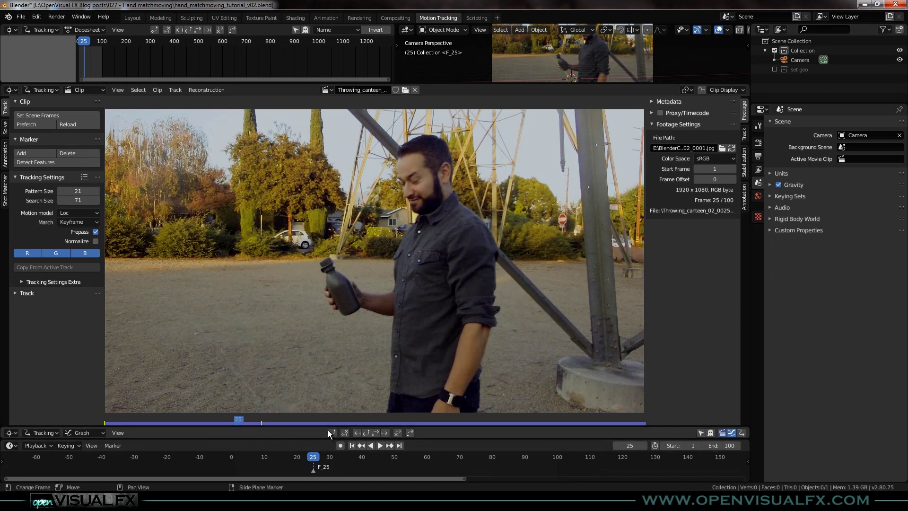
pyautogui.moveTo(327, 427); pyautogui.dragTo(329, 407)
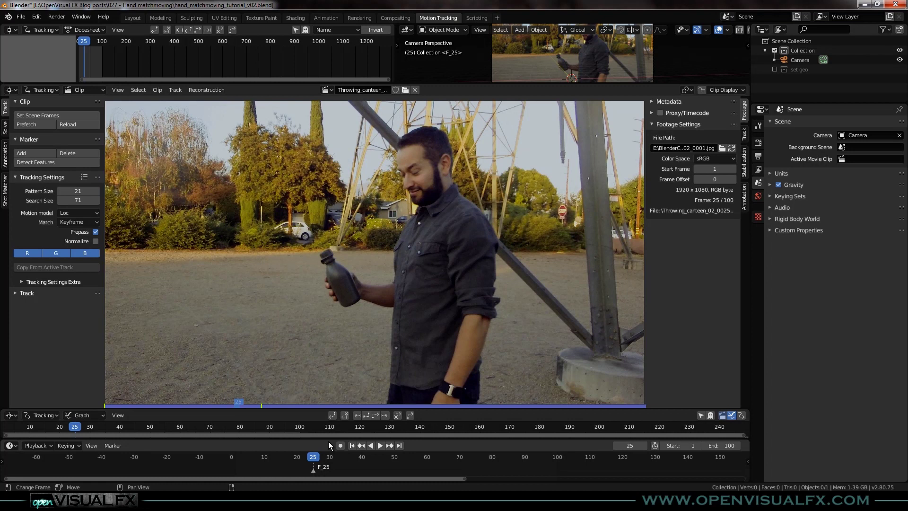
pyautogui.moveTo(328, 439); pyautogui.dragTo(324, 418)
# - Find the wind-up pose of the throw at frame 54 and add a timeline marker there
pyautogui.press('space')
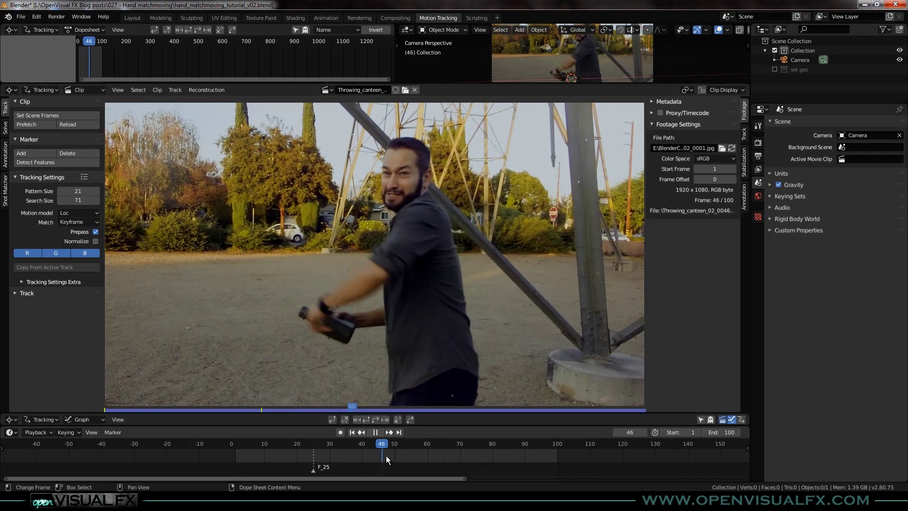
pyautogui.moveTo(411, 461); pyautogui.dragTo(405, 455)
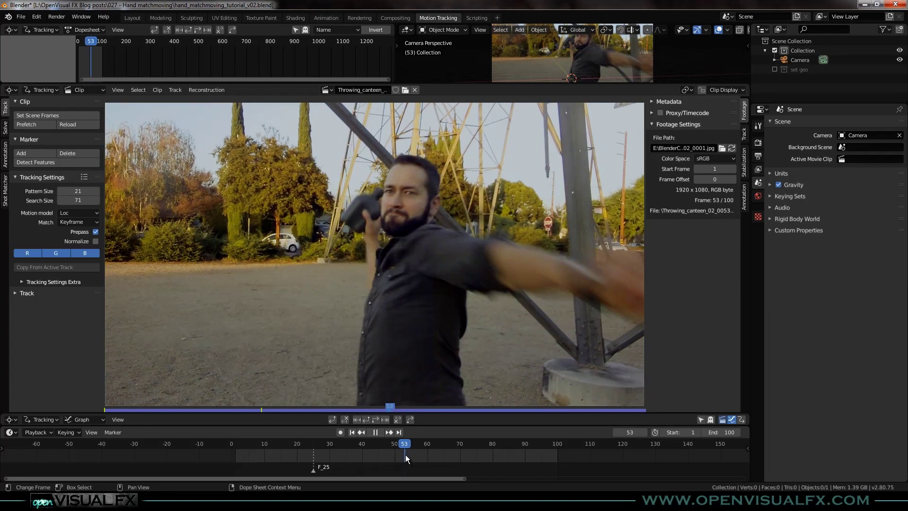
pyautogui.press('Right')
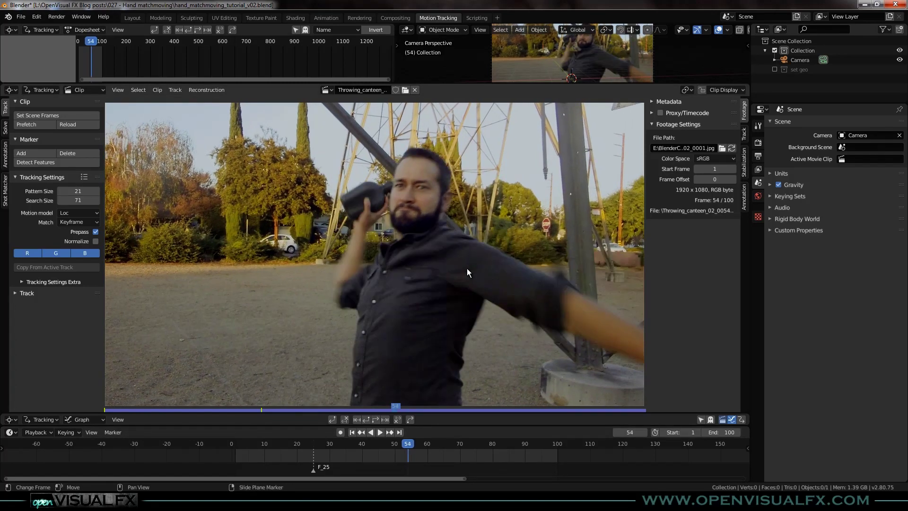
pyautogui.scroll(1, 396, 192)
pyautogui.press('Right')
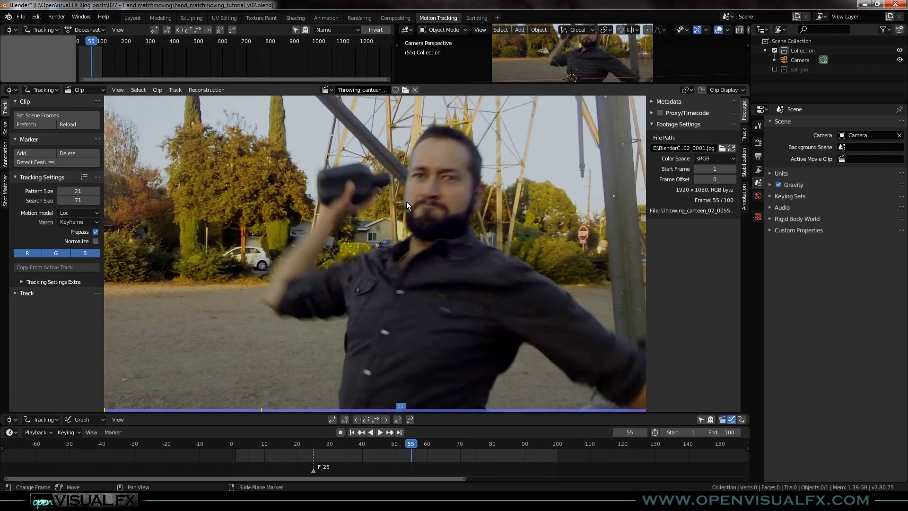
pyautogui.press('Left')
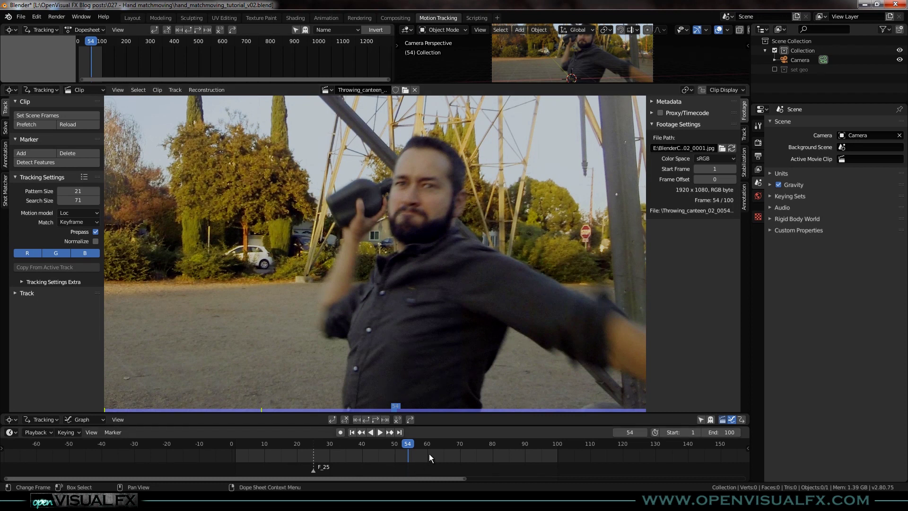
pyautogui.press('m')
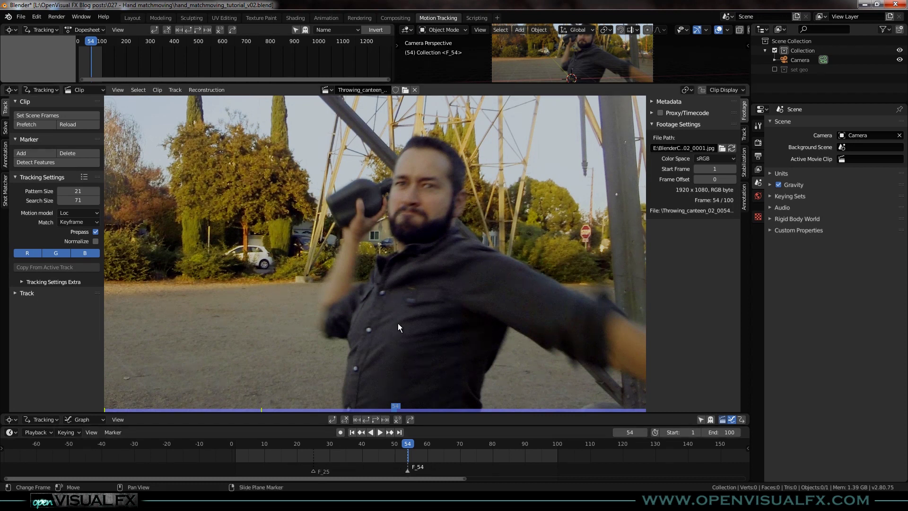
pyautogui.scroll(-1, 393, 222)
pyautogui.scroll(-1, 393, 223)
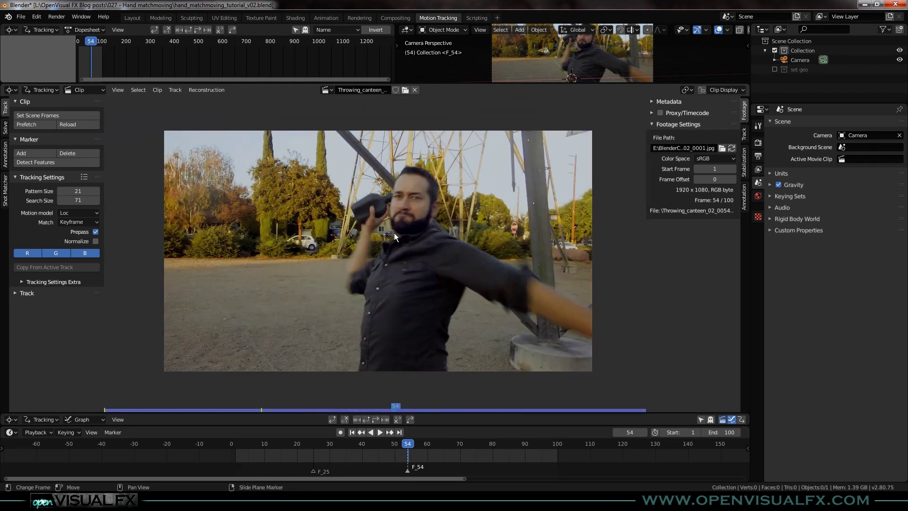
# - Switch to the Layout workspace and add a cube mesh to the scene
pyautogui.click(133, 17)
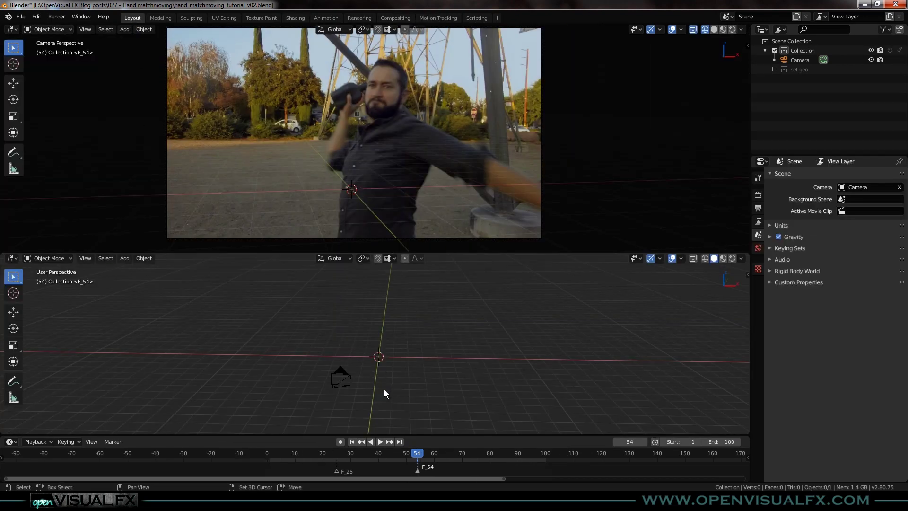
pyautogui.scroll(5, 354, 97)
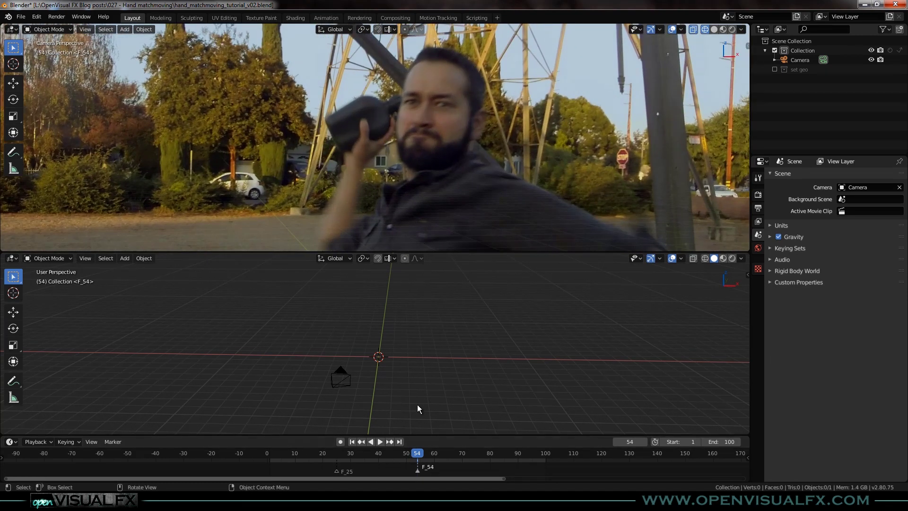
pyautogui.hotkey('shift', 'a')
pyautogui.moveTo(394, 309)
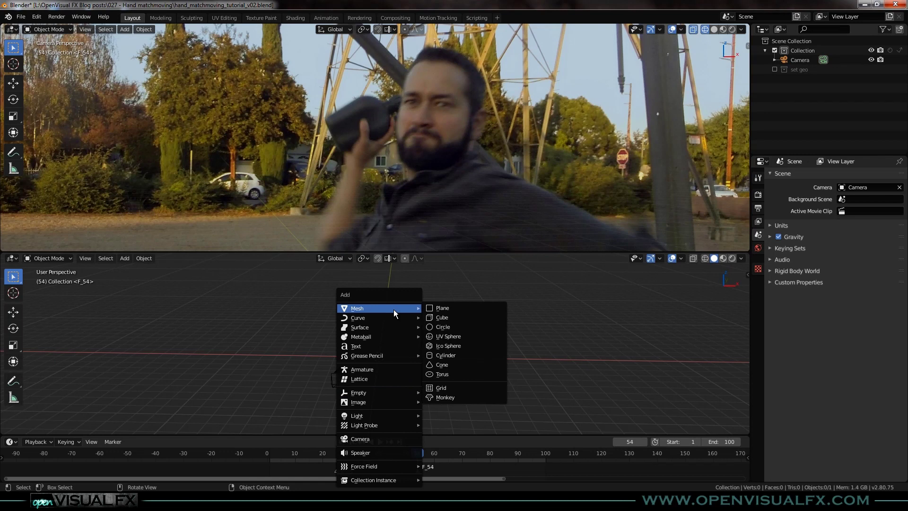
pyautogui.click(436, 317)
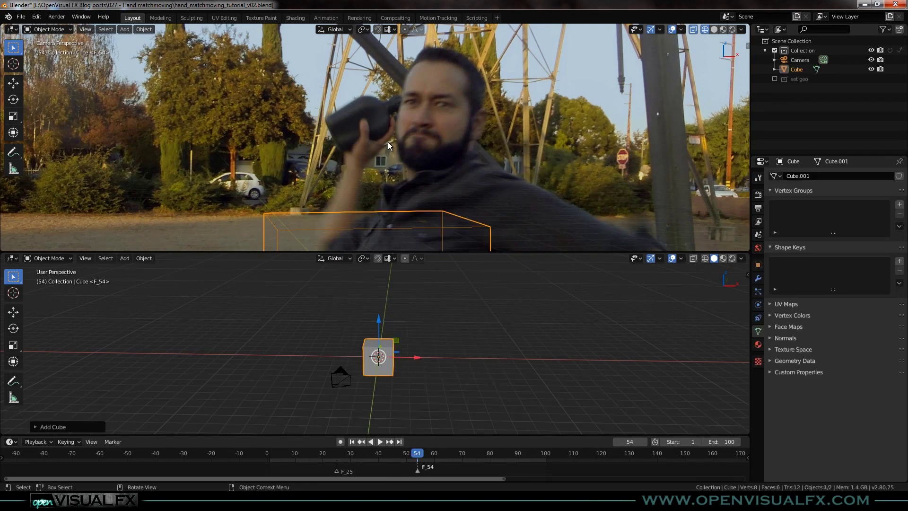
# - Raise the cube along the Z axis until its centre sits on the canteen in the camera view
pyautogui.moveTo(409, 336); pyautogui.dragTo(362, 346, button='middle')
pyautogui.scroll(-1, 373, 227)
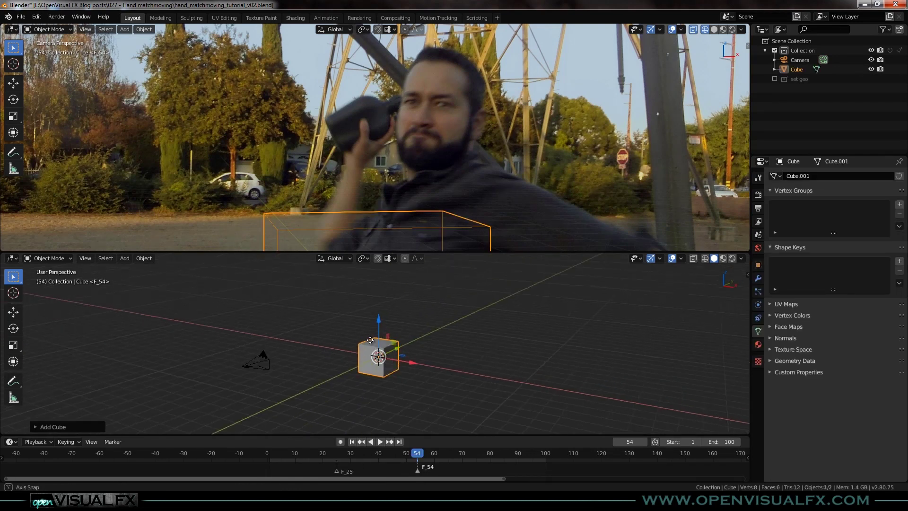
pyautogui.moveTo(379, 322); pyautogui.dragTo(384, 361)
pyautogui.moveTo(413, 335)
pyautogui.keyDown('shift'); pyautogui.mouseDown()
pyautogui.moveTo(398, 333)
pyautogui.moveTo(406, 341)
pyautogui.mouseUp(); pyautogui.keyUp('shift')
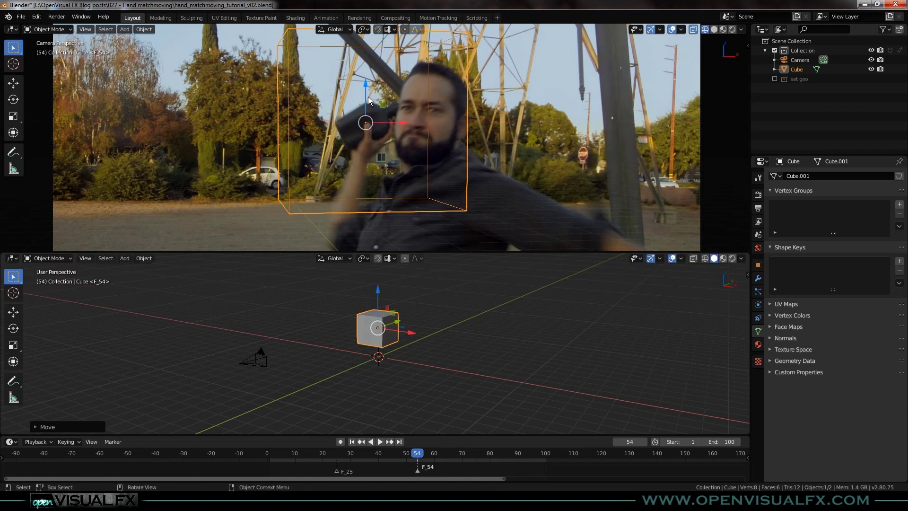
pyautogui.moveTo(365, 87); pyautogui.dragTo(365, 91)
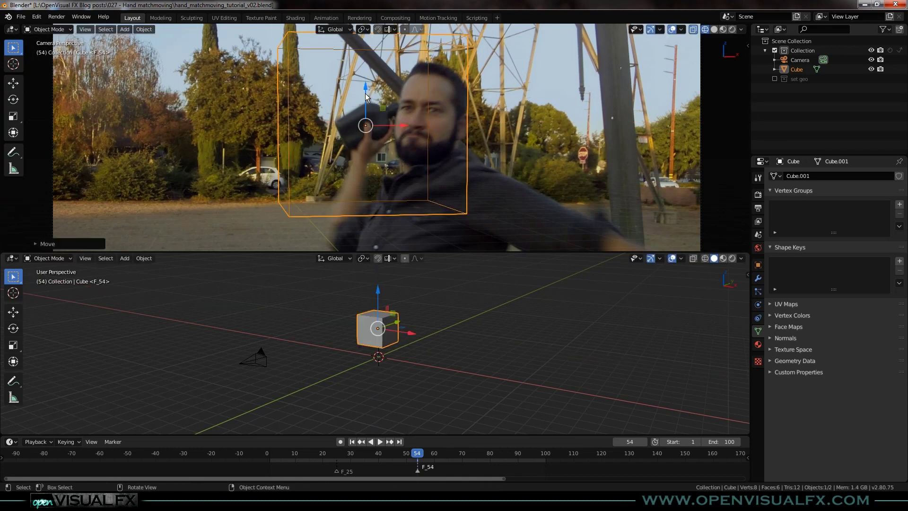
# - Set the transform orientation to Local
pyautogui.scroll(3, 373, 118)
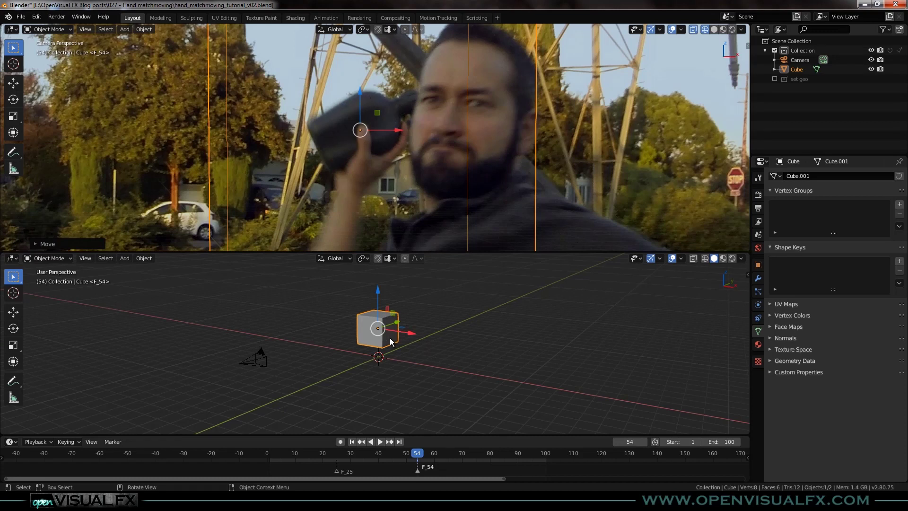
pyautogui.moveTo(386, 339); pyautogui.dragTo(407, 358, button='middle')
pyautogui.scroll(-2, 365, 131)
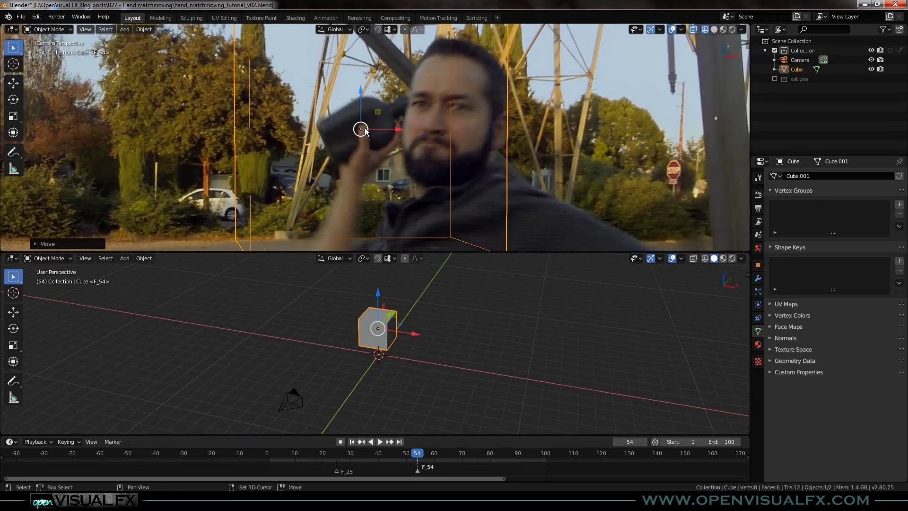
pyautogui.scroll(-3, 367, 133)
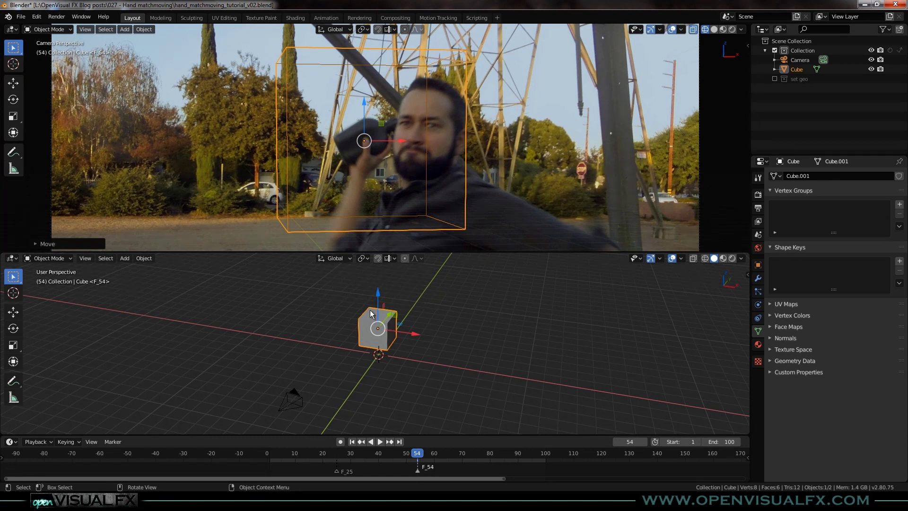
pyautogui.click(342, 260)
pyautogui.click(326, 298)
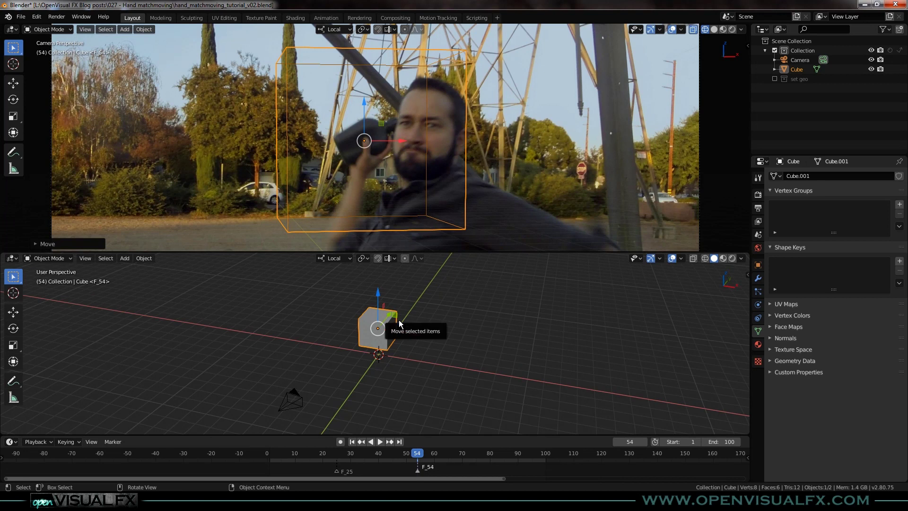
# - Rotate the cube about its local Y axis to match the canteen's tilt and scale it down to the canteen's size
pyautogui.scroll(1, 380, 140)
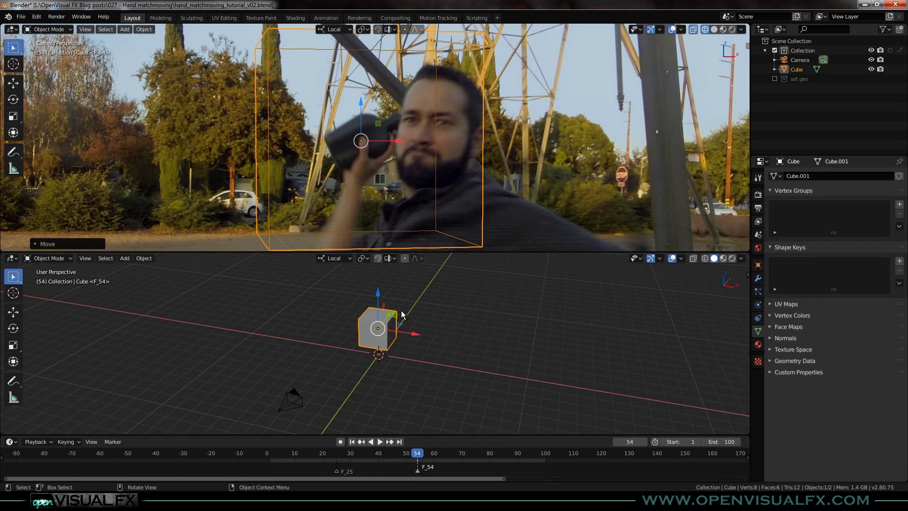
pyautogui.press('r')
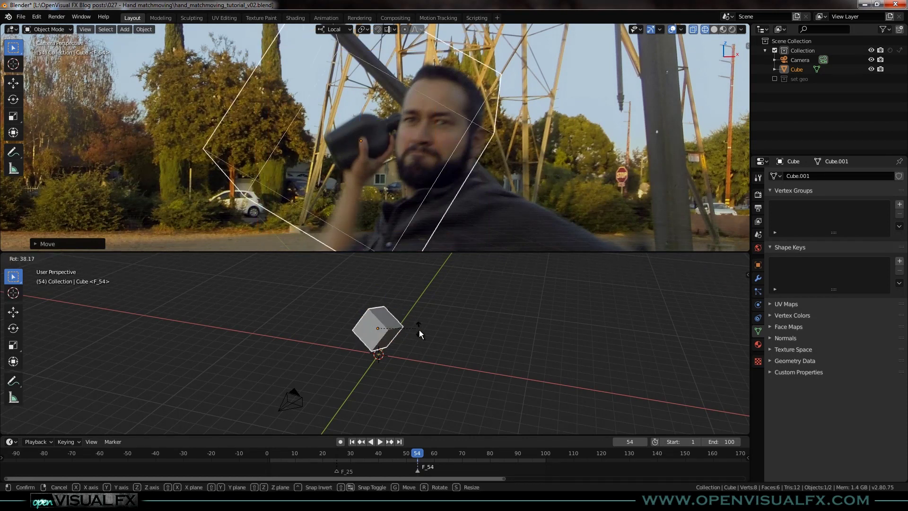
pyautogui.press('y')
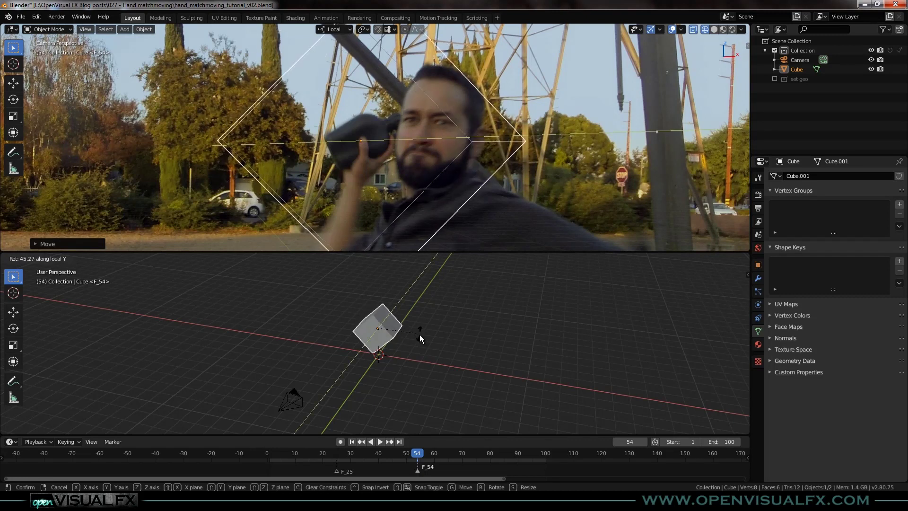
pyautogui.click(422, 344)
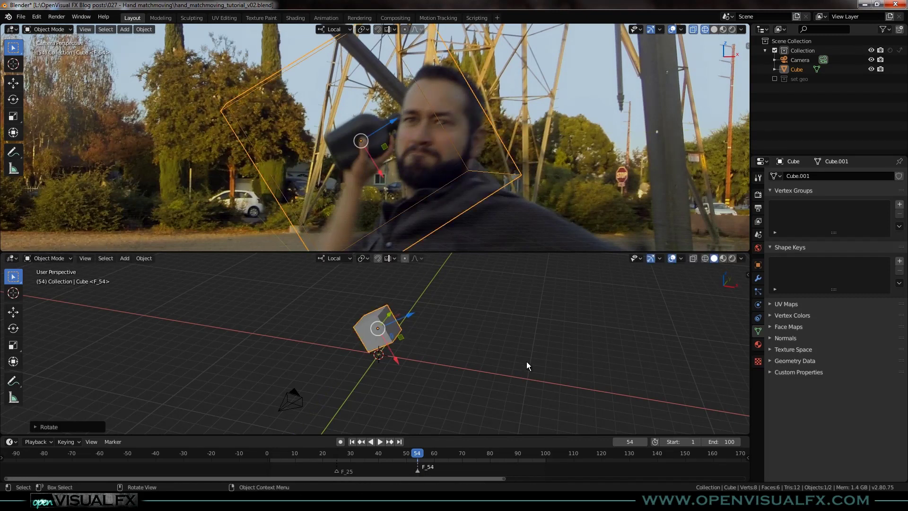
pyautogui.press('s')
pyautogui.click(410, 336)
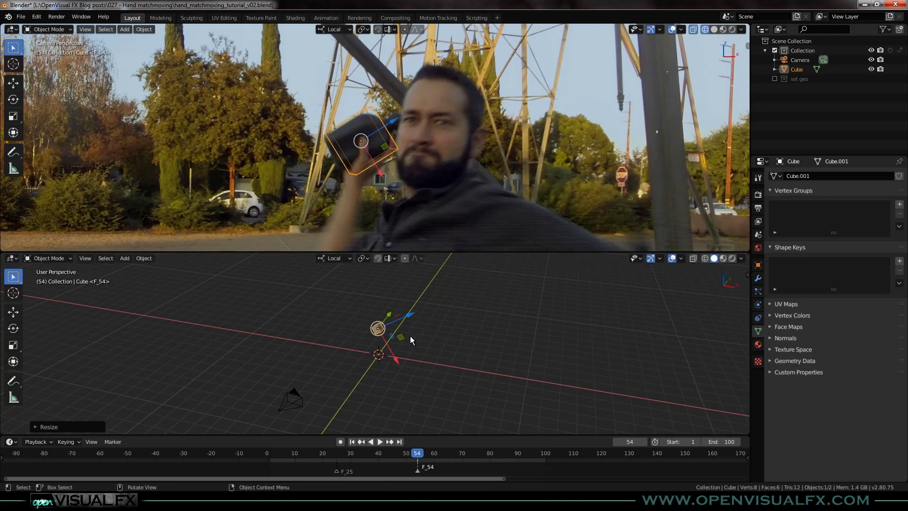
# - Rotate the cube slightly about its local X axis to align it with the canteen in the camera view
pyautogui.scroll(2, 370, 178)
pyautogui.keyDown('shift'); pyautogui.moveTo(379, 158); pyautogui.dragTo(427, 154, button='middle'); pyautogui.keyUp('shift')
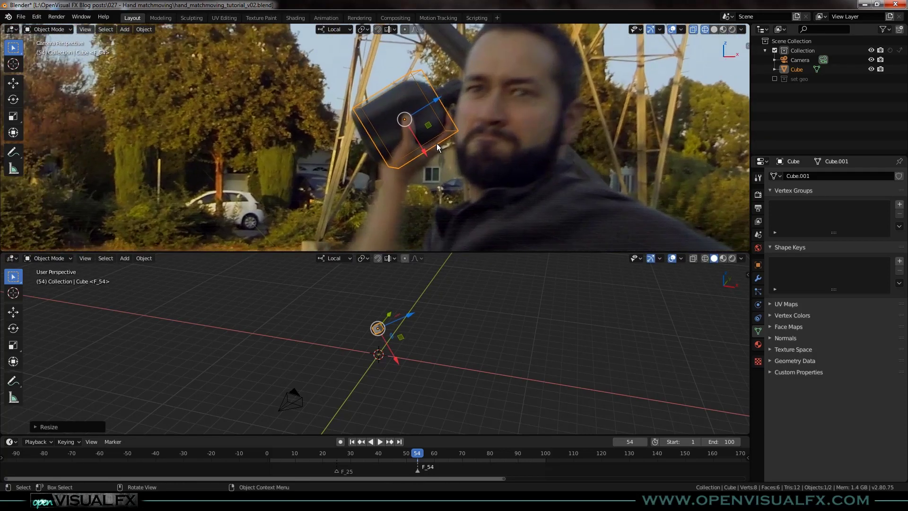
pyautogui.scroll(5, 381, 331)
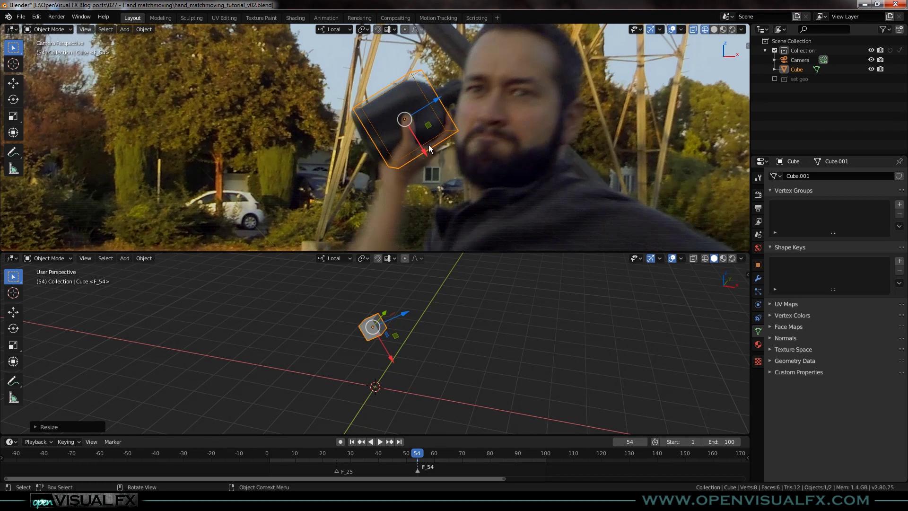
pyautogui.scroll(4, 385, 336)
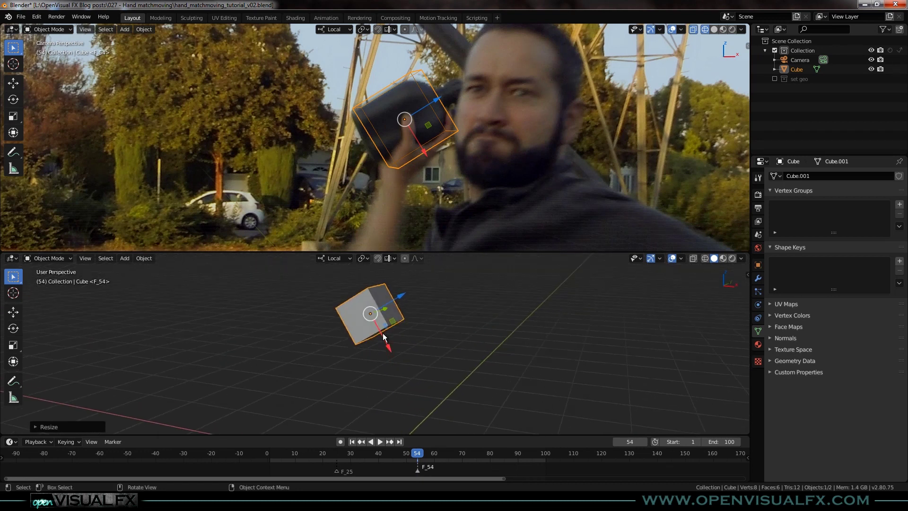
pyautogui.keyDown('shift'); pyautogui.moveTo(383, 337); pyautogui.dragTo(393, 351, button='middle'); pyautogui.keyUp('shift')
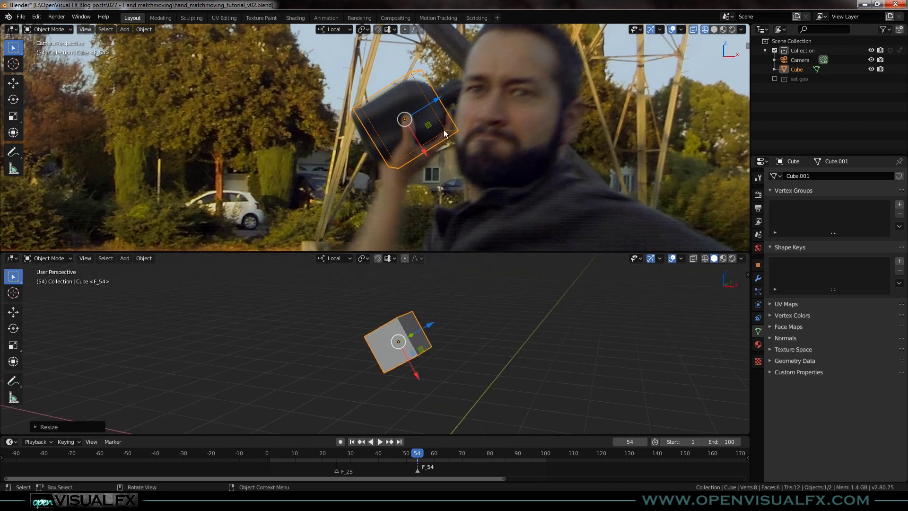
pyautogui.press('r')
pyautogui.press('x')
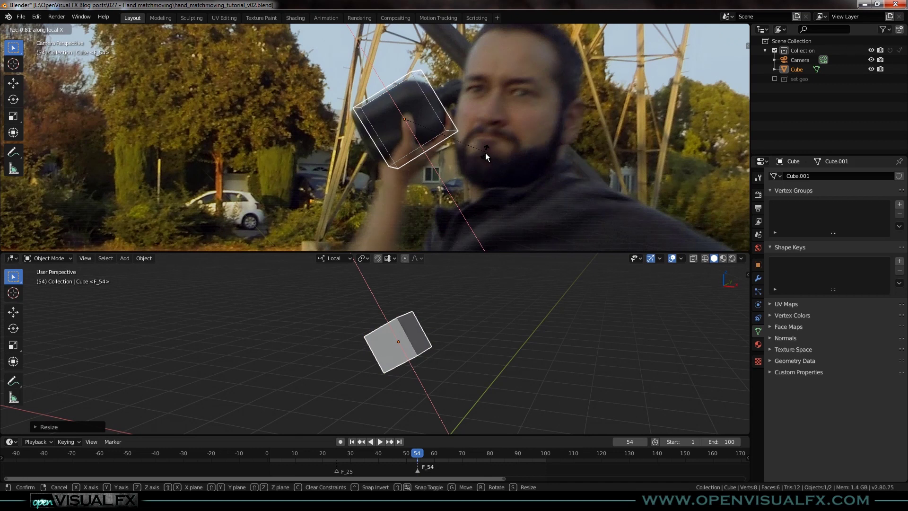
pyautogui.click(488, 161)
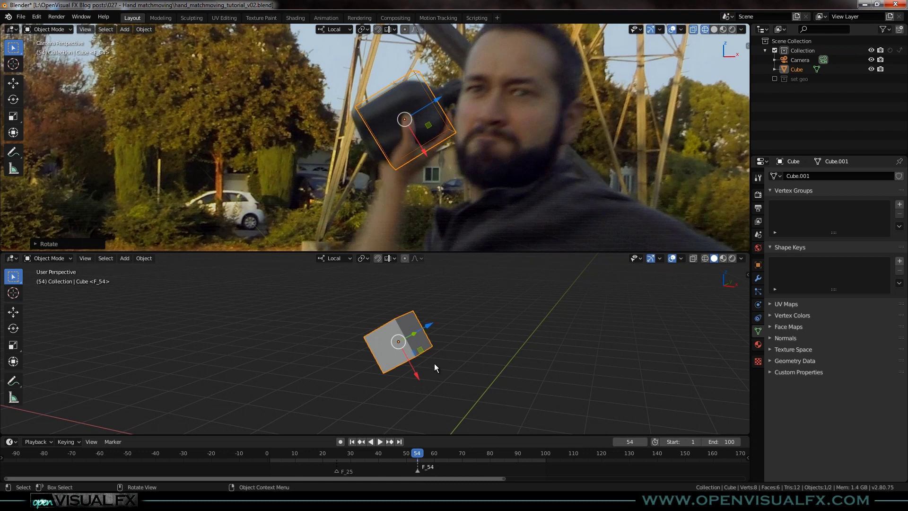
# - Shrink the cube slightly along its local X axis and stretch it slightly along local Z to match the canteen's proportions
pyautogui.keyDown('shift'); pyautogui.moveTo(425, 371); pyautogui.dragTo(416, 374, button='middle'); pyautogui.keyUp('shift')
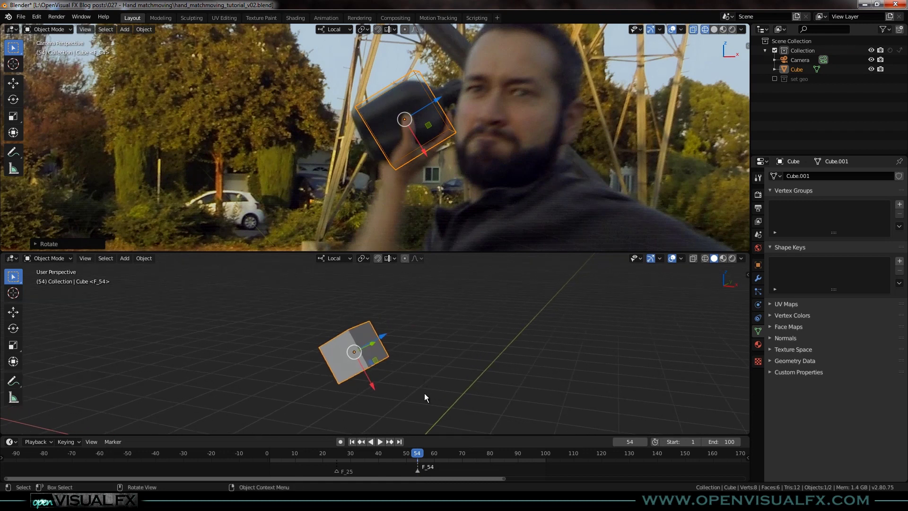
pyautogui.press('s')
pyautogui.press('x')
pyautogui.press('x')
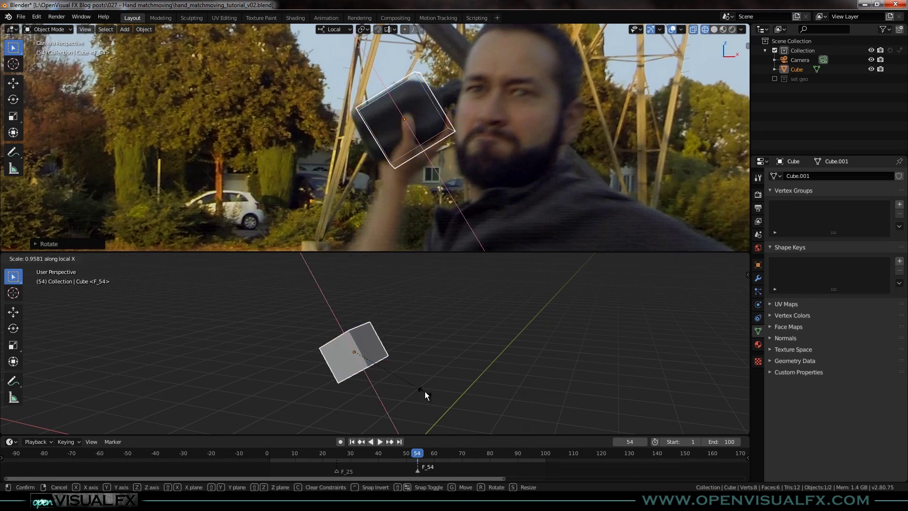
pyautogui.click(422, 387)
pyautogui.press('s')
pyautogui.press('z')
pyautogui.press('z')
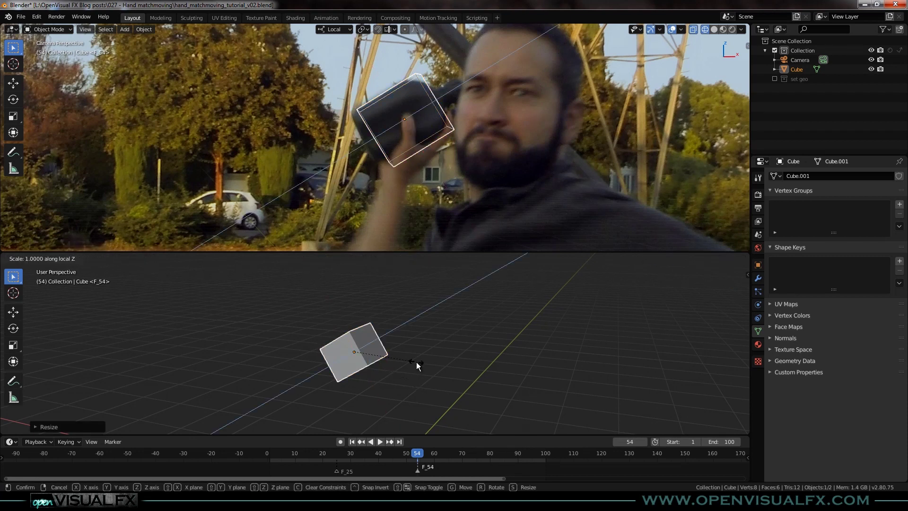
pyautogui.click(425, 363)
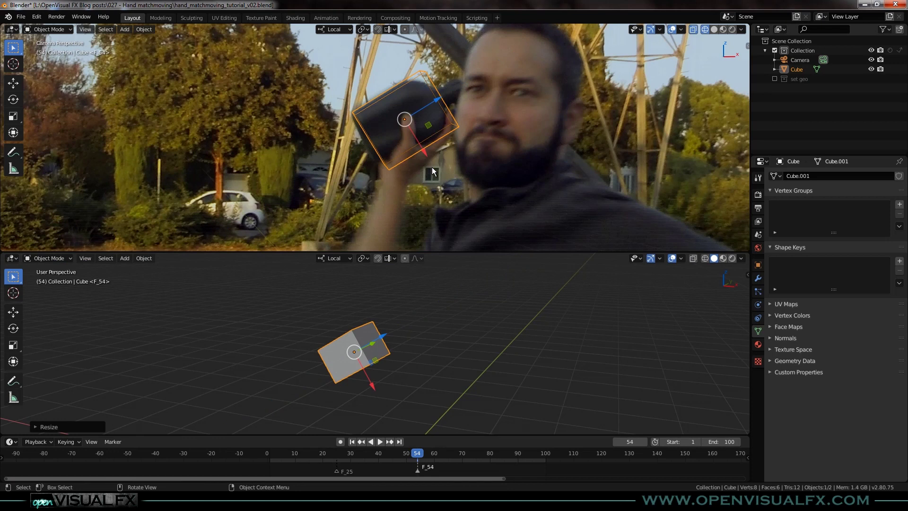
# - Rotate the cube slightly about its local Y axis and reposition it along its local axes over the canteen
pyautogui.press('r')
pyautogui.press('y')
pyautogui.press('y')
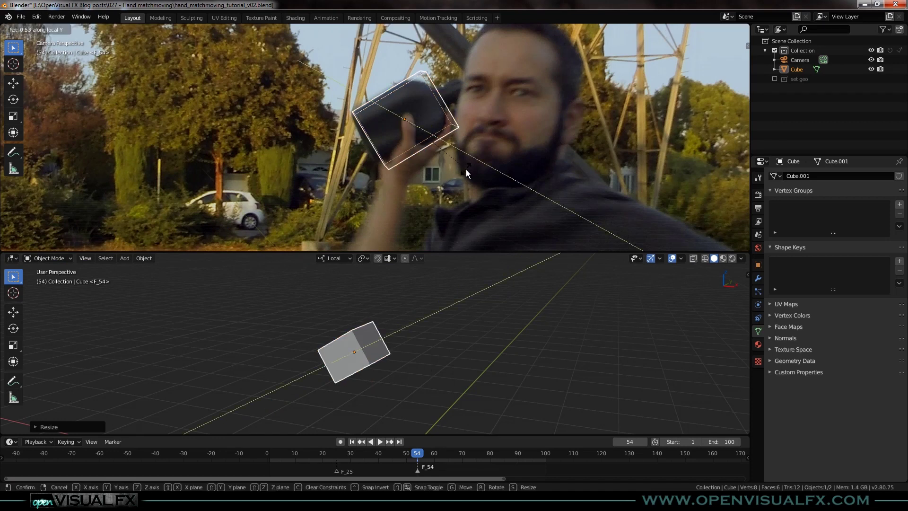
pyautogui.click(467, 175)
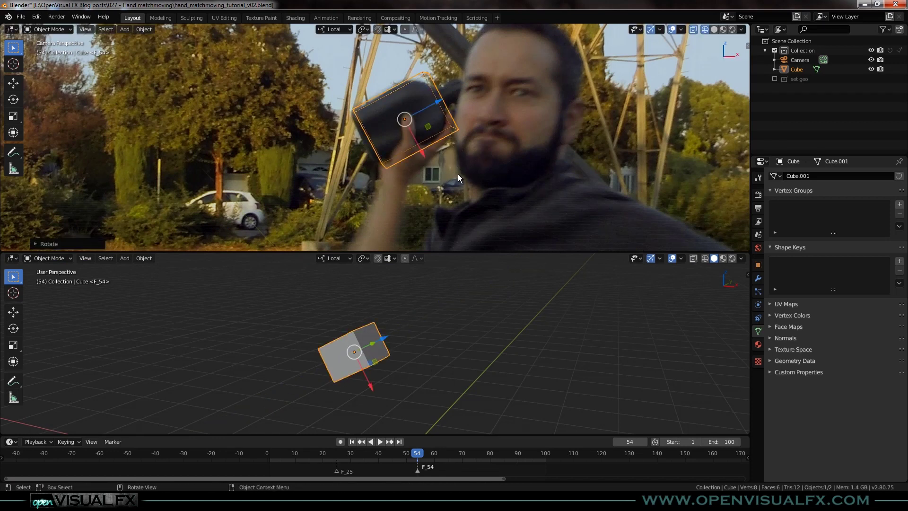
pyautogui.moveTo(434, 112); pyautogui.dragTo(430, 103)
pyautogui.moveTo(418, 154); pyautogui.dragTo(415, 149)
pyautogui.moveTo(413, 341)
pyautogui.mouseDown(button='middle')
pyautogui.moveTo(416, 351)
pyautogui.moveTo(405, 353)
pyautogui.mouseUp(button='middle')
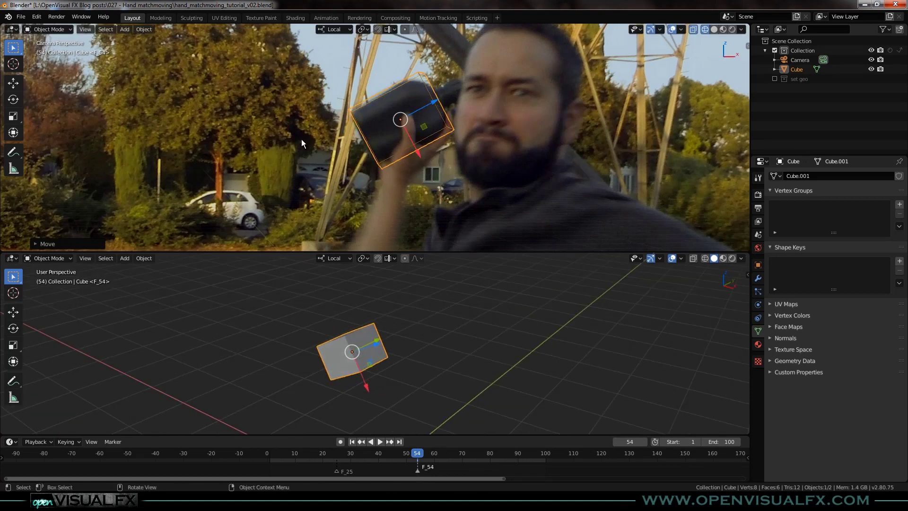
pyautogui.scroll(-3, 412, 142)
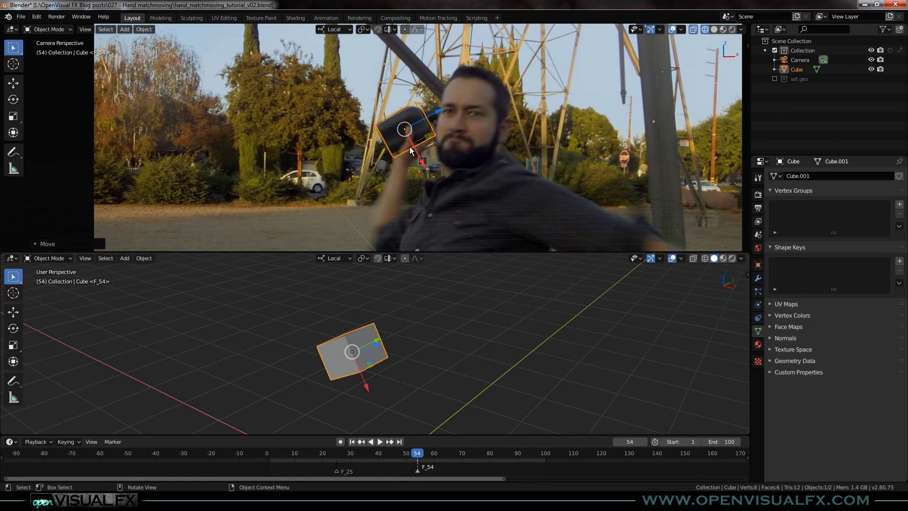
pyautogui.scroll(3, 410, 151)
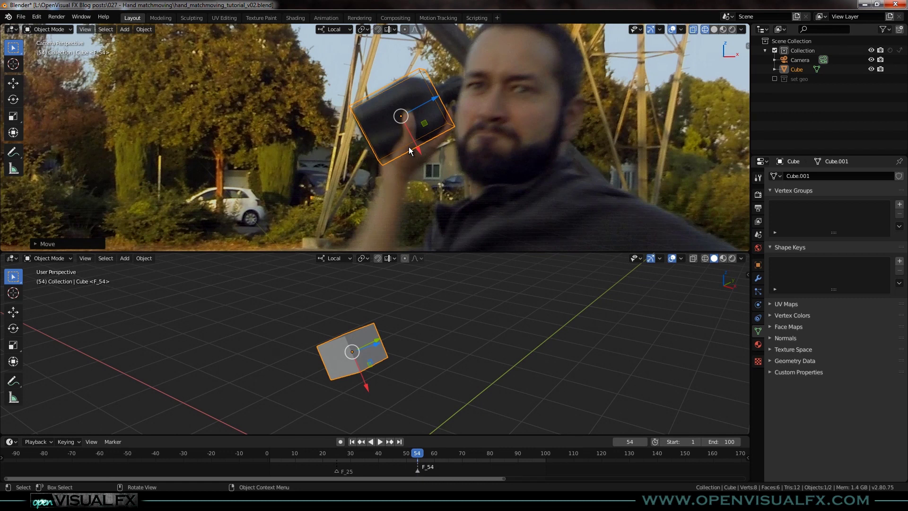
# - Flatten the cube along its local Y axis to about a third of its depth
pyautogui.moveTo(407, 372); pyautogui.dragTo(426, 367, button='middle')
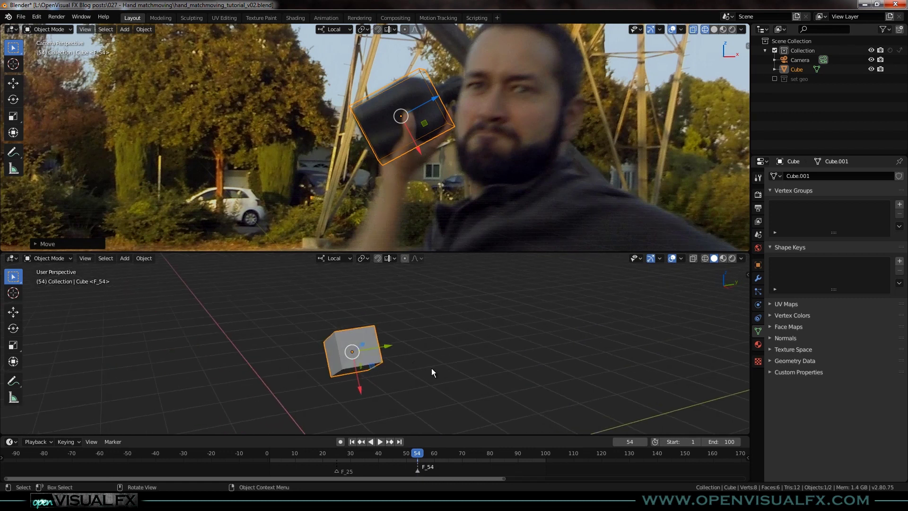
pyautogui.press('s')
pyautogui.press('y')
pyautogui.press('y')
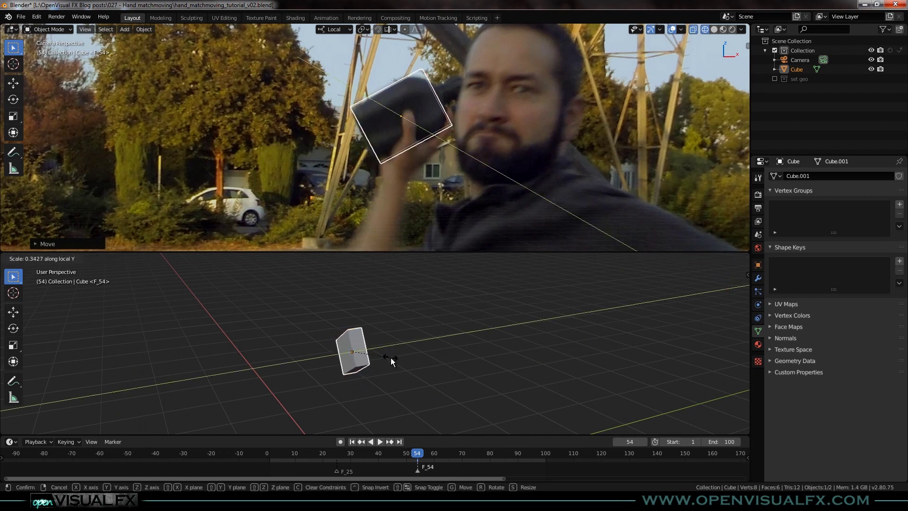
pyautogui.click(394, 361)
pyautogui.moveTo(395, 363); pyautogui.dragTo(417, 337, button='middle')
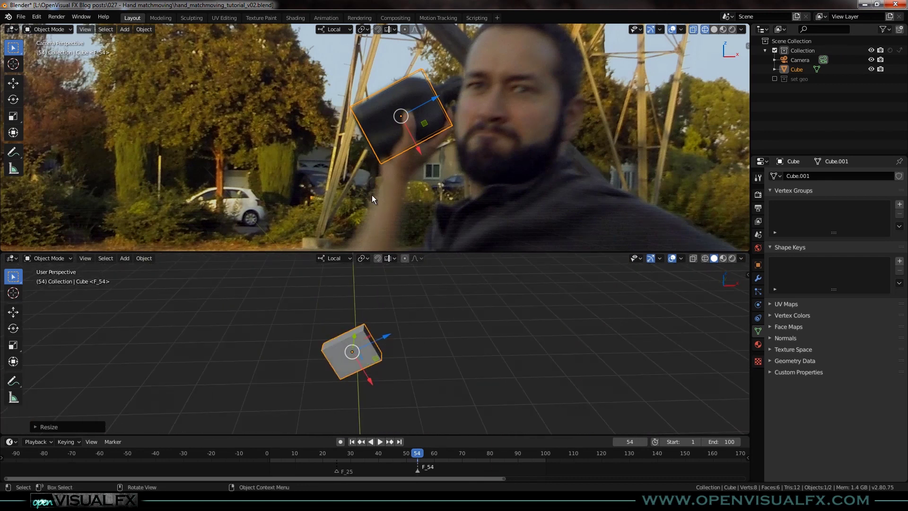
# - Lengthen the cube slightly along its local Z axis to cover the canteen's body in the camera view
pyautogui.scroll(1, 424, 151)
pyautogui.keyDown('shift'); pyautogui.moveTo(432, 141); pyautogui.dragTo(415, 191, button='middle'); pyautogui.keyUp('shift')
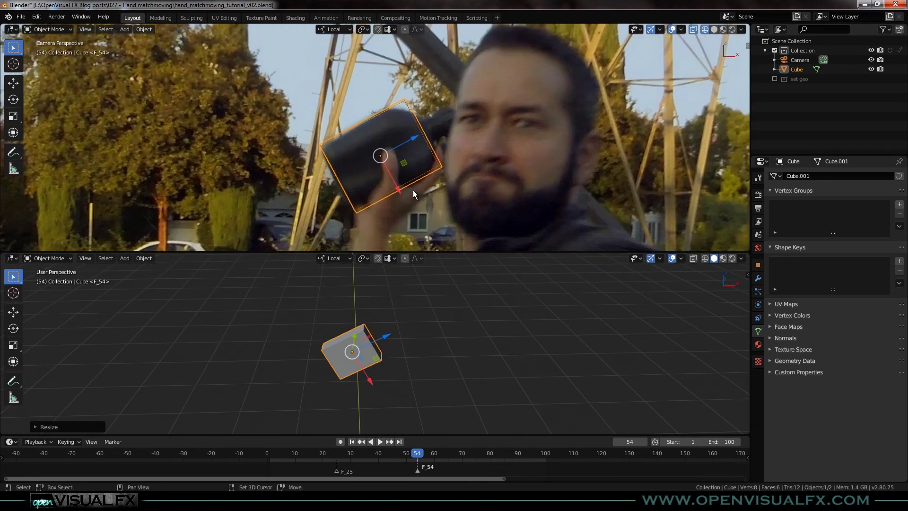
pyautogui.press('s')
pyautogui.press('z')
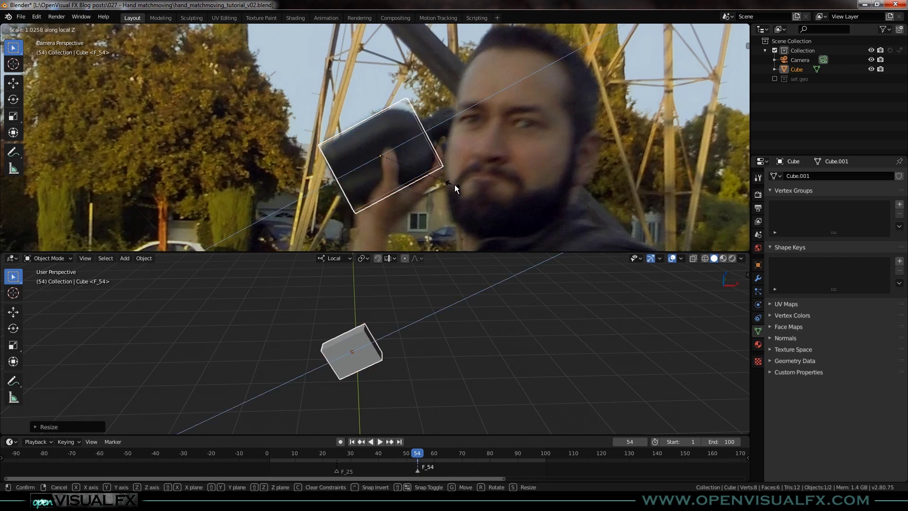
pyautogui.click(536, 157)
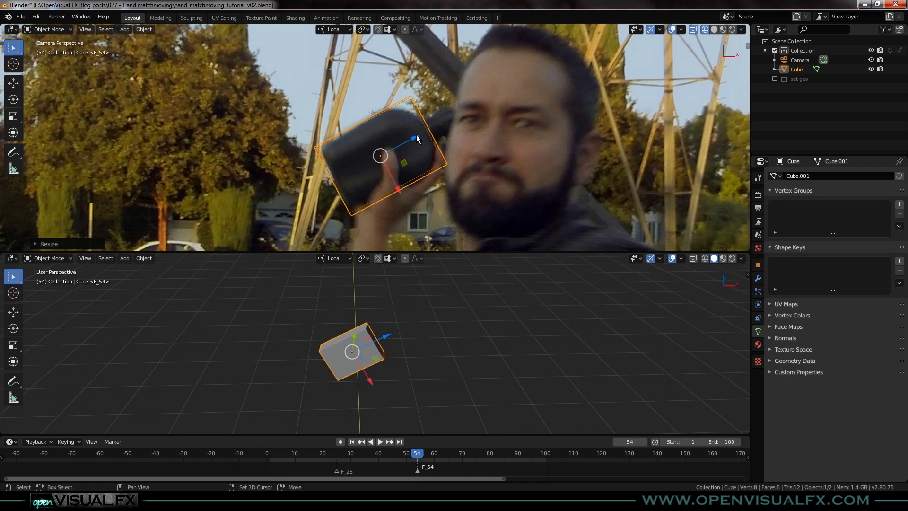
pyautogui.moveTo(417, 138); pyautogui.dragTo(417, 139)
# - Rotate the cube a few degrees about its local Y axis and shift it slightly along local Z to line up with the canteen
pyautogui.press('r')
pyautogui.press('y')
pyautogui.press('y')
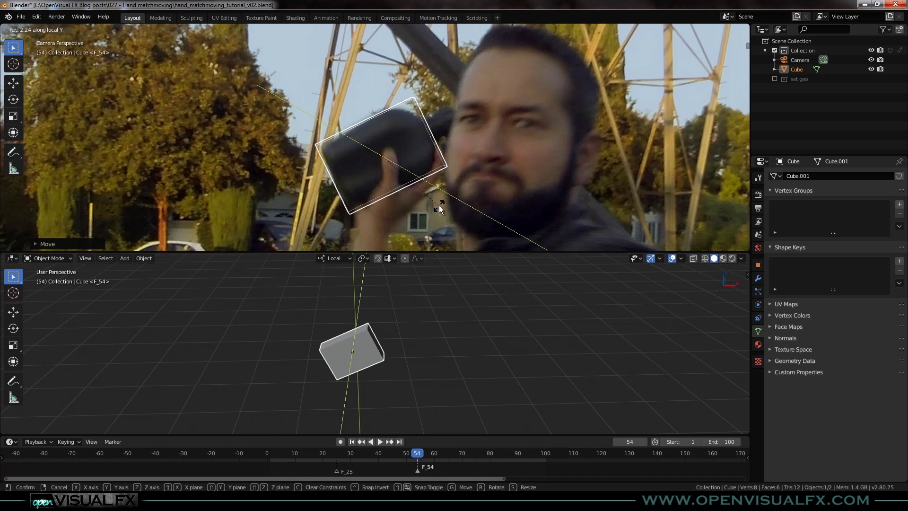
pyautogui.click(428, 228)
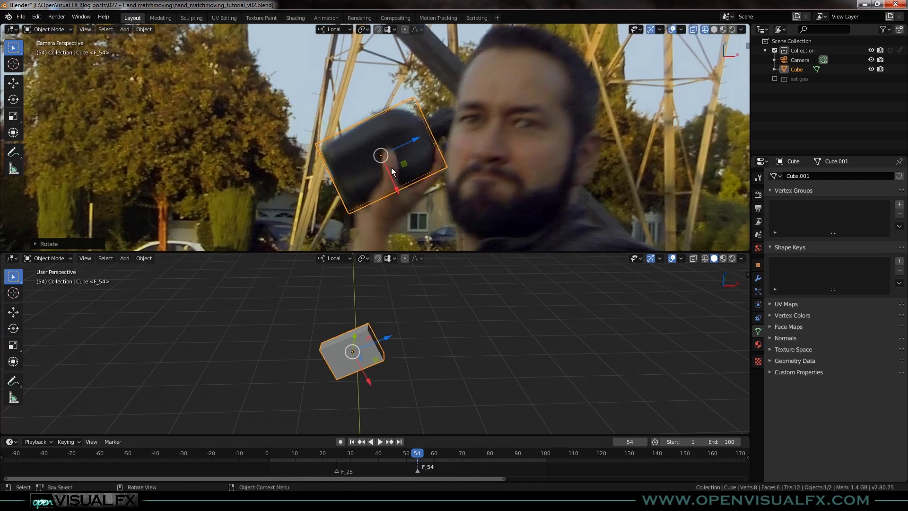
pyautogui.moveTo(416, 141)
pyautogui.mouseDown()
pyautogui.moveTo(435, 149)
pyautogui.moveTo(433, 142)
pyautogui.mouseUp()
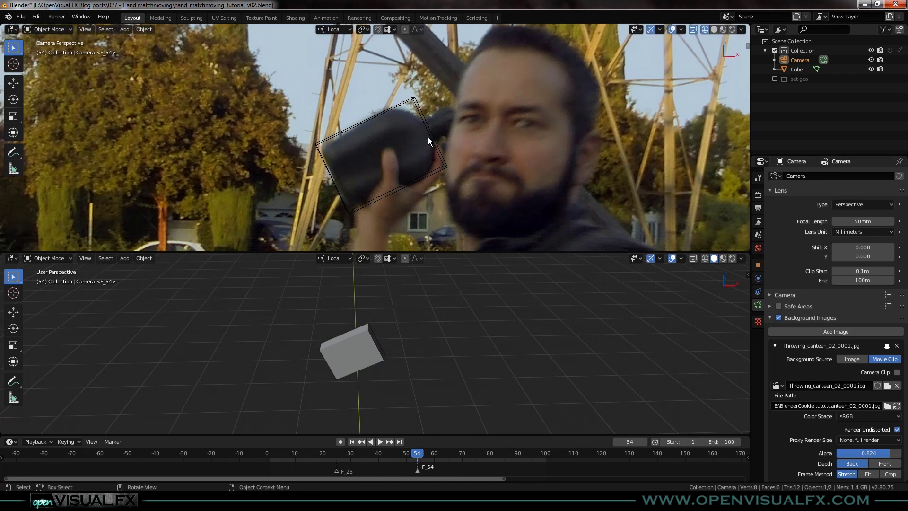
pyautogui.click(418, 168)
pyautogui.press('g')
pyautogui.press('z')
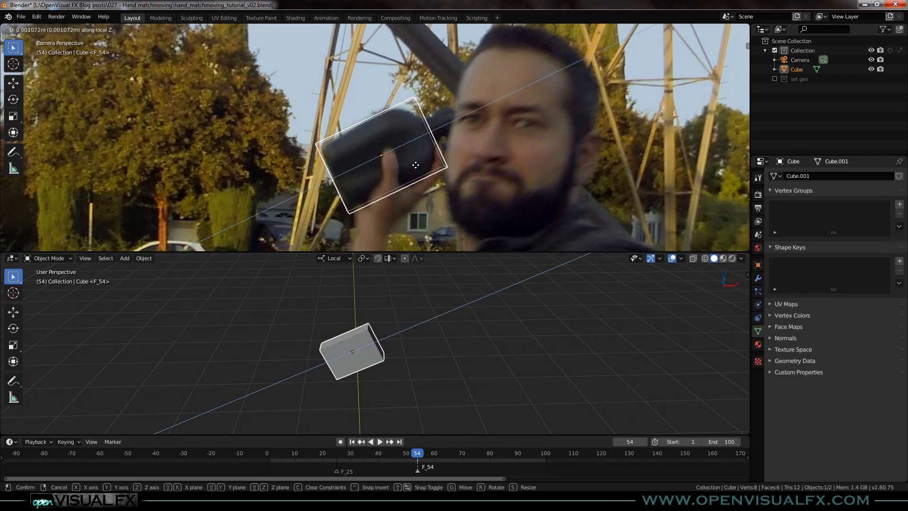
pyautogui.click(426, 159)
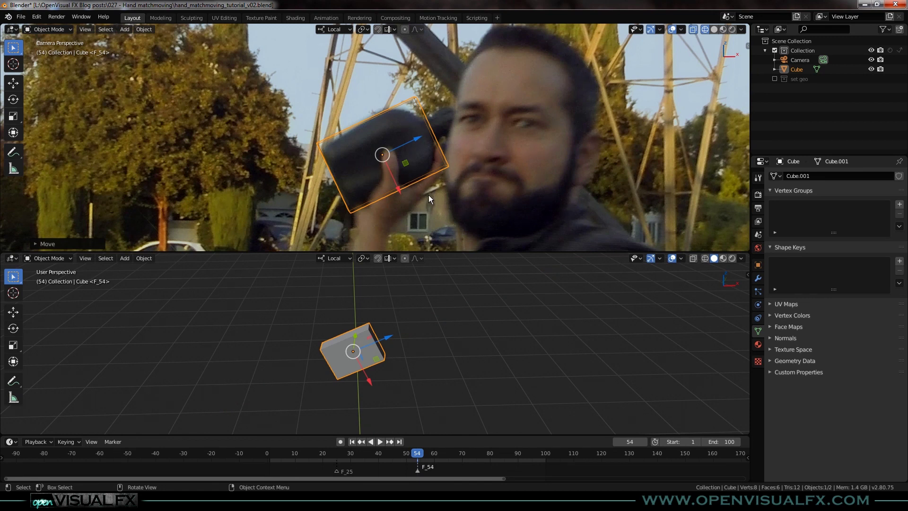
# - Widen the cube along its local X axis by a factor of about 1.04 to cover the canteen's width
pyautogui.press('s')
pyautogui.press('x')
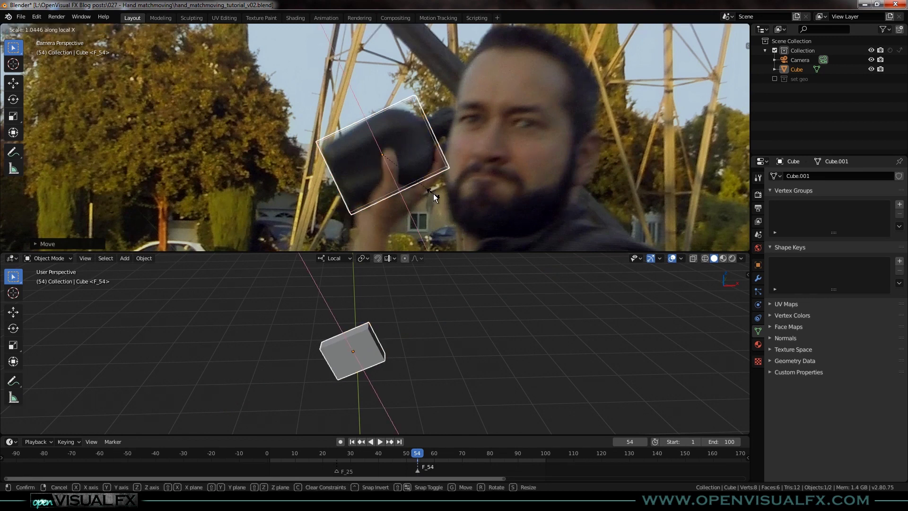
pyautogui.click(433, 195)
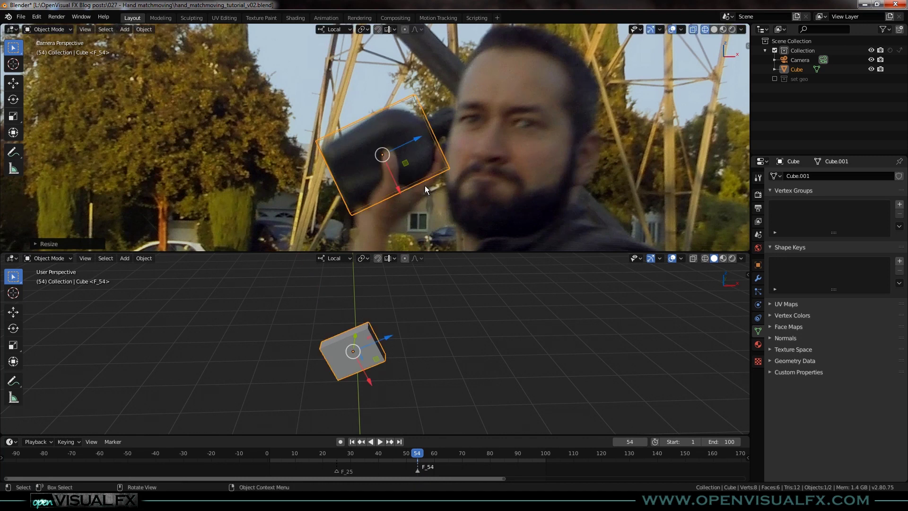
# - Add a loop cut across the cube's length in Edit Mode and slide it about 0.42 toward the neck end, at the canteen's shoulder
pyautogui.moveTo(405, 337); pyautogui.dragTo(373, 346, button='middle')
pyautogui.scroll(6, 374, 346)
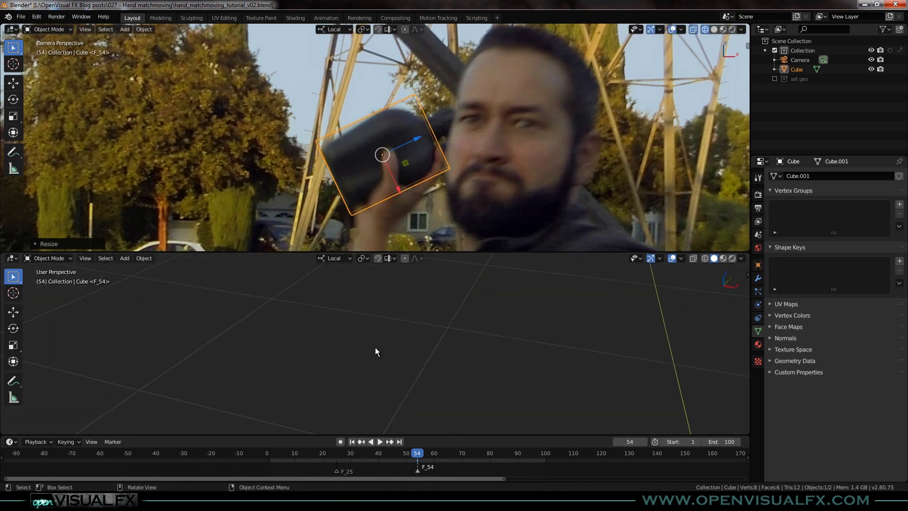
pyautogui.press('KP_Decimal')
pyautogui.moveTo(384, 344); pyautogui.dragTo(388, 332, button='middle')
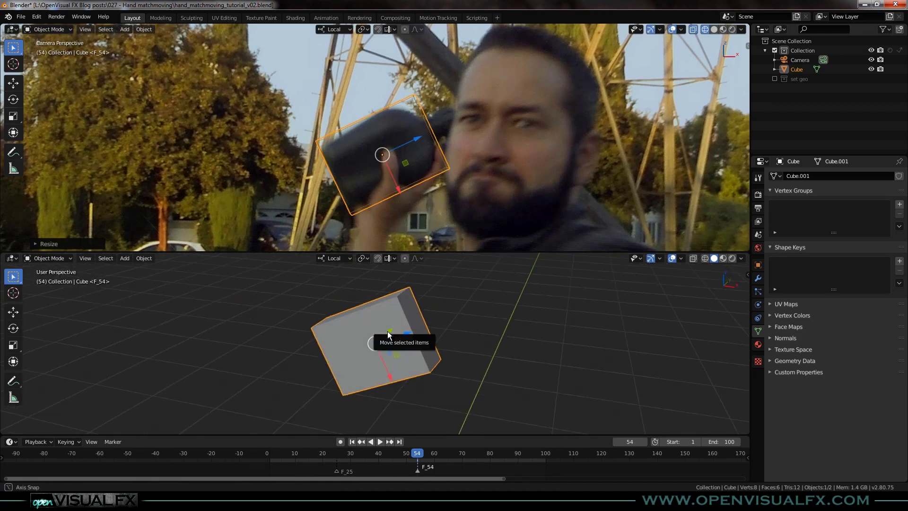
pyautogui.press('Tab')
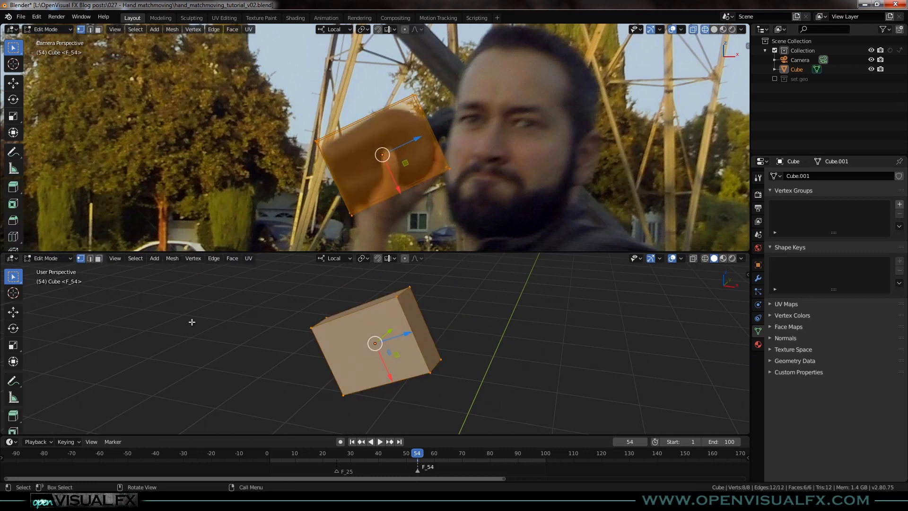
pyautogui.press('3')
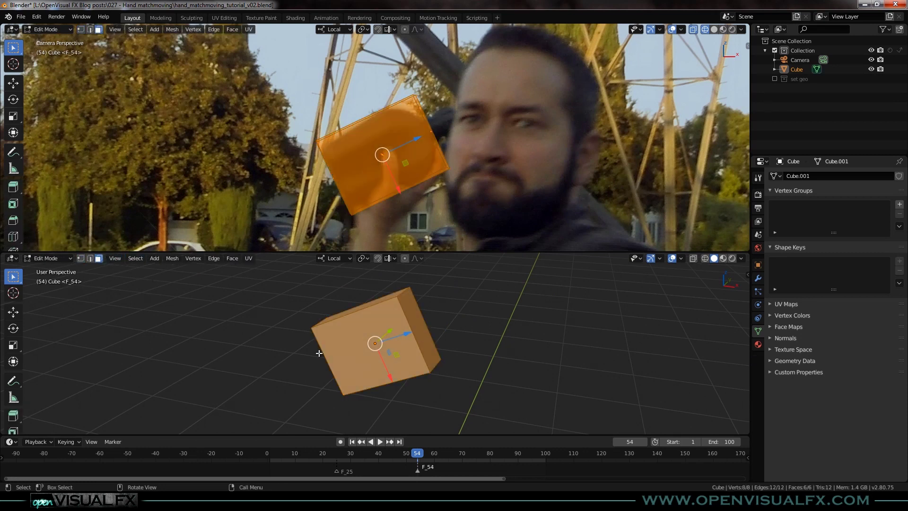
pyautogui.click(421, 330)
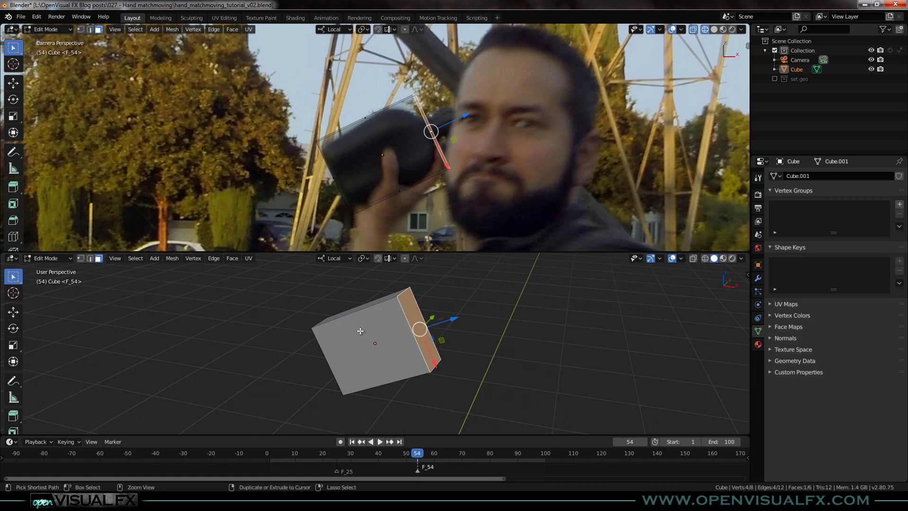
pyautogui.hotkey('ctrl', 'r')
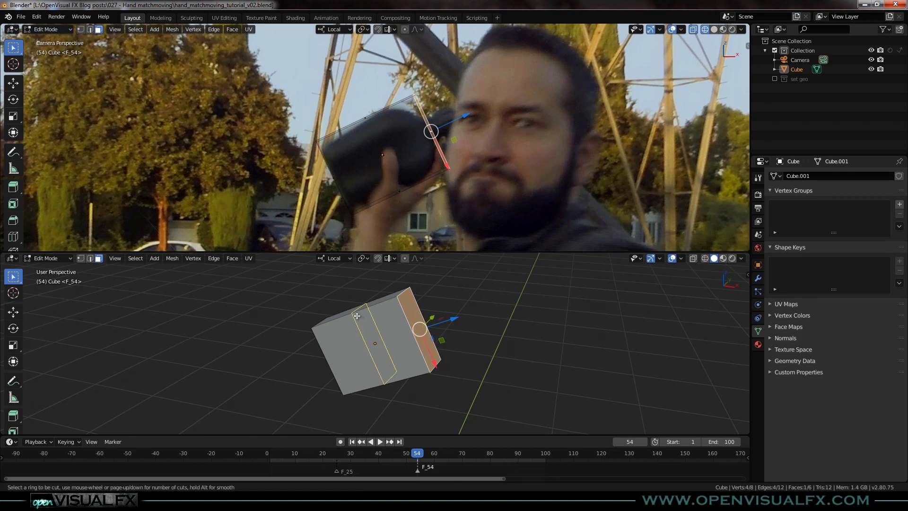
pyautogui.click(363, 314)
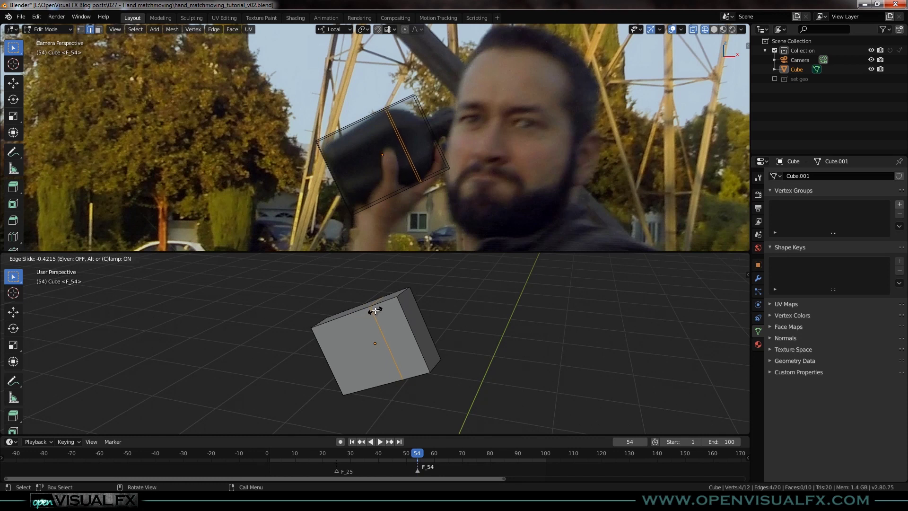
pyautogui.click(376, 311)
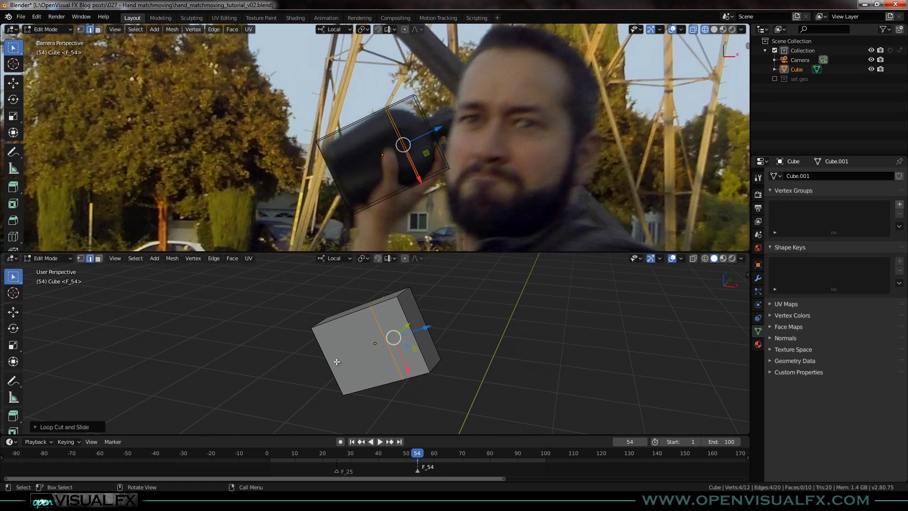
# - Select the cube's neck-end face and scale it along local X to about 0.34 to taper the canteen's shoulder
pyautogui.moveTo(336, 361)
pyautogui.mouseDown(button='middle')
pyautogui.moveTo(347, 345)
pyautogui.moveTo(336, 359)
pyautogui.mouseUp(button='middle')
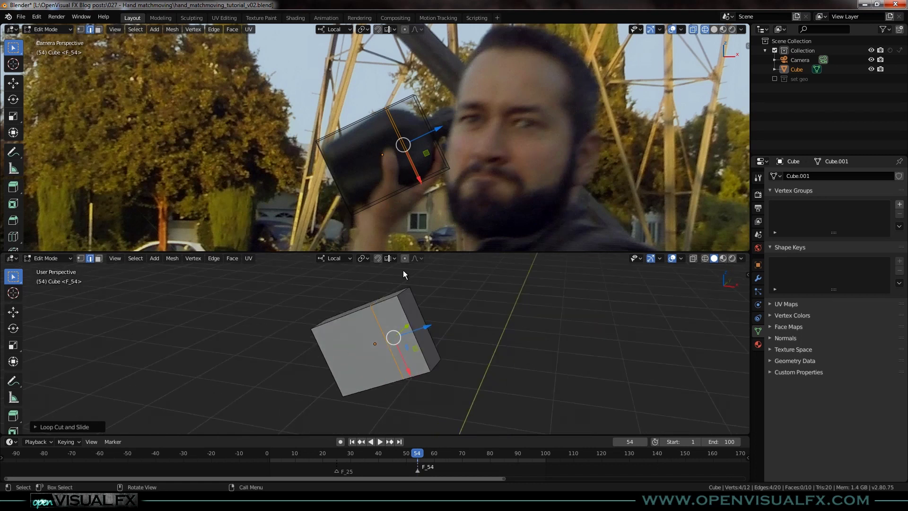
pyautogui.click(99, 259)
pyautogui.click(416, 334)
pyautogui.press('s')
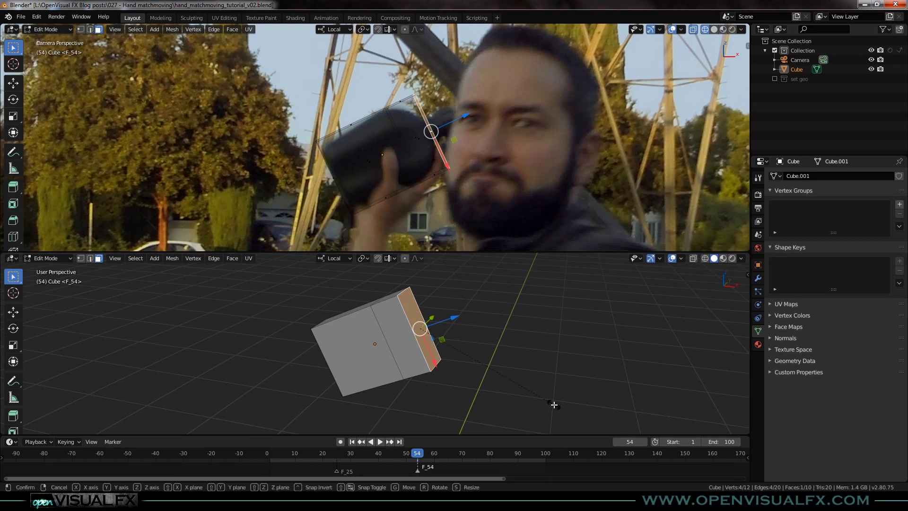
pyautogui.press('x')
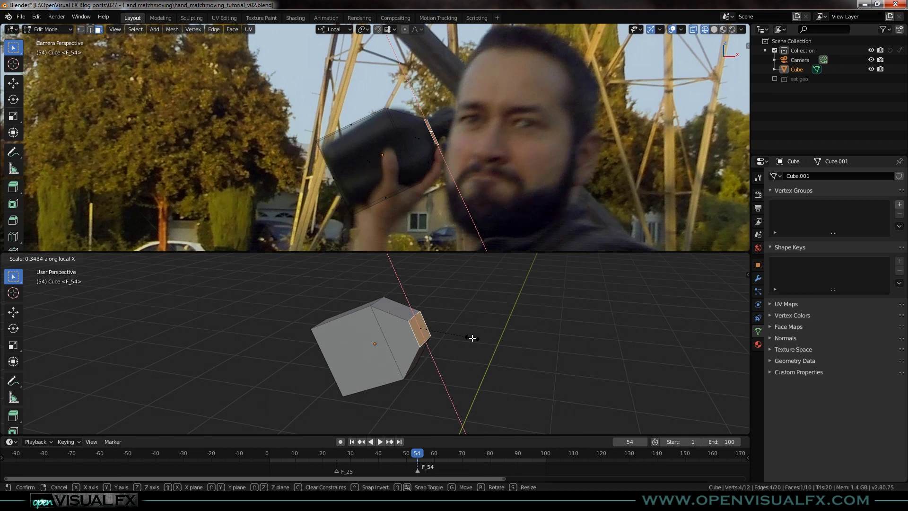
pyautogui.click(472, 338)
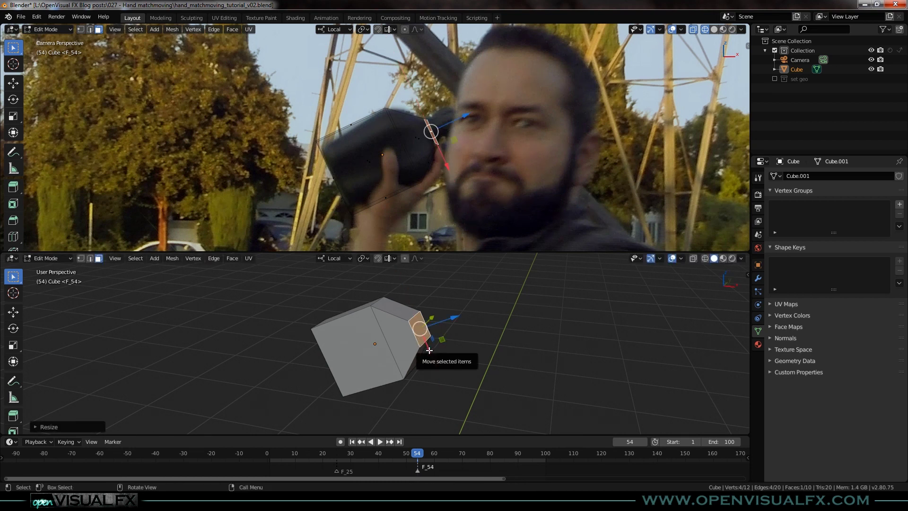
# - Extrude the cube's neck-end face about 0.16 m to form the neck, and scale the base face along local X to about 0.79
pyautogui.press('e')
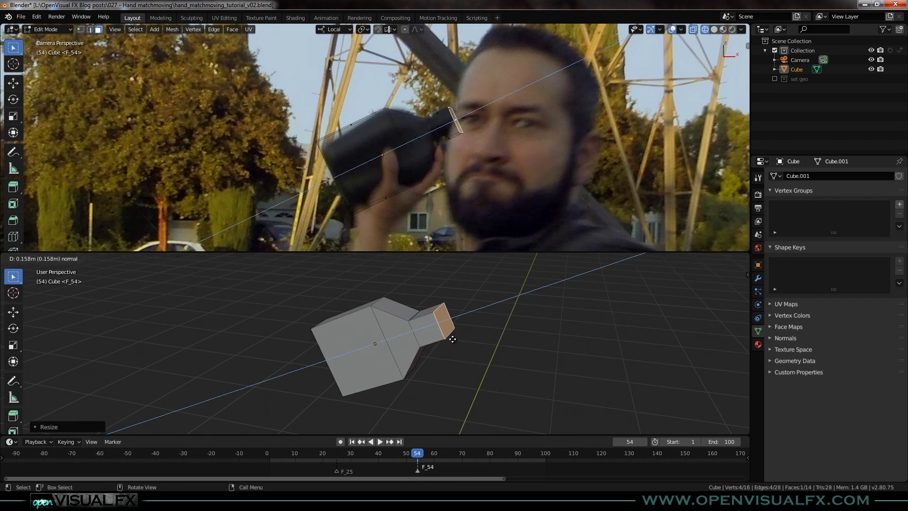
pyautogui.click(454, 338)
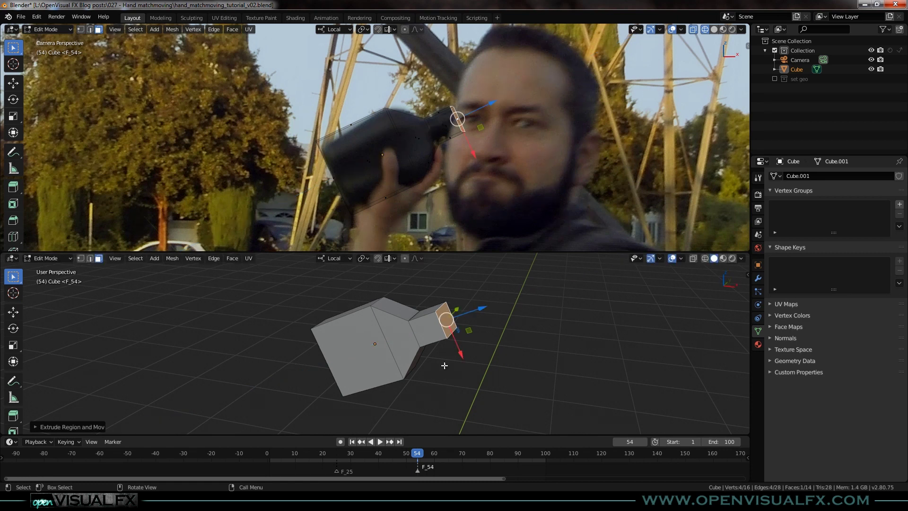
pyautogui.moveTo(306, 374); pyautogui.dragTo(378, 349, button='middle')
pyautogui.click(330, 375)
pyautogui.press('s')
pyautogui.press('x')
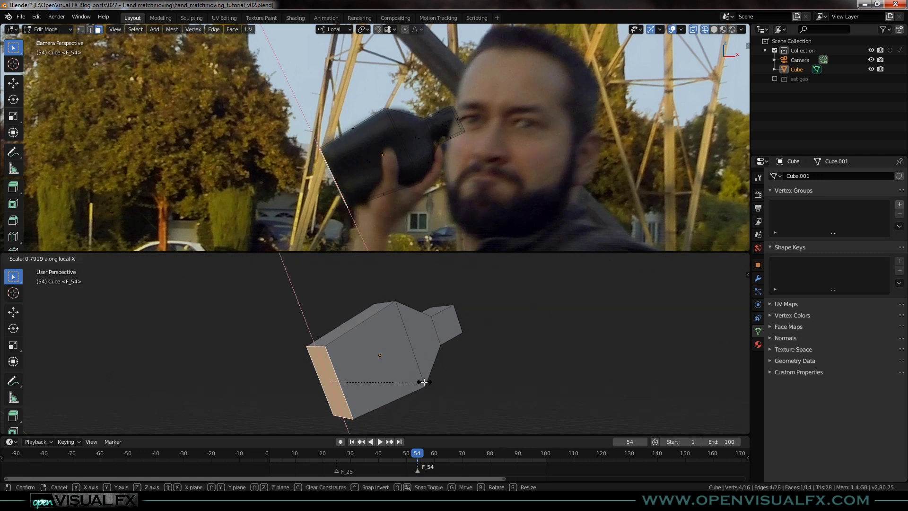
pyautogui.click(416, 378)
pyautogui.press('Tab')
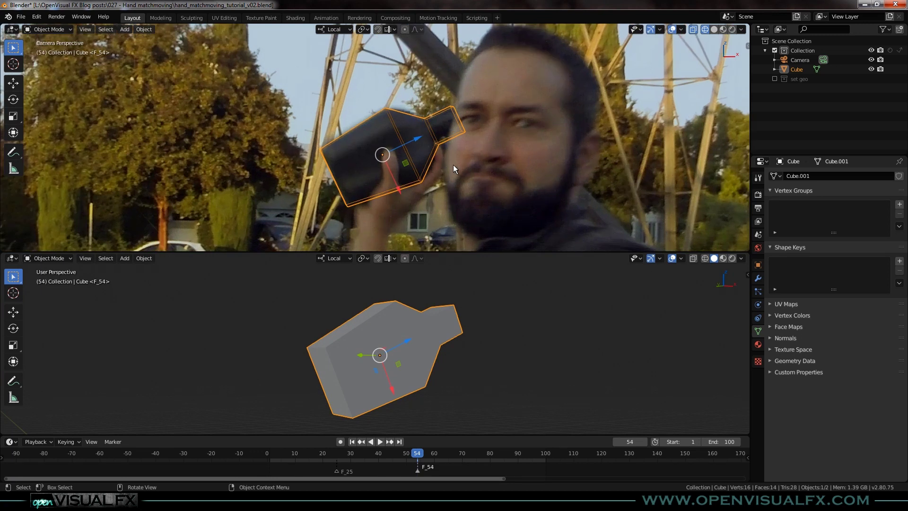
# - In edge selection mode, select the edge loop where the shoulder meets the neck and nudge it slightly along local Z
pyautogui.press('Tab')
pyautogui.moveTo(456, 353); pyautogui.dragTo(410, 370, button='middle')
pyautogui.click(90, 258)
pyautogui.moveTo(462, 360); pyautogui.dragTo(450, 355, button='middle')
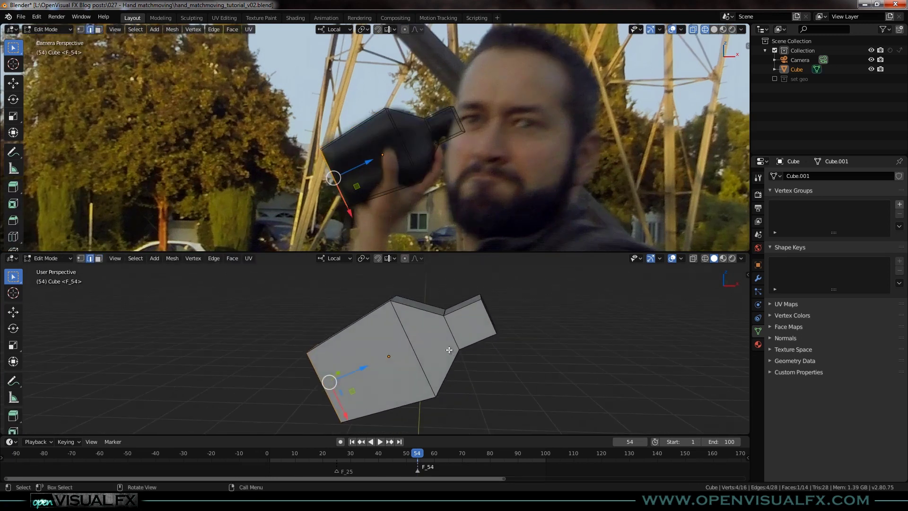
pyautogui.keyDown('alt'); pyautogui.click(457, 351); pyautogui.keyUp('alt')
pyautogui.moveTo(486, 315); pyautogui.dragTo(490, 312)
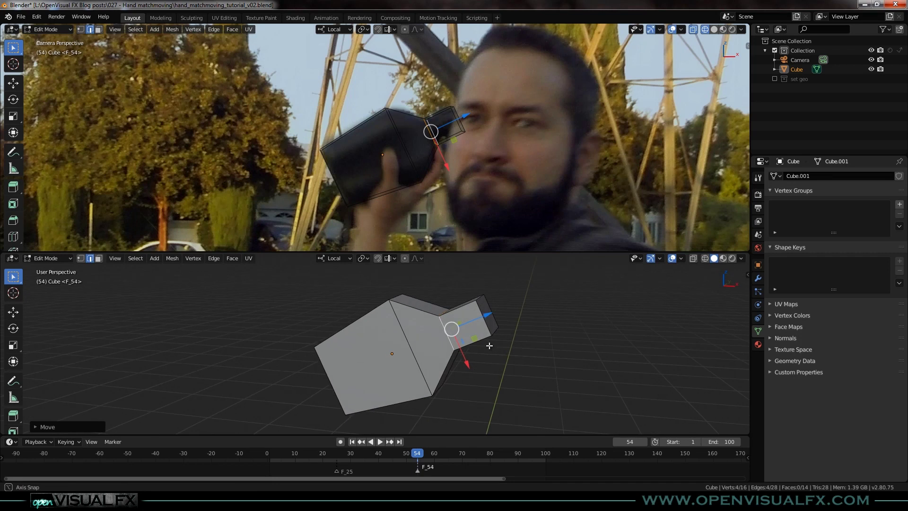
pyautogui.press('Tab')
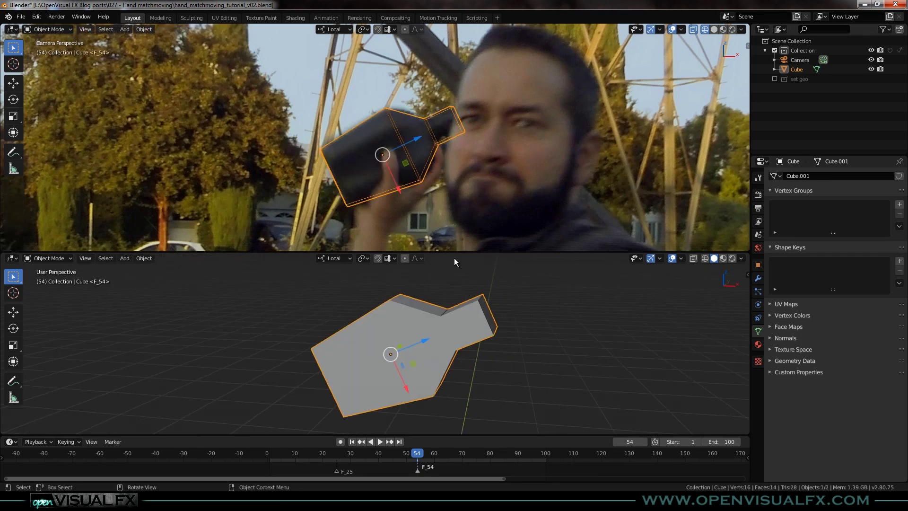
# - Rotate the cube about -2.5 degrees around its local Z axis to match the canteen in the footage
pyautogui.scroll(3, 447, 154)
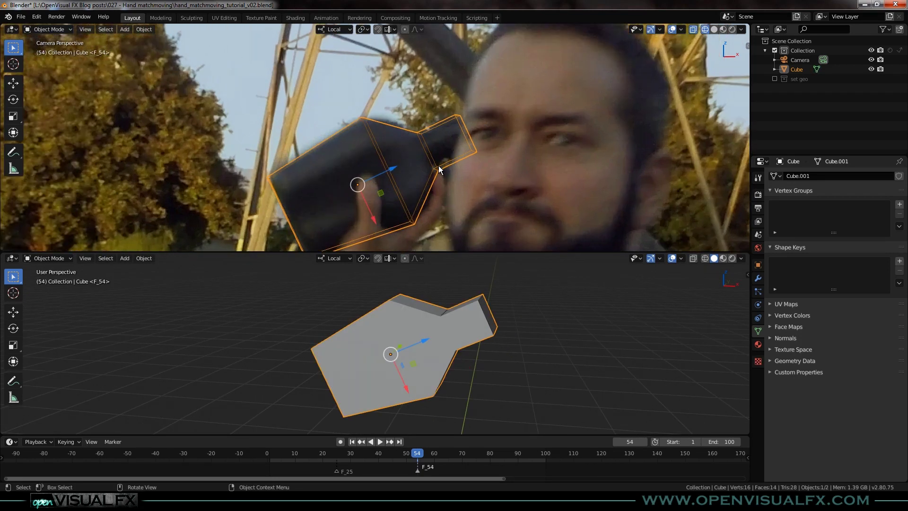
pyautogui.scroll(-1, 441, 170)
pyautogui.press('r')
pyautogui.press('z')
pyautogui.press('z')
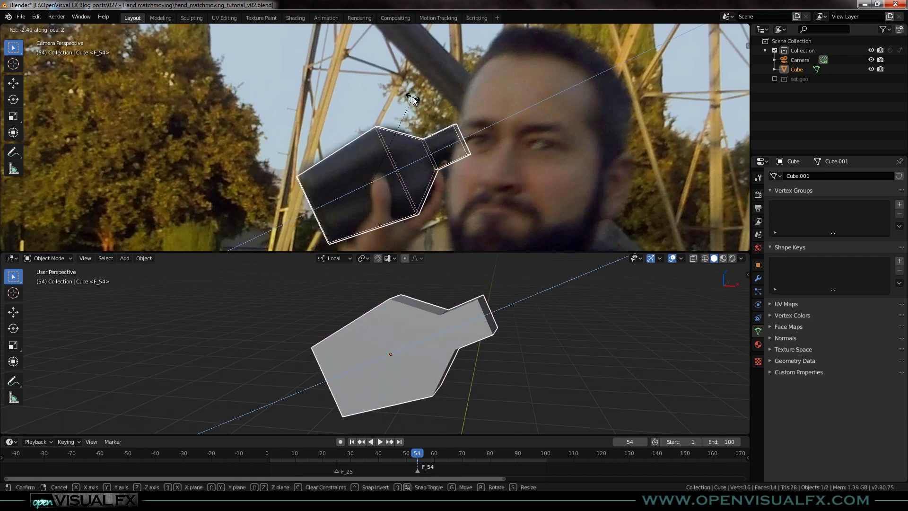
pyautogui.click(413, 98)
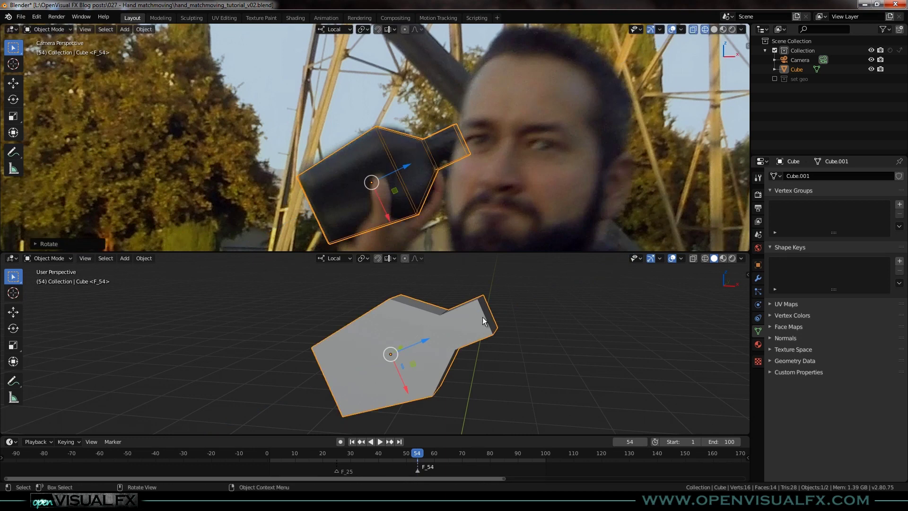
# - Add a Subdivision Surface modifier to the cube and set its render subdivisions to 1
pyautogui.scroll(-1, 405, 113)
pyautogui.keyDown('shift'); pyautogui.moveTo(429, 169); pyautogui.dragTo(401, 155, button='middle'); pyautogui.keyUp('shift')
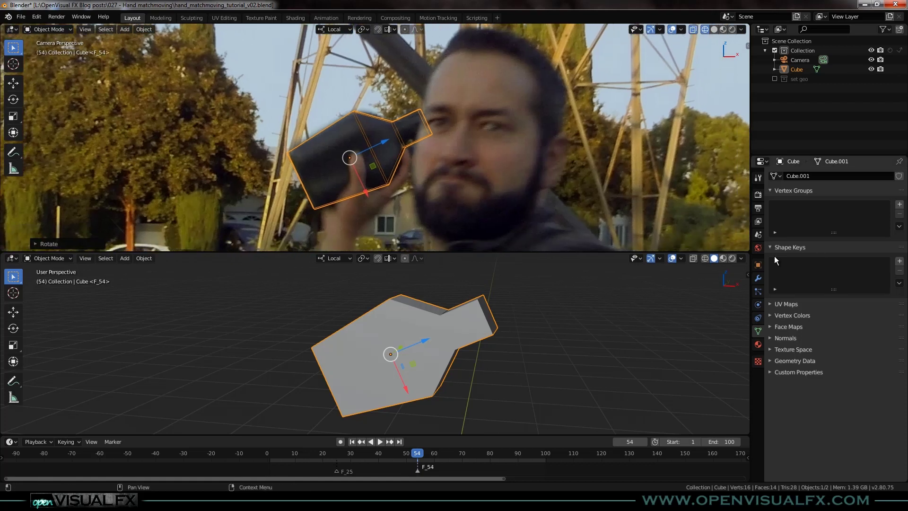
pyautogui.click(758, 278)
pyautogui.click(810, 176)
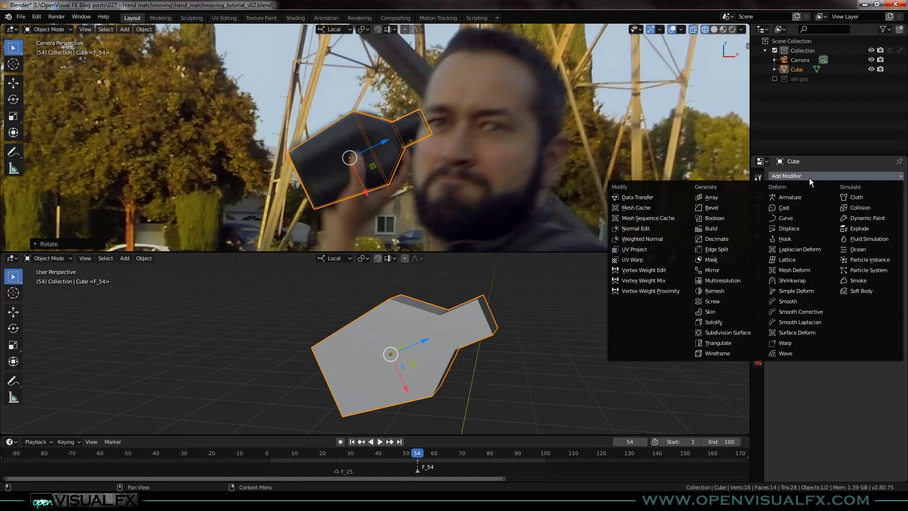
pyautogui.click(728, 333)
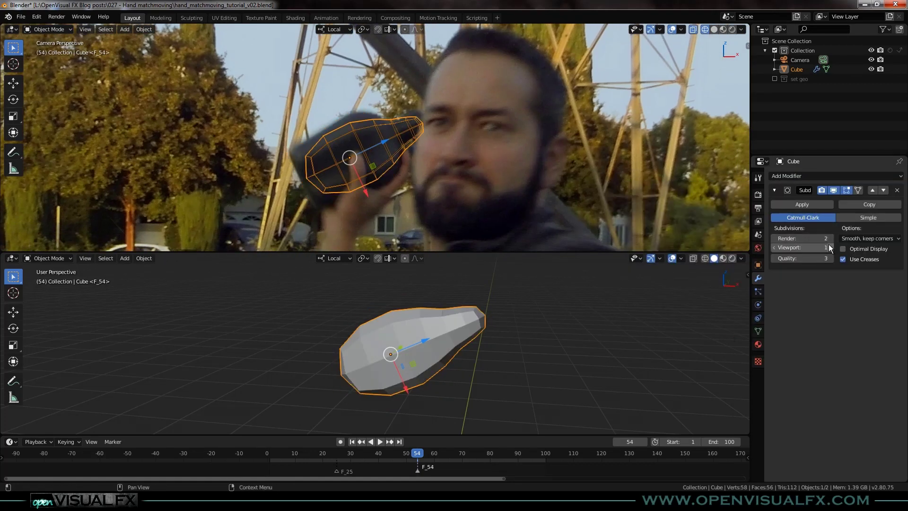
pyautogui.click(774, 239)
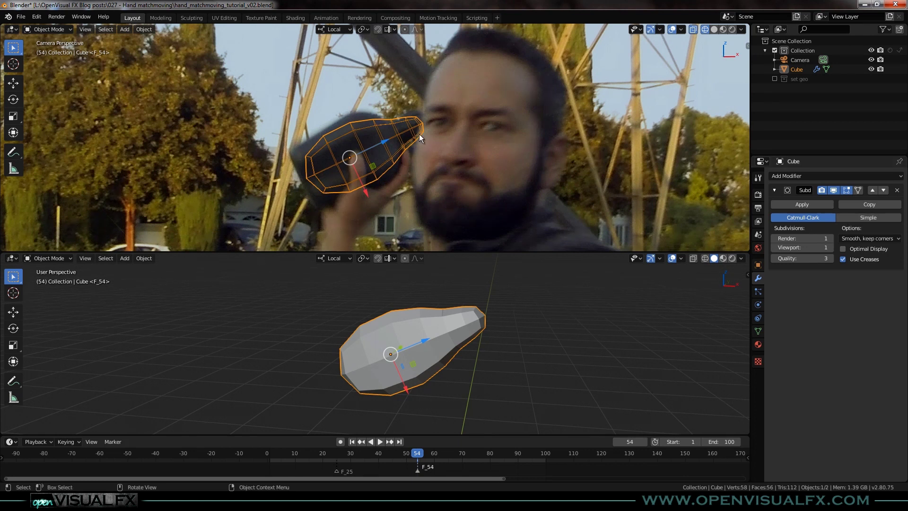
# - Add two loop cuts around the canteen's body, one slid close to the base and one close to the shoulder edge
pyautogui.press('Tab')
pyautogui.moveTo(378, 374); pyautogui.dragTo(392, 371, button='middle')
pyautogui.hotkey('ctrl', 'r')
pyautogui.click(377, 339)
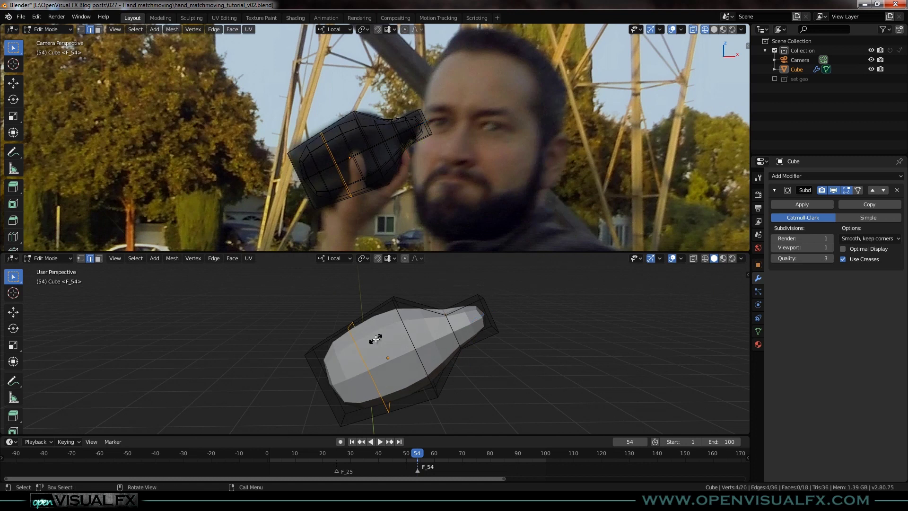
pyautogui.click(339, 368)
pyautogui.hotkey('ctrl', 'r')
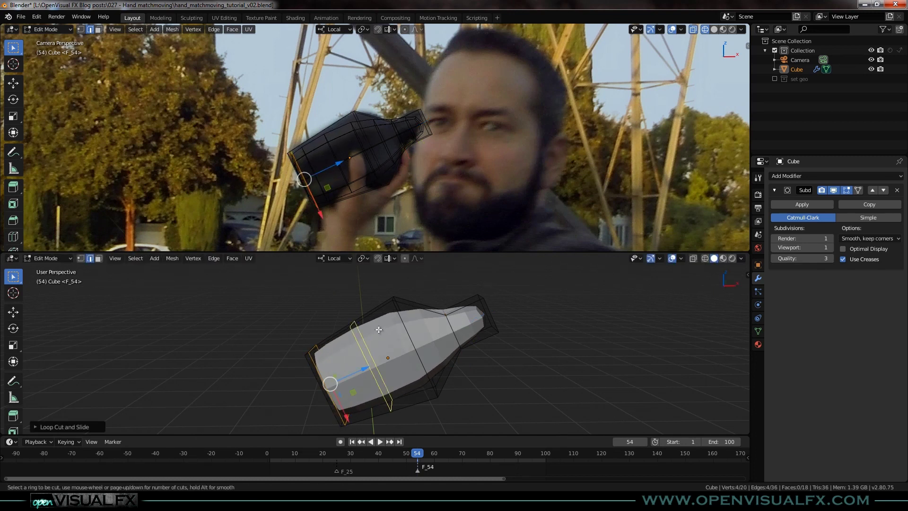
pyautogui.click(379, 330)
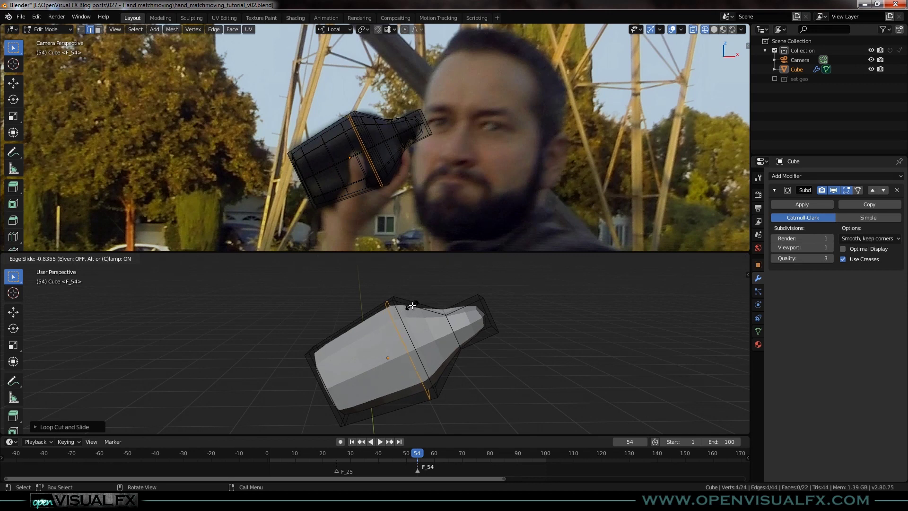
pyautogui.click(413, 305)
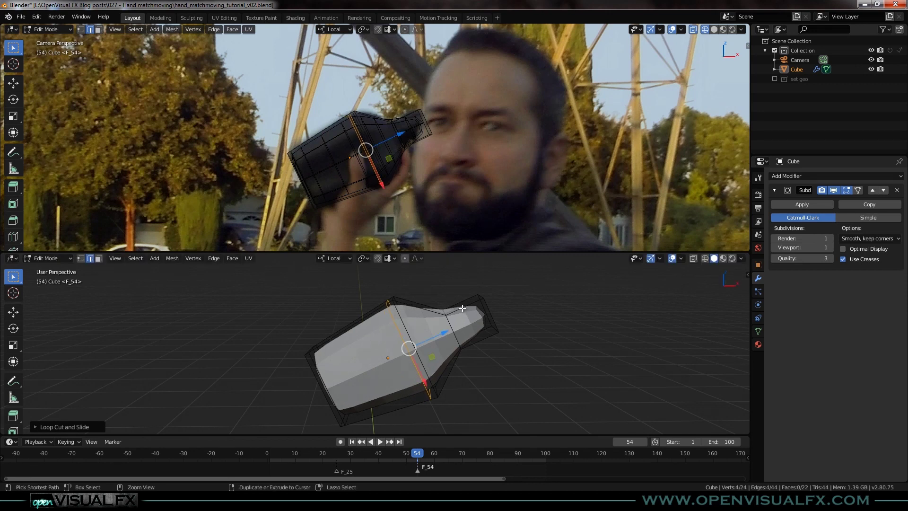
# - Add two loop cuts around the neck, one slid close to the shoulder and one slid about -0.84 toward the opening
pyautogui.hotkey('ctrl', 'r')
pyautogui.click(455, 310)
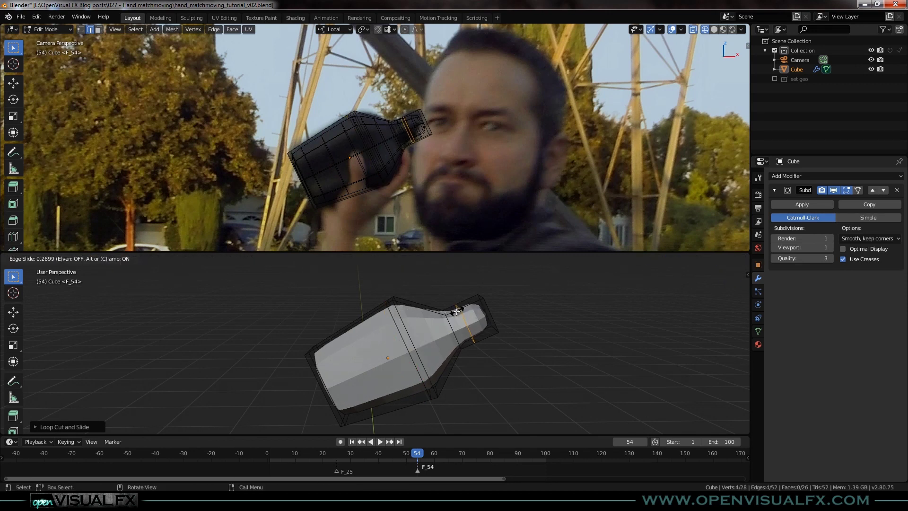
pyautogui.click(445, 312)
pyautogui.hotkey('ctrl', 'r')
pyautogui.click(470, 308)
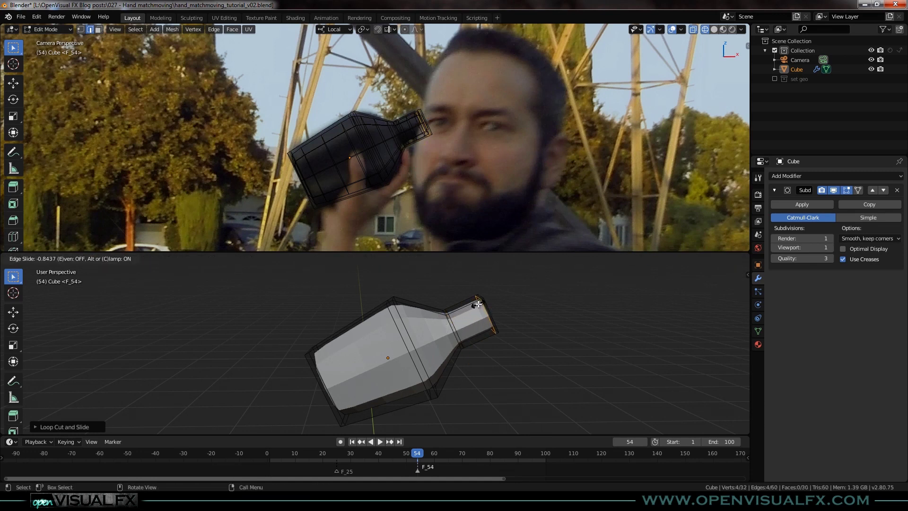
pyautogui.click(480, 305)
pyautogui.press('Tab')
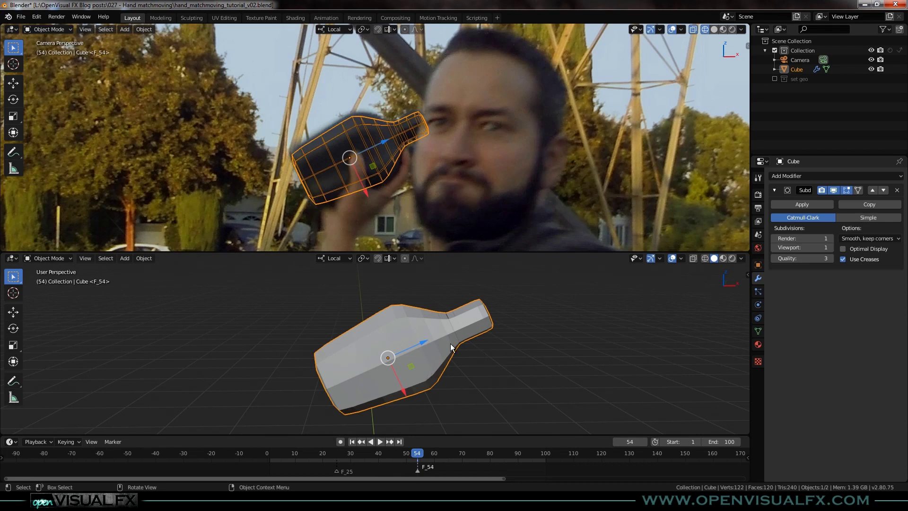
# - Set the modifier's viewport subdivisions to 2 and widen the canteen along local X by a factor of about 1.12
pyautogui.moveTo(436, 368); pyautogui.dragTo(411, 348, button='middle')
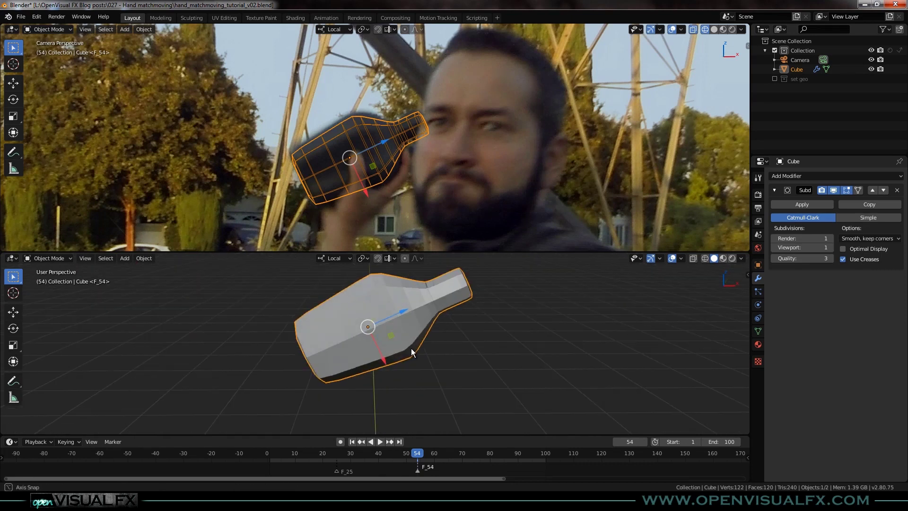
pyautogui.click(831, 247)
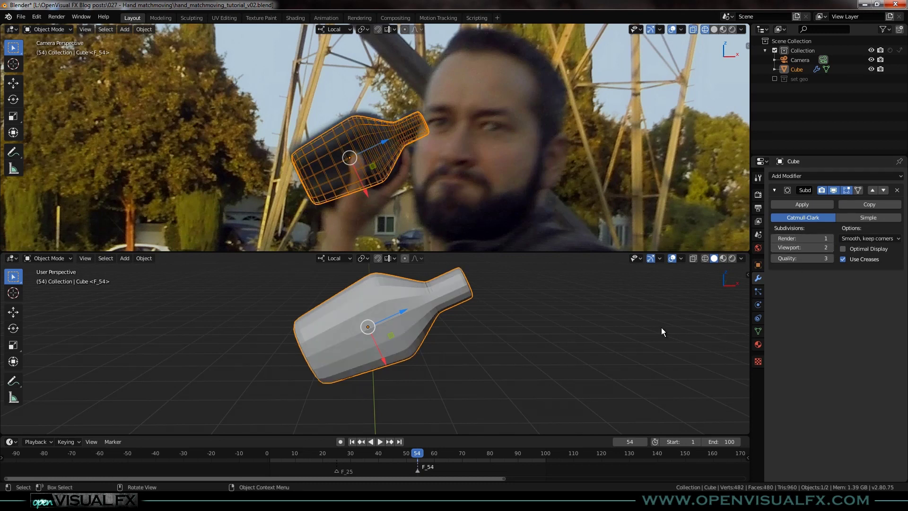
pyautogui.moveTo(408, 387)
pyautogui.keyDown('shift'); pyautogui.mouseDown(button='middle')
pyautogui.moveTo(401, 366)
pyautogui.moveTo(411, 384)
pyautogui.mouseUp(button='middle'); pyautogui.keyUp('shift')
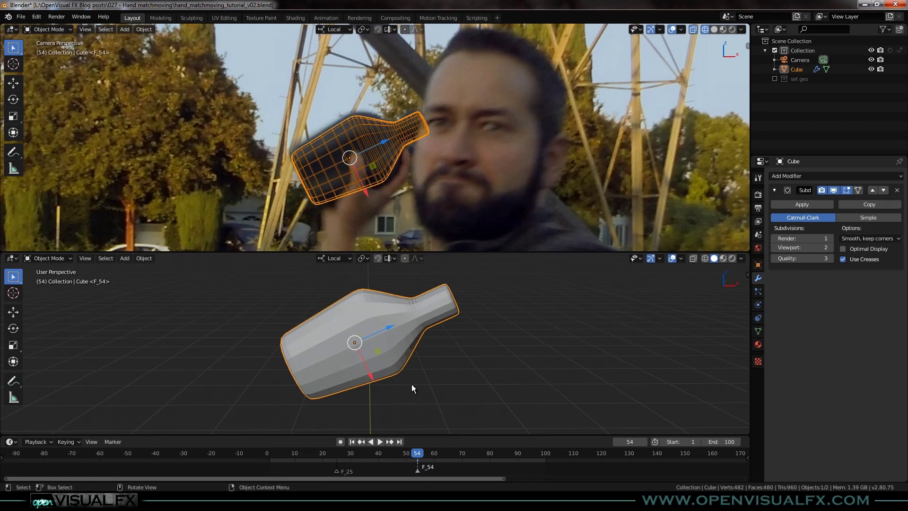
pyautogui.press('s')
pyautogui.press('x')
pyautogui.press('x')
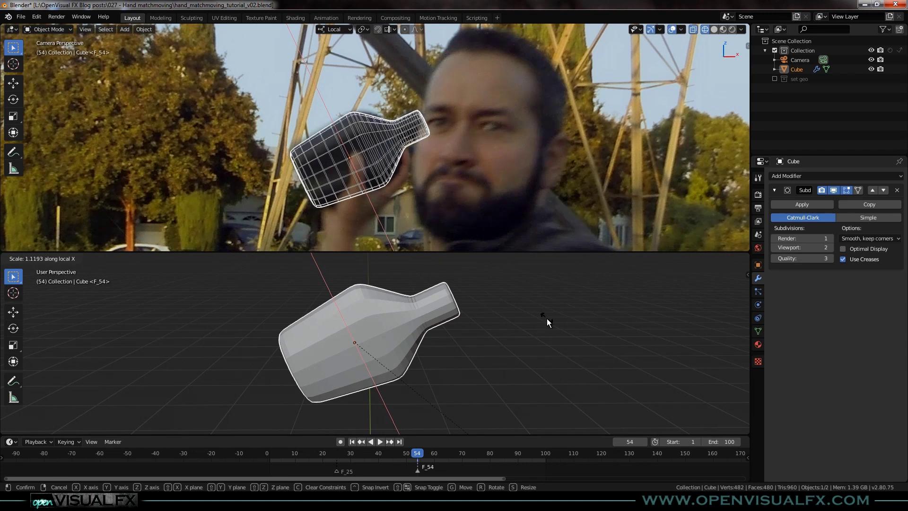
pyautogui.click(548, 320)
# - Add a centred loop cut between the shoulder and the neck and scale it along local X to about 1.15 to round the shoulder
pyautogui.moveTo(510, 328); pyautogui.dragTo(441, 367, button='middle')
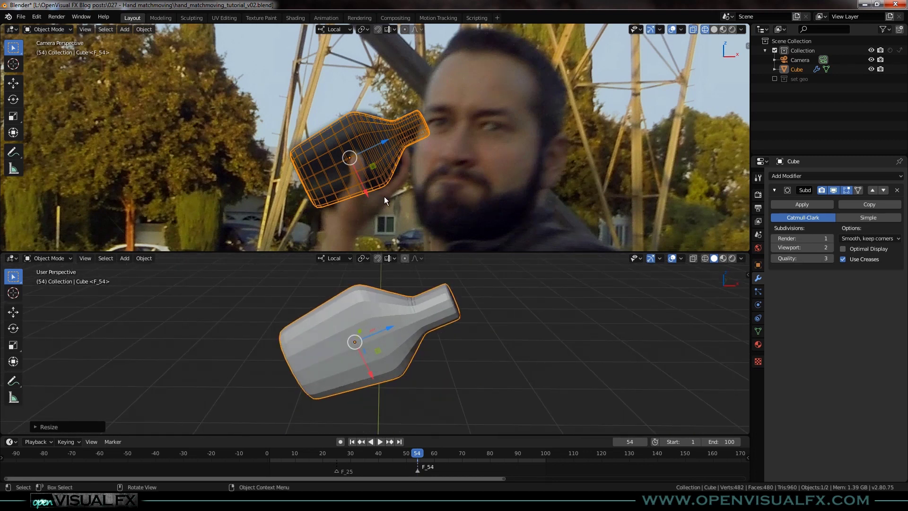
pyautogui.press('Tab')
pyautogui.hotkey('ctrl', 'r')
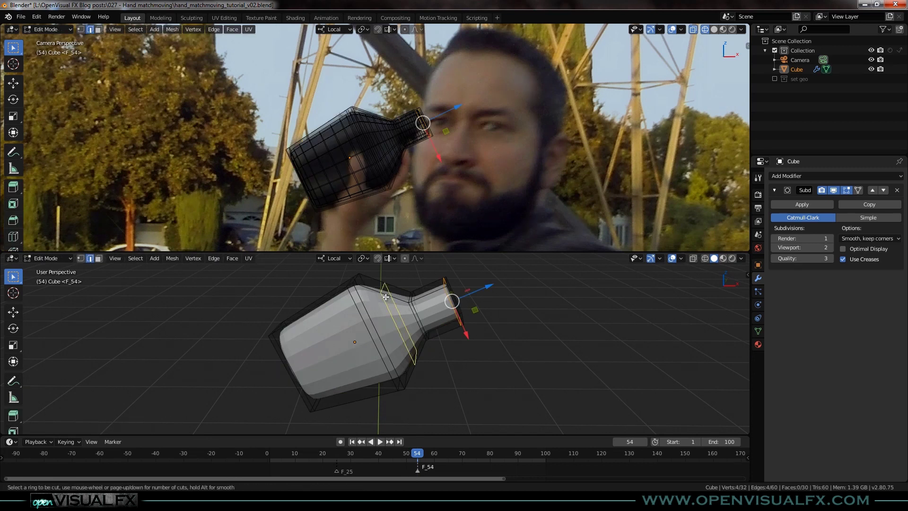
pyautogui.doubleClick(386, 297)
pyautogui.press('s')
pyautogui.press('x')
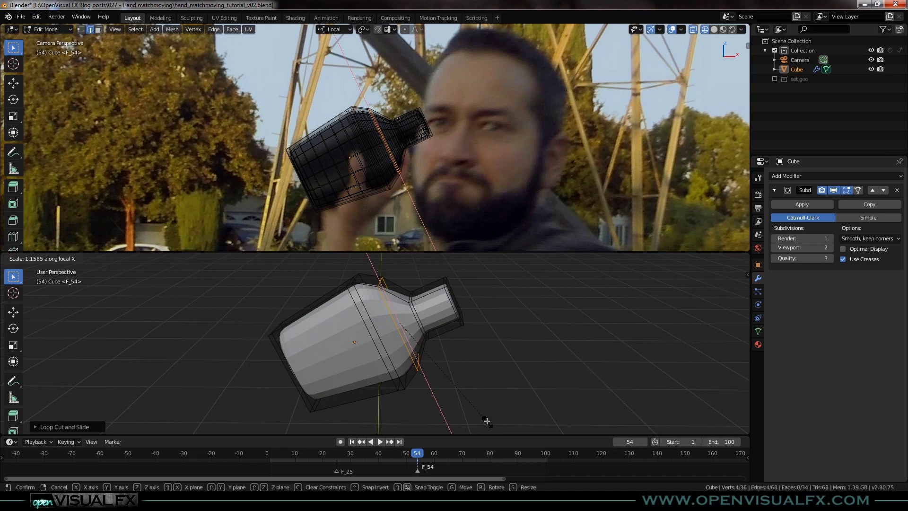
pyautogui.click(483, 417)
pyautogui.press('Tab')
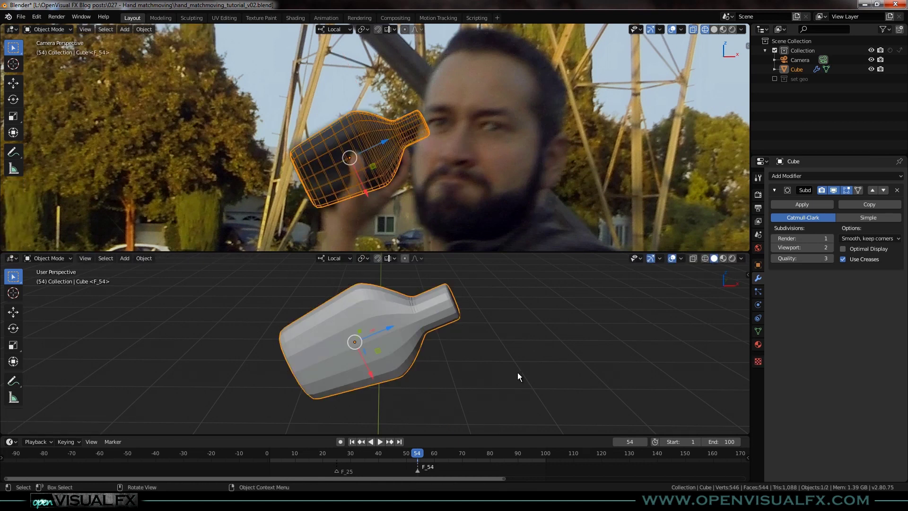
# - Enlarge the selected shoulder loop along local X by a further factor of about 1.01
pyautogui.press('Tab')
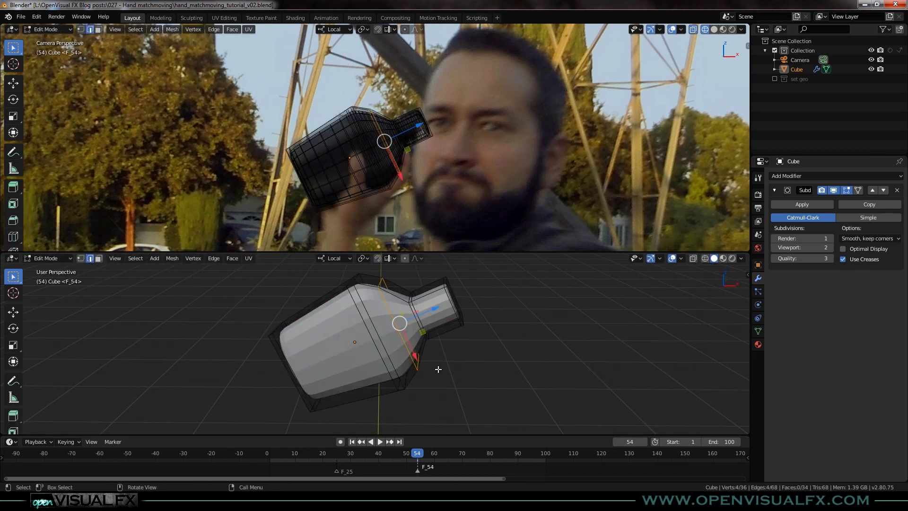
pyautogui.press('s')
pyautogui.press('x')
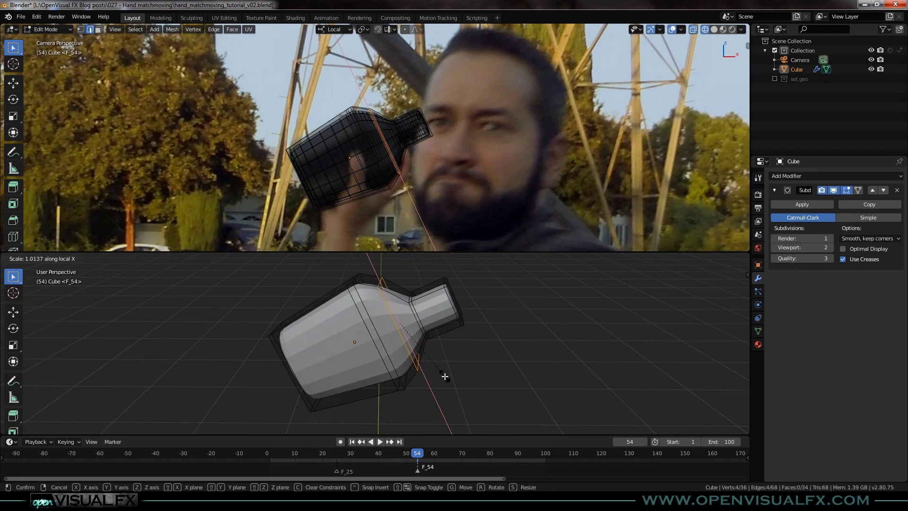
pyautogui.click(445, 374)
# - Slide the support loop on the body side of the shoulder edge about 0.08 toward the base and return to Object Mode
pyautogui.keyDown('alt'); pyautogui.click(378, 348); pyautogui.keyUp('alt')
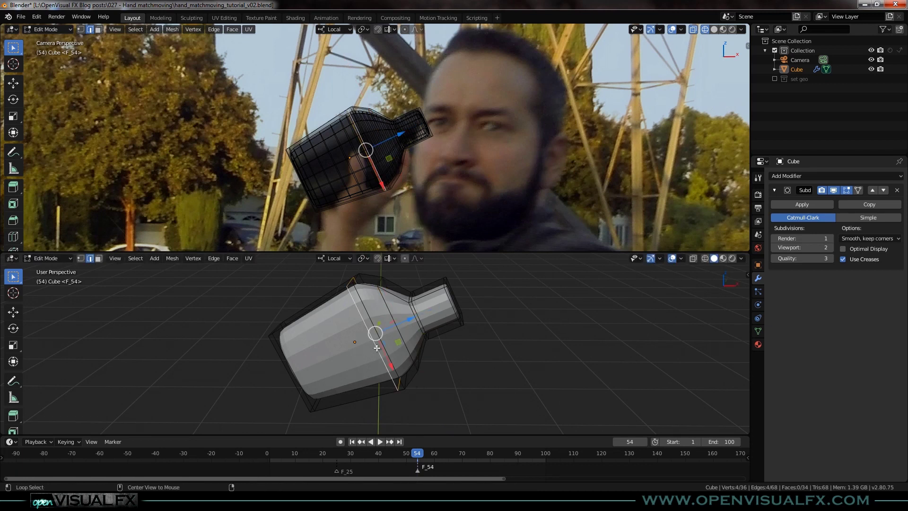
pyautogui.press('g')
pyautogui.press('g')
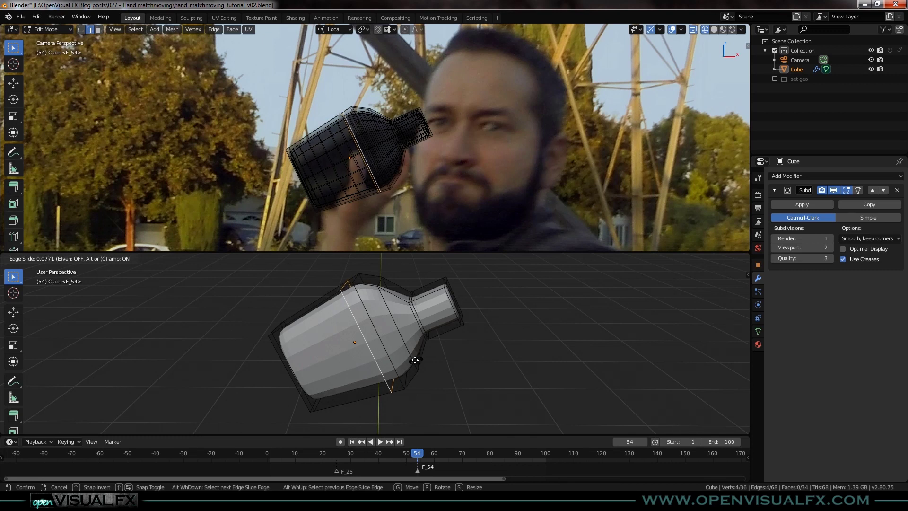
pyautogui.click(415, 361)
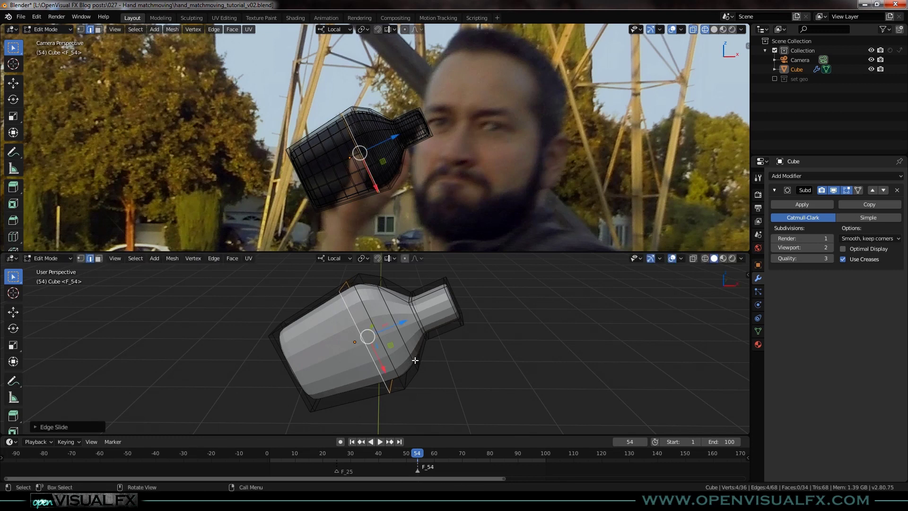
pyautogui.press('Tab')
pyautogui.scroll(-1, 389, 183)
pyautogui.keyDown('shift'); pyautogui.moveTo(389, 183); pyautogui.dragTo(362, 163, button='middle'); pyautogui.keyUp('shift')
pyautogui.scroll(-1, 380, 157)
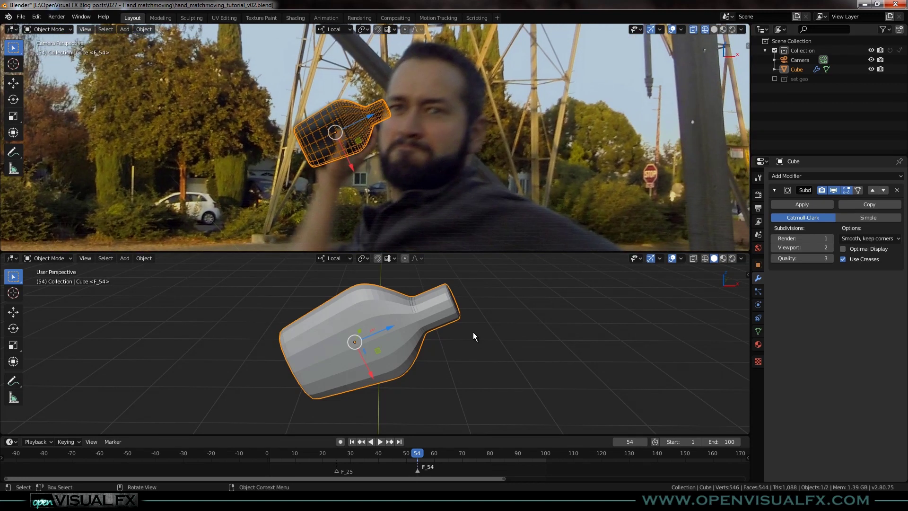
# - Save the project file with the finished canteen model
pyautogui.scroll(-6, 475, 337)
pyautogui.keyDown('shift'); pyautogui.moveTo(475, 338); pyautogui.dragTo(407, 336, button='middle'); pyautogui.keyUp('shift')
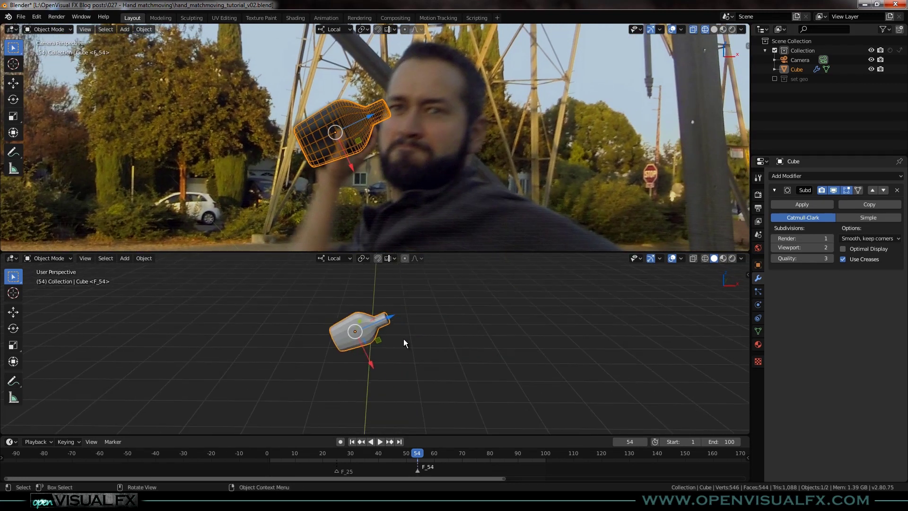
pyautogui.hotkey('ctrl', 's')
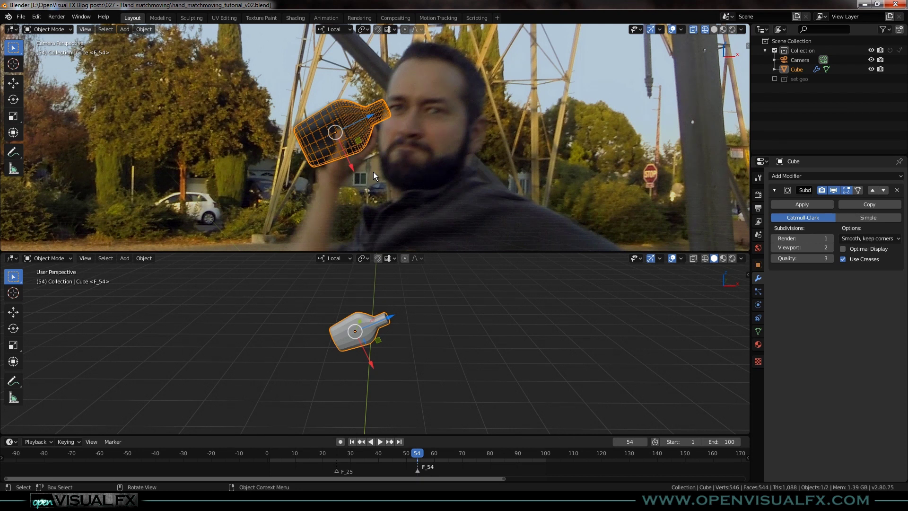
# - Insert a LocRotScale keyframe for the canteen at frame 54
pyautogui.scroll(-1, 401, 155)
pyautogui.keyDown('shift'); pyautogui.moveTo(404, 161); pyautogui.dragTo(418, 148, button='middle'); pyautogui.keyUp('shift')
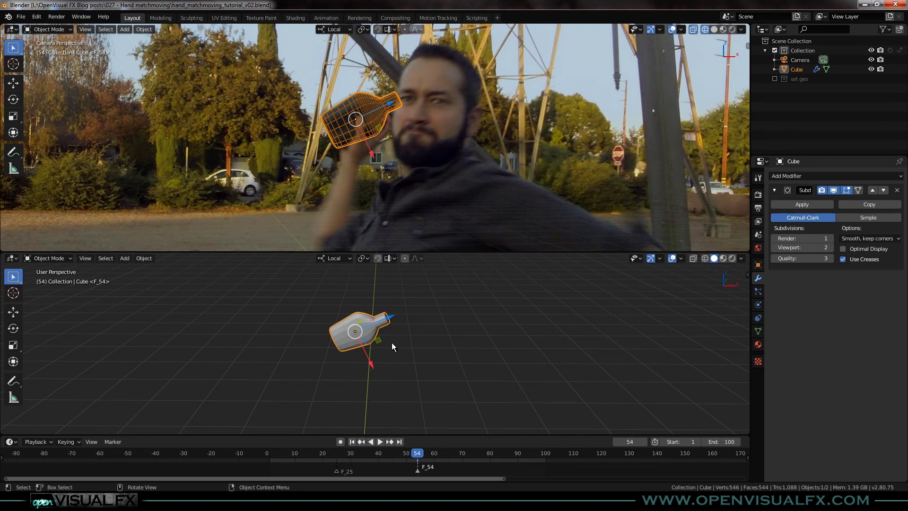
pyautogui.press('i')
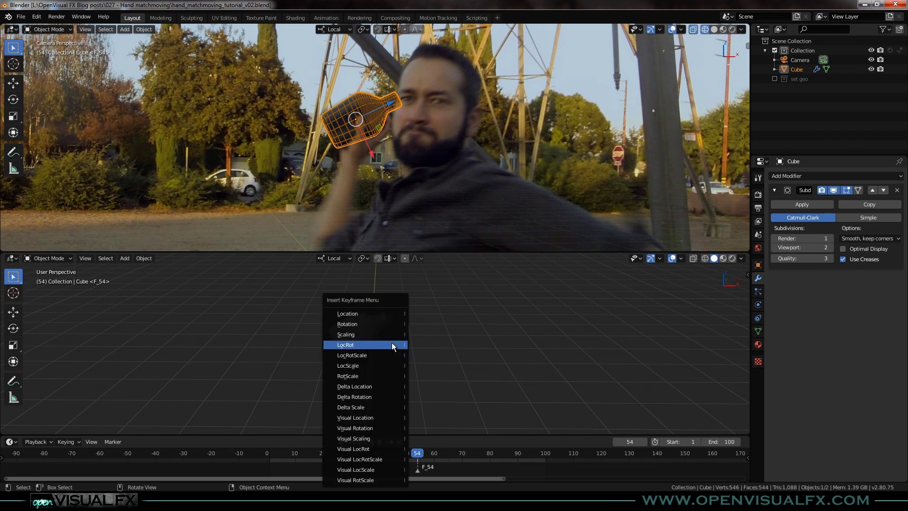
pyautogui.click(350, 356)
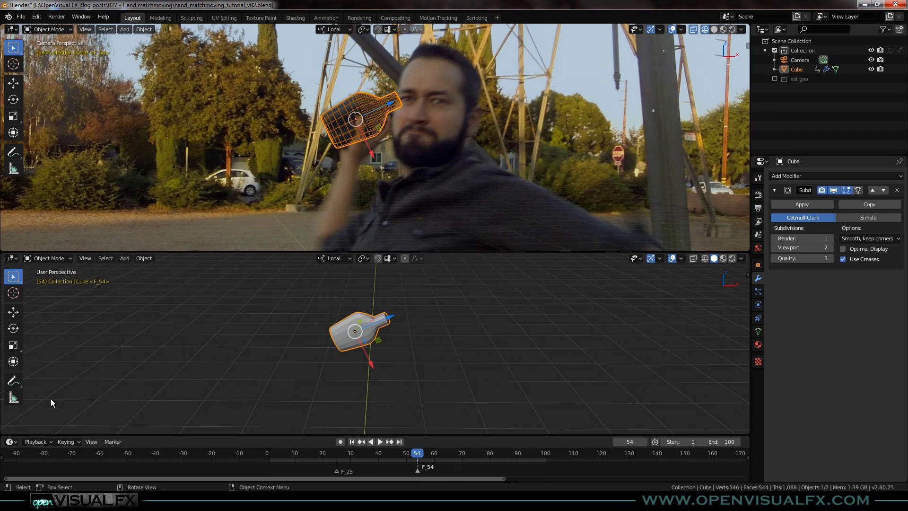
# - Enable auto keying and set the active keying set to LocRotScale
pyautogui.click(68, 440)
pyautogui.click(340, 441)
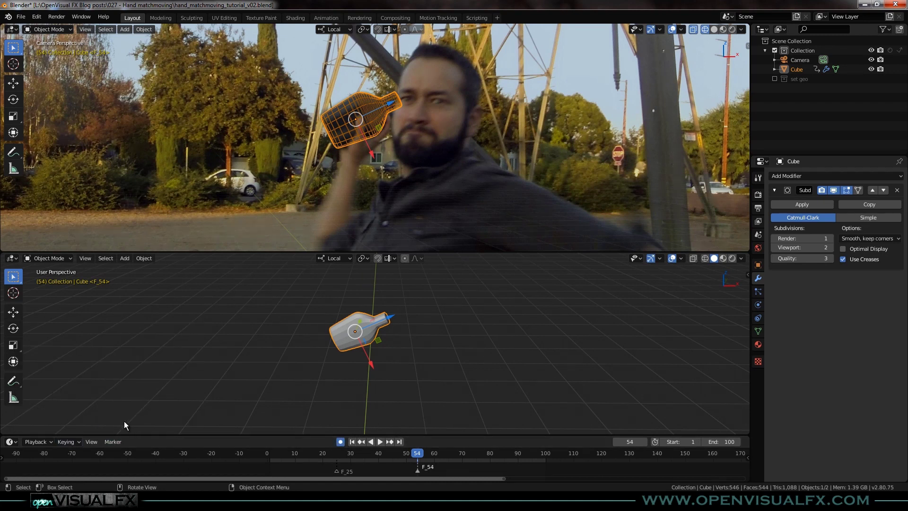
pyautogui.click(70, 443)
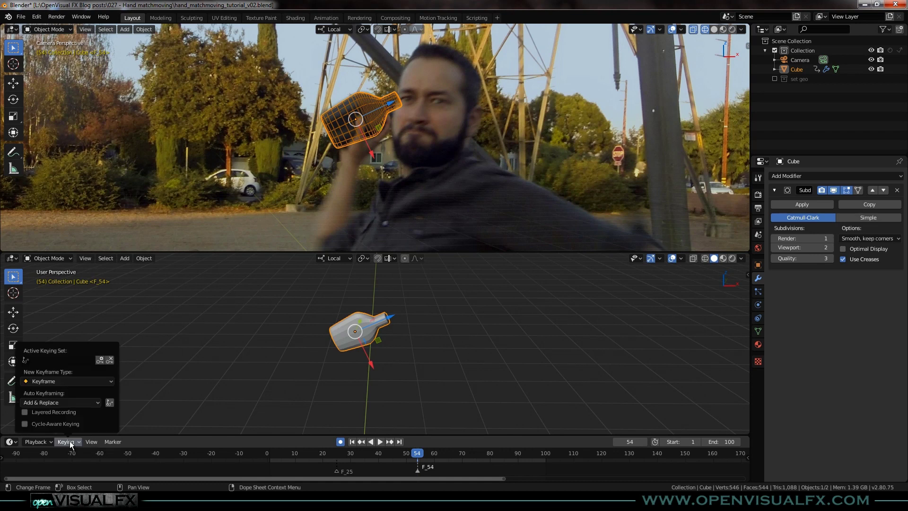
pyautogui.click(44, 362)
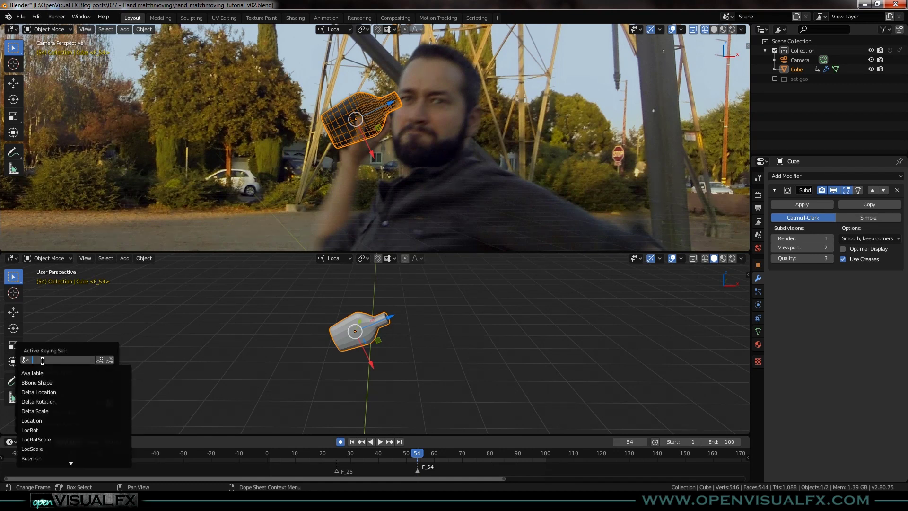
pyautogui.click(38, 440)
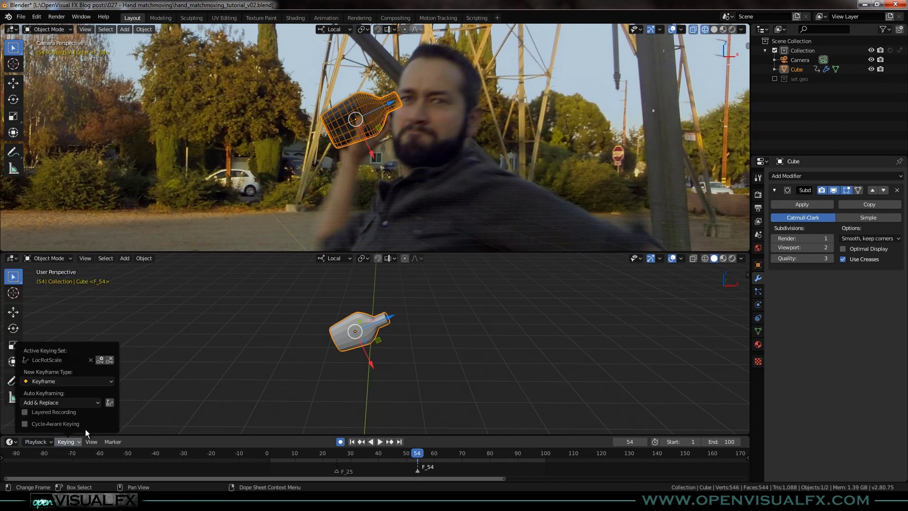
pyautogui.click(67, 441)
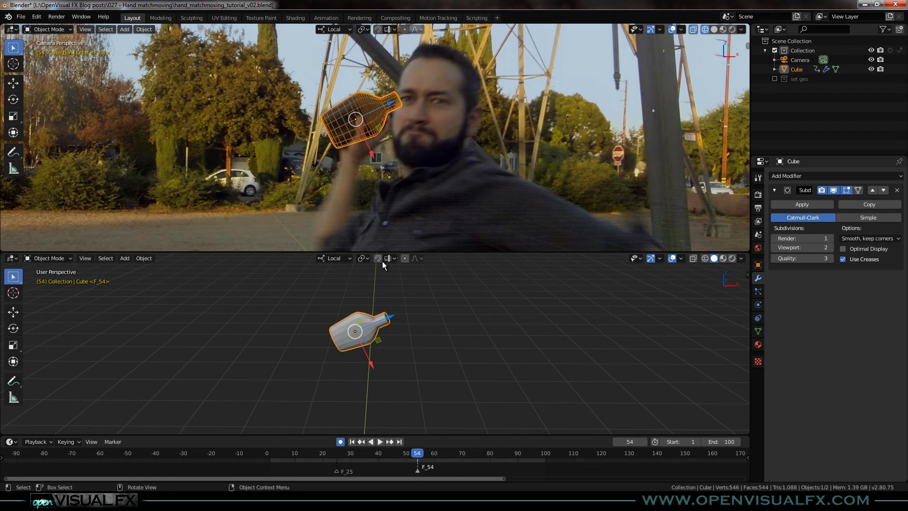
# - Save the project file with the new keyframe and keying settings
pyautogui.scroll(-1, 389, 124)
pyautogui.keyDown('shift'); pyautogui.moveTo(386, 173); pyautogui.dragTo(388, 146, button='middle'); pyautogui.keyUp('shift')
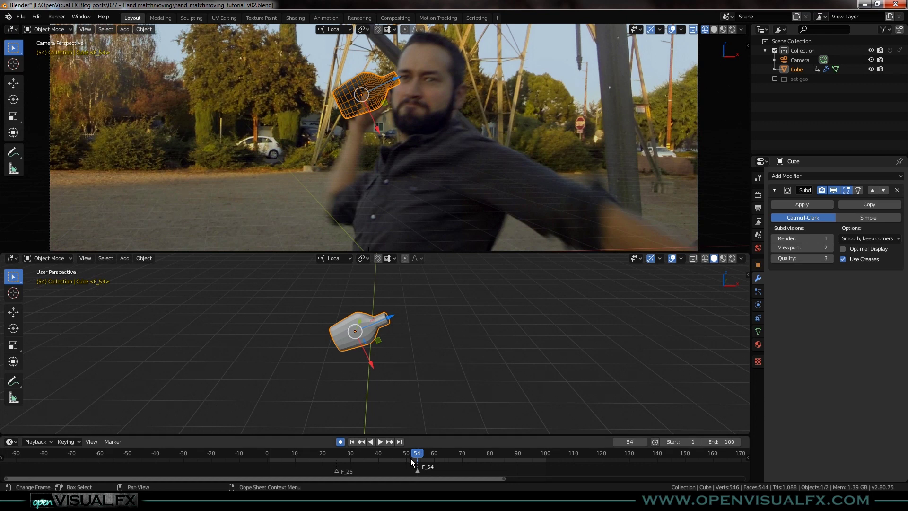
pyautogui.hotkey('ctrl', 's')
# - Compare the canteen's pose with the footage at frames 25 and 54
pyautogui.moveTo(417, 455); pyautogui.dragTo(336, 459)
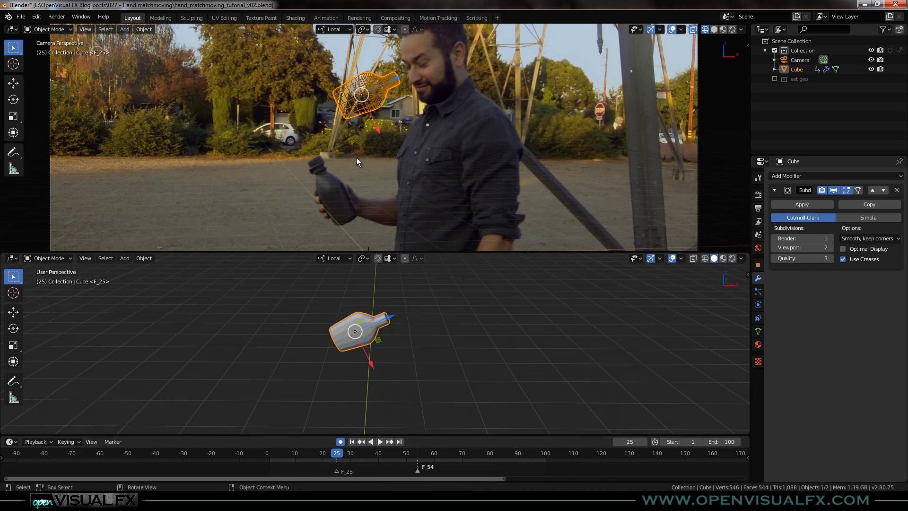
pyautogui.keyDown('shift'); pyautogui.moveTo(346, 218); pyautogui.dragTo(348, 208, button='middle'); pyautogui.keyUp('shift')
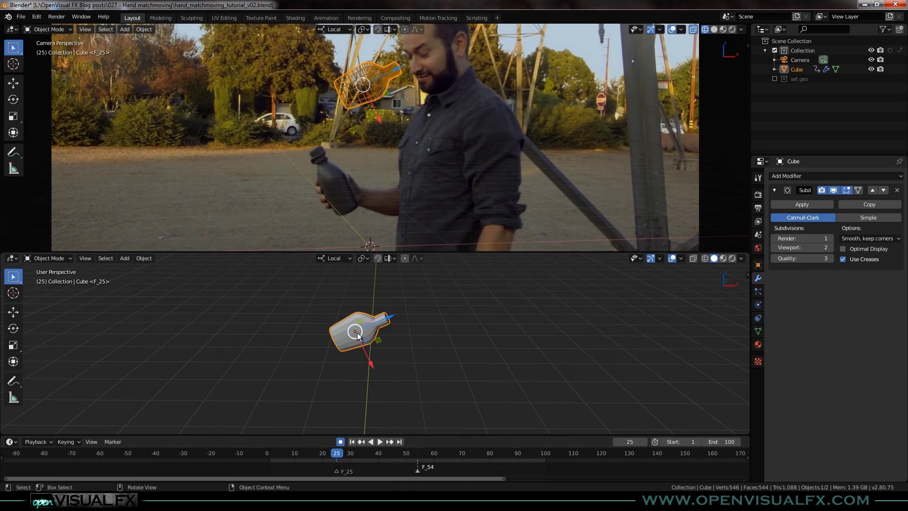
pyautogui.moveTo(402, 369); pyautogui.dragTo(379, 319, button='middle')
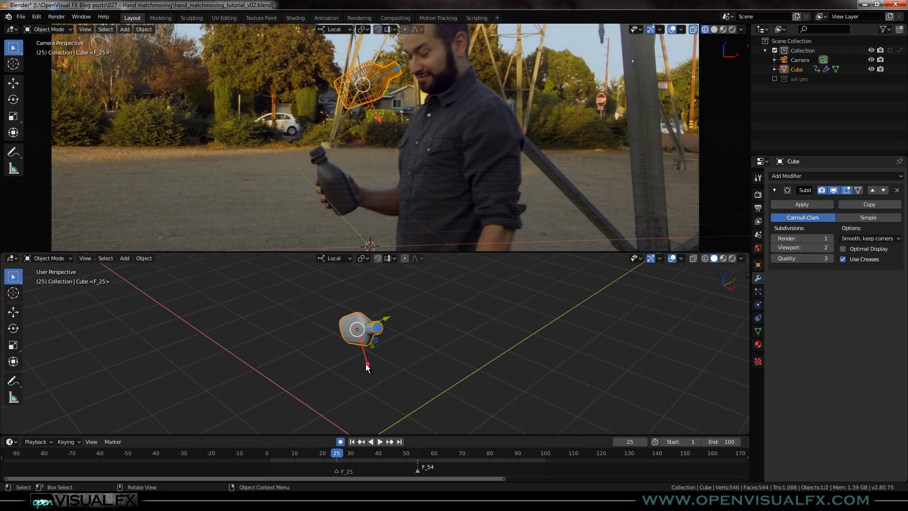
pyautogui.moveTo(366, 367); pyautogui.dragTo(444, 360, button='middle')
pyautogui.moveTo(340, 453)
pyautogui.mouseDown()
pyautogui.moveTo(418, 458)
pyautogui.moveTo(337, 468)
pyautogui.mouseUp()
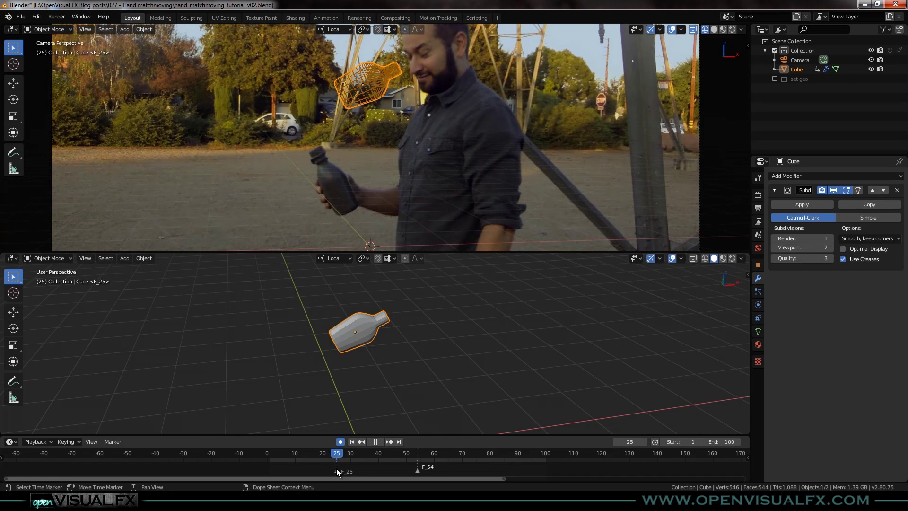
pyautogui.moveTo(336, 468); pyautogui.dragTo(418, 469)
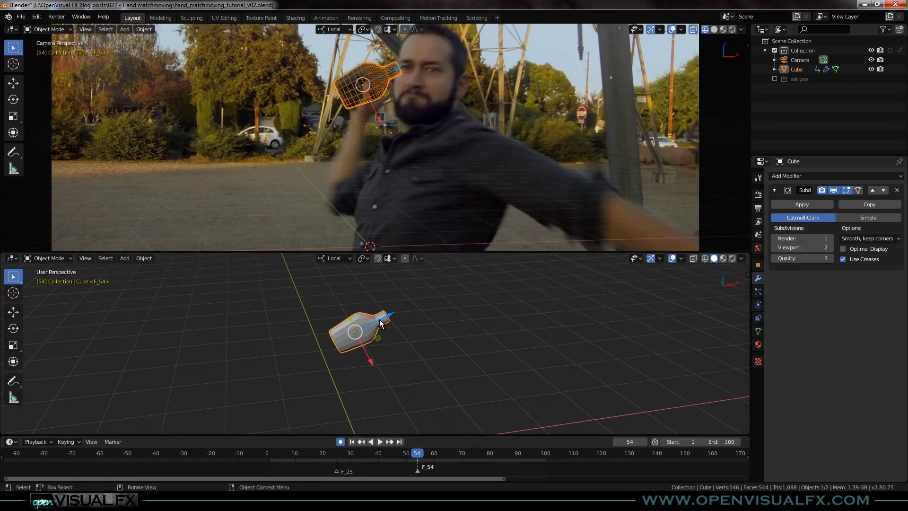
pyautogui.scroll(3, 371, 339)
pyautogui.moveTo(342, 353)
pyautogui.mouseDown(button='middle')
pyautogui.moveTo(387, 339)
pyautogui.moveTo(334, 336)
pyautogui.mouseUp(button='middle')
# - Go to frame 25 and move the canteen over the real one in the man's hand in the camera view
pyautogui.moveTo(418, 454); pyautogui.dragTo(336, 456)
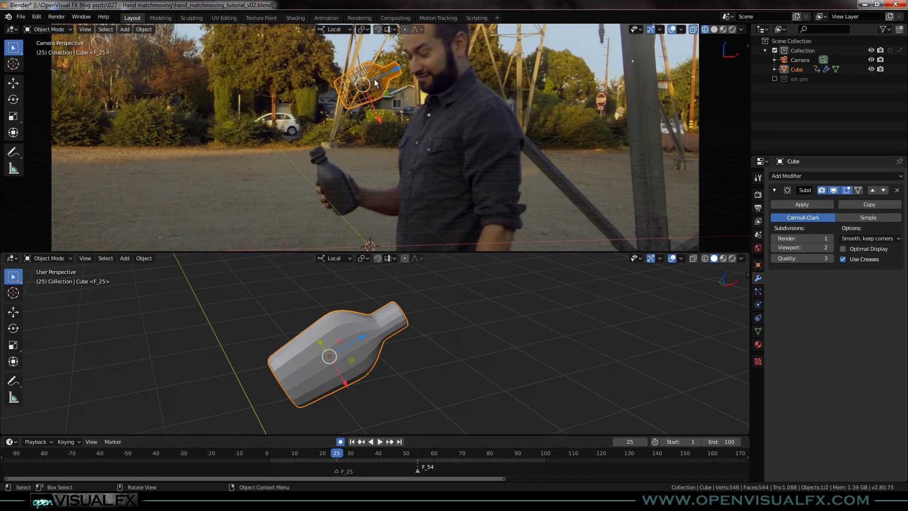
pyautogui.press('g')
pyautogui.click(346, 183)
pyautogui.press('KP_Decimal')
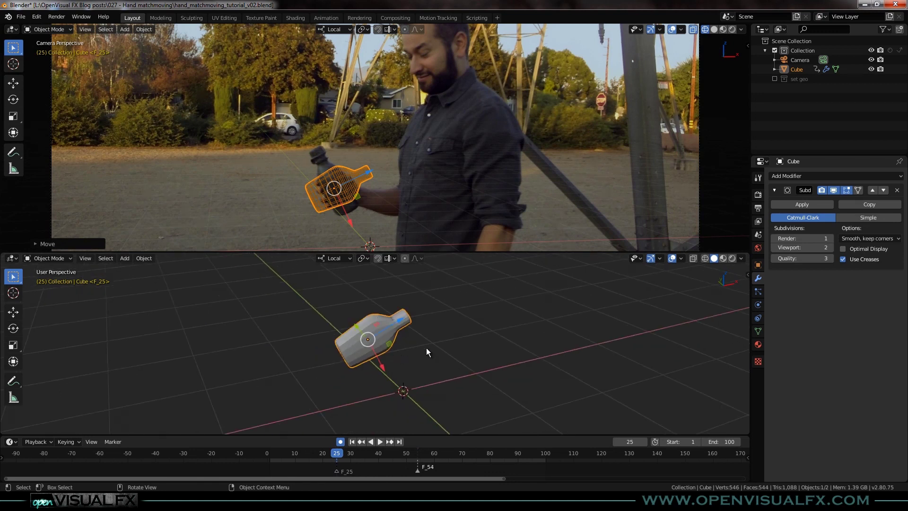
# - Rotate the canteen about its local Y axis to stand it up, and about local Z to turn its narrow side toward the camera
pyautogui.press('r')
pyautogui.press('y')
pyautogui.press('y')
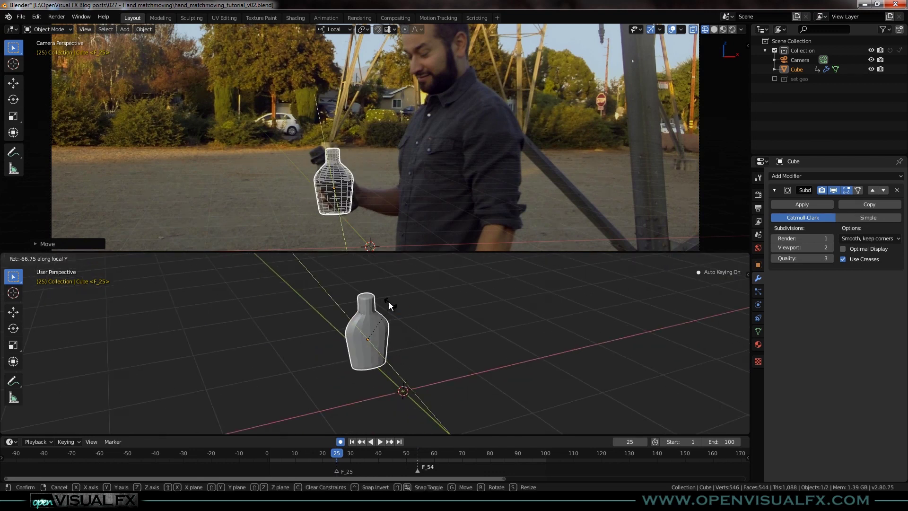
pyautogui.click(379, 303)
pyautogui.press('r')
pyautogui.press('z')
pyautogui.press('z')
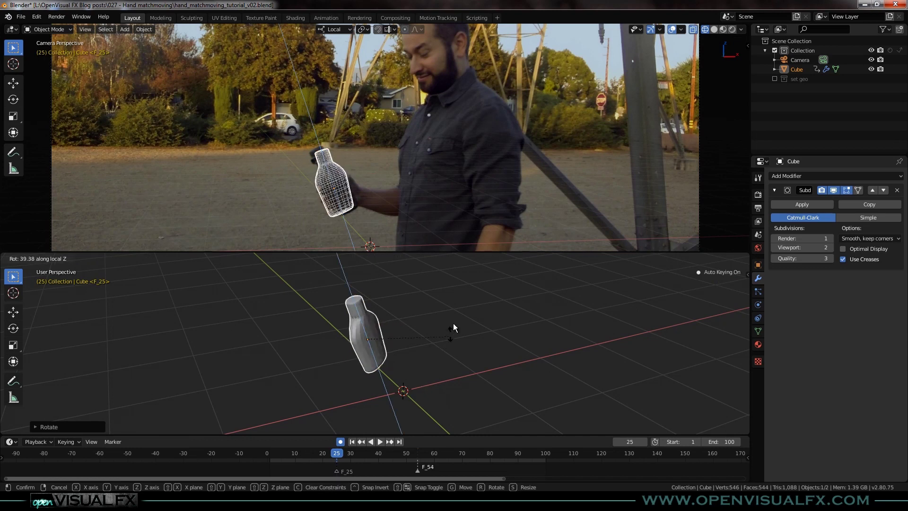
pyautogui.click(451, 277)
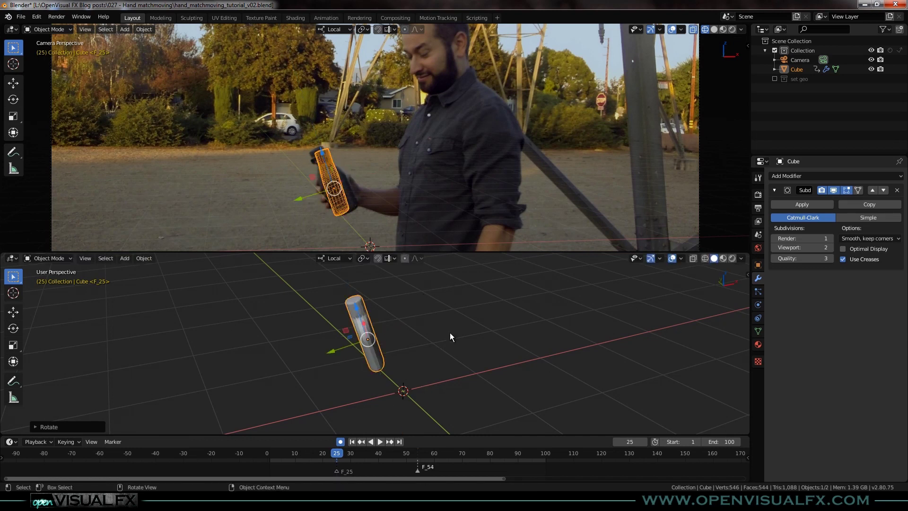
# - Tilt the canteen about its local X axis to follow the lean of the real canteen at frame 25
pyautogui.press('r')
pyautogui.press('x')
pyautogui.press('x')
pyautogui.click(435, 331)
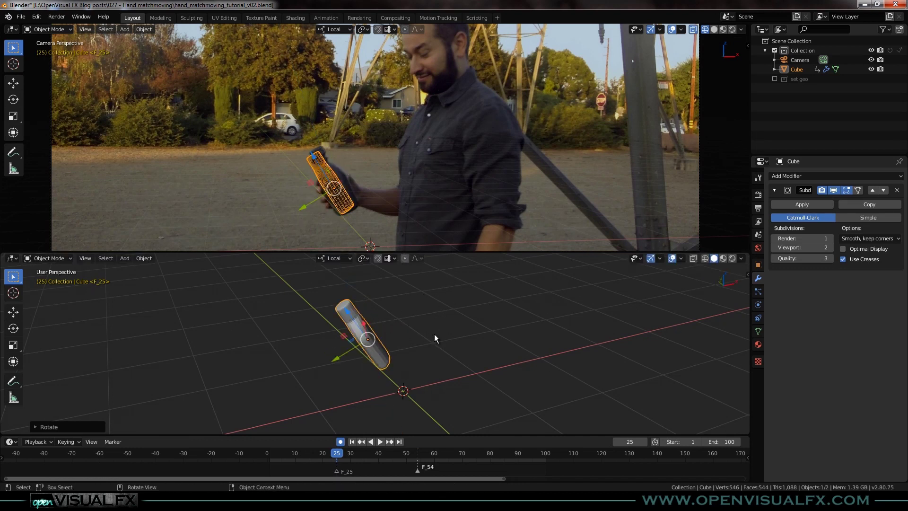
# - Nudge the canteen along its local Y axis toward the footage canteen and refine its tilt about local X
pyautogui.scroll(4, 347, 179)
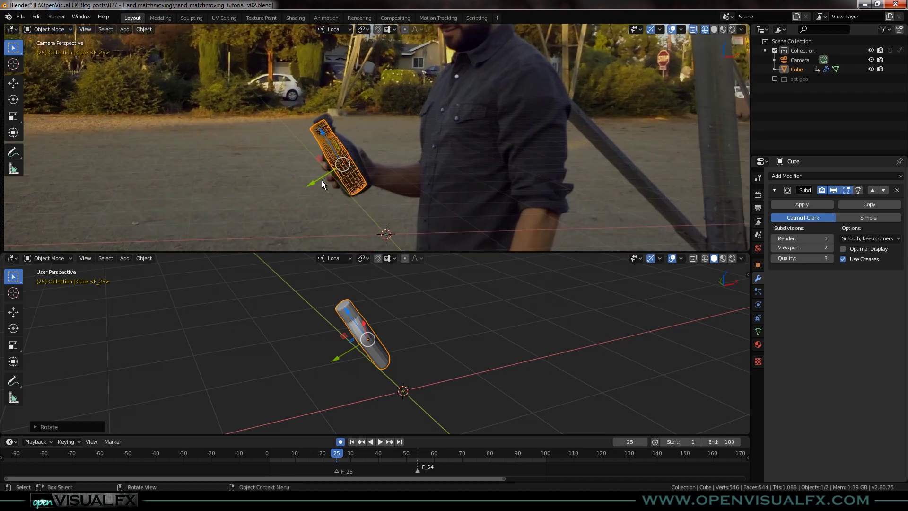
pyautogui.moveTo(317, 181); pyautogui.dragTo(320, 179)
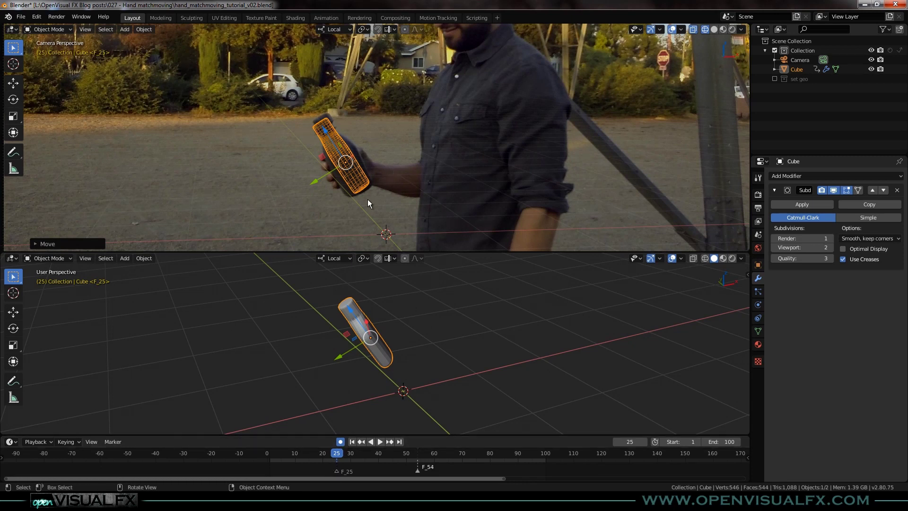
pyautogui.press('r')
pyautogui.press('x')
pyautogui.press('x')
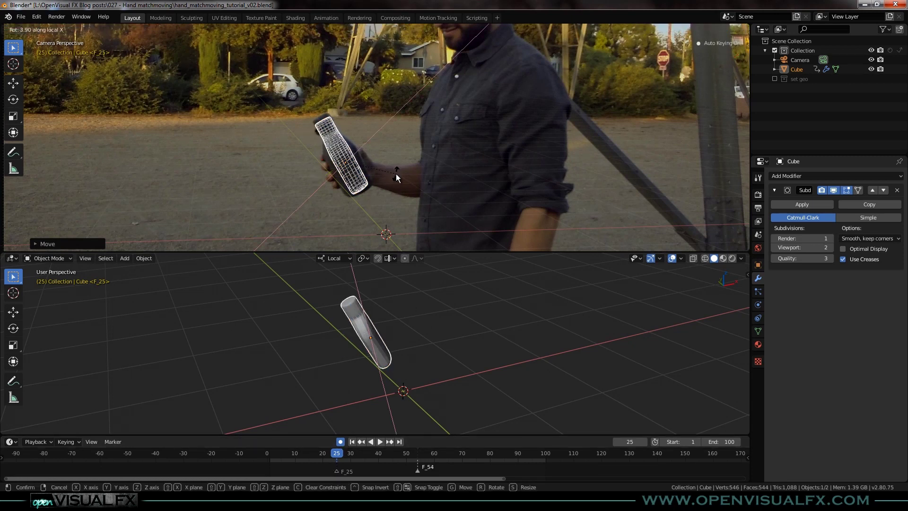
pyautogui.click(397, 187)
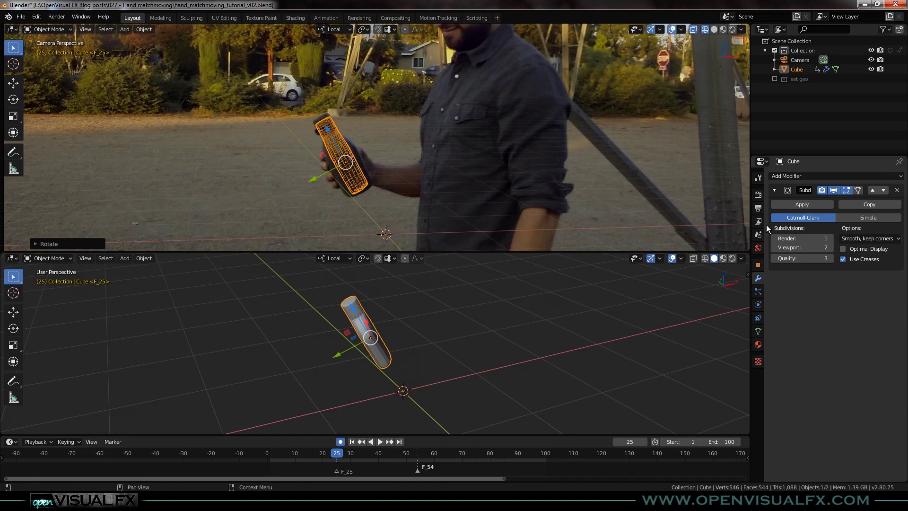
# - Set the Subdivision modifier's viewport level to 1 and check the canteen's fit against the footage up close
pyautogui.click(774, 247)
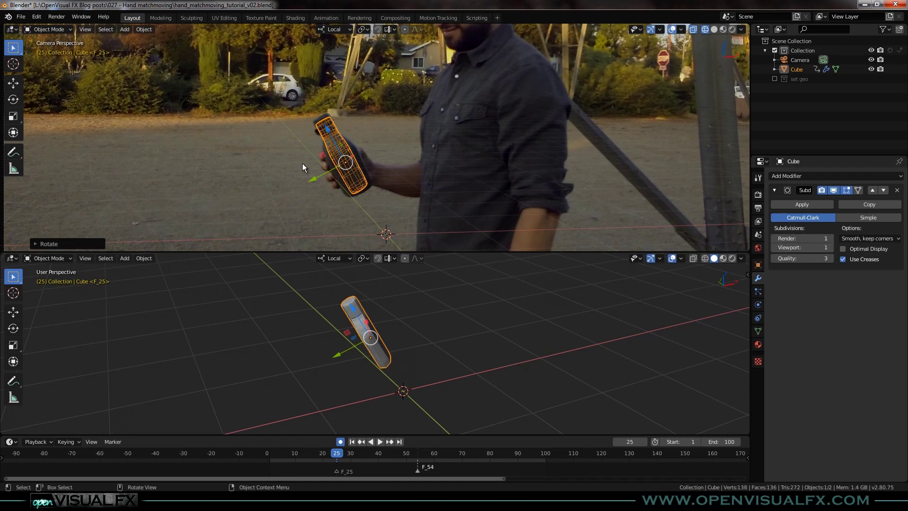
pyautogui.scroll(3, 342, 166)
pyautogui.keyDown('shift'); pyautogui.moveTo(386, 171); pyautogui.dragTo(387, 173, button='middle'); pyautogui.keyUp('shift')
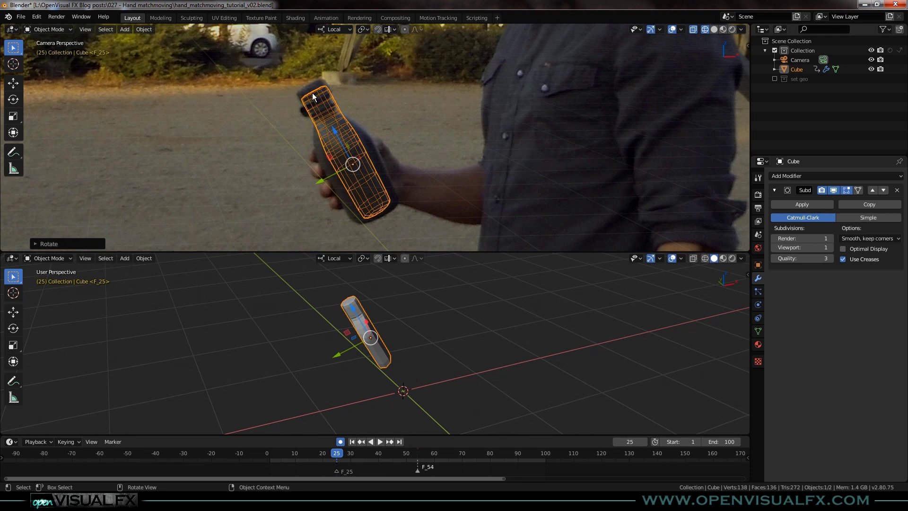
pyautogui.scroll(-4, 441, 135)
pyautogui.scroll(-1, 444, 143)
pyautogui.keyDown('shift'); pyautogui.moveTo(472, 157); pyautogui.dragTo(373, 184, button='middle'); pyautogui.keyUp('shift')
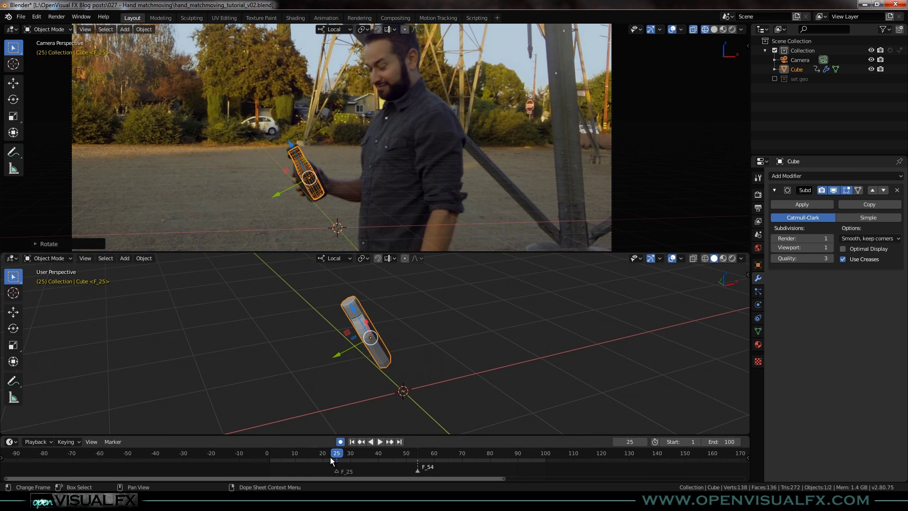
# - Play and scrub between frames 25 and 54 to review the canteen's motion, ending at frame 25
pyautogui.press('space')
pyautogui.moveTo(357, 455); pyautogui.dragTo(336, 461)
pyautogui.press('space')
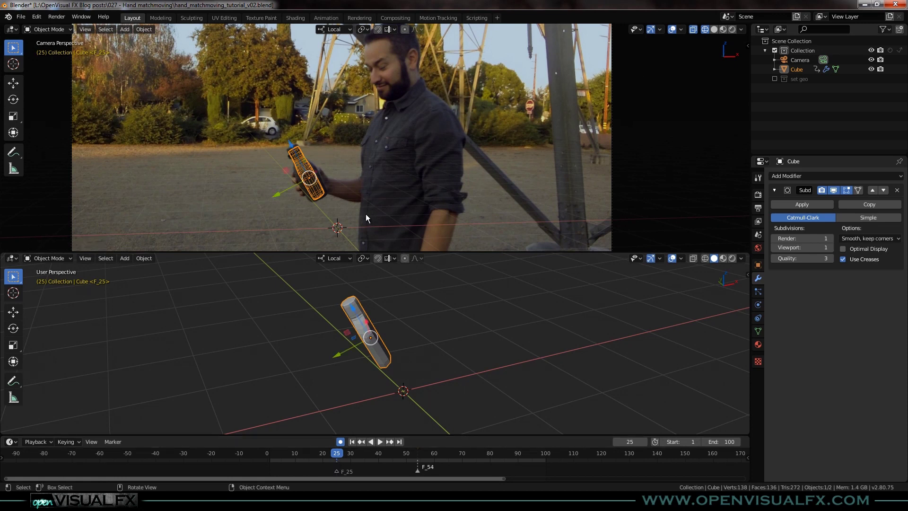
pyautogui.press('space')
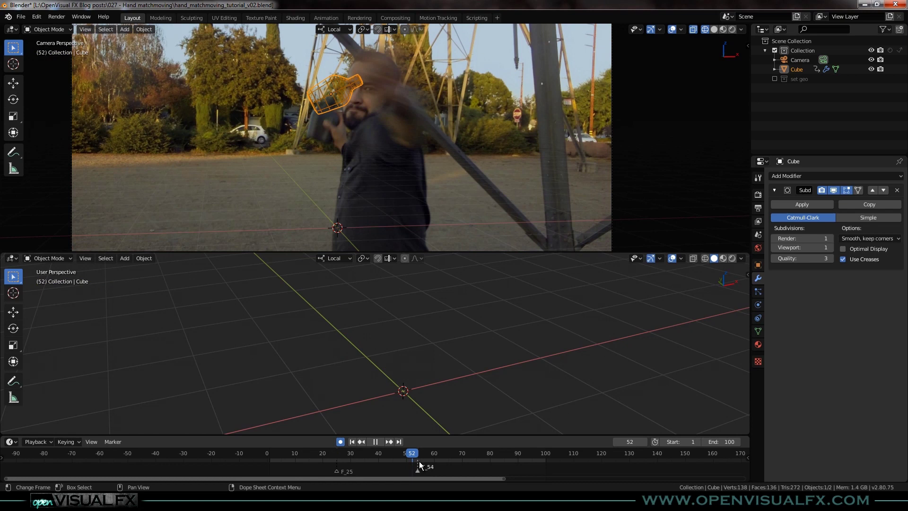
pyautogui.moveTo(418, 461); pyautogui.dragTo(418, 461)
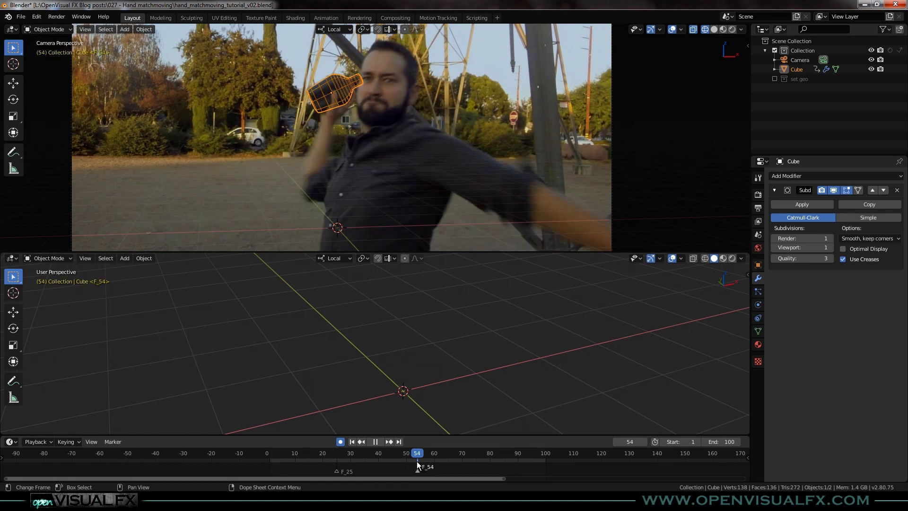
pyautogui.moveTo(417, 461); pyautogui.dragTo(418, 454)
pyautogui.moveTo(419, 458); pyautogui.dragTo(336, 460)
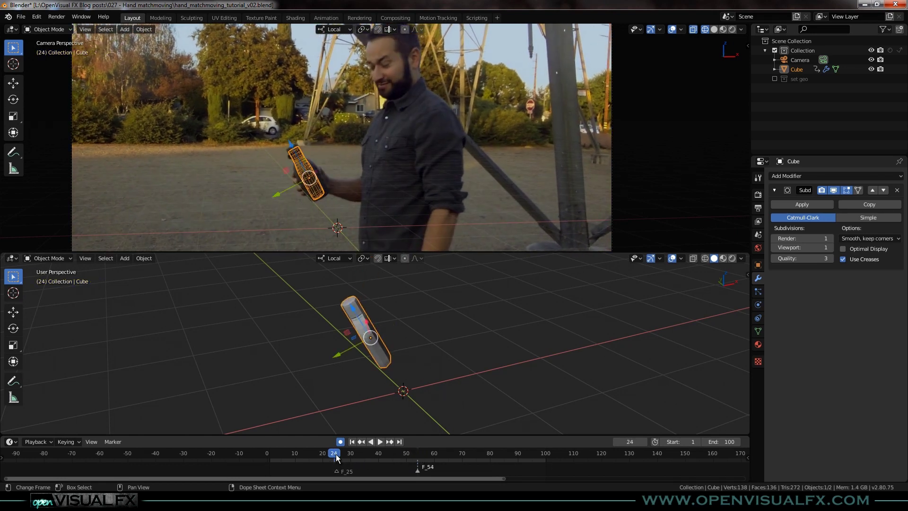
pyautogui.click(337, 454)
# - Set the transform orientation to Global
pyautogui.scroll(-3, 409, 351)
pyautogui.moveTo(409, 351); pyautogui.dragTo(330, 265, button='middle')
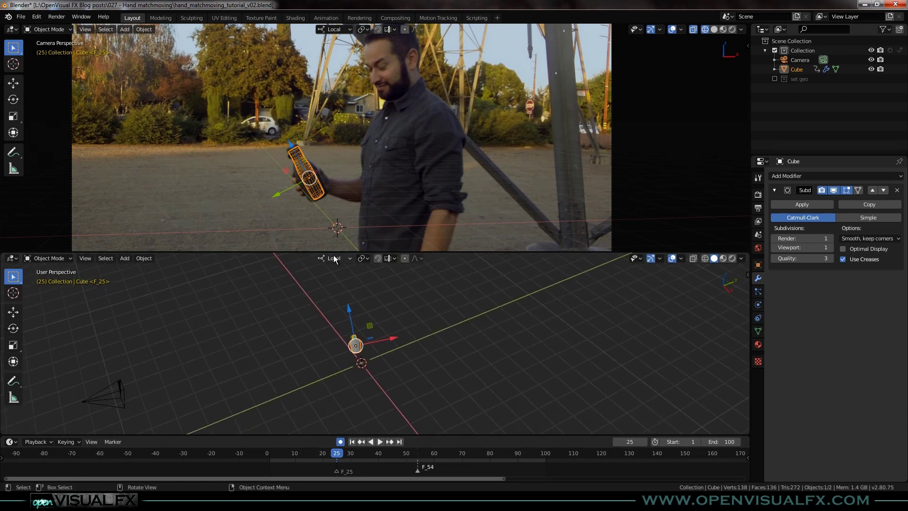
pyautogui.click(336, 259)
pyautogui.click(328, 288)
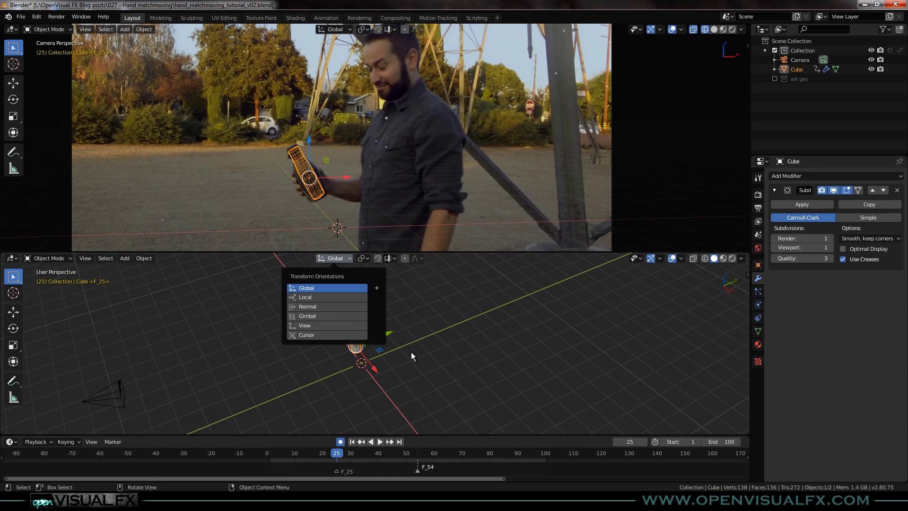
# - Slide the canteen along global Y to adjust its depth at frame 25 and set the transform orientation to Local
pyautogui.moveTo(387, 341); pyautogui.dragTo(369, 349)
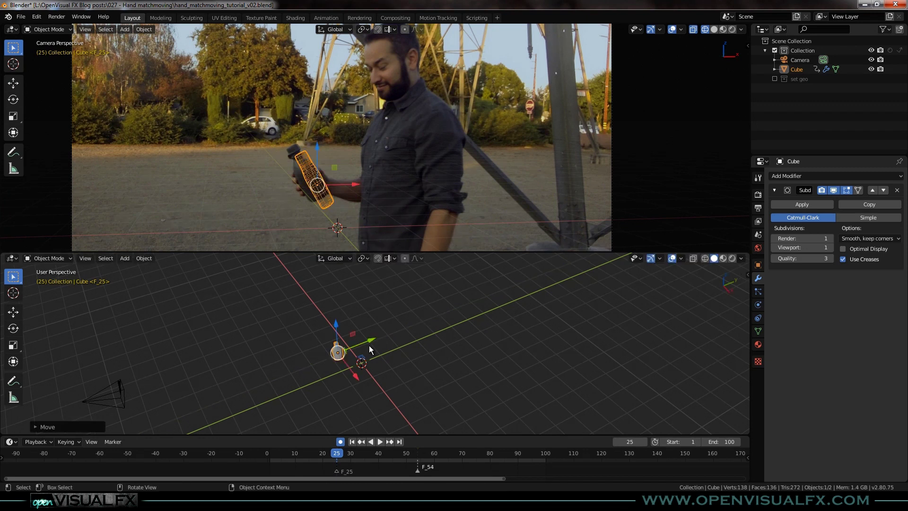
pyautogui.click(322, 255)
pyautogui.click(326, 297)
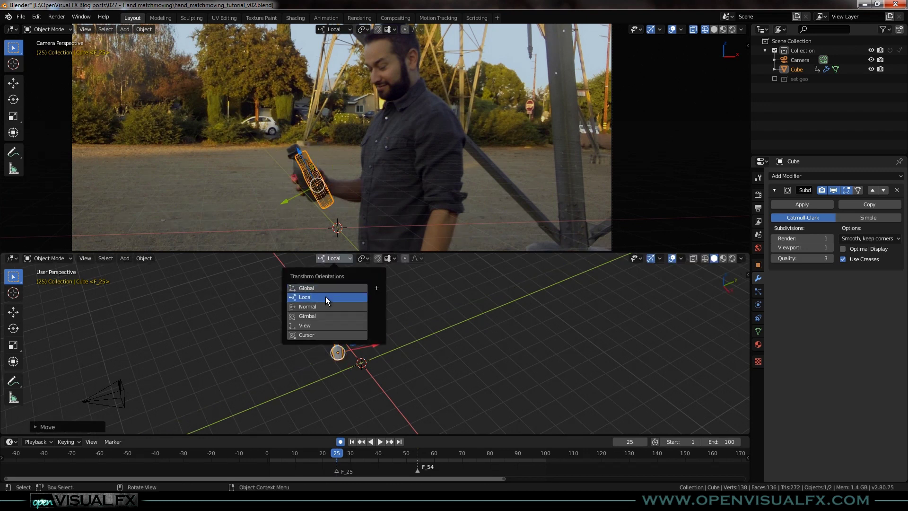
# - Move the canteen along its local Z and Y axes to realign it with the footage canteen at frame 25
pyautogui.scroll(4, 301, 180)
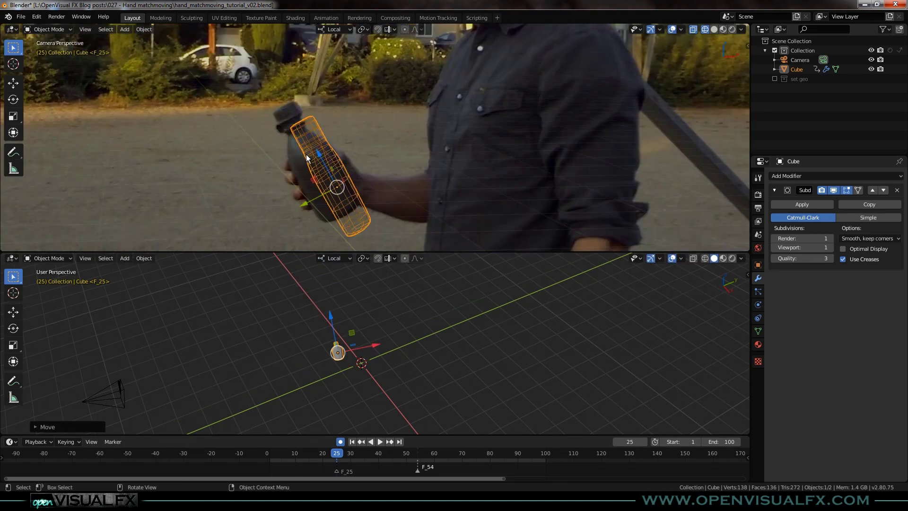
pyautogui.moveTo(317, 154); pyautogui.dragTo(299, 140)
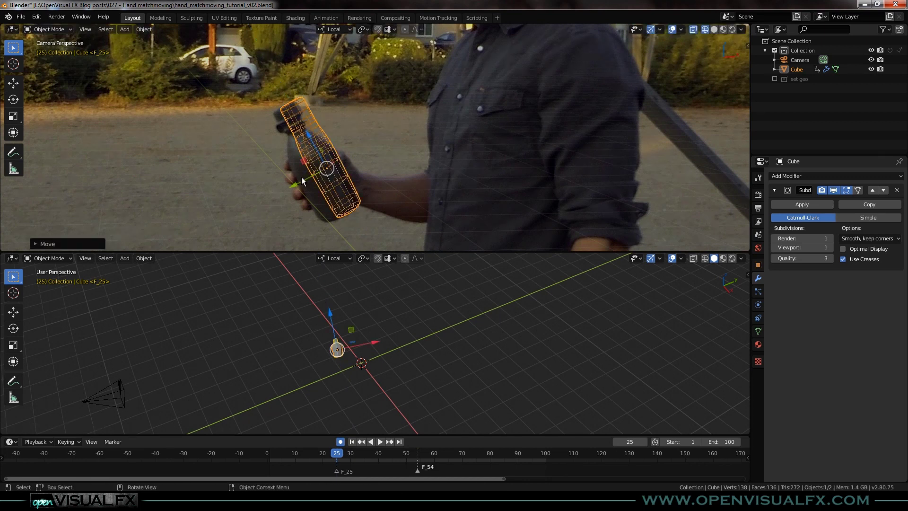
pyautogui.moveTo(294, 186); pyautogui.dragTo(286, 190)
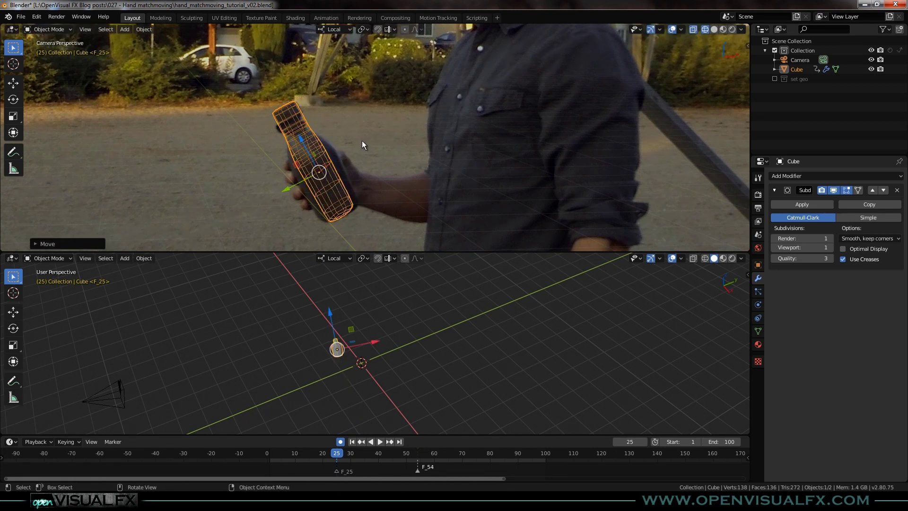
pyautogui.moveTo(308, 385); pyautogui.dragTo(335, 376, button='middle')
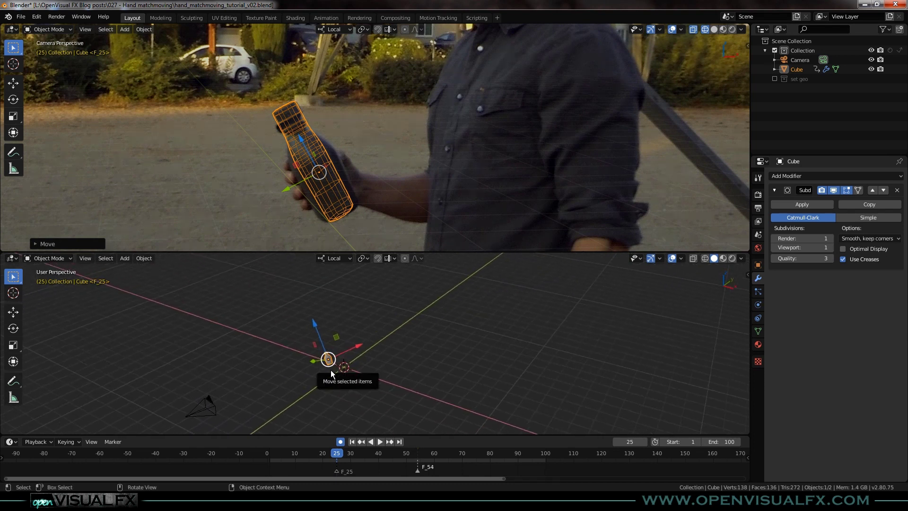
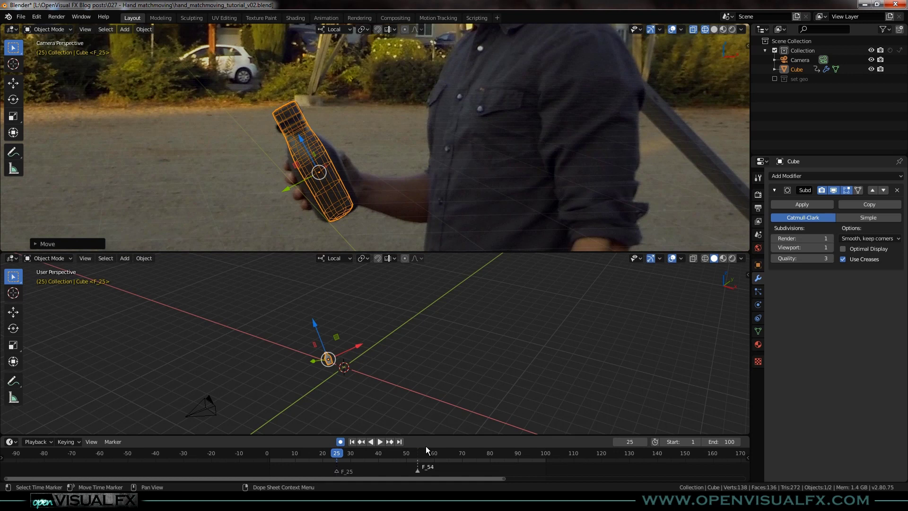
# - Scrub and play from frame 25 to frame 54 to review how the canteen follows the footage
pyautogui.scroll(-2, 367, 120)
pyautogui.moveTo(409, 161)
pyautogui.keyDown('shift'); pyautogui.mouseDown(button='middle')
pyautogui.moveTo(415, 156)
pyautogui.moveTo(408, 166)
pyautogui.mouseUp(button='middle'); pyautogui.keyUp('shift')
pyautogui.press('KP_0')
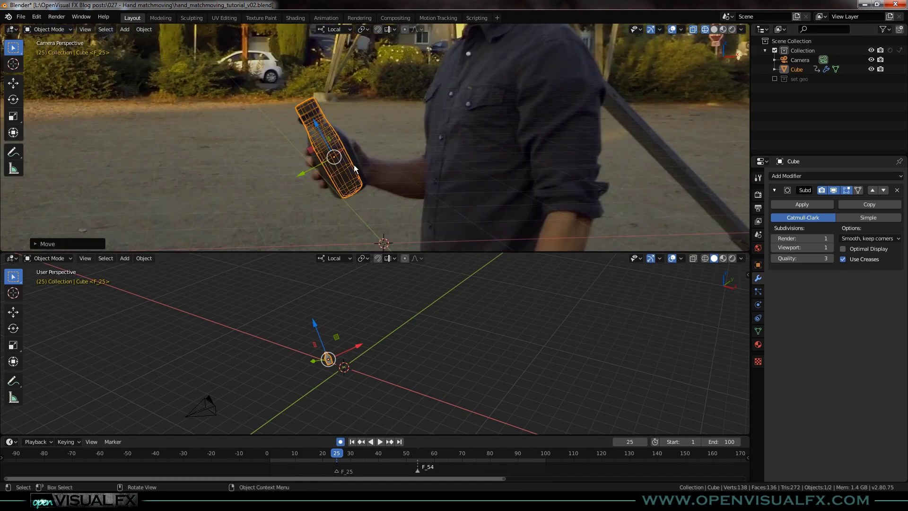
pyautogui.scroll(1, 355, 168)
pyautogui.moveTo(344, 455); pyautogui.dragTo(392, 455)
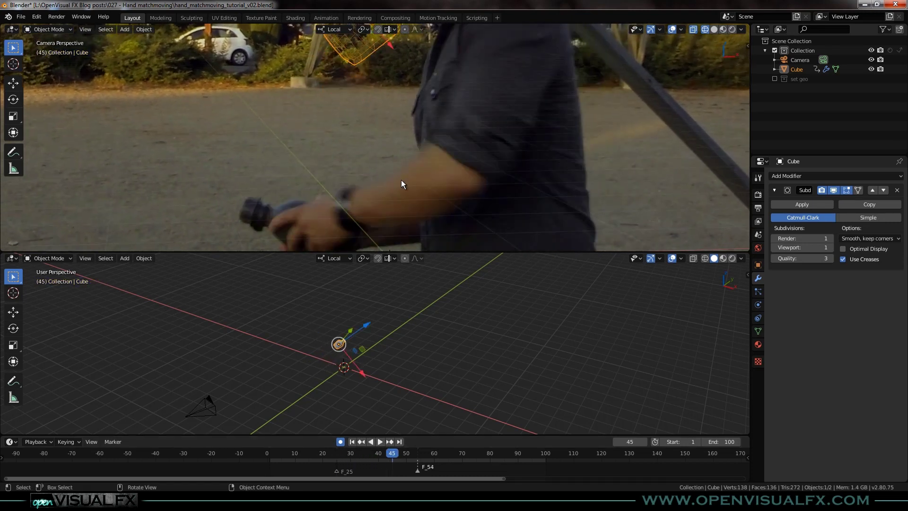
pyautogui.scroll(-2, 402, 182)
pyautogui.keyDown('shift'); pyautogui.moveTo(403, 183); pyautogui.dragTo(416, 209, button='middle'); pyautogui.keyUp('shift')
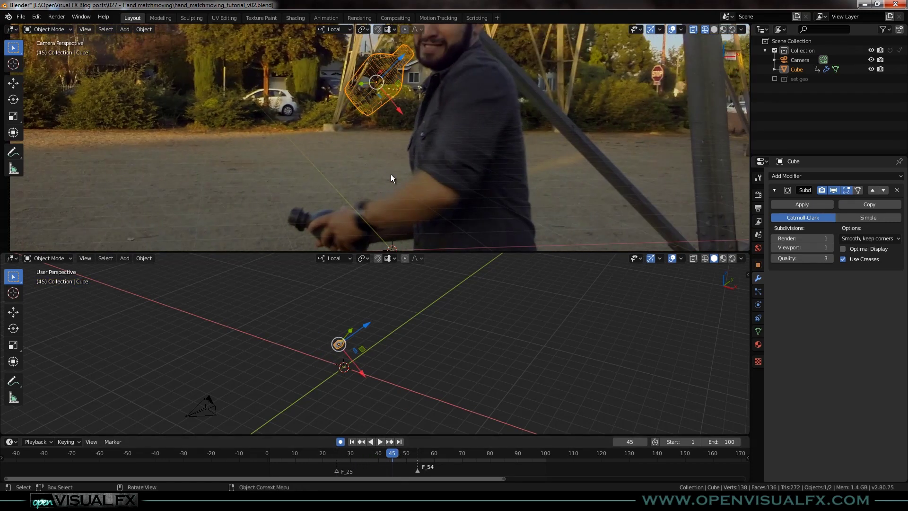
pyautogui.press('space')
pyautogui.press('space')
pyautogui.keyDown('shift'); pyautogui.moveTo(427, 38); pyautogui.dragTo(419, 99, button='middle'); pyautogui.keyUp('shift')
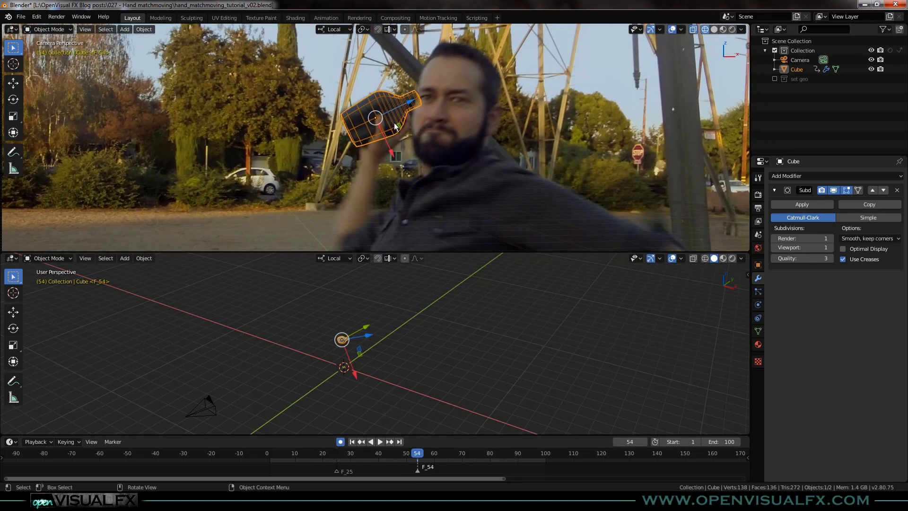
# - Set the camera view to Solid shading to see the canteen's shape at frame 54
pyautogui.press('z')
pyautogui.click(456, 133)
pyautogui.scroll(2, 382, 127)
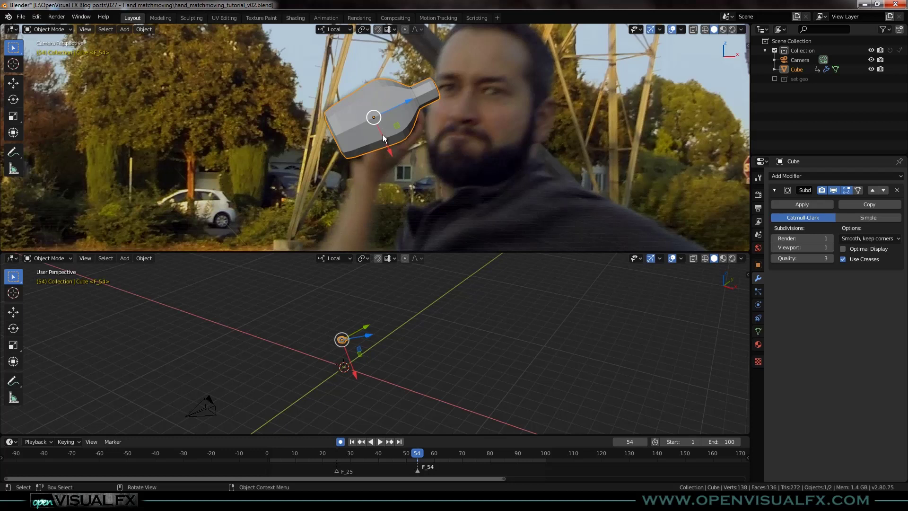
# - Snap the 3D cursor to the canteen and add a UV sphere there
pyautogui.scroll(4, 356, 357)
pyautogui.hotkey('shift', 's')
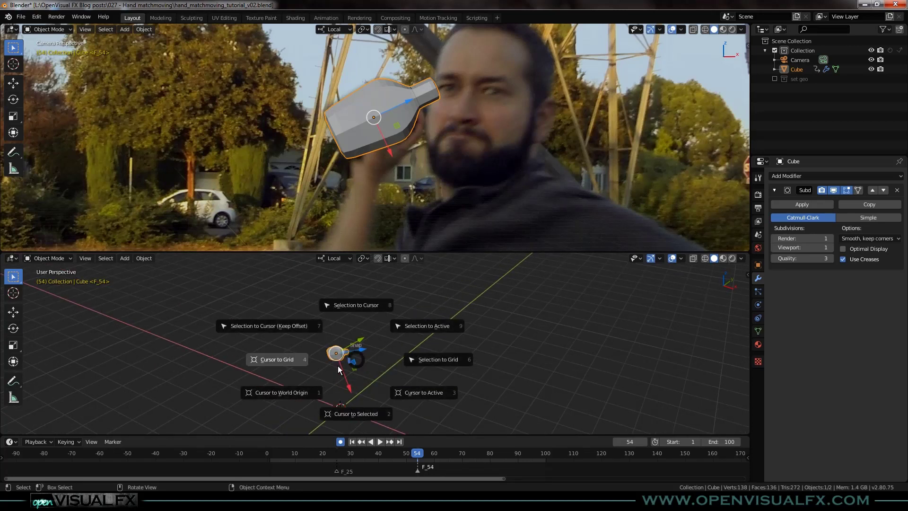
pyautogui.click(350, 413)
pyautogui.hotkey('shift', 'a')
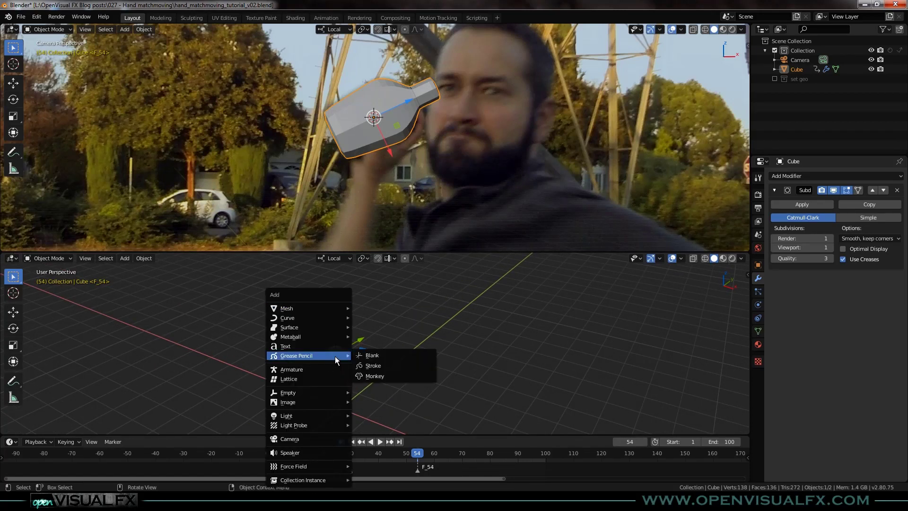
pyautogui.moveTo(331, 308)
pyautogui.click(377, 338)
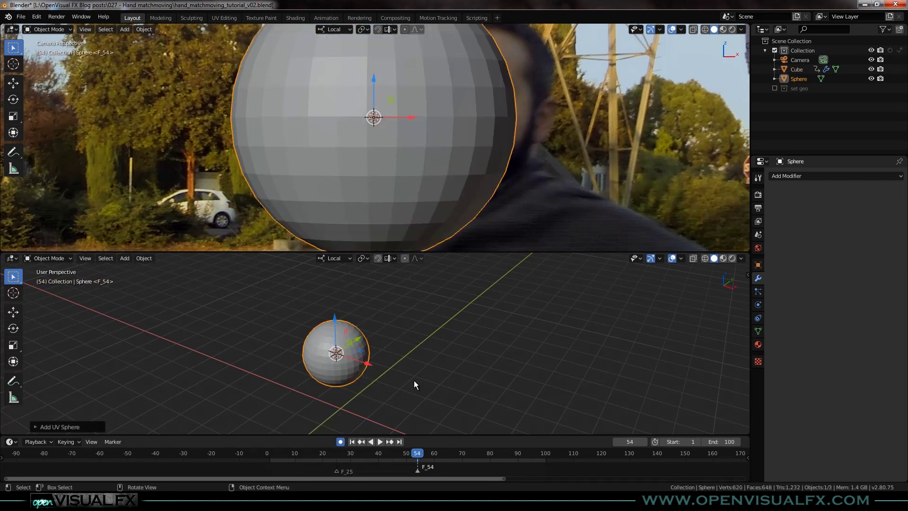
# - Shrink the sphere to a small marker and move it along Y out of the canteen toward the camera
pyautogui.press('s')
pyautogui.click(375, 359)
pyautogui.scroll(4, 338, 355)
pyautogui.scroll(6, 338, 356)
pyautogui.moveTo(314, 362); pyautogui.dragTo(408, 363, button='middle')
pyautogui.moveTo(310, 324); pyautogui.dragTo(348, 333)
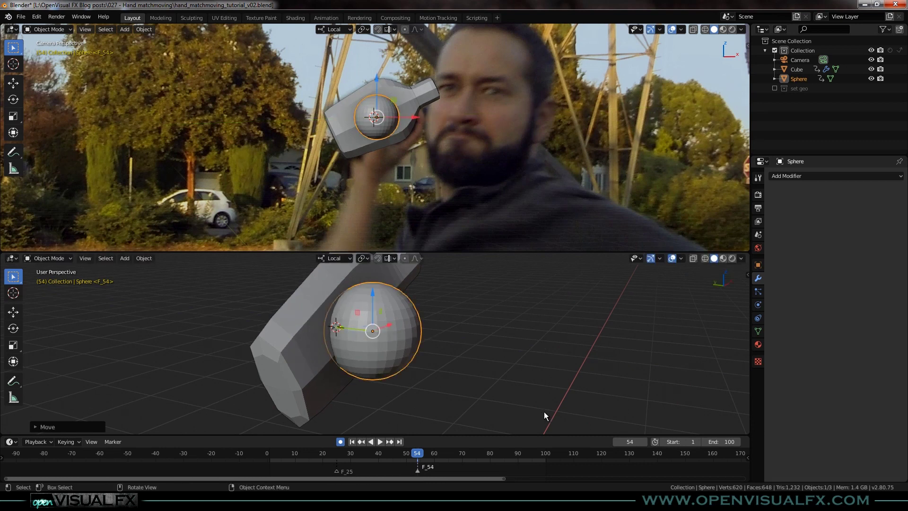
pyautogui.press('s')
pyautogui.click(379, 348)
# - Position the small sphere against the canteen's camera-facing side, just below the neck
pyautogui.moveTo(414, 358); pyautogui.dragTo(381, 334, button='middle')
pyautogui.moveTo(382, 380); pyautogui.dragTo(412, 375, button='middle')
pyautogui.moveTo(348, 324); pyautogui.dragTo(339, 322)
pyautogui.moveTo(404, 353); pyautogui.dragTo(347, 333, button='middle')
pyautogui.moveTo(377, 118); pyautogui.dragTo(404, 104)
pyautogui.moveTo(416, 319); pyautogui.dragTo(495, 340, button='middle')
pyautogui.moveTo(383, 312); pyautogui.dragTo(405, 308, button='middle')
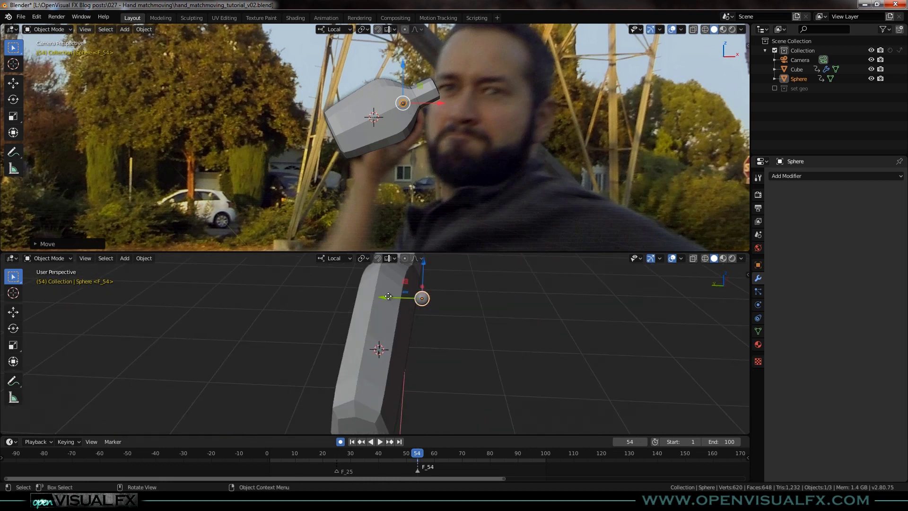
pyautogui.moveTo(388, 296); pyautogui.dragTo(383, 297)
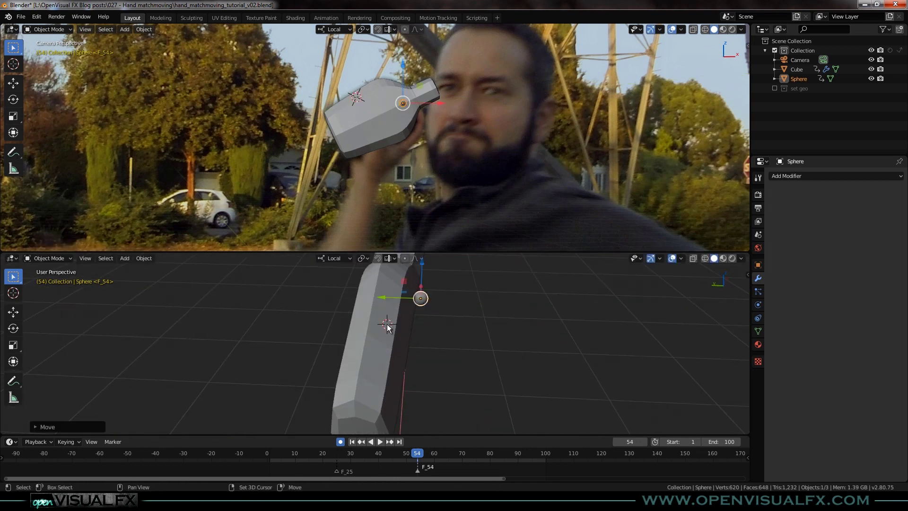
# - Parent the sphere to the canteen and select each object in turn to check the pairing
pyautogui.keyDown('shift'); pyautogui.click(384, 356); pyautogui.keyUp('shift')
pyautogui.hotkey('ctrl', 'p')
pyautogui.click(445, 372)
pyautogui.scroll(-6, 466, 328)
pyautogui.moveTo(465, 327); pyautogui.dragTo(440, 314, button='middle')
pyautogui.click(444, 313)
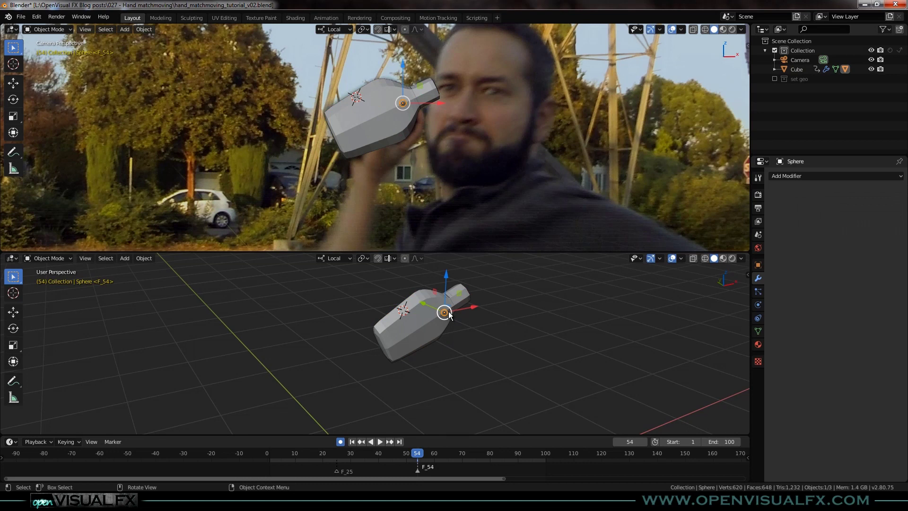
pyautogui.click(424, 335)
pyautogui.moveTo(464, 340); pyautogui.dragTo(492, 344, button='middle')
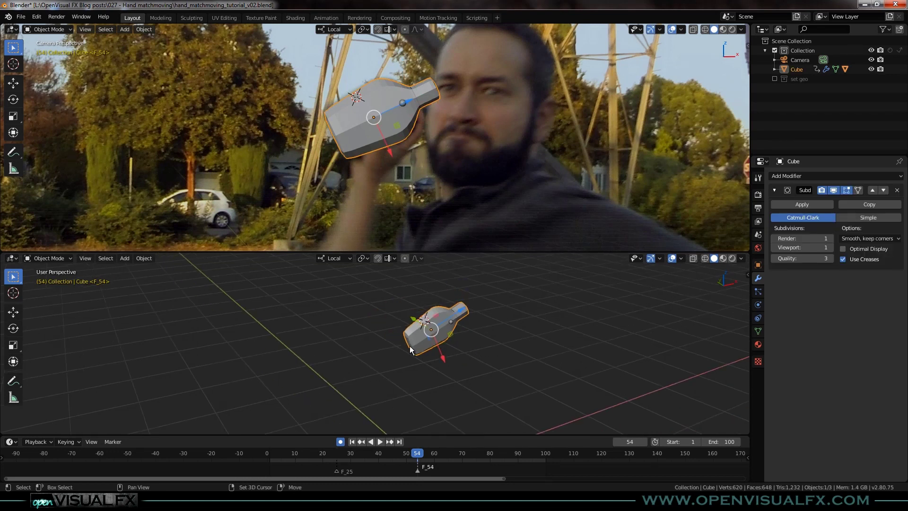
# - Set the camera view to Wireframe shading and go to frame 25 with the small sphere selected
pyautogui.scroll(-3, 430, 137)
pyautogui.press('z')
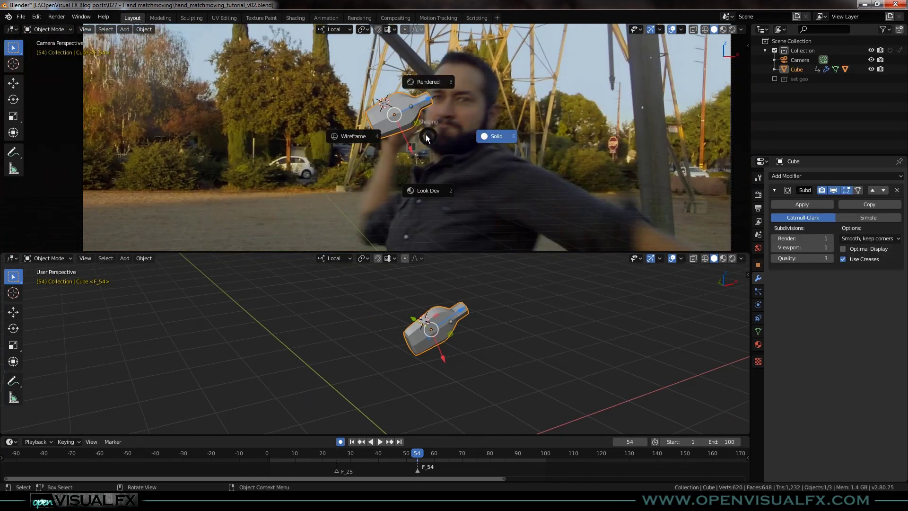
pyautogui.click(354, 136)
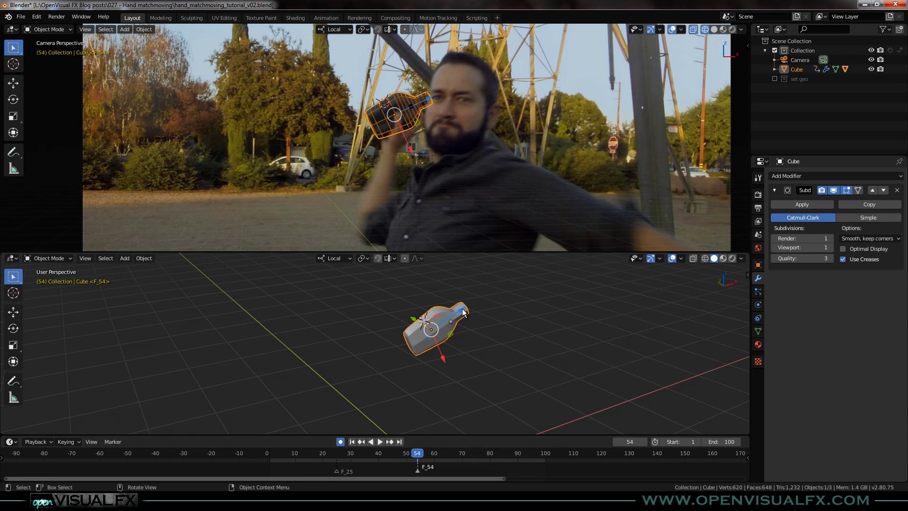
pyautogui.click(452, 322)
pyautogui.moveTo(384, 453); pyautogui.dragTo(337, 458)
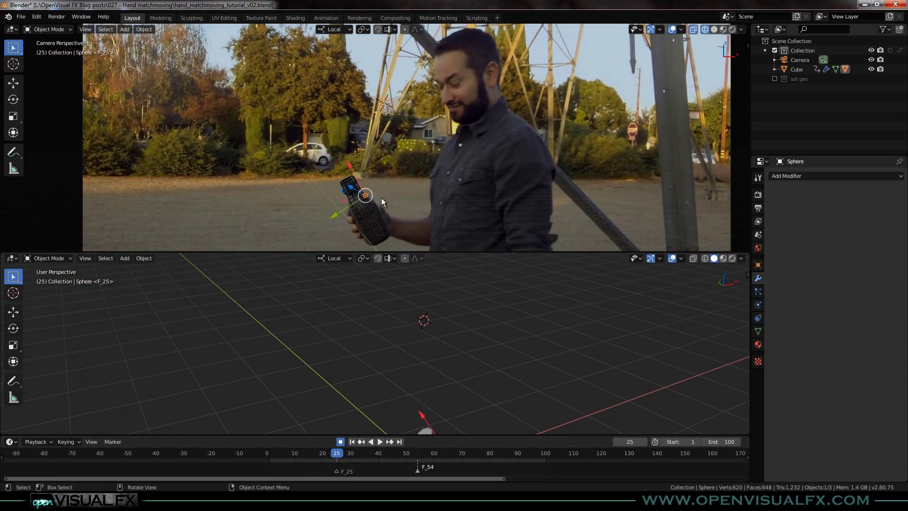
pyautogui.scroll(3, 371, 213)
pyautogui.keyDown('shift'); pyautogui.moveTo(361, 217); pyautogui.dragTo(345, 163, button='middle'); pyautogui.keyUp('shift')
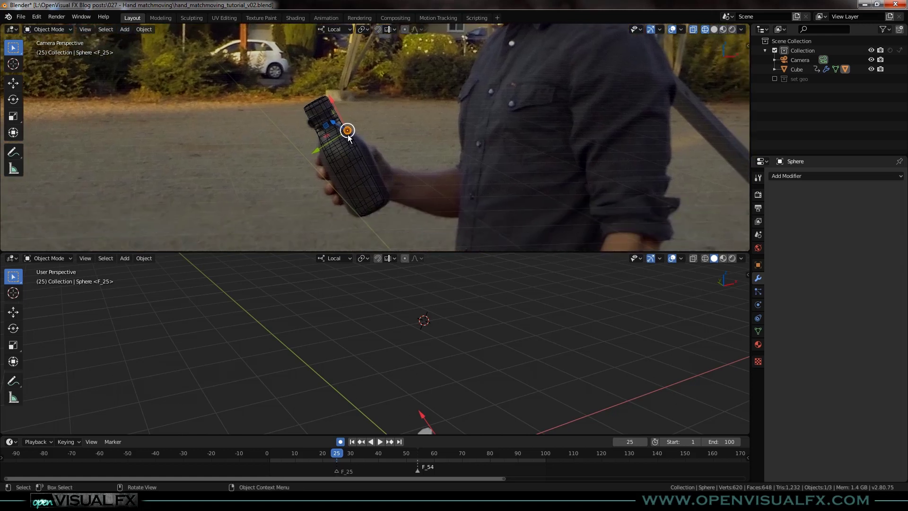
# - Select the canteen and nudge it about -0.005 m along its local Z axis at frame 25
pyautogui.click(373, 201)
pyautogui.click(354, 205)
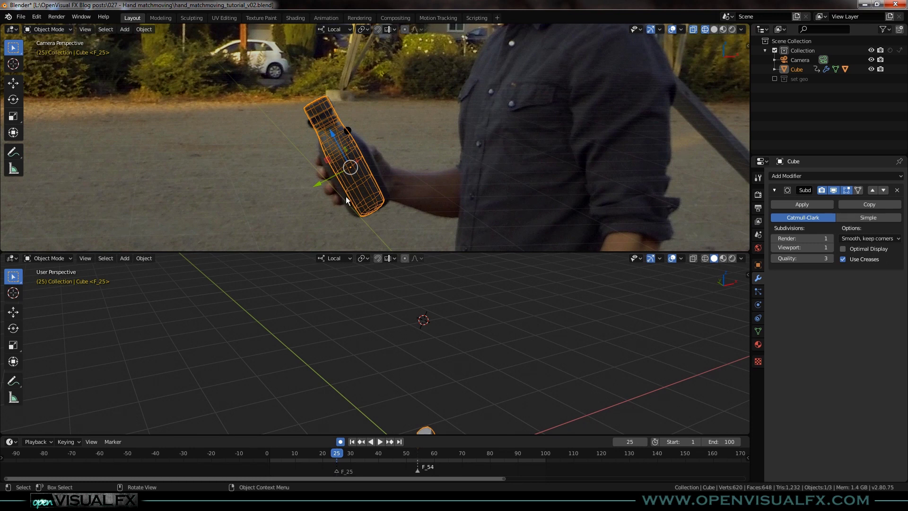
pyautogui.keyDown('shift'); pyautogui.moveTo(449, 413); pyautogui.dragTo(389, 324, button='middle'); pyautogui.keyUp('shift')
pyautogui.moveTo(392, 364); pyautogui.dragTo(404, 297, button='middle')
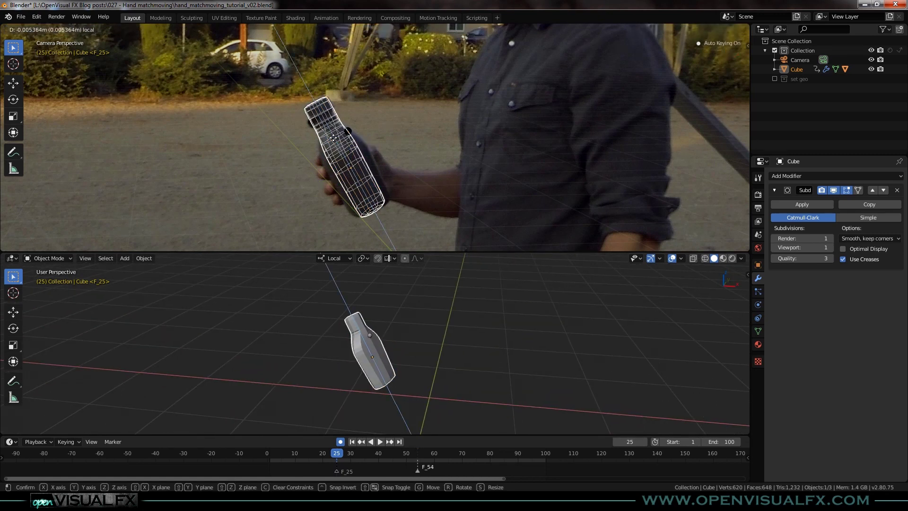
pyautogui.click(333, 138)
# - Rotate the canteen about 13° around its local Z axis at frame 25
pyautogui.moveTo(394, 361); pyautogui.dragTo(430, 365, button='middle')
pyautogui.press('r')
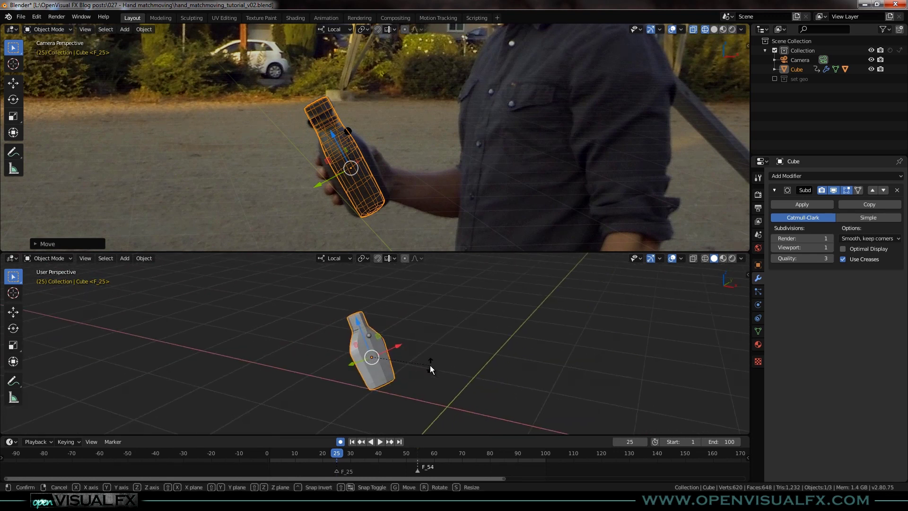
pyautogui.press('z')
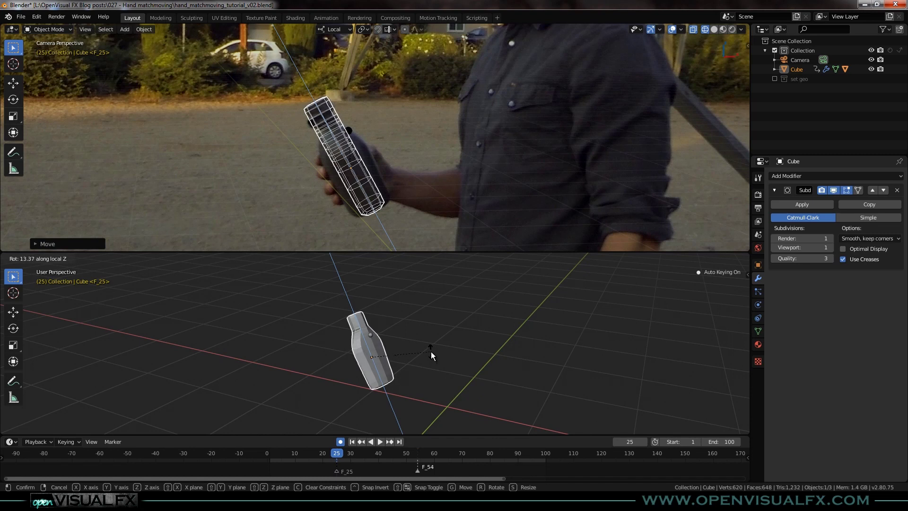
pyautogui.click(430, 351)
pyautogui.moveTo(379, 397); pyautogui.dragTo(393, 392, button='middle')
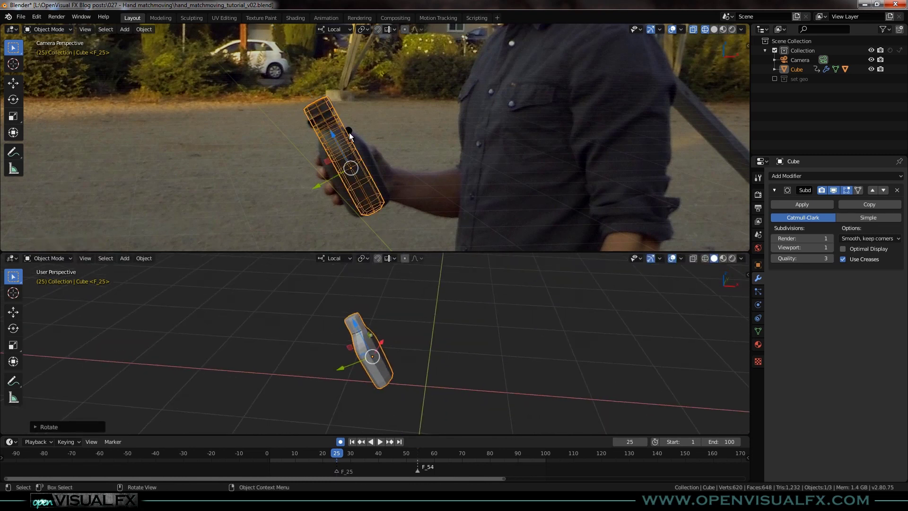
# - Select the small sphere and move it off the canteen's surface, out beside the neck
pyautogui.scroll(5, 370, 355)
pyautogui.press('Tab')
pyautogui.press('Tab')
pyautogui.click(379, 305)
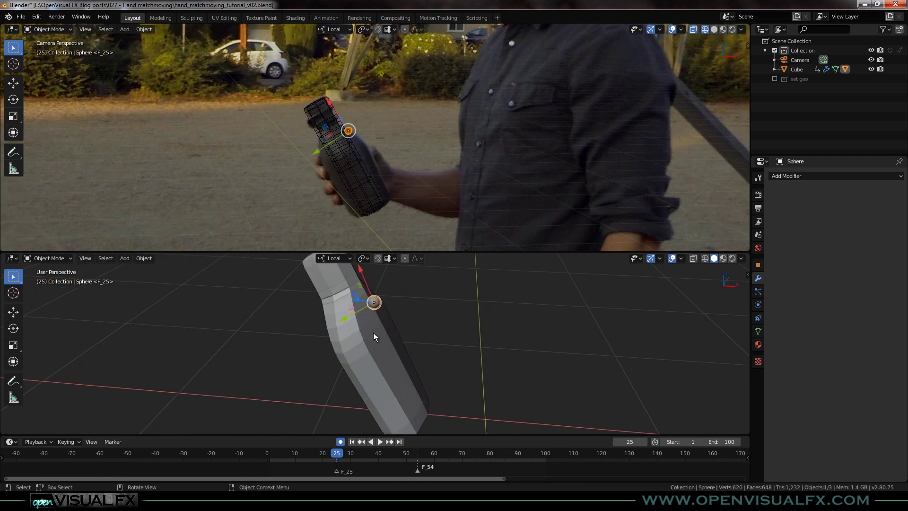
pyautogui.press('g')
pyautogui.click(408, 312)
# - Select the canteen and enter Edit Mode on its mesh
pyautogui.click(382, 347)
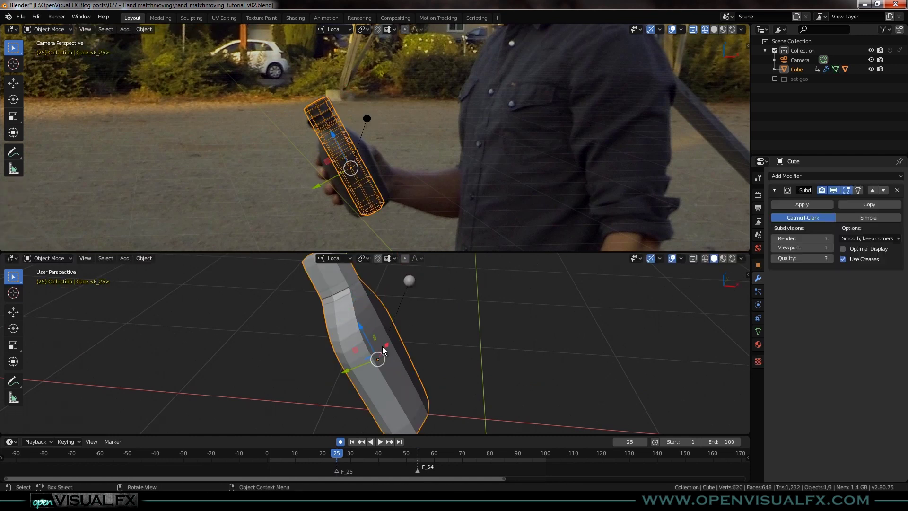
pyautogui.press('Tab')
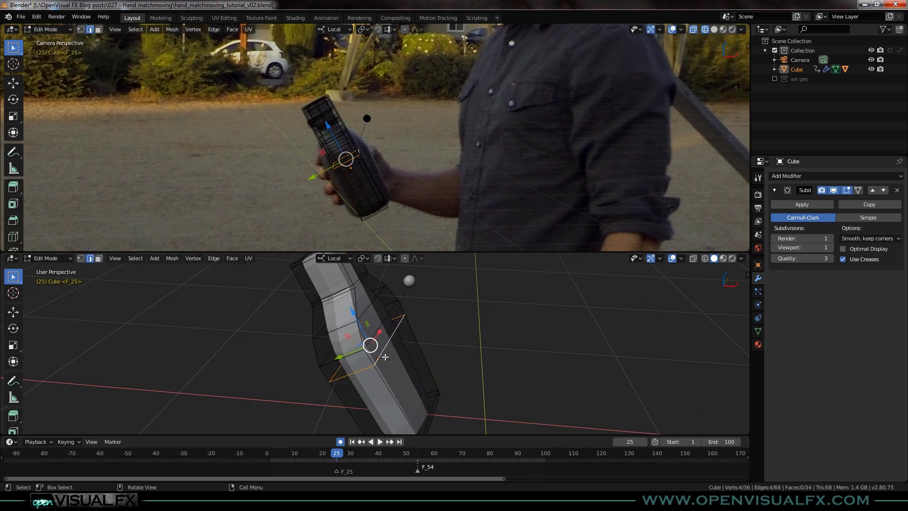
# - Move the two edges on the bottle's right shoulder outward along the local Y axis to follow the silhouette in the footage
pyautogui.keyDown('shift'); pyautogui.click(382, 321); pyautogui.keyUp('shift')
pyautogui.click(390, 337)
pyautogui.keyDown('shift'); pyautogui.click(382, 316); pyautogui.keyUp('shift')
pyautogui.moveTo(380, 315); pyautogui.dragTo(391, 299, button='middle')
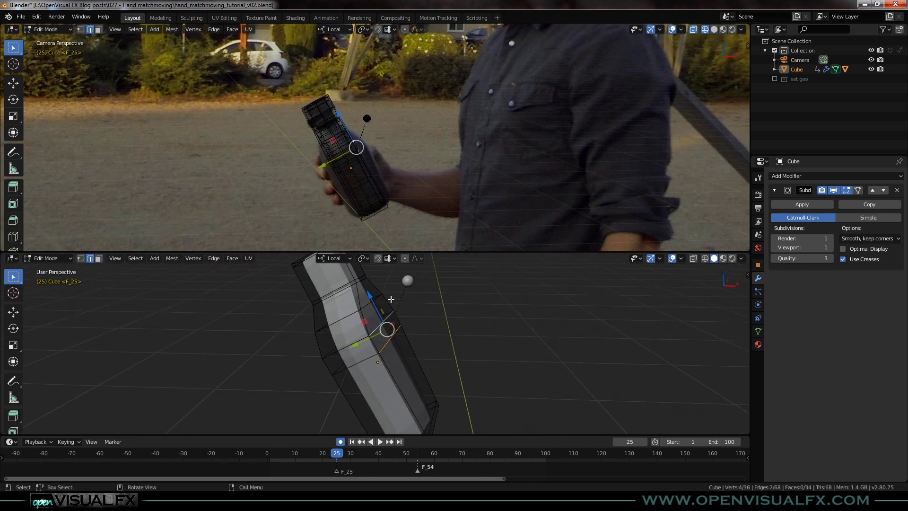
pyautogui.moveTo(364, 357); pyautogui.dragTo(380, 361, button='middle')
pyautogui.moveTo(359, 344); pyautogui.dragTo(375, 336)
# - Move the two edges at the bottle's bottom right corner outward along local Y to match the bottle base in the footage
pyautogui.keyDown('shift'); pyautogui.moveTo(398, 378); pyautogui.dragTo(353, 319, button='middle'); pyautogui.keyUp('shift')
pyautogui.click(367, 326)
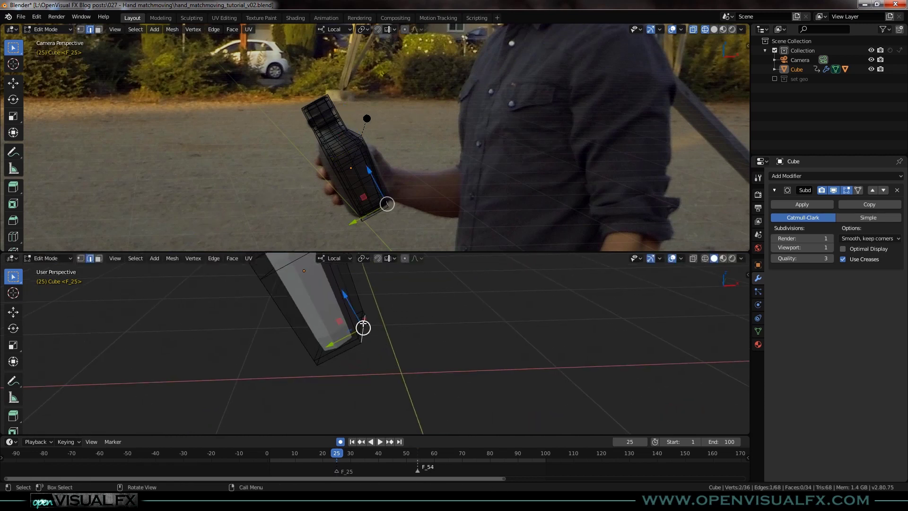
pyautogui.scroll(2, 361, 336)
pyautogui.keyDown('shift'); pyautogui.click(357, 325); pyautogui.keyUp('shift')
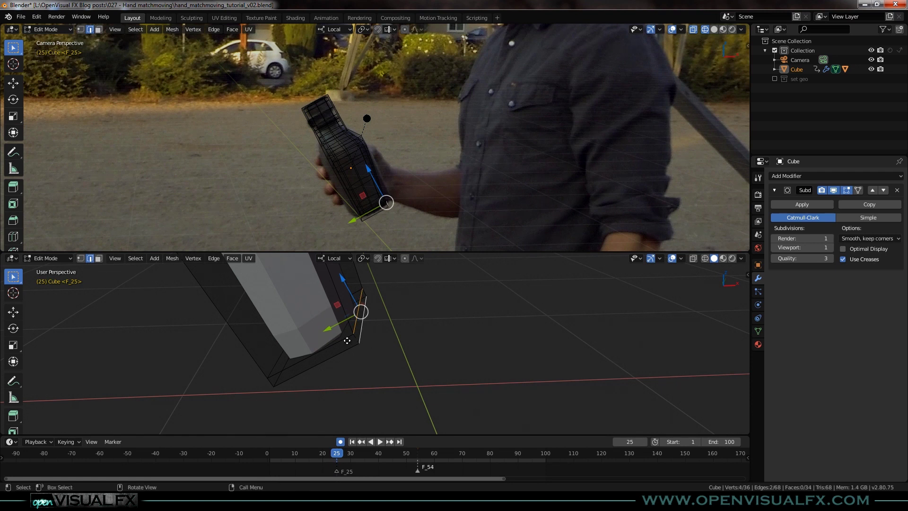
pyautogui.moveTo(328, 328); pyautogui.dragTo(346, 325)
pyautogui.press('Tab')
pyautogui.press('Tab')
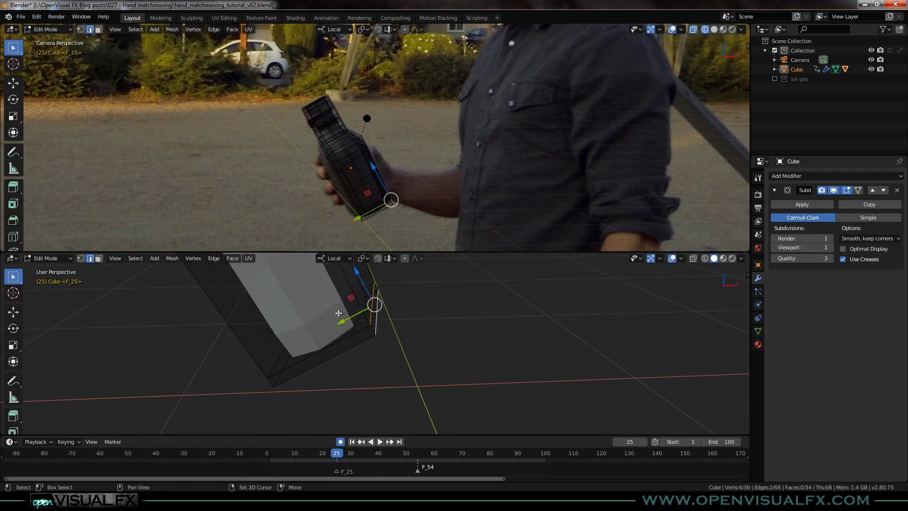
# - Nudge the right shoulder edges along local Y, and move the edge at the base of the neck above them slightly outward
pyautogui.keyDown('shift'); pyautogui.moveTo(342, 313); pyautogui.dragTo(396, 423, button='middle'); pyautogui.keyUp('shift')
pyautogui.click(393, 360)
pyautogui.keyDown('shift'); pyautogui.click(408, 375); pyautogui.keyUp('shift')
pyautogui.moveTo(397, 388); pyautogui.dragTo(388, 366, button='middle')
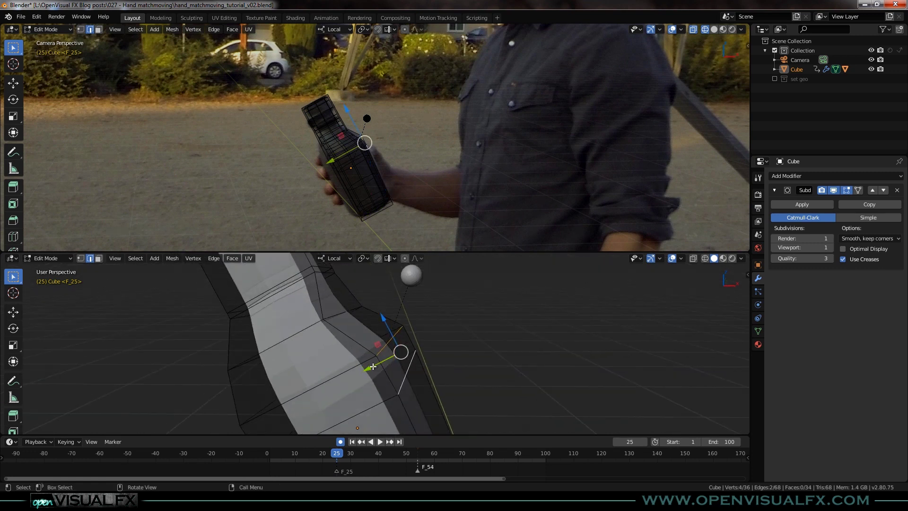
pyautogui.moveTo(373, 366); pyautogui.dragTo(376, 368)
pyautogui.click(341, 313)
pyautogui.moveTo(314, 330); pyautogui.dragTo(321, 326)
pyautogui.press('Tab')
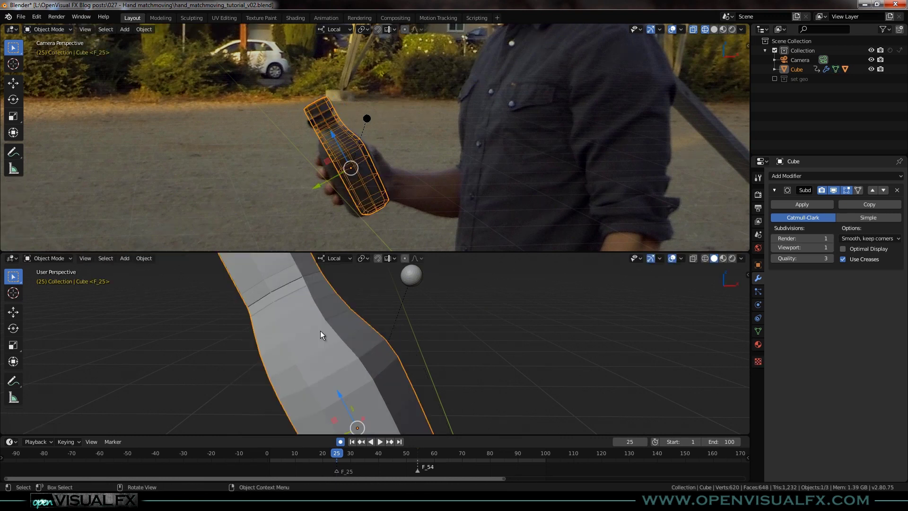
# - Preview the bottle with its Subdivision modifier at viewport level 2, and restore the level to 1
pyautogui.scroll(-2, 317, 334)
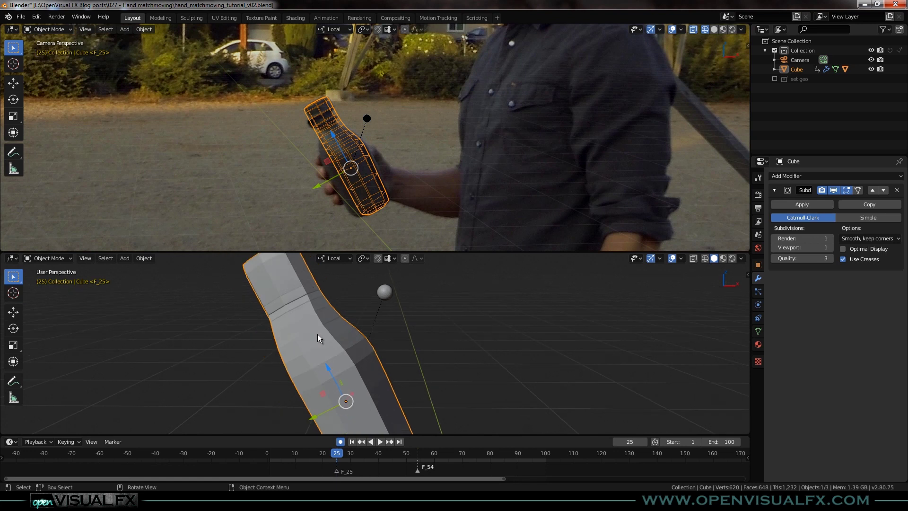
pyautogui.press('Tab')
pyautogui.keyDown('shift'); pyautogui.moveTo(312, 320); pyautogui.dragTo(410, 300, button='middle'); pyautogui.keyUp('shift')
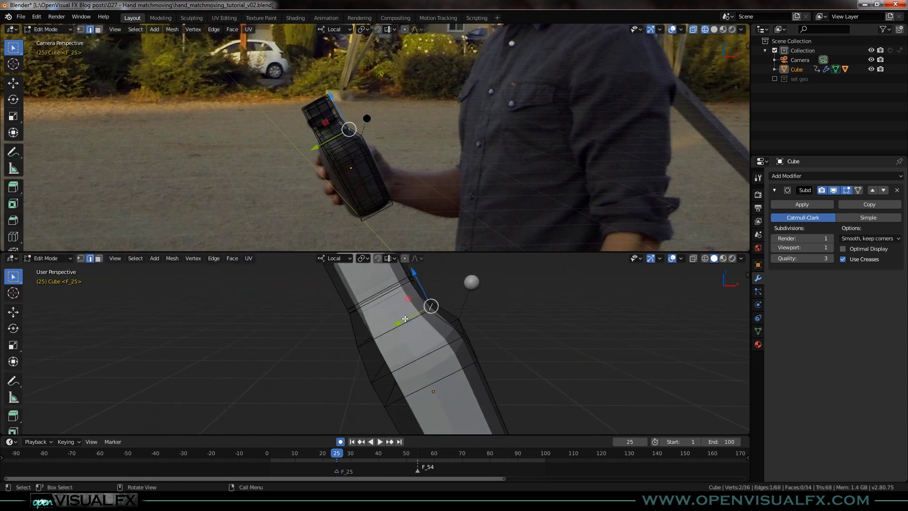
pyautogui.keyDown('shift'); pyautogui.moveTo(402, 386); pyautogui.dragTo(392, 355, button='middle'); pyautogui.keyUp('shift')
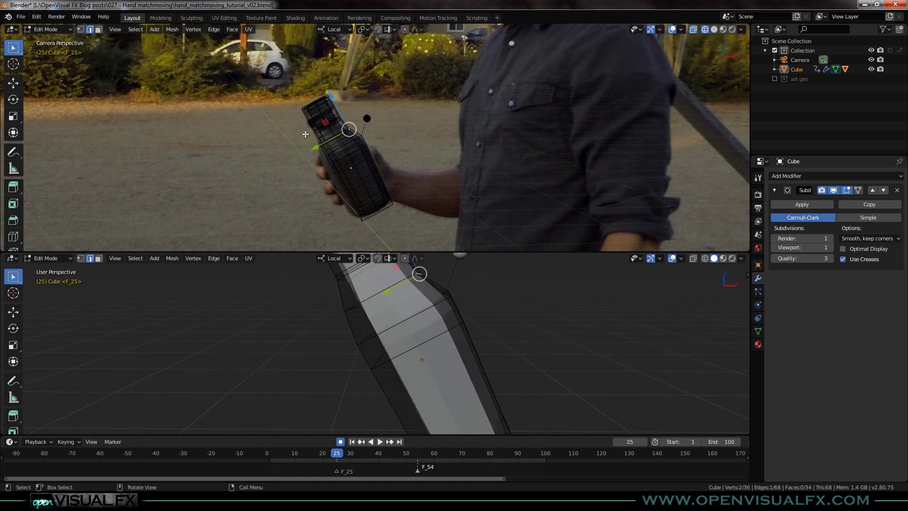
pyautogui.press('Tab')
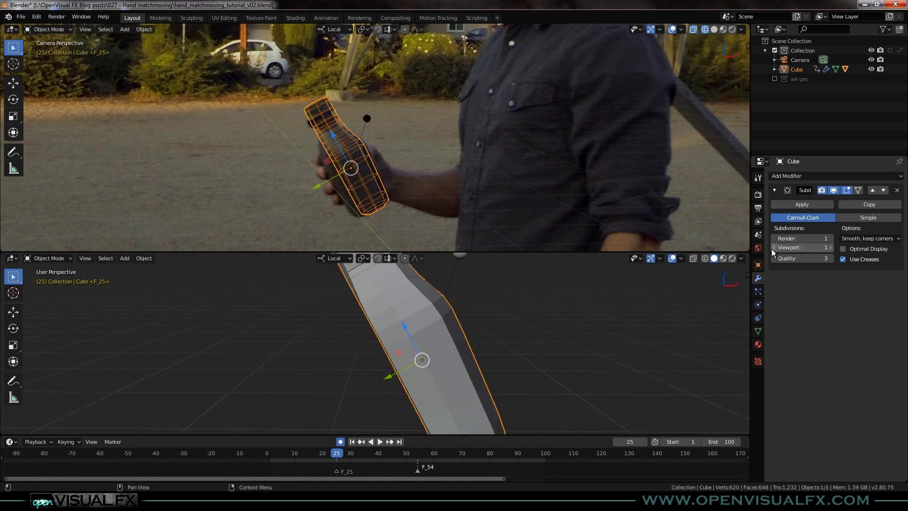
pyautogui.click(831, 248)
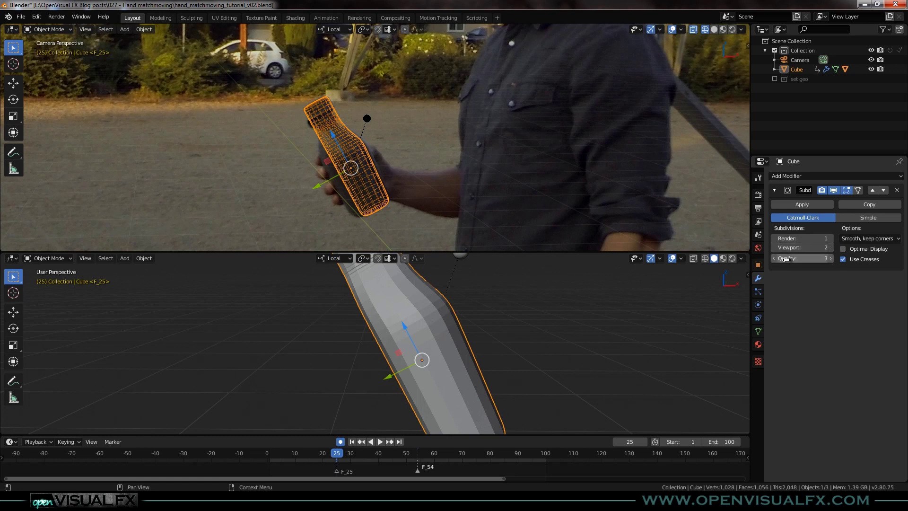
pyautogui.click(775, 248)
# - Try a loop cut in the narrow band where the bottle's cap meets the neck, and undo it
pyautogui.scroll(1, 406, 307)
pyautogui.keyDown('shift'); pyautogui.moveTo(404, 306); pyautogui.dragTo(395, 352, button='middle'); pyautogui.keyUp('shift')
pyautogui.press('Tab')
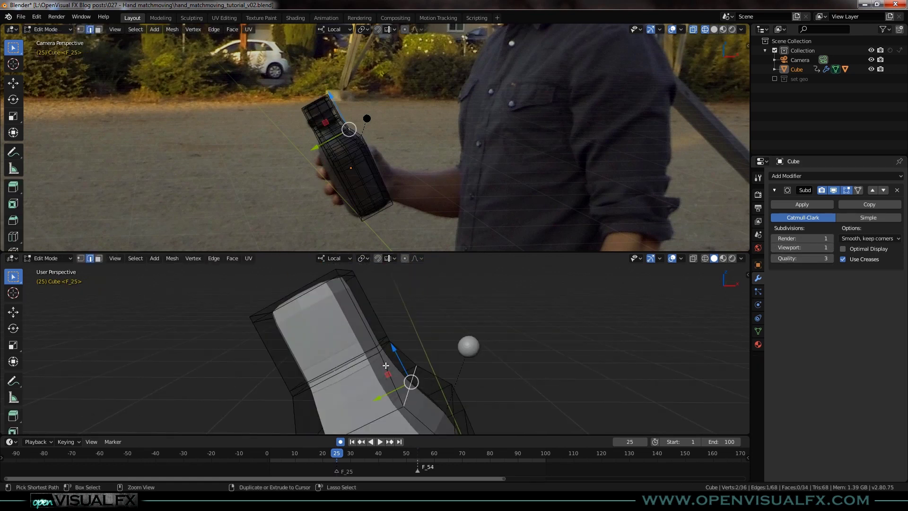
pyautogui.hotkey('ctrl', 'r')
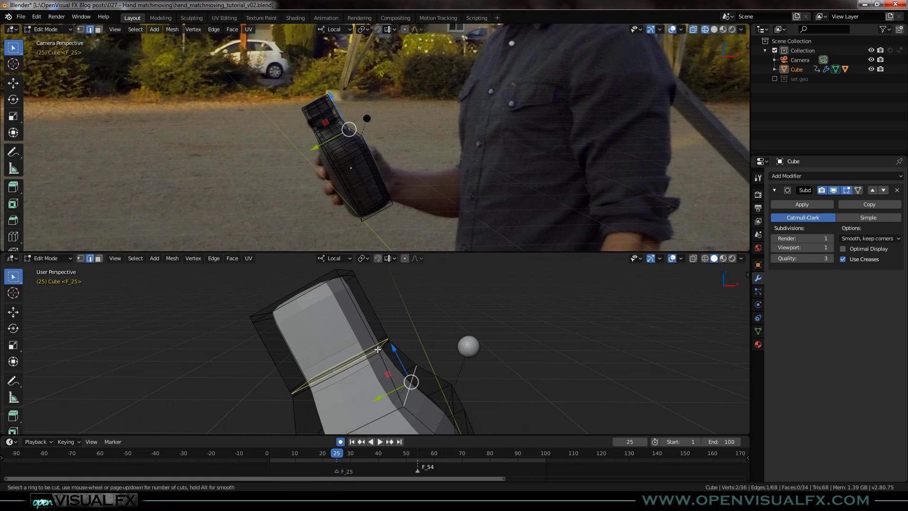
pyautogui.click(378, 349)
pyautogui.click(377, 349)
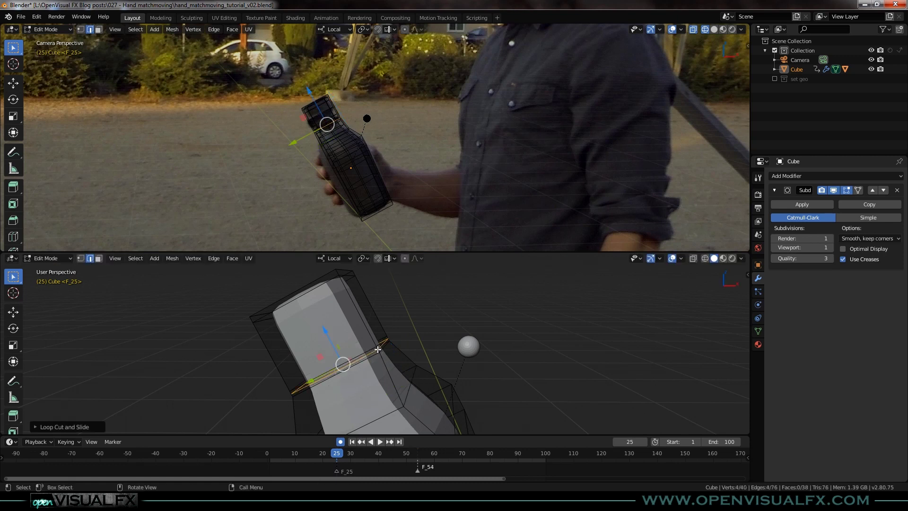
pyautogui.press('Tab')
pyautogui.press('Tab')
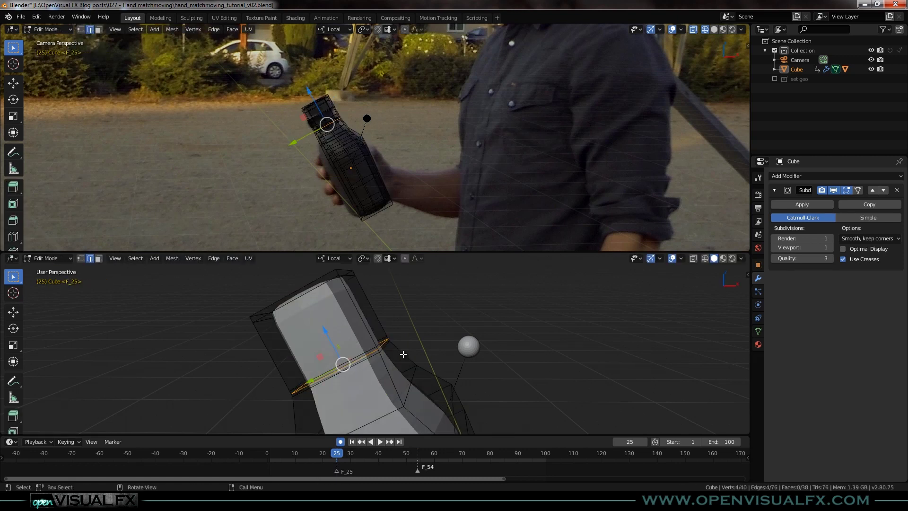
pyautogui.hotkey('ctrl', 'z')
pyautogui.hotkey('ctrl', 'z')
pyautogui.hotkey('ctrl', 'z')
# - Move the two edges on the bottle's left shoulder outward along local Y, and nudge the neck edge above them outward
pyautogui.keyDown('shift'); pyautogui.moveTo(376, 400); pyautogui.dragTo(374, 351, button='middle'); pyautogui.keyUp('shift')
pyautogui.scroll(-2, 373, 351)
pyautogui.keyDown('shift'); pyautogui.moveTo(389, 308); pyautogui.dragTo(309, 356, button='middle'); pyautogui.keyUp('shift')
pyautogui.click(341, 348)
pyautogui.keyDown('shift'); pyautogui.click(333, 321); pyautogui.keyUp('shift')
pyautogui.moveTo(295, 353); pyautogui.dragTo(281, 359)
pyautogui.click(304, 297)
pyautogui.moveTo(276, 316); pyautogui.dragTo(269, 319)
pyautogui.press('Tab')
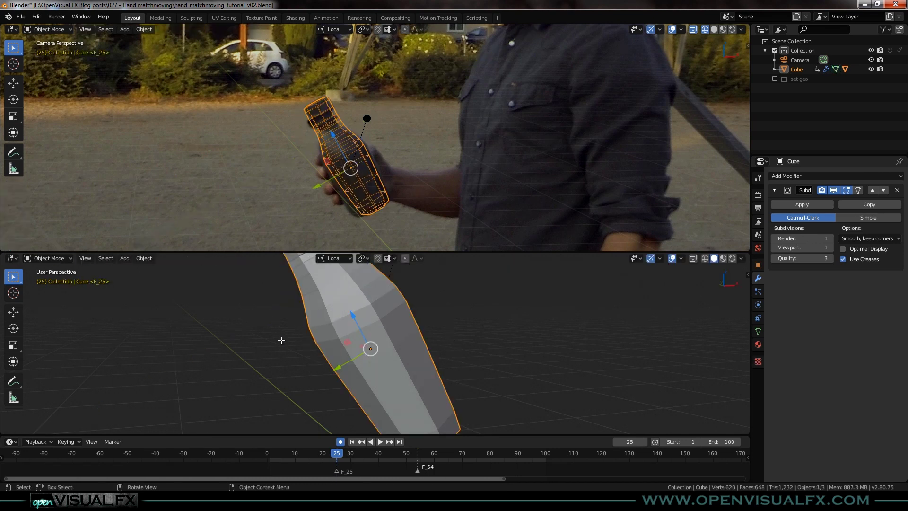
# - Fine-tune the local Y position of the two edges at the widest part of the bottle's left side against the footage
pyautogui.press('Tab')
pyautogui.click(310, 334)
pyautogui.keyDown('shift'); pyautogui.click(319, 357); pyautogui.keyUp('shift')
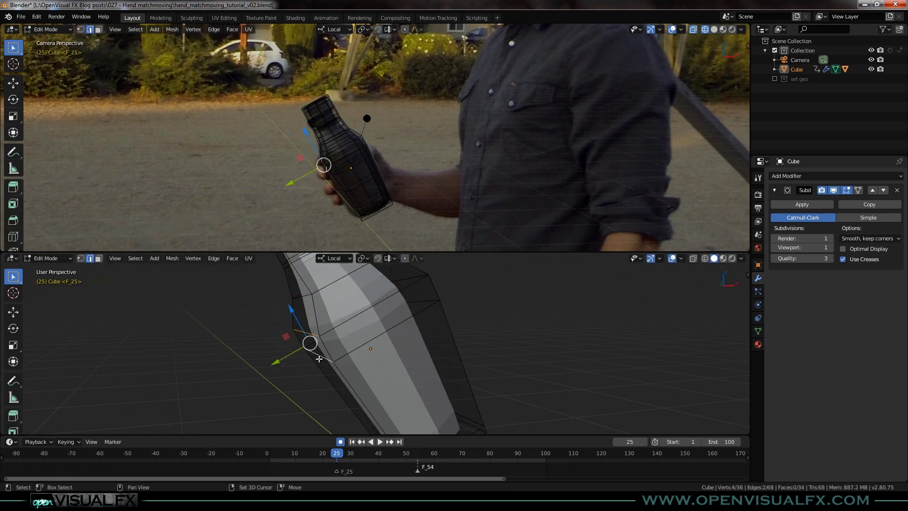
pyautogui.moveTo(277, 362); pyautogui.dragTo(274, 365)
pyautogui.press('Tab')
pyautogui.press('Tab')
pyautogui.press('Tab')
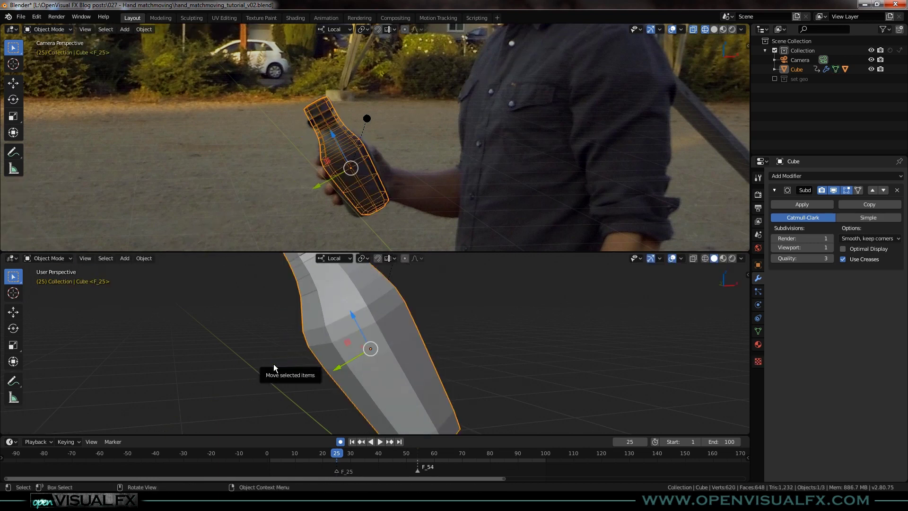
pyautogui.press('Tab')
pyautogui.moveTo(272, 363); pyautogui.dragTo(277, 364)
# - Move the two edges at the bottle's bottom left corner outward along local Y to fill out the base
pyautogui.keyDown('shift'); pyautogui.moveTo(368, 351); pyautogui.dragTo(299, 219, button='middle'); pyautogui.keyUp('shift')
pyautogui.click(324, 327)
pyautogui.keyDown('shift'); pyautogui.click(331, 337); pyautogui.keyUp('shift')
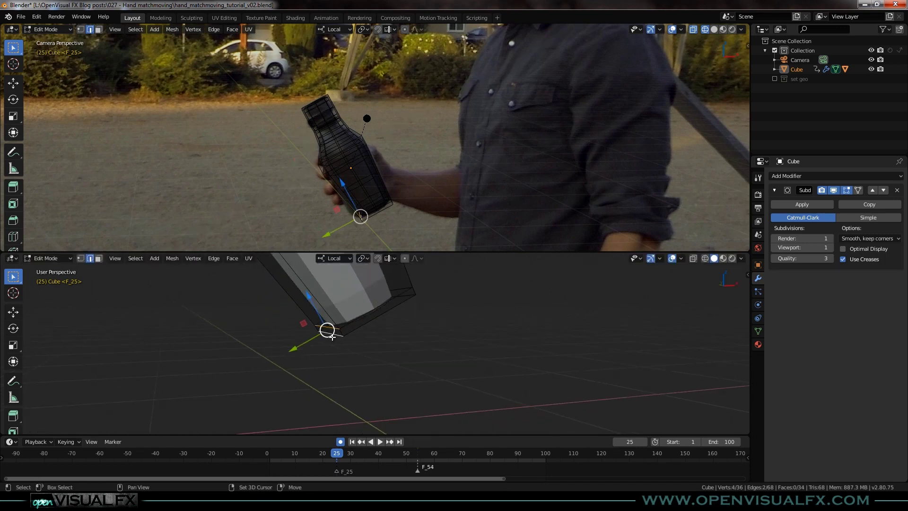
pyautogui.moveTo(305, 339); pyautogui.dragTo(281, 356)
pyautogui.press('Tab')
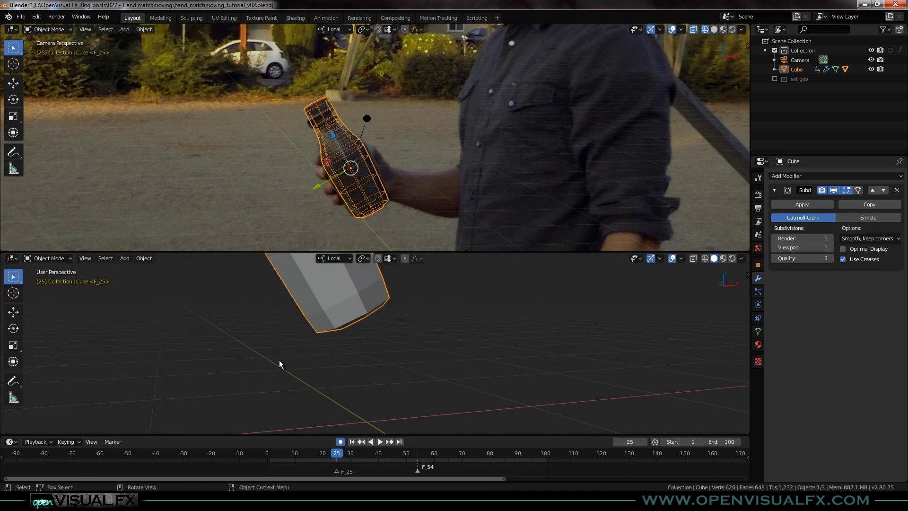
# - Nudge the single edge on the bottle's right shoulder slightly outward along local Y
pyautogui.keyDown('shift'); pyautogui.moveTo(384, 339); pyautogui.dragTo(410, 402, button='middle'); pyautogui.keyUp('shift')
pyautogui.moveTo(411, 310); pyautogui.dragTo(373, 362, button='middle')
pyautogui.keyDown('shift'); pyautogui.moveTo(358, 308); pyautogui.dragTo(349, 360, button='middle'); pyautogui.keyUp('shift')
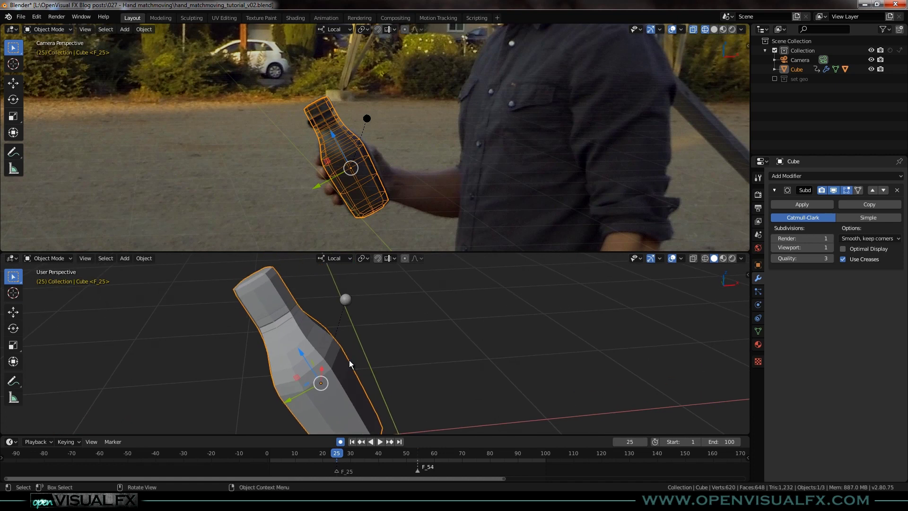
pyautogui.press('Tab')
pyautogui.click(348, 357)
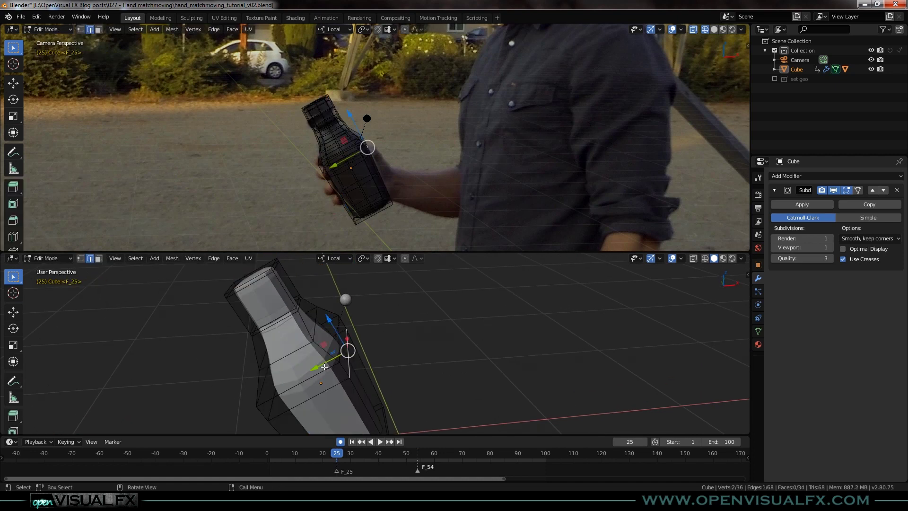
pyautogui.moveTo(324, 368); pyautogui.dragTo(329, 367)
pyautogui.press('Tab')
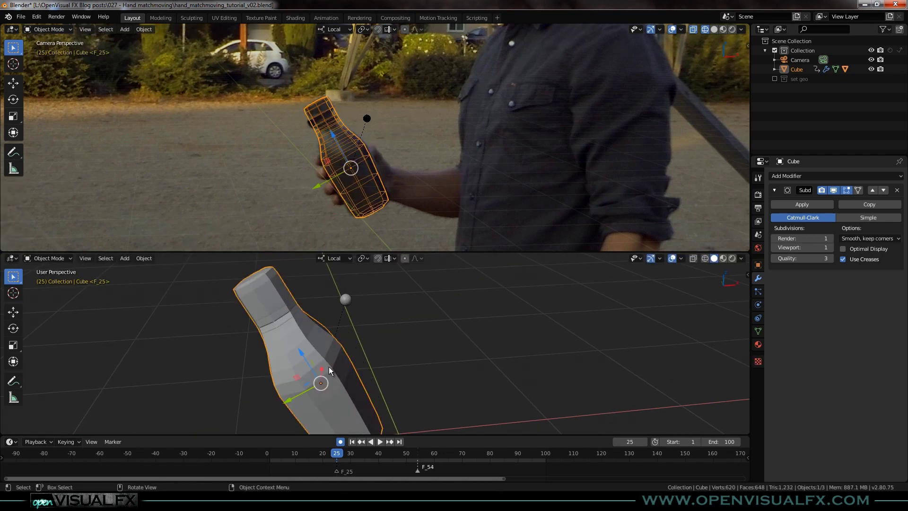
# - Move the small sphere beside the bottle onto the right side of its neck, just above the shoulder
pyautogui.scroll(-2, 395, 147)
pyautogui.moveTo(430, 333); pyautogui.dragTo(349, 346, button='middle')
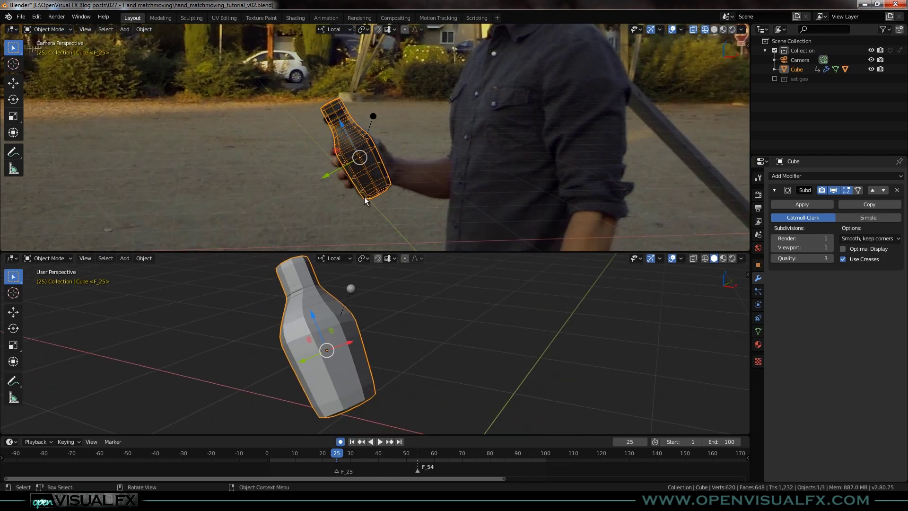
pyautogui.click(352, 287)
pyautogui.moveTo(340, 336); pyautogui.dragTo(381, 338, button='middle')
pyautogui.press('g')
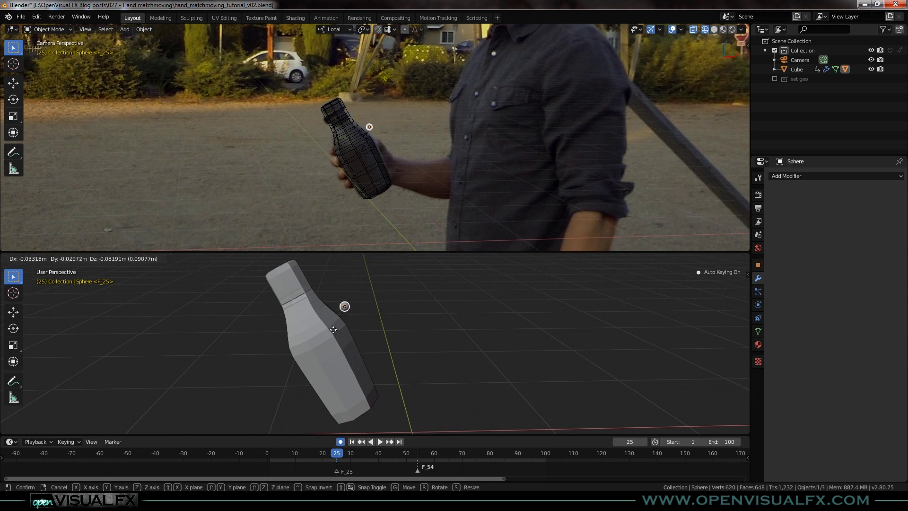
pyautogui.click(318, 326)
pyautogui.press('Tab')
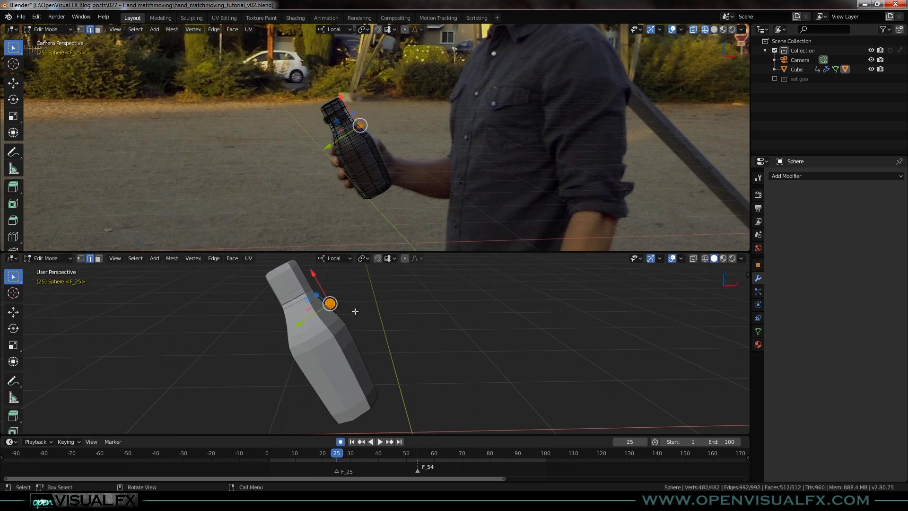
pyautogui.press('Tab')
# - Select the bottle's whole cap section and scale it slightly narrower, excluding the local Z axis, to match the footage
pyautogui.click(339, 353)
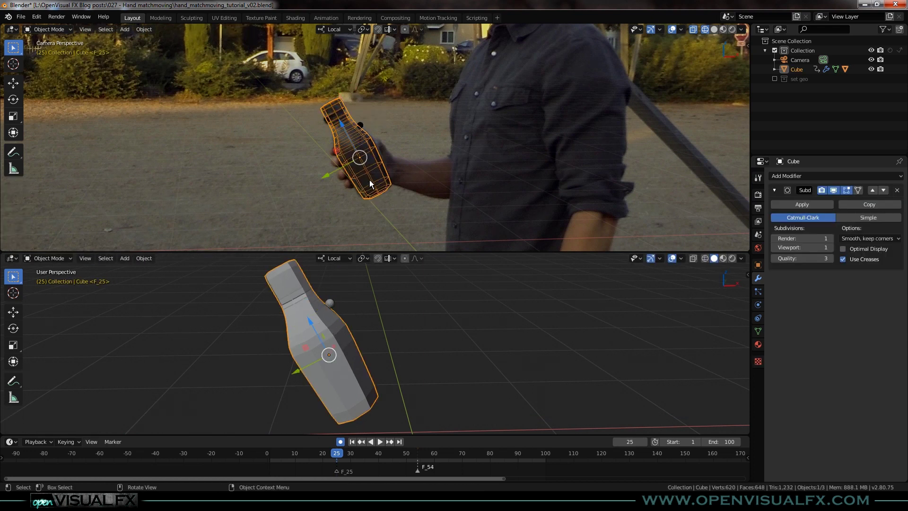
pyautogui.scroll(2, 362, 143)
pyautogui.scroll(2, 351, 100)
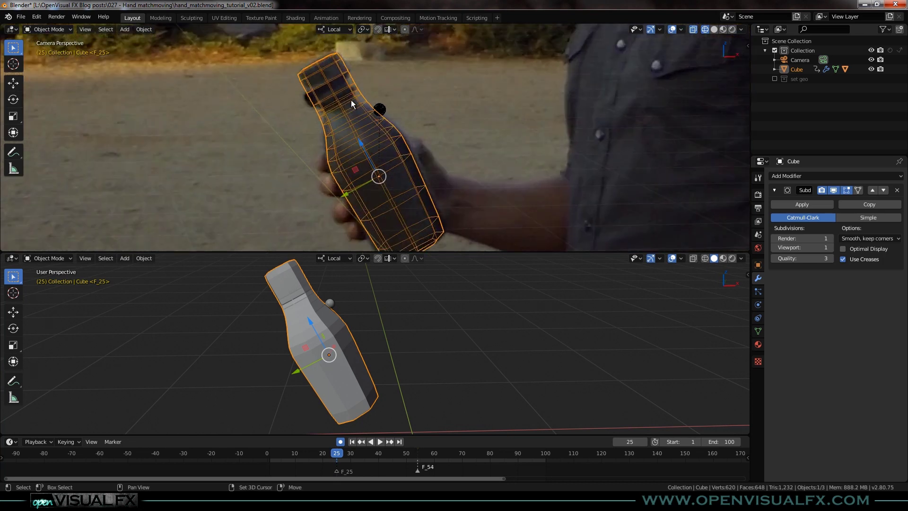
pyautogui.keyDown('shift'); pyautogui.moveTo(351, 100); pyautogui.dragTo(358, 121, button='middle'); pyautogui.keyUp('shift')
pyautogui.keyDown('shift'); pyautogui.moveTo(307, 339); pyautogui.dragTo(343, 390, button='middle'); pyautogui.keyUp('shift')
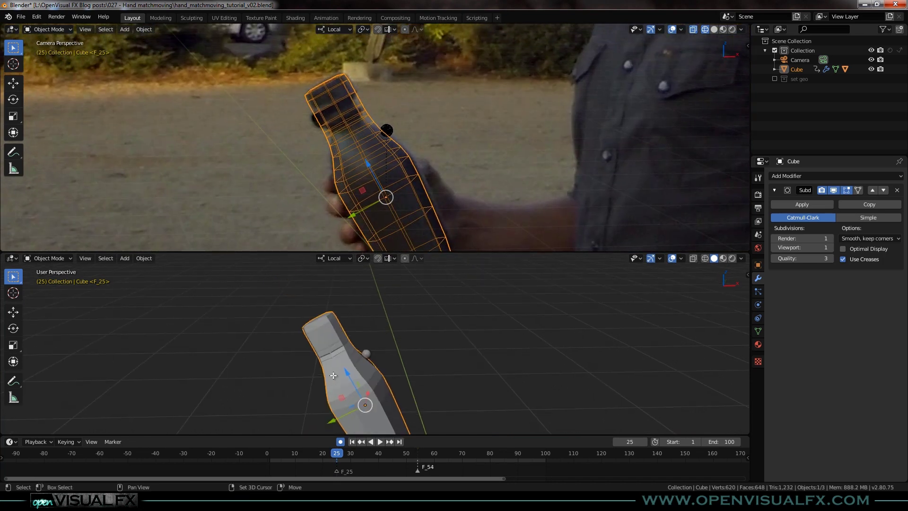
pyautogui.press('Tab')
pyautogui.moveTo(329, 330); pyautogui.dragTo(329, 346, button='middle')
pyautogui.keyDown('alt'); pyautogui.click(325, 325); pyautogui.keyUp('alt')
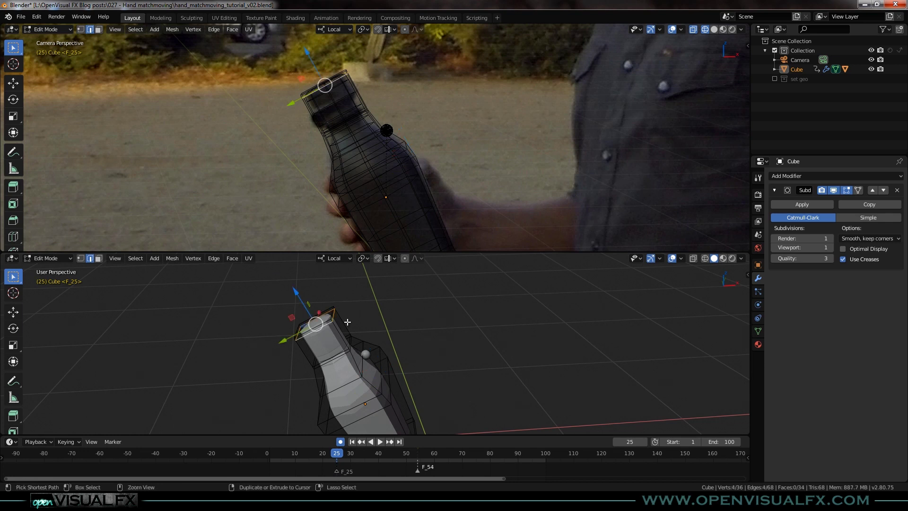
pyautogui.press('ctrl+KP_Add')
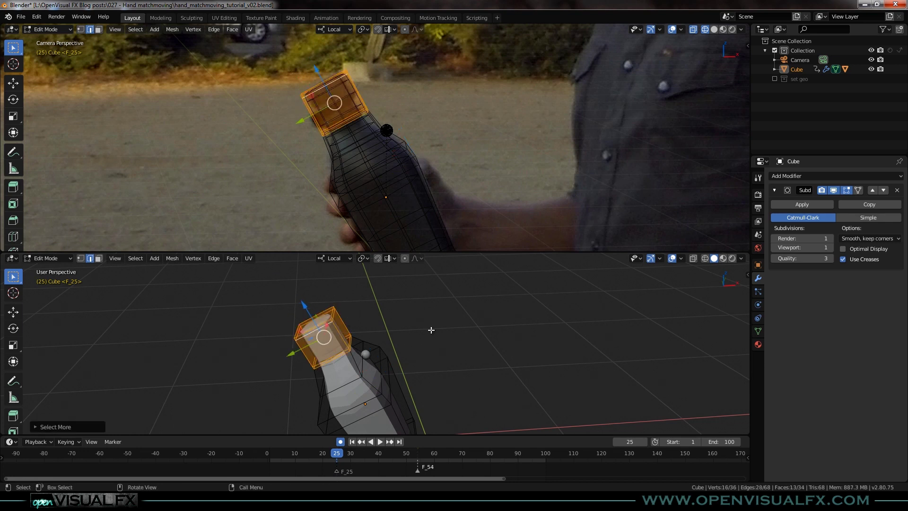
pyautogui.press('s')
pyautogui.hotkey('shift', 'z')
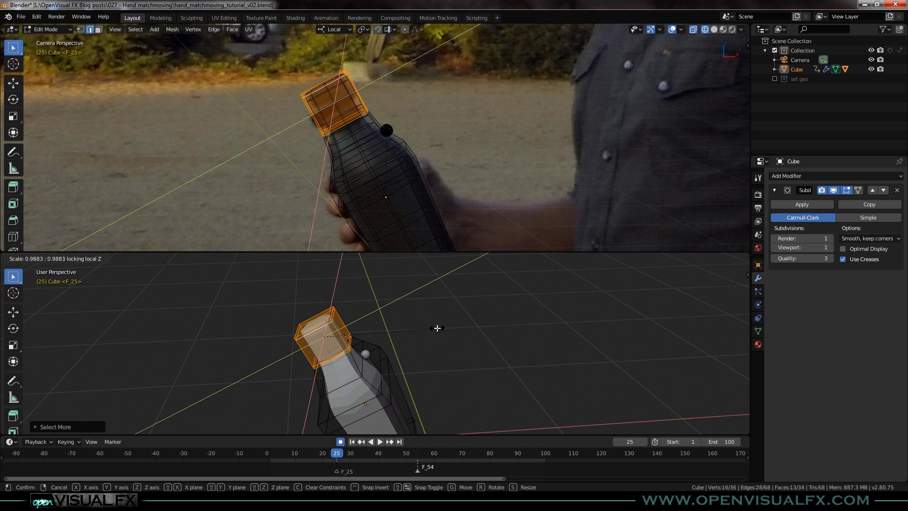
pyautogui.click(429, 326)
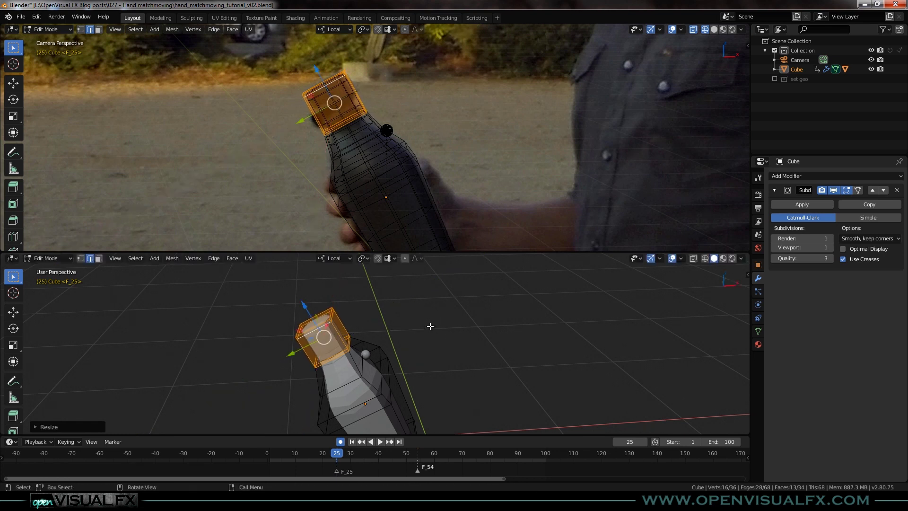
pyautogui.press('Tab')
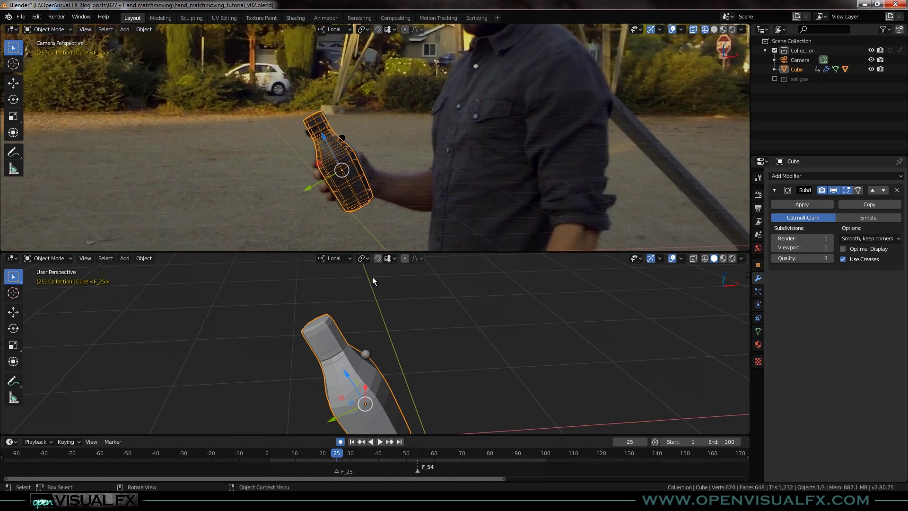
pyautogui.scroll(-5, 416, 354)
pyautogui.scroll(-1, 416, 354)
pyautogui.keyDown('shift'); pyautogui.moveTo(412, 379); pyautogui.dragTo(341, 370, button='middle'); pyautogui.keyUp('shift')
pyautogui.scroll(-2, 374, 347)
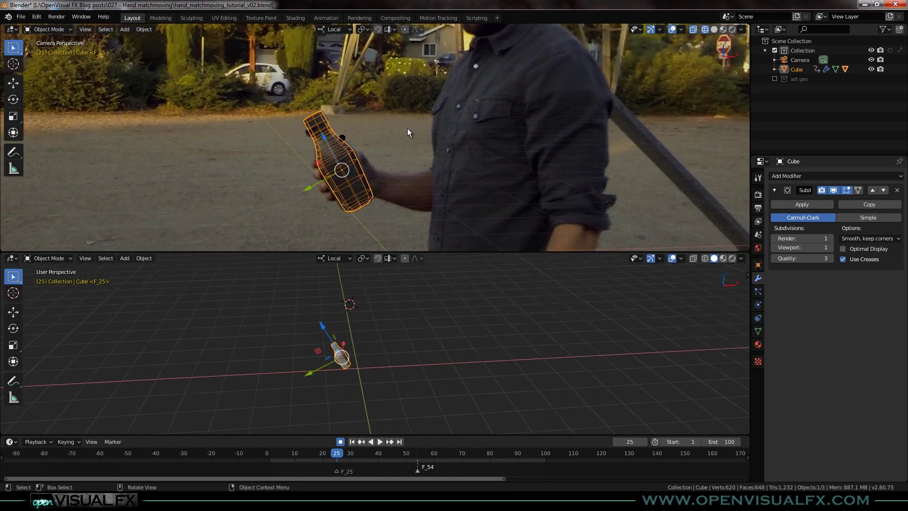
# - Save the file while scrubbing back through the footage, ending on frame 1
pyautogui.scroll(-3, 414, 152)
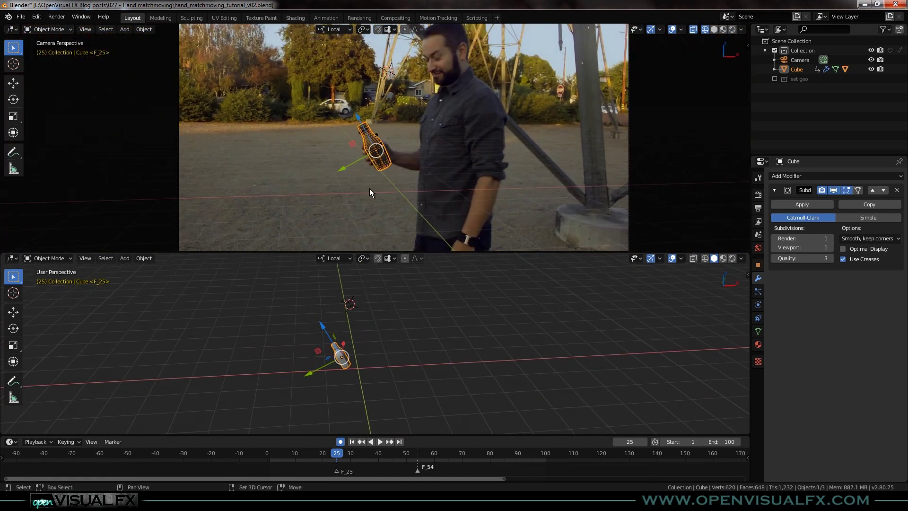
pyautogui.moveTo(343, 452)
pyautogui.mouseDown()
pyautogui.moveTo(381, 462)
pyautogui.moveTo(294, 460)
pyautogui.moveTo(328, 456)
pyautogui.mouseUp()
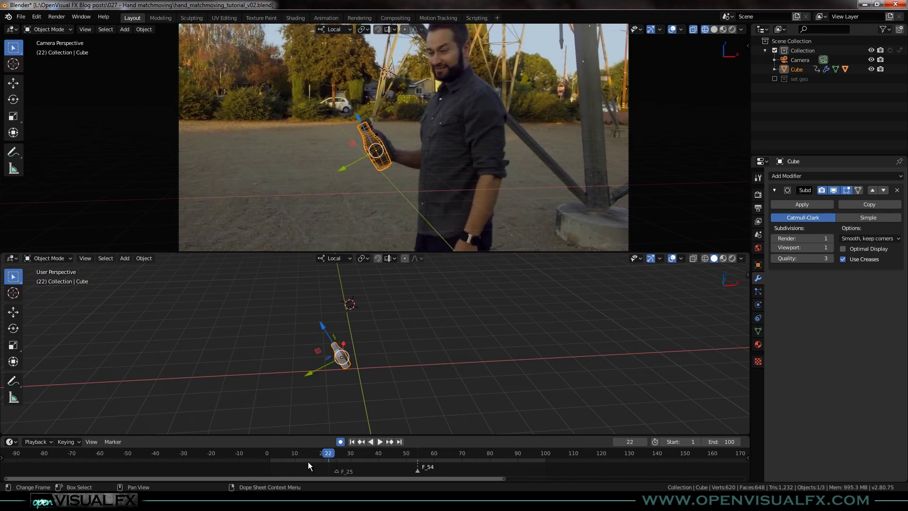
pyautogui.moveTo(326, 453)
pyautogui.mouseDown()
pyautogui.moveTo(267, 453)
pyautogui.moveTo(309, 455)
pyautogui.mouseUp()
pyautogui.hotkey('ctrl', 's')
pyautogui.moveTo(305, 453); pyautogui.dragTo(249, 462)
# - Rotate the bottle in the camera view until it lies nearly horizontal like the bottle in the footage at frame 1
pyautogui.scroll(5, 370, 134)
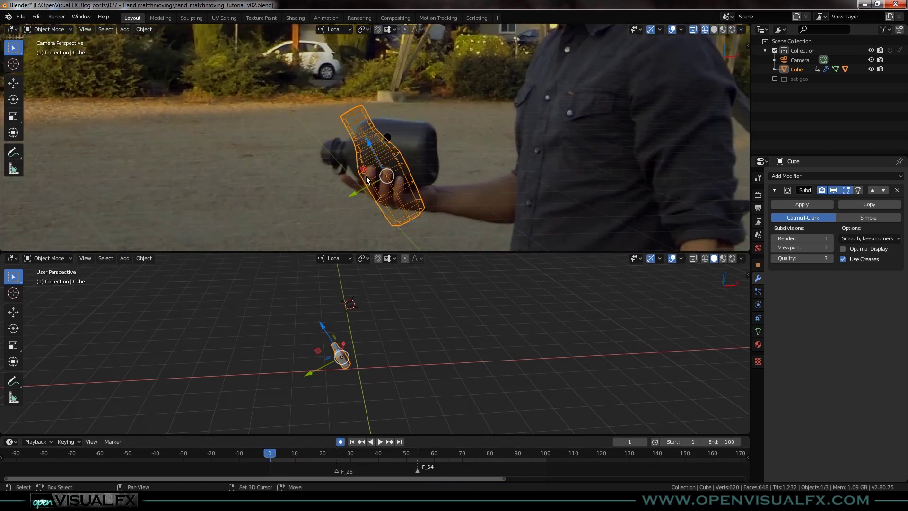
pyautogui.keyDown('shift'); pyautogui.moveTo(367, 169); pyautogui.dragTo(363, 153, button='middle'); pyautogui.keyUp('shift')
pyautogui.press('r')
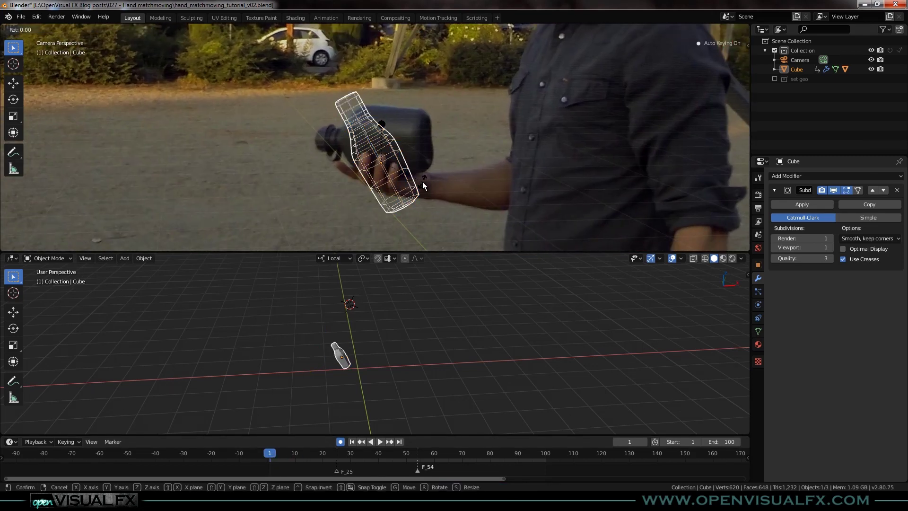
pyautogui.click(425, 141)
pyautogui.press('s')
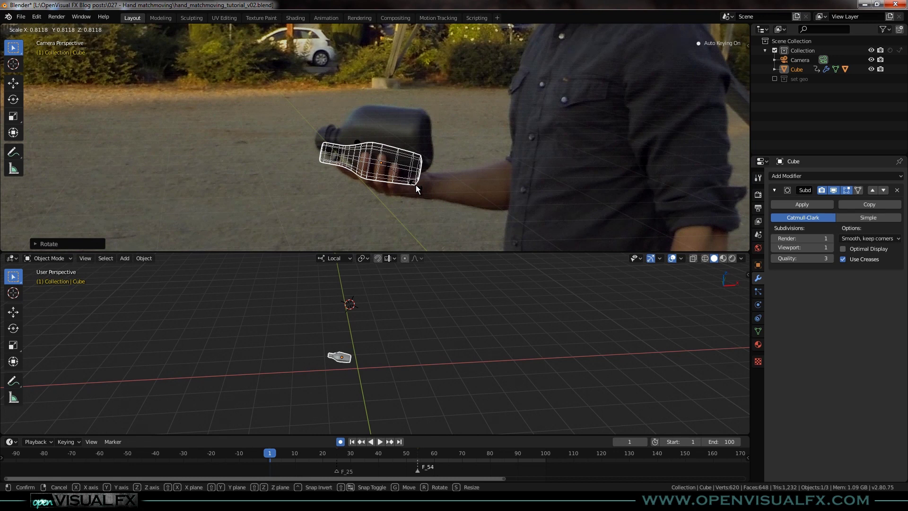
pyautogui.rightClick(416, 186)
# - Rotate the bottle about its local Z axis to turn its broad side to the camera, then move it up over the footage bottle
pyautogui.press('r')
pyautogui.press('z')
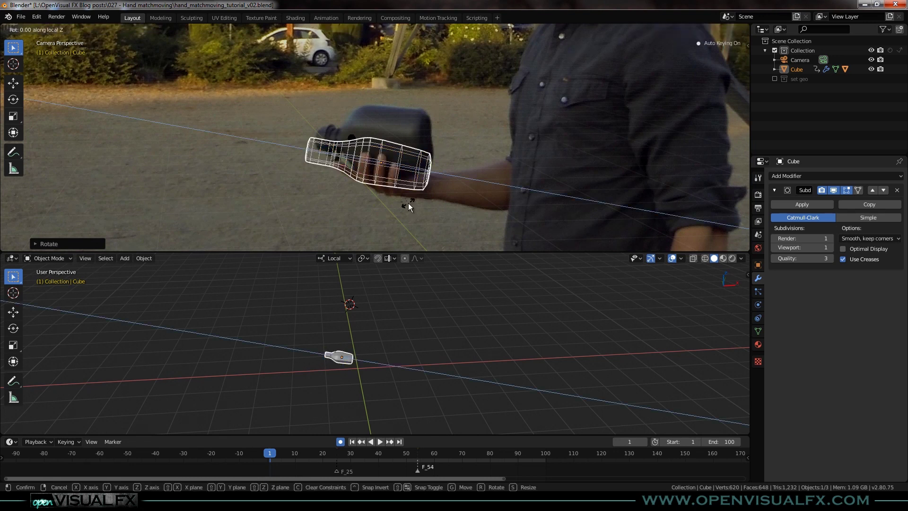
pyautogui.click(407, 163)
pyautogui.moveTo(376, 353); pyautogui.dragTo(478, 371, button='middle')
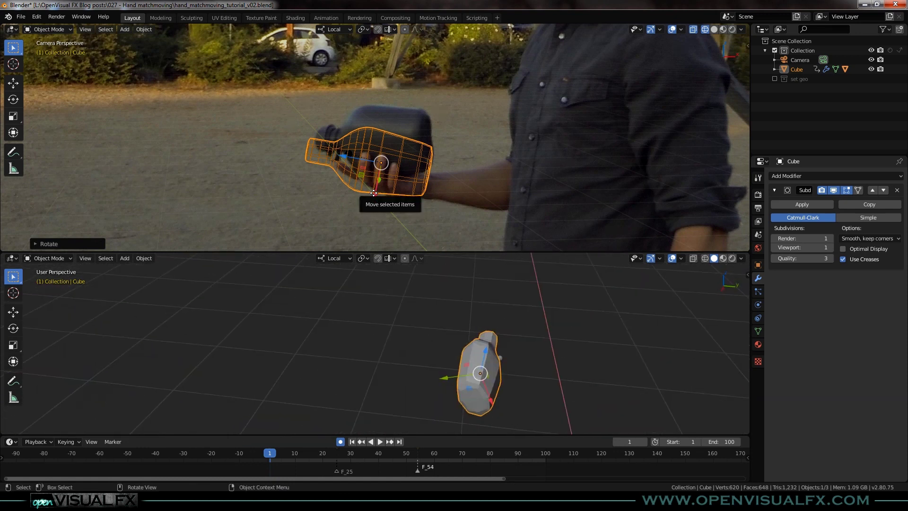
pyautogui.press('g')
pyautogui.click(469, 167)
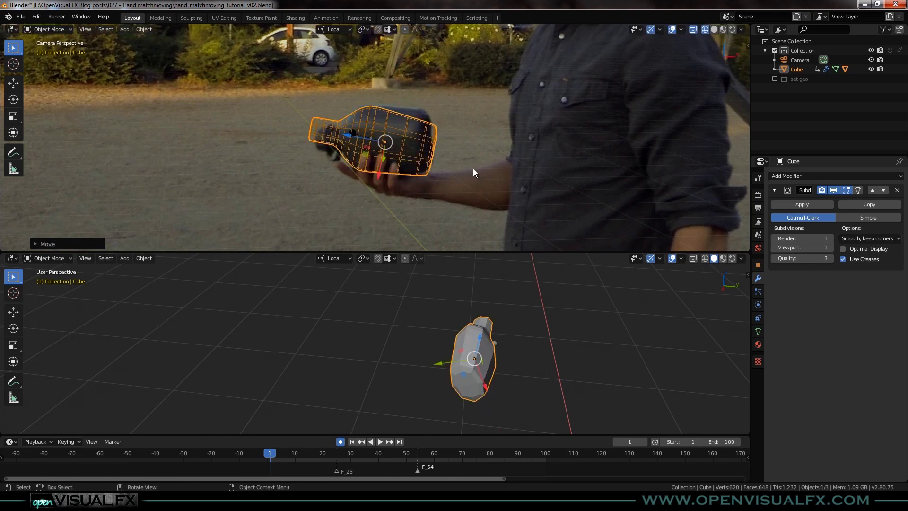
# - Rotate the bottle about 10° around its local Y axis and about 6° around its local X axis
pyautogui.press('r')
pyautogui.press('y')
pyautogui.press('y')
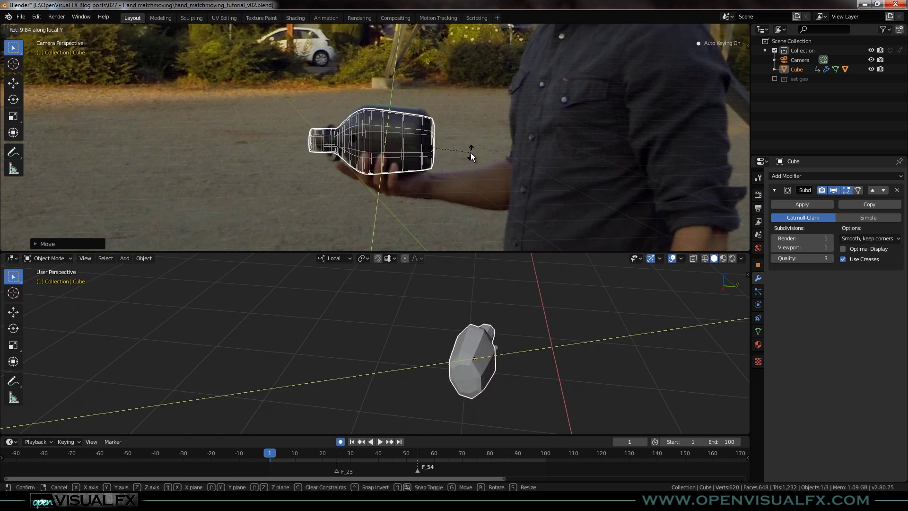
pyautogui.click(470, 152)
pyautogui.press('r')
pyautogui.press('x')
pyautogui.press('x')
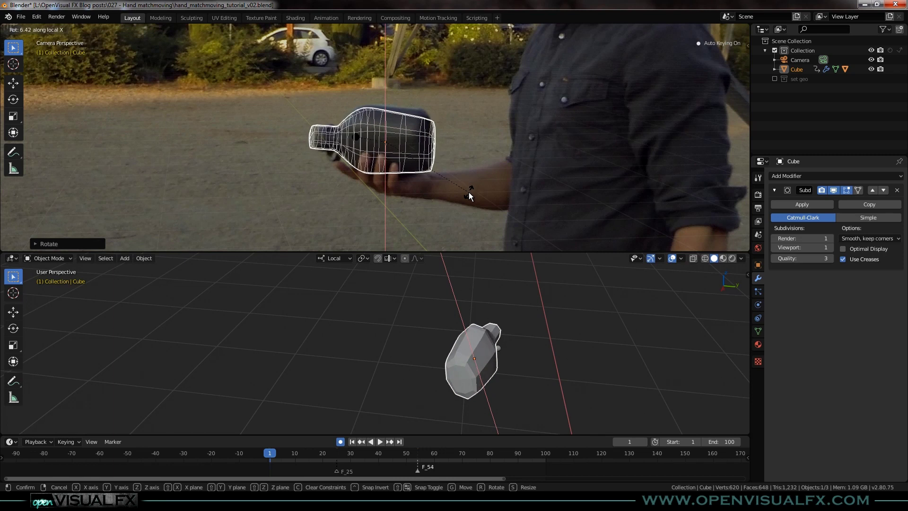
pyautogui.click(469, 196)
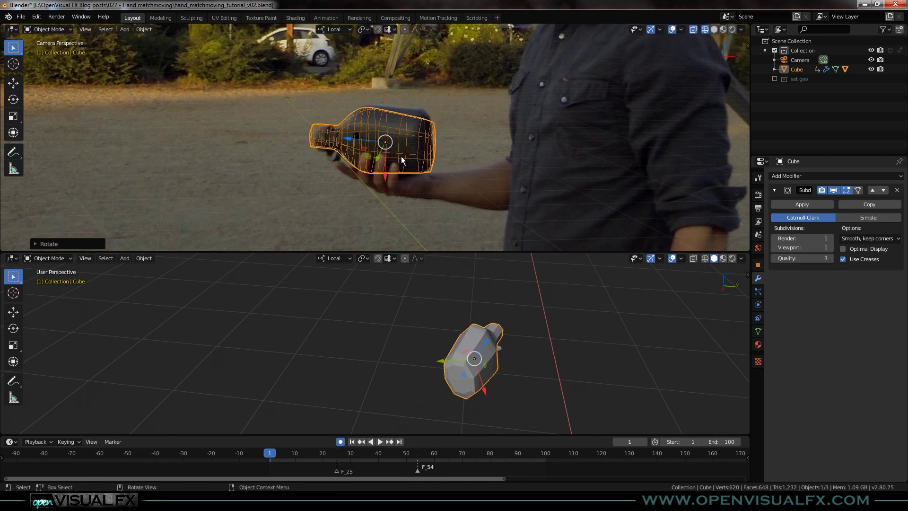
# - Refine the bottle's tilt with a rotation of about 5° around local Y and a slight one around local X
pyautogui.press('r')
pyautogui.press('y')
pyautogui.press('y')
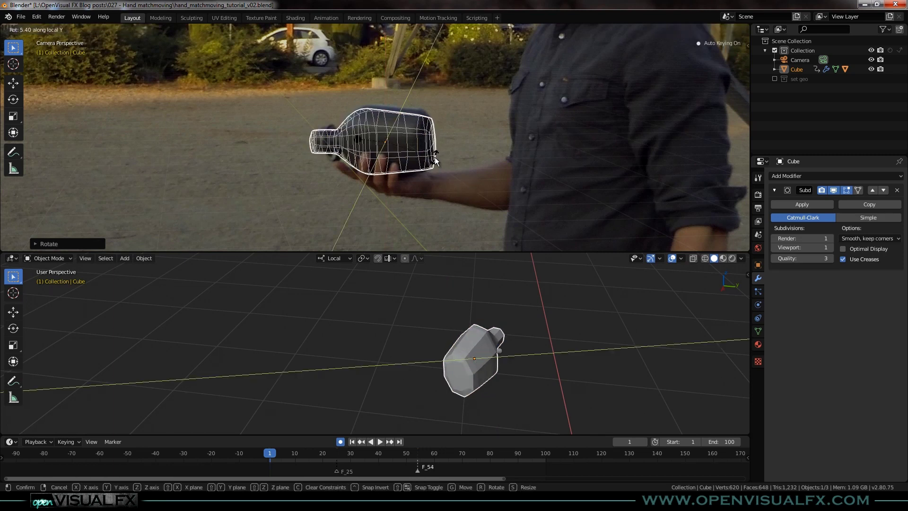
pyautogui.click(435, 157)
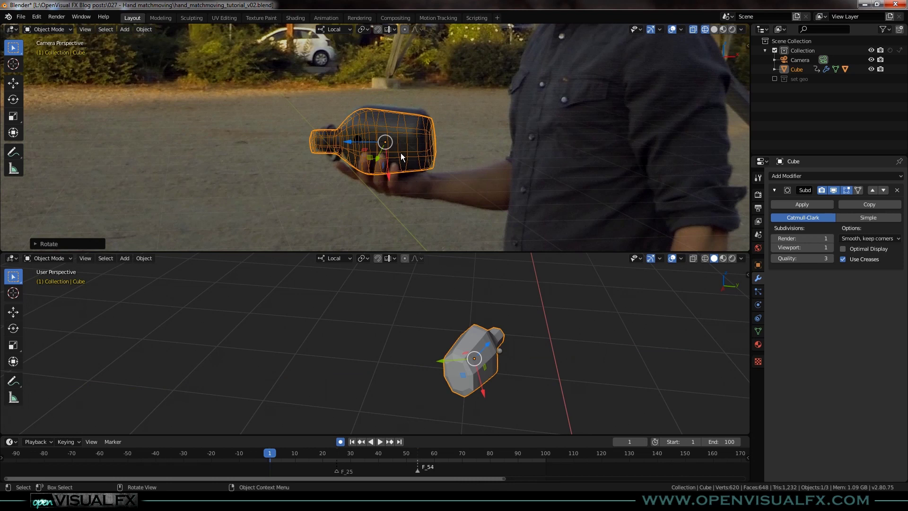
pyautogui.scroll(2, 404, 162)
pyautogui.keyDown('shift'); pyautogui.moveTo(404, 155); pyautogui.dragTo(429, 166, button='middle'); pyautogui.keyUp('shift')
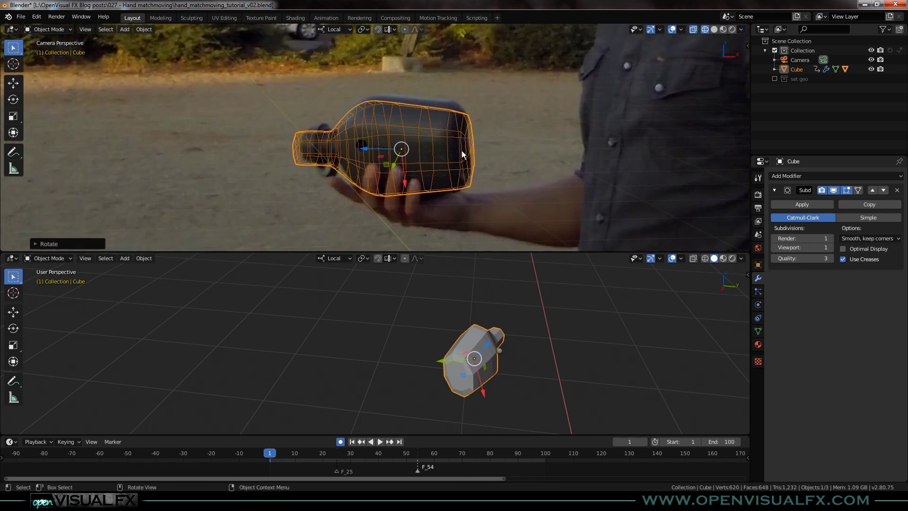
pyautogui.press('r')
pyautogui.press('x')
pyautogui.press('x')
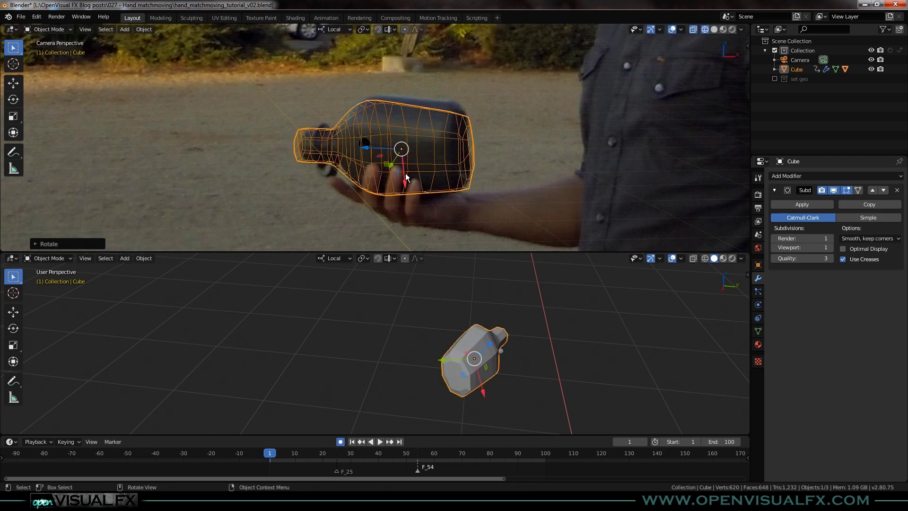
# - Shift the bottle about 0.016 m toward its base along local Z and scale it slightly shorter along that axis
pyautogui.press('g')
pyautogui.press('z')
pyautogui.press('z')
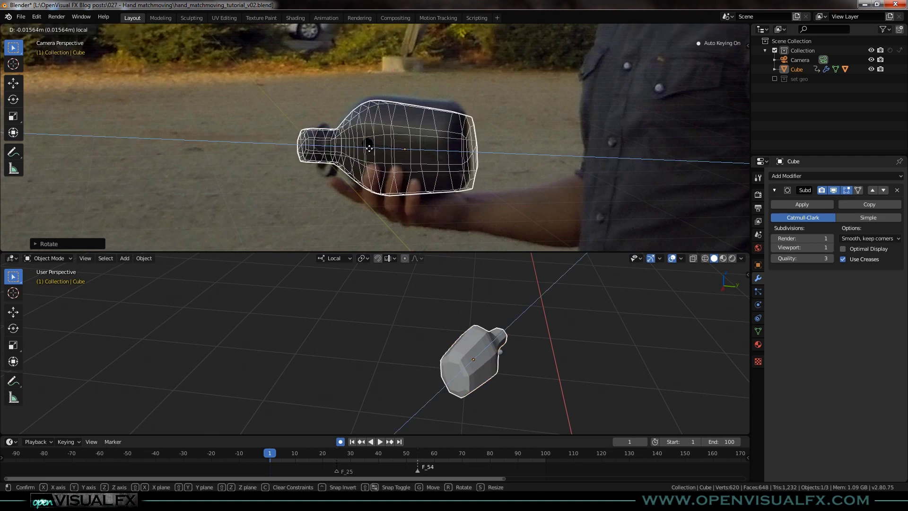
pyautogui.click(367, 148)
pyautogui.press('s')
pyautogui.press('z')
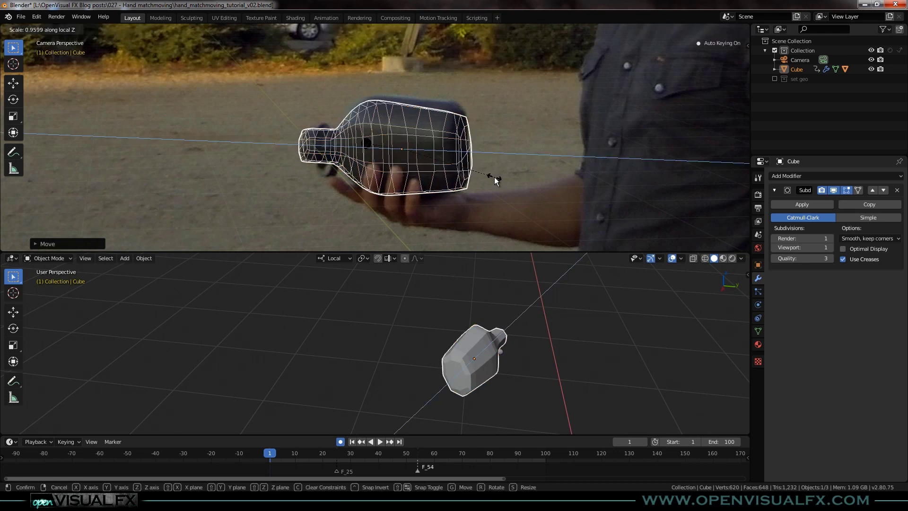
pyautogui.click(475, 174)
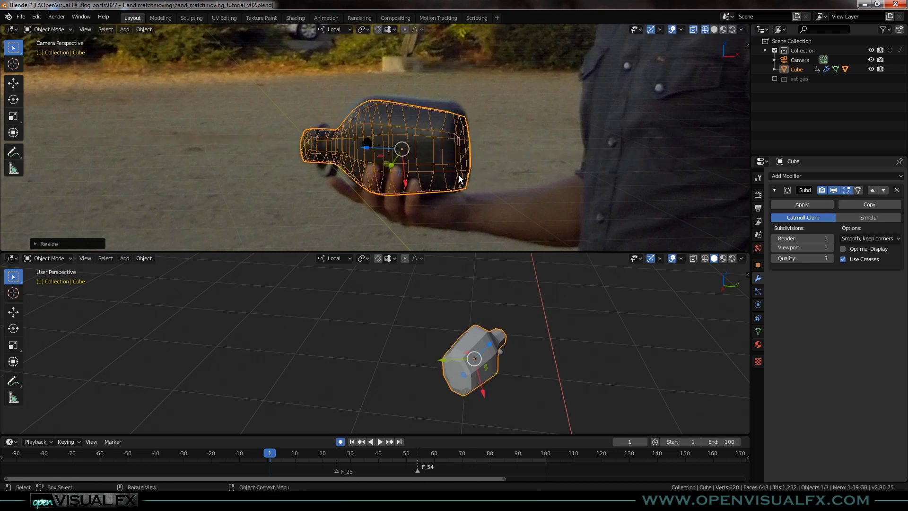
# - Nudge the bottle slightly upward along its local X axis and scale it to about 1.03 along that axis
pyautogui.press('g')
pyautogui.press('z')
pyautogui.press('z')
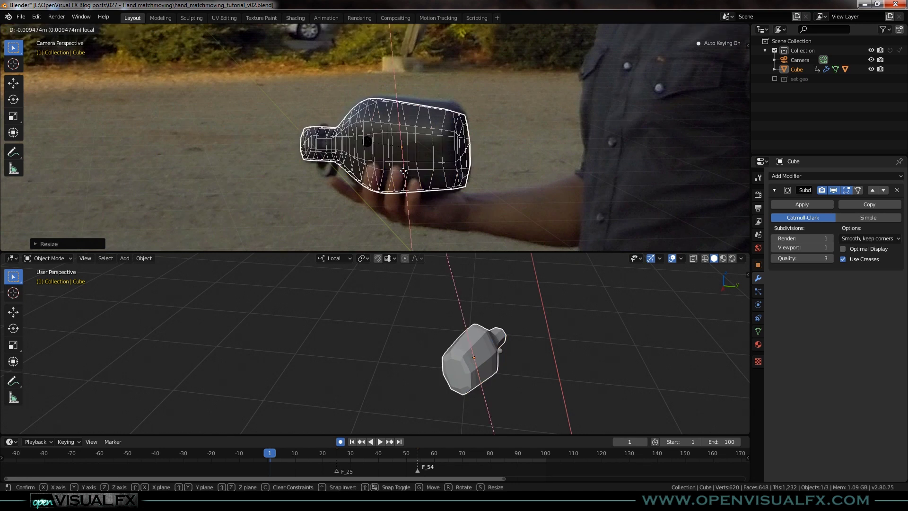
pyautogui.click(403, 171)
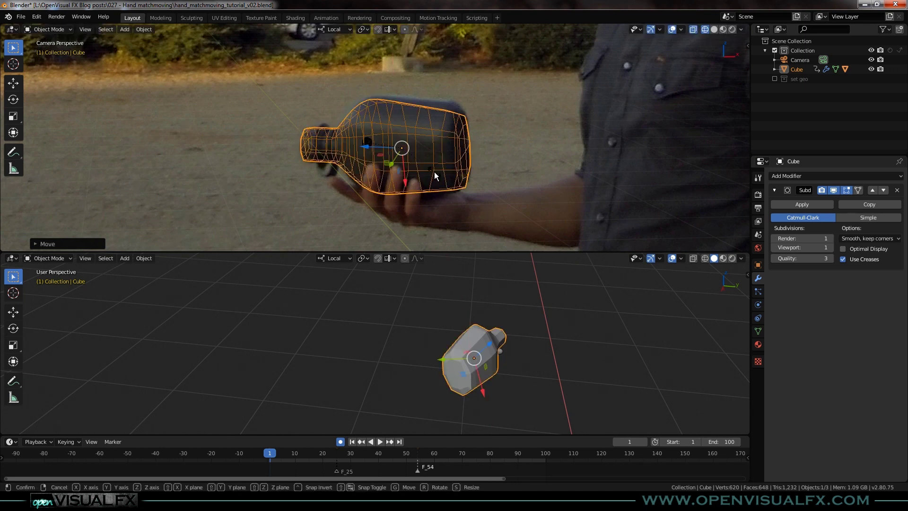
pyautogui.press('s')
pyautogui.press('x')
pyautogui.press('x')
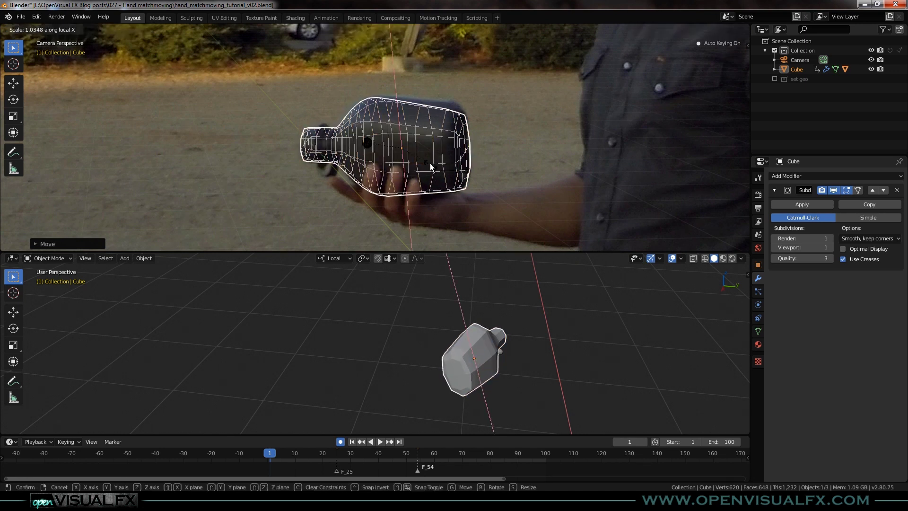
pyautogui.click(432, 166)
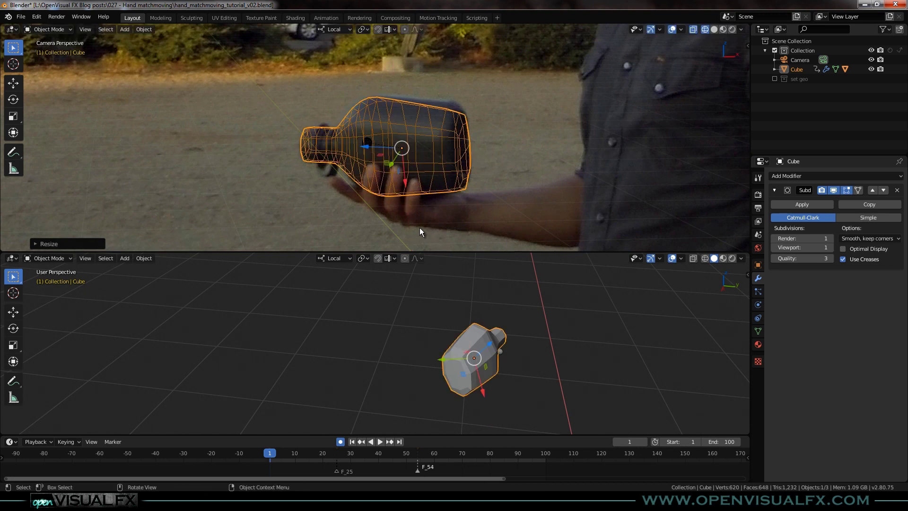
# - Select the bottle's bottom face, grow the selection to the surrounding base faces, and scale them slightly wider along local X
pyautogui.press('Tab')
pyautogui.click(459, 117)
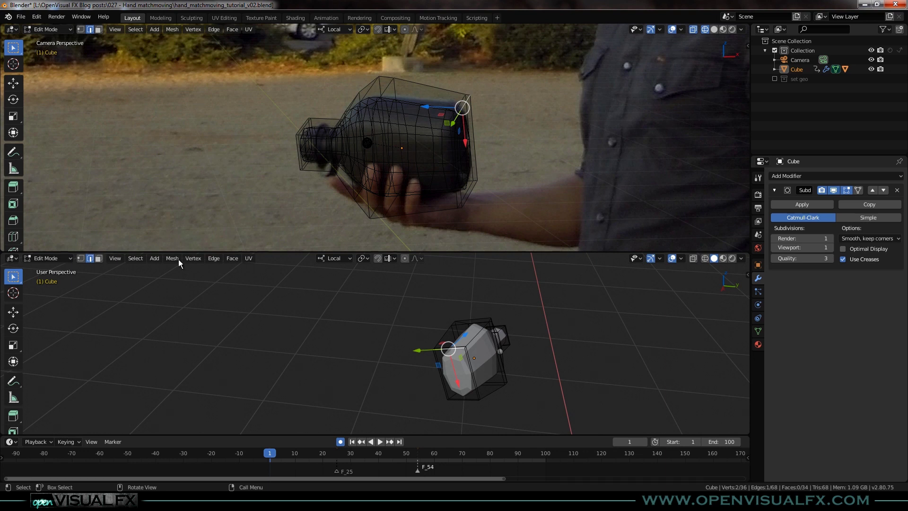
pyautogui.click(99, 258)
pyautogui.click(470, 138)
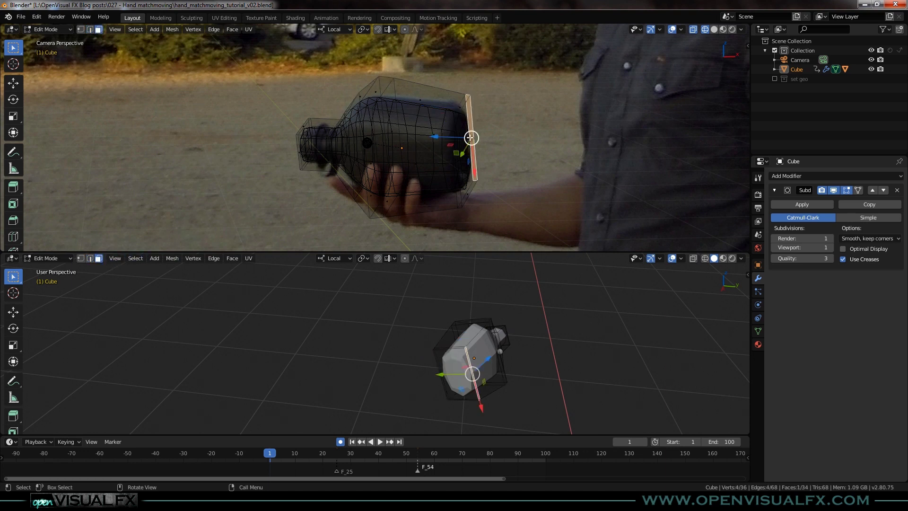
pyautogui.click(455, 389)
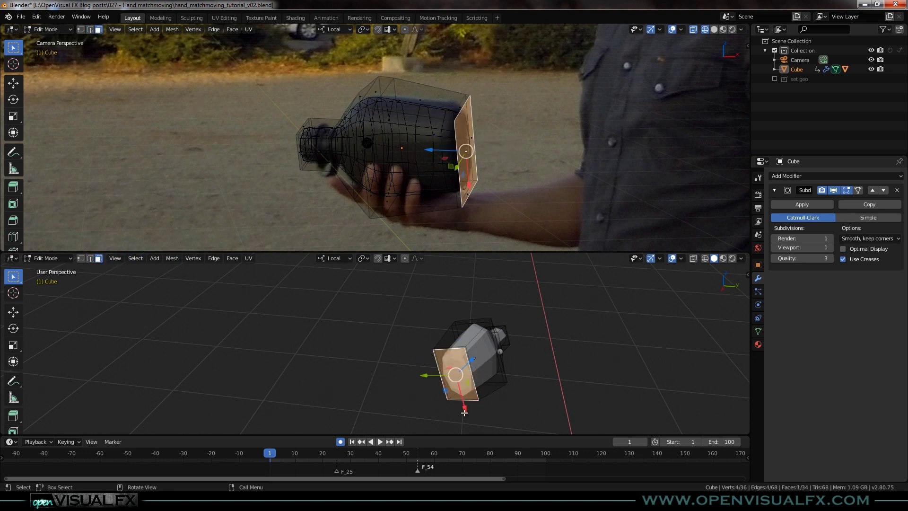
pyautogui.press('ctrl+KP_Add')
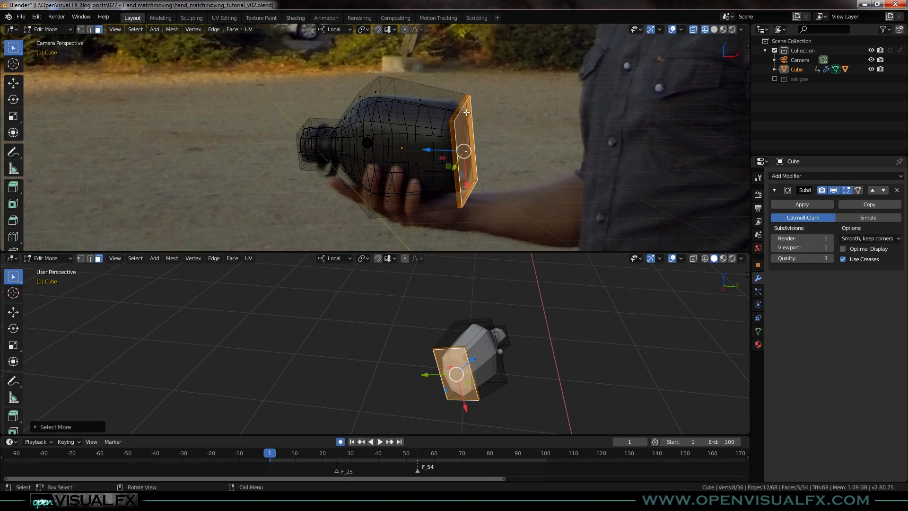
pyautogui.press('s')
pyautogui.press('x')
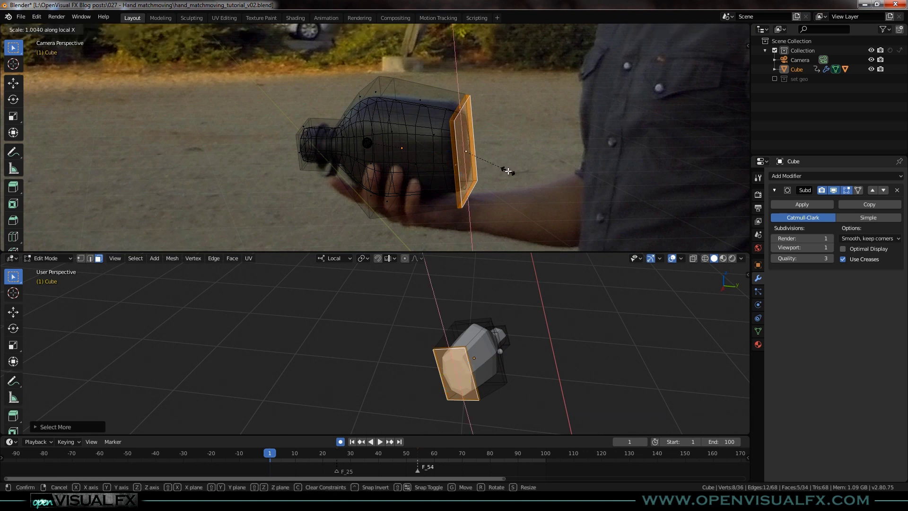
pyautogui.click(512, 176)
pyautogui.press('Tab')
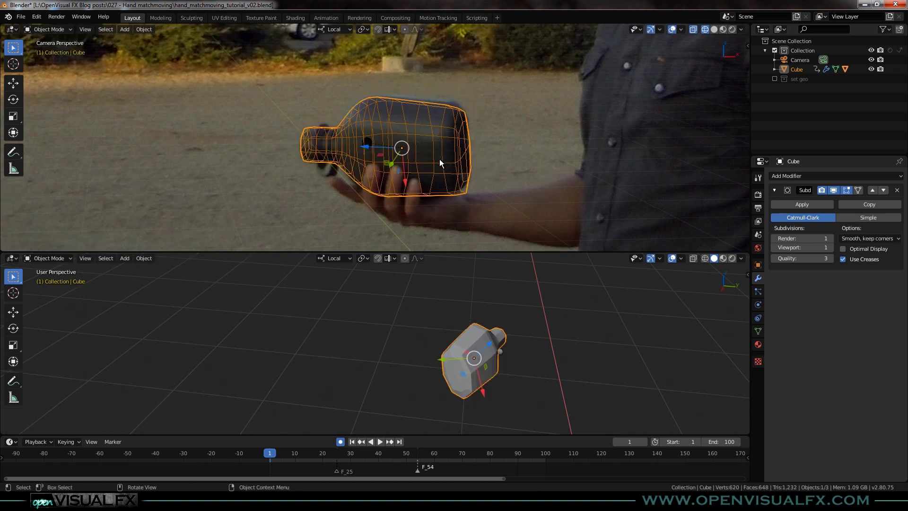
# - Rotate the whole bottle about 4° around its local Z axis
pyautogui.scroll(-1, 417, 151)
pyautogui.keyDown('shift'); pyautogui.moveTo(447, 159); pyautogui.dragTo(412, 174, button='middle'); pyautogui.keyUp('shift')
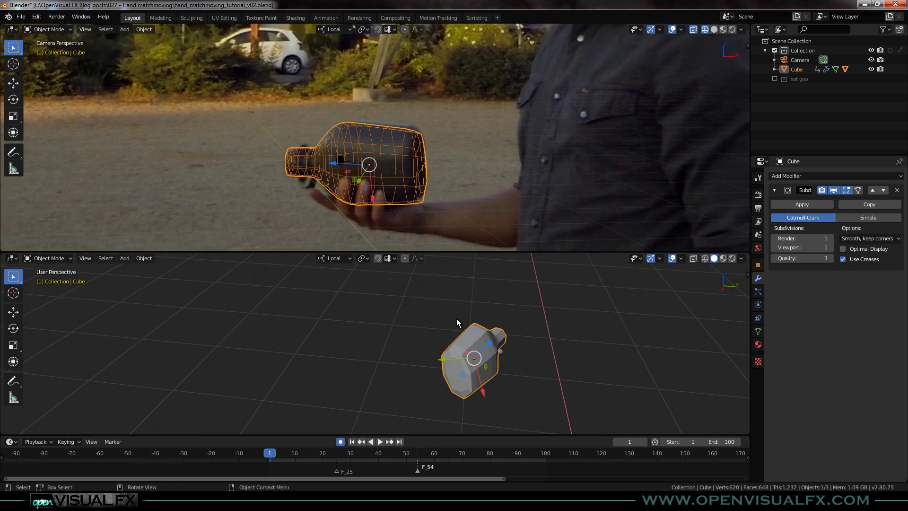
pyautogui.moveTo(501, 359); pyautogui.dragTo(510, 363, button='middle')
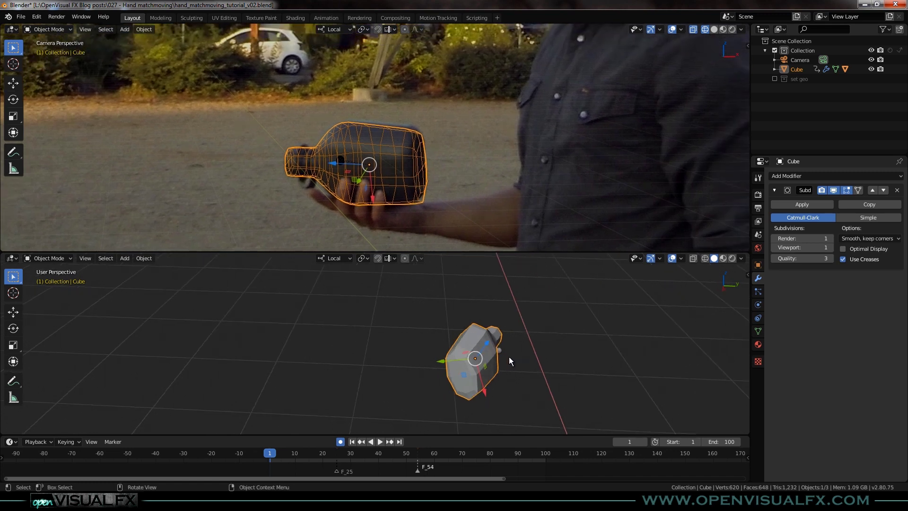
pyautogui.press('r')
pyautogui.press('z')
pyautogui.press('z')
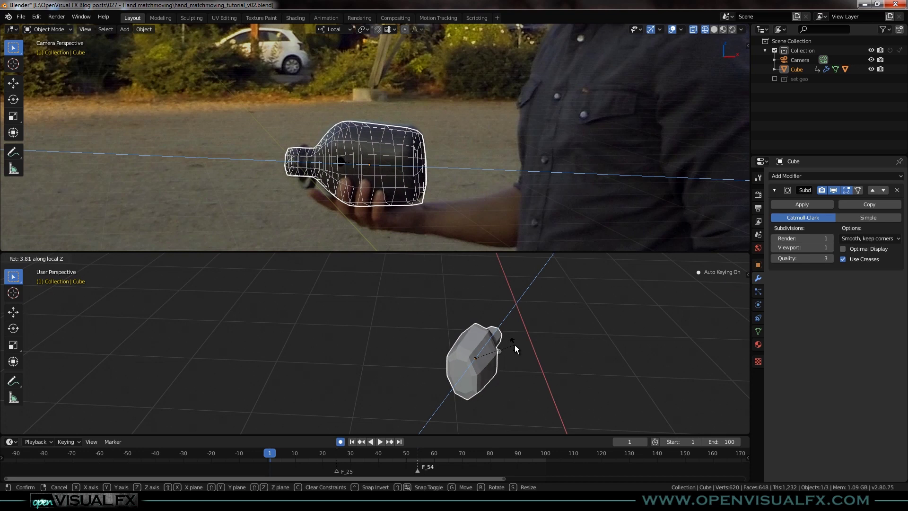
pyautogui.click(515, 347)
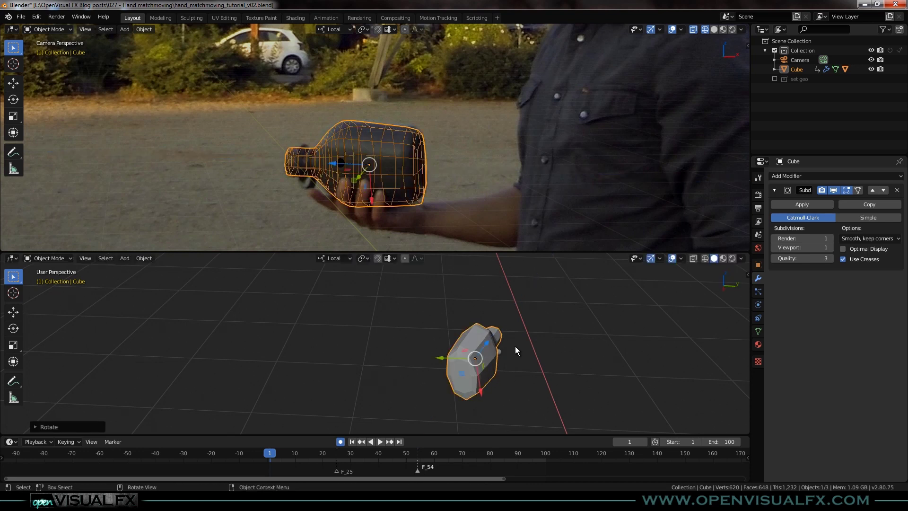
# - Scale the selected base faces slightly narrower along local X and return to Object Mode
pyautogui.press('Tab')
pyautogui.press('s')
pyautogui.press('x')
pyautogui.press('x')
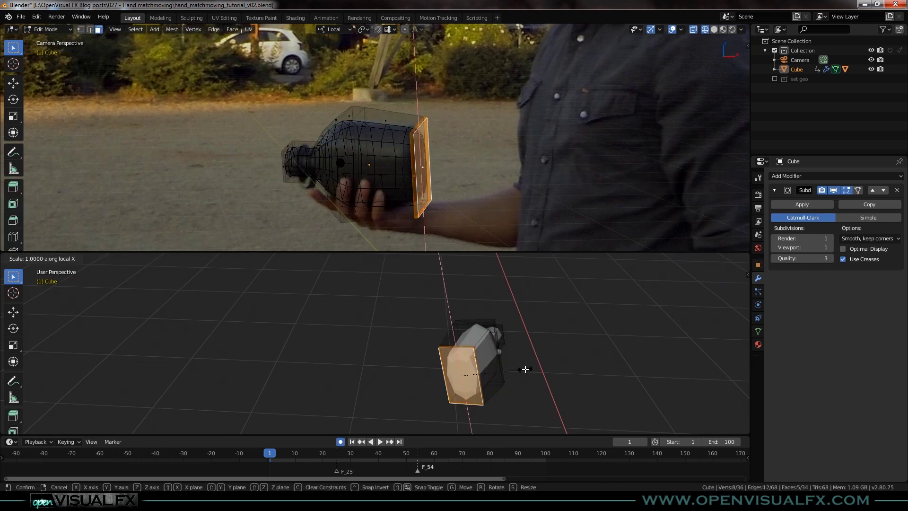
pyautogui.click(502, 352)
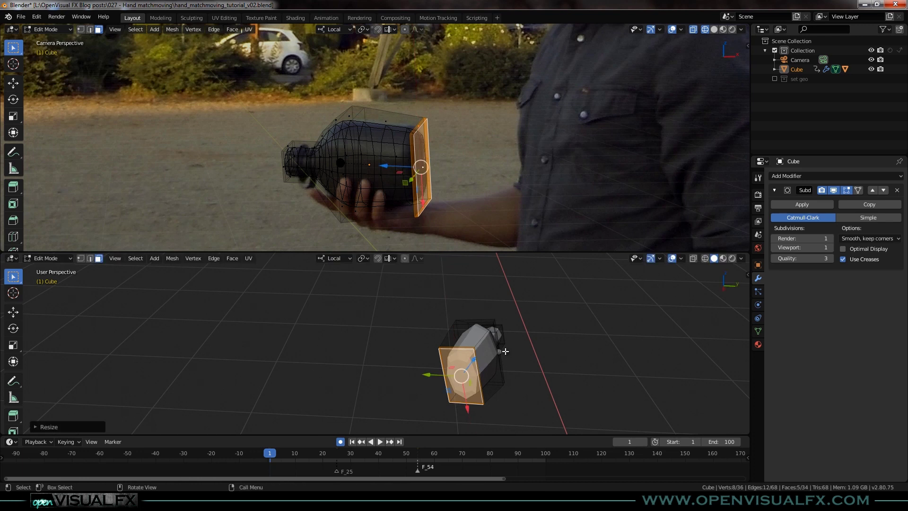
pyautogui.press('Tab')
pyautogui.scroll(-2, 356, 113)
pyautogui.keyDown('shift'); pyautogui.moveTo(370, 140); pyautogui.dragTo(354, 161, button='middle'); pyautogui.keyUp('shift')
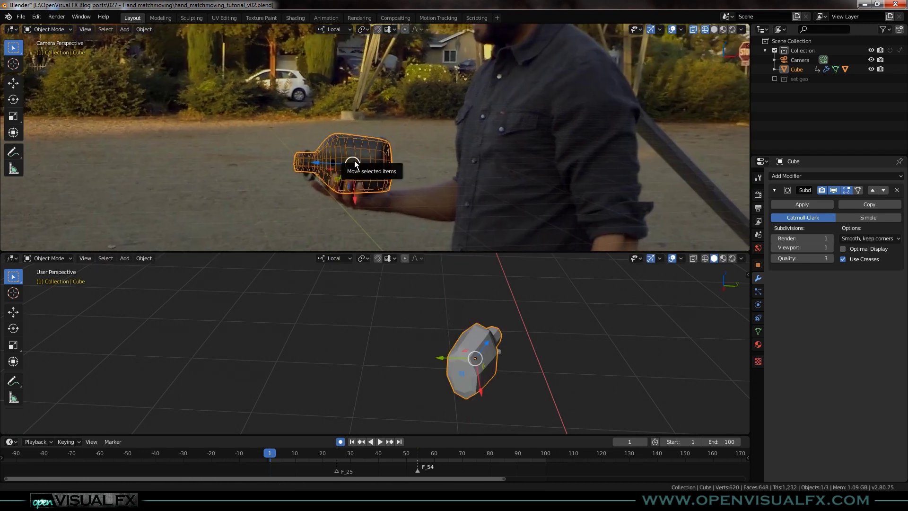
# - Enlarge the timeline area slightly and zoom in on its keyframe range
pyautogui.scroll(-2, 354, 160)
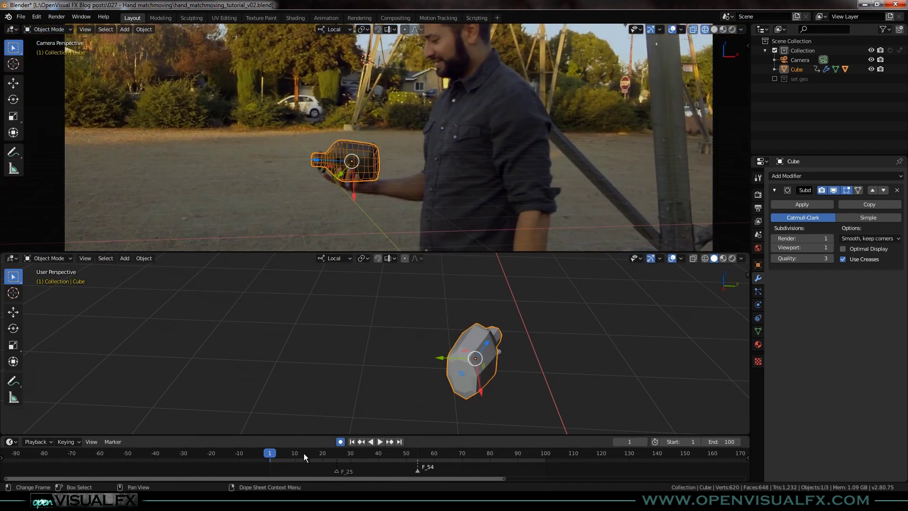
pyautogui.moveTo(316, 434); pyautogui.dragTo(316, 426)
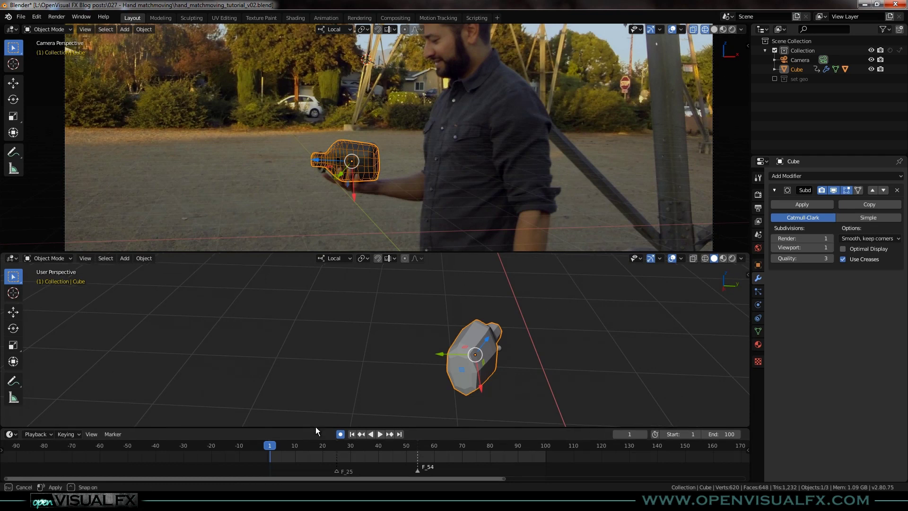
pyautogui.scroll(2, 330, 460)
pyautogui.moveTo(336, 455)
pyautogui.keyDown('ctrl'); pyautogui.mouseDown(button='middle')
pyautogui.moveTo(333, 446)
pyautogui.moveTo(278, 459)
pyautogui.mouseUp(button='middle'); pyautogui.keyUp('ctrl')
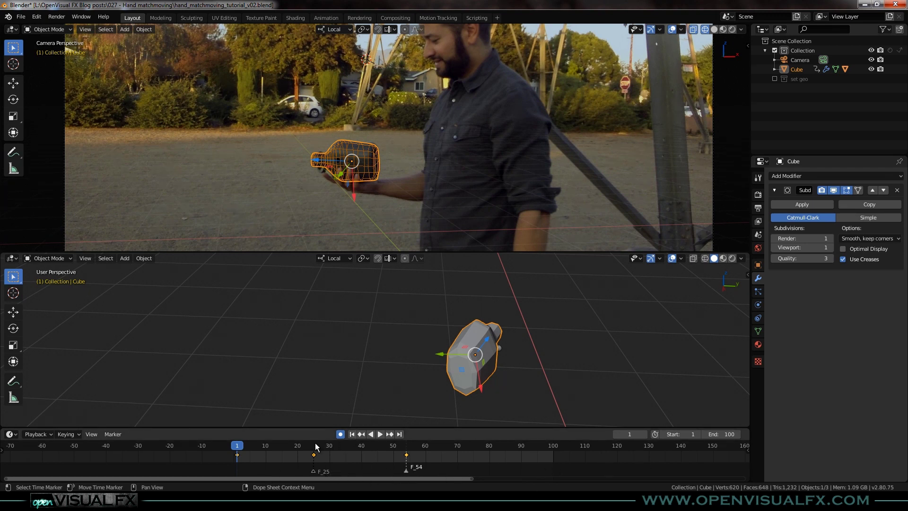
pyautogui.scroll(-3, 365, 154)
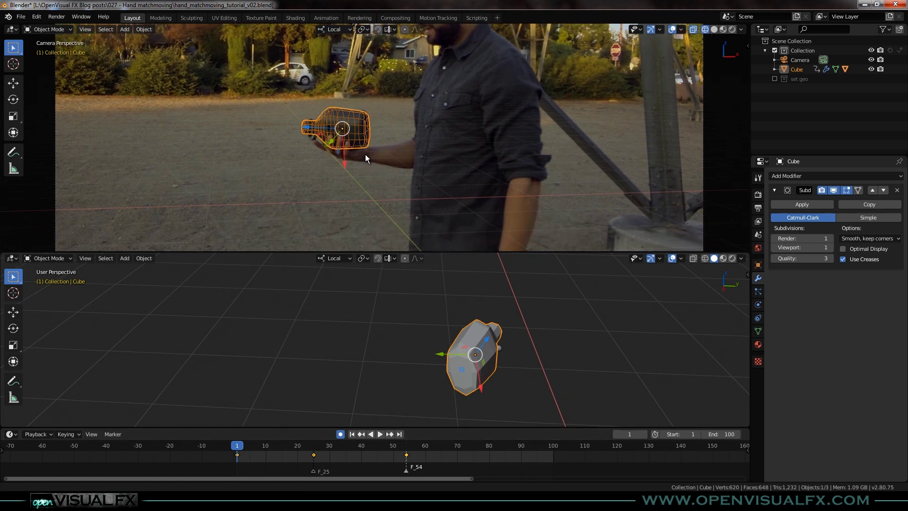
# - Play back the animation and go to frame 4 to compare the bottle model with the footage
pyautogui.press('space')
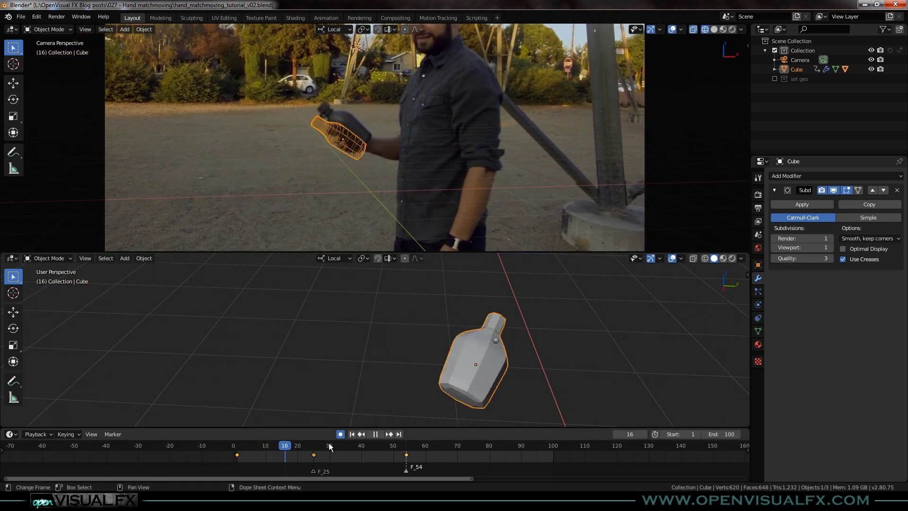
pyautogui.moveTo(317, 458); pyautogui.dragTo(244, 464)
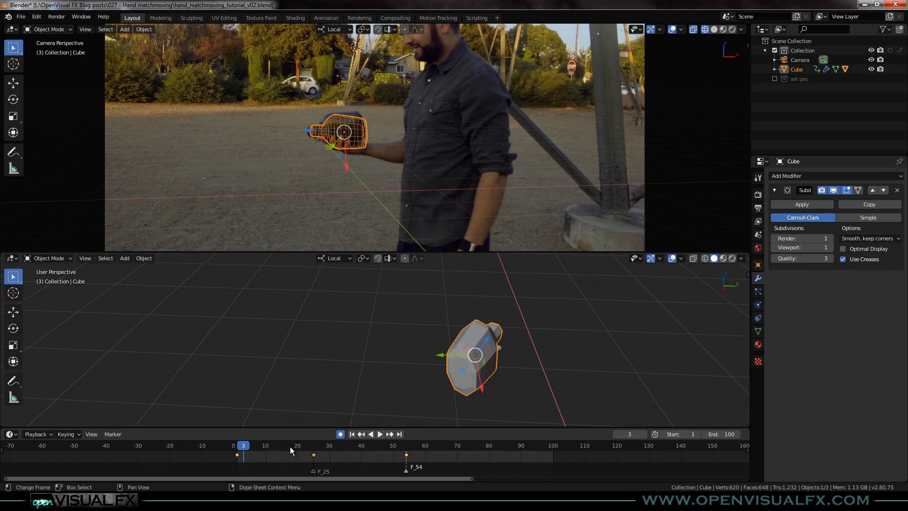
pyautogui.moveTo(237, 447); pyautogui.dragTo(254, 446)
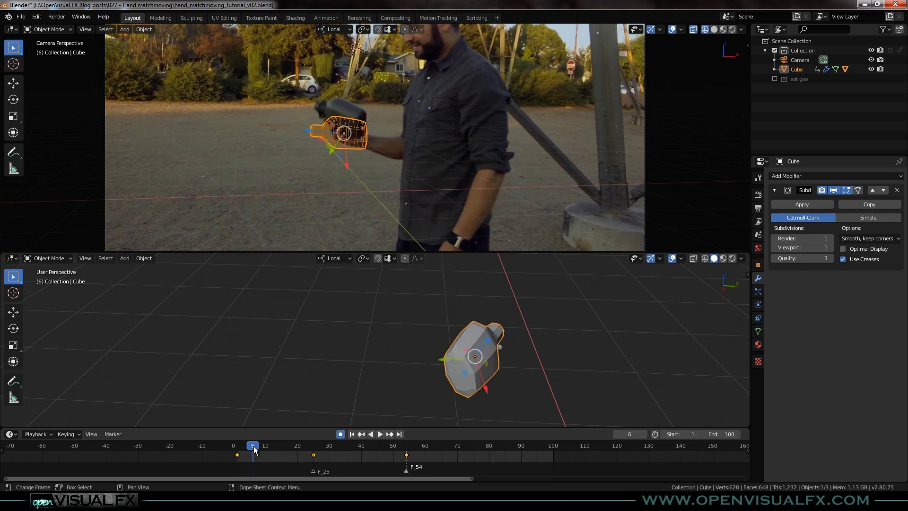
pyautogui.press('Left')
pyautogui.press('Left')
pyautogui.scroll(2, 364, 130)
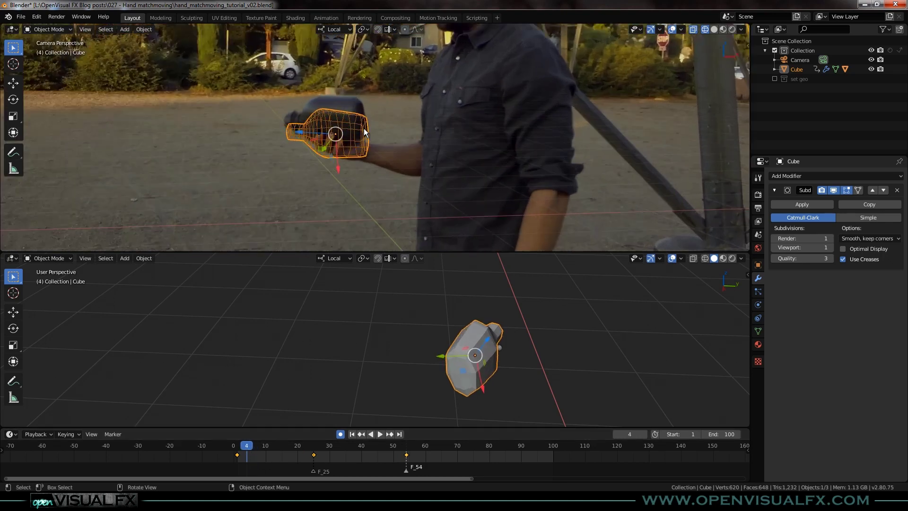
# - Step through frames 5 to 14 to examine how far the model drifts from the held bottle
pyautogui.press('Right')
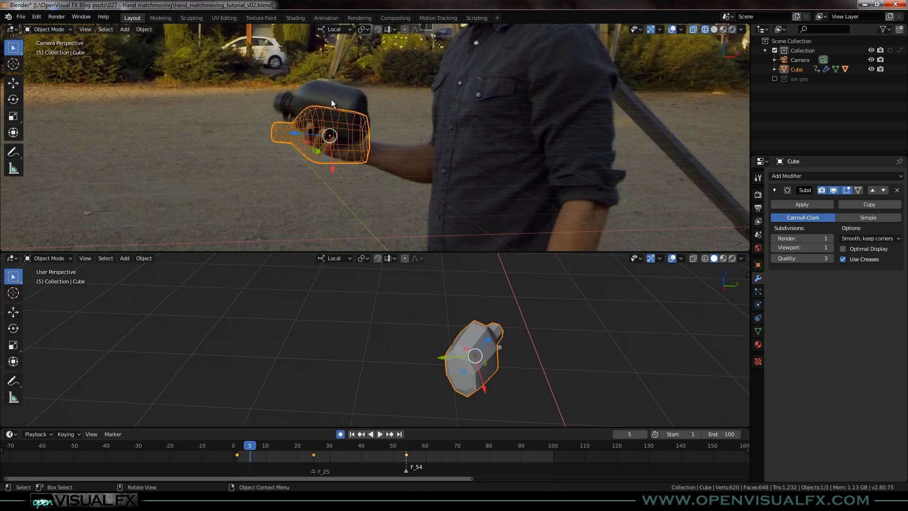
pyautogui.press('Right')
pyautogui.press('Right')
pyautogui.press('Right')
pyautogui.press('Right')
pyautogui.press('Right')
pyautogui.press('Right')
pyautogui.press('Left')
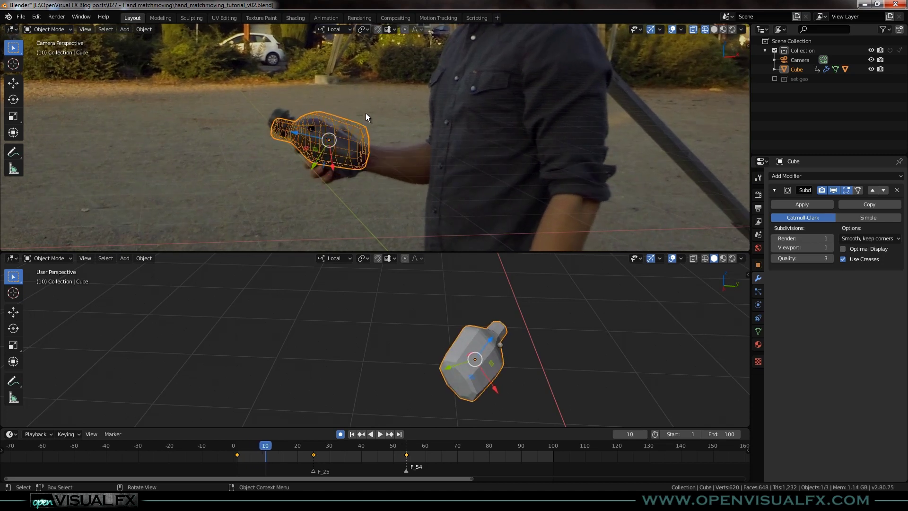
pyautogui.press('Right')
pyautogui.press('Right')
pyautogui.press('Right')
pyautogui.press('Right')
pyautogui.press('Right')
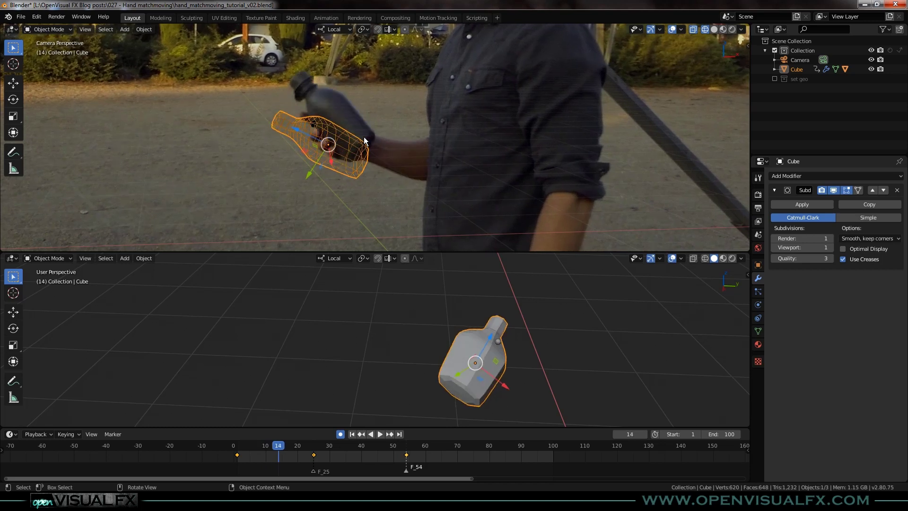
pyautogui.press('Left')
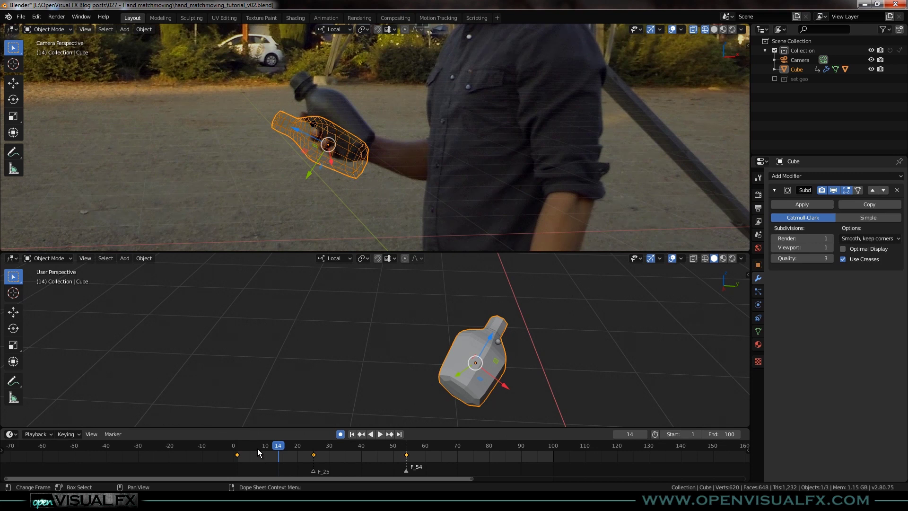
# - Play back the animation and step around frames 45 to 48, stopping at frame 47 to examine the bottle's motion
pyautogui.press('space')
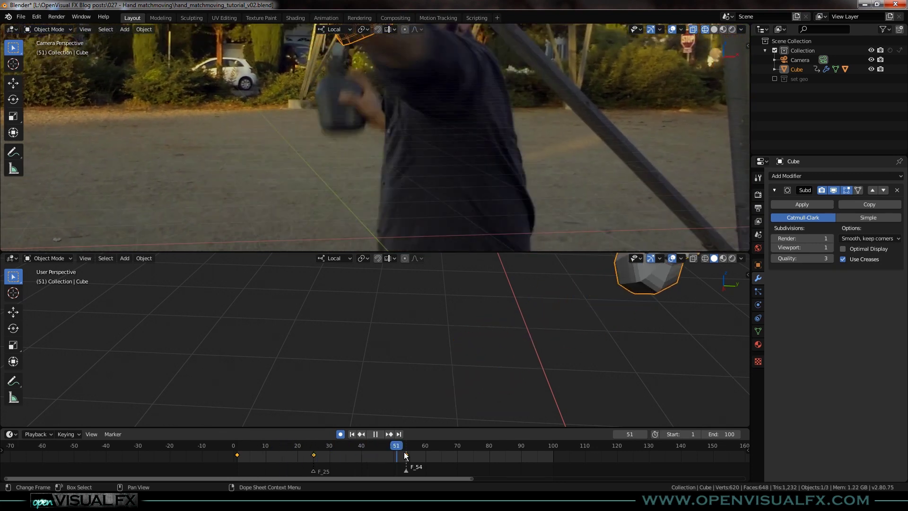
pyautogui.moveTo(384, 457)
pyautogui.mouseDown()
pyautogui.moveTo(365, 459)
pyautogui.moveTo(377, 465)
pyautogui.mouseUp()
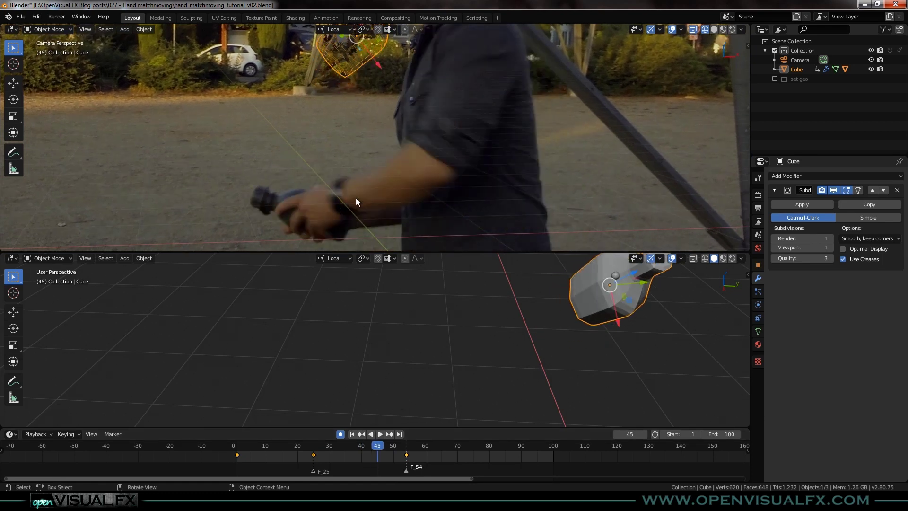
pyautogui.press('Right')
pyautogui.press('Right')
pyautogui.press('Right')
pyautogui.press('Left')
pyautogui.press('Right')
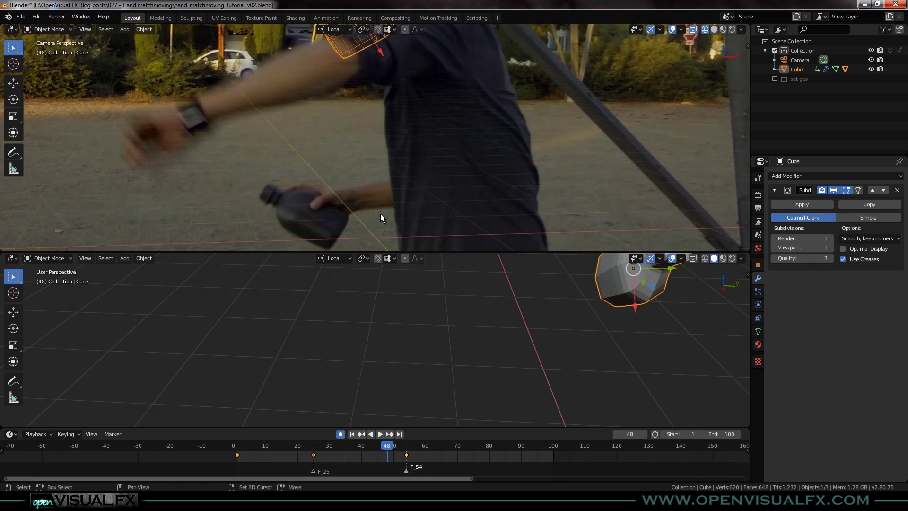
pyautogui.press('Left')
pyautogui.press('Right')
pyautogui.press('Left')
pyautogui.press('Left')
pyautogui.press('Right')
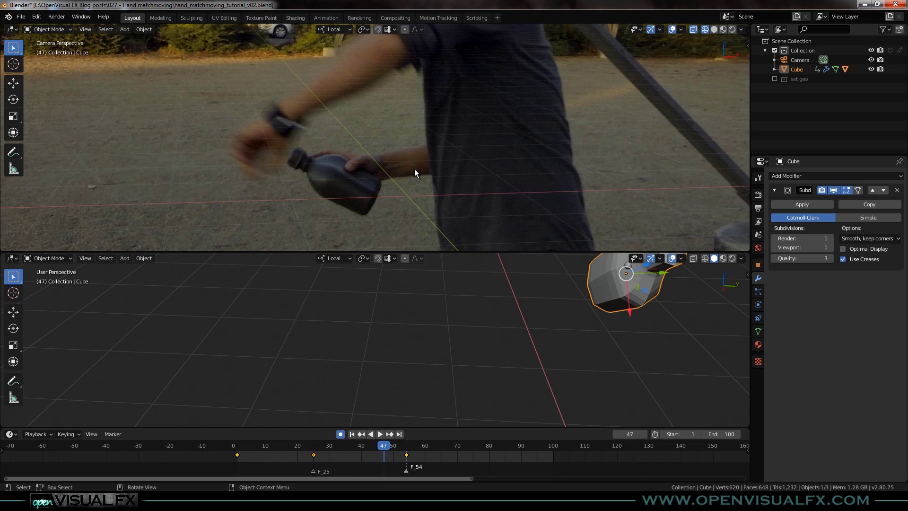
pyautogui.press('Right')
pyautogui.press('Left')
# - Move the bottle model down over the held bottle in the footage at frame 47
pyautogui.scroll(-4, 421, 306)
pyautogui.keyDown('shift'); pyautogui.moveTo(403, 40); pyautogui.dragTo(412, 97, button='middle'); pyautogui.keyUp('shift')
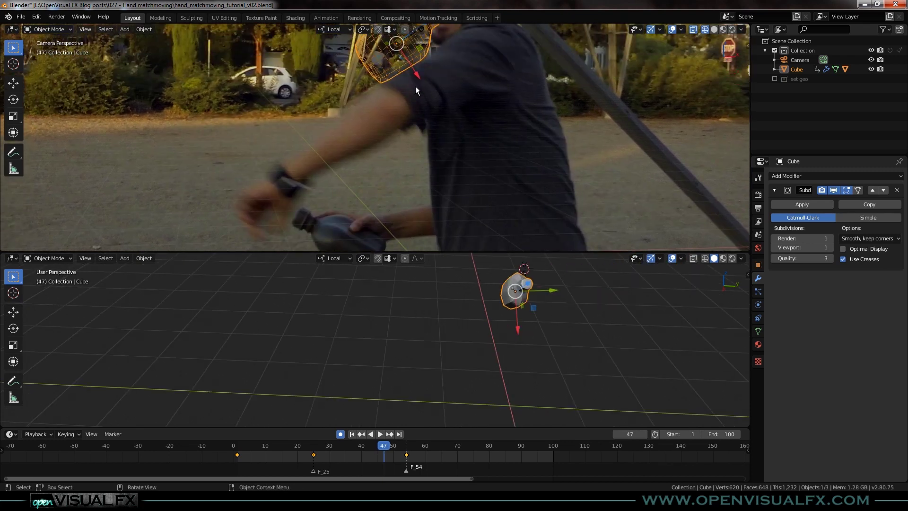
pyautogui.scroll(-1, 416, 94)
pyautogui.scroll(-5, 418, 98)
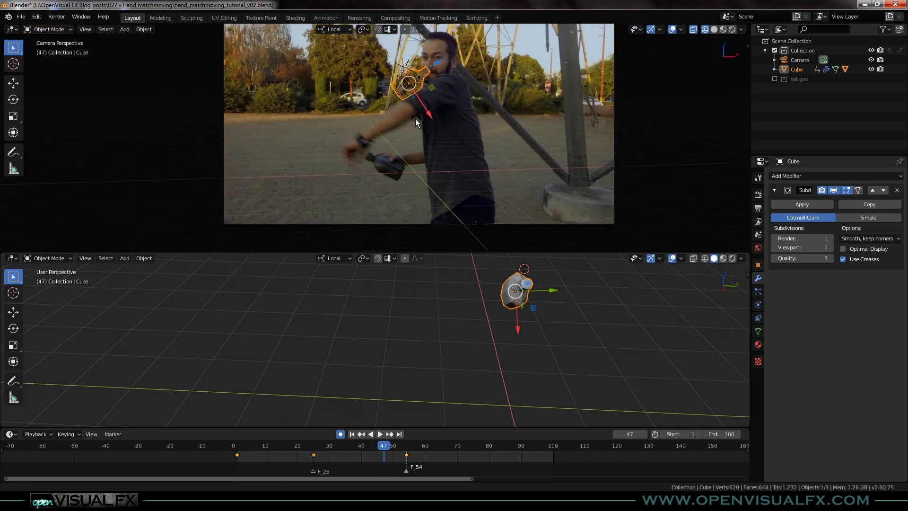
pyautogui.scroll(1, 398, 97)
pyautogui.keyDown('shift'); pyautogui.moveTo(407, 106); pyautogui.dragTo(397, 95, button='middle'); pyautogui.keyUp('shift')
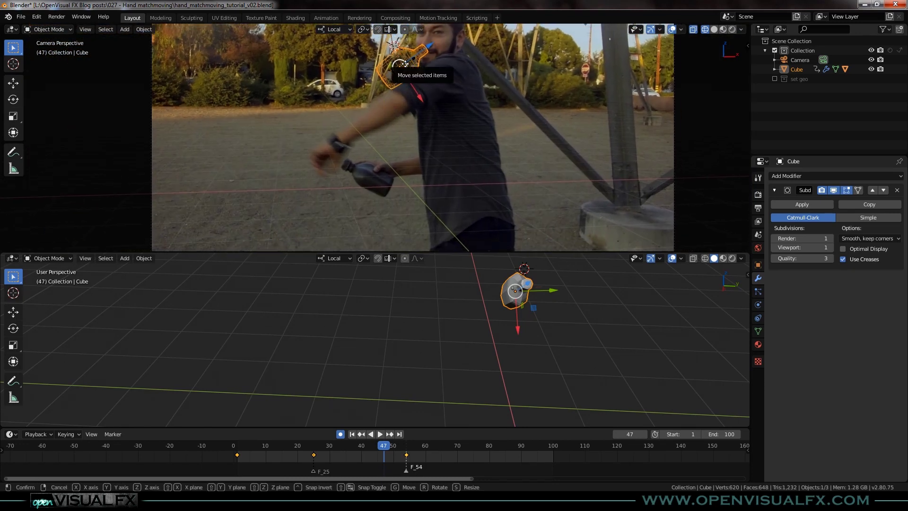
pyautogui.moveTo(406, 63); pyautogui.dragTo(374, 180)
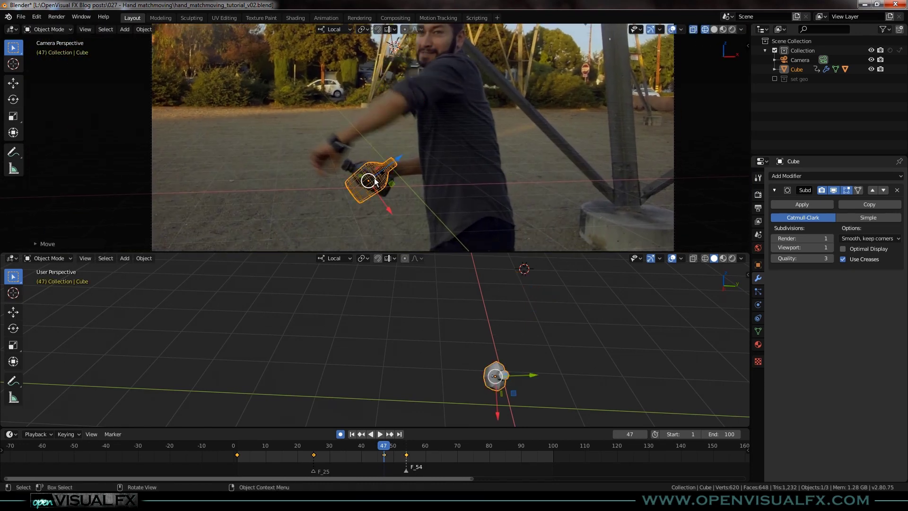
# - Rotate the bottle around its local Y axis so its neck points toward the neck in the footage
pyautogui.moveTo(481, 342); pyautogui.dragTo(419, 372, button='middle')
pyautogui.scroll(3, 385, 180)
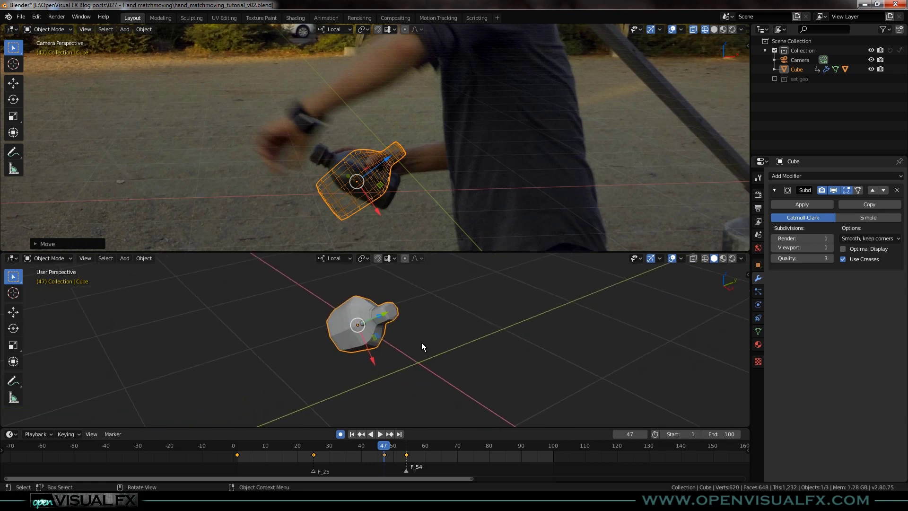
pyautogui.press('r')
pyautogui.press('y')
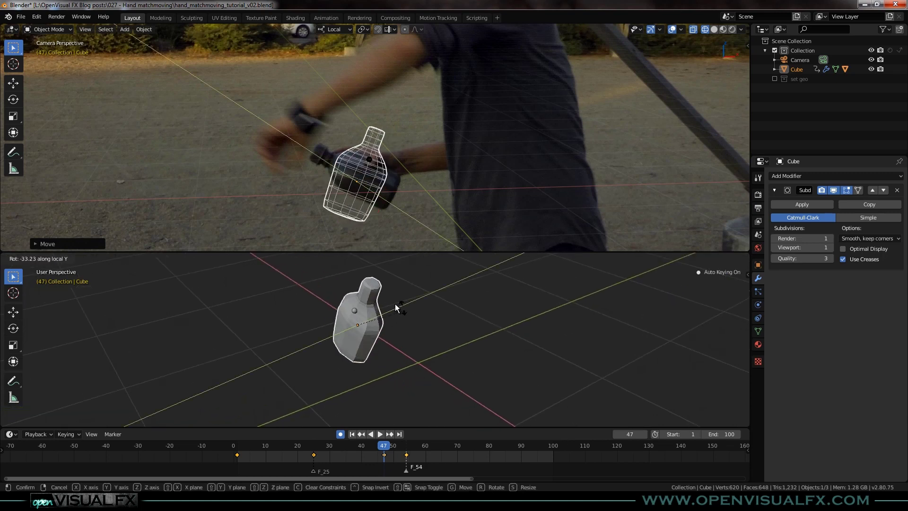
pyautogui.click(353, 285)
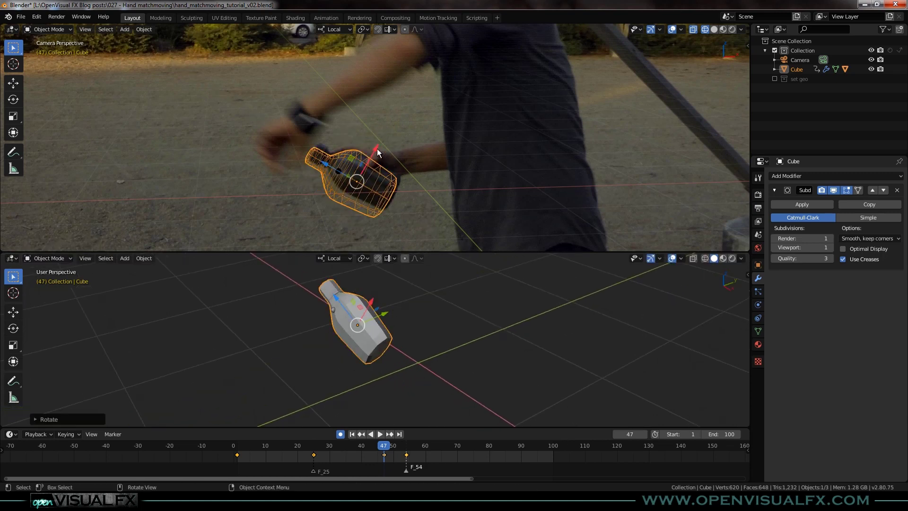
# - Rotate the bottle about 54° around its local Z axis
pyautogui.scroll(3, 376, 161)
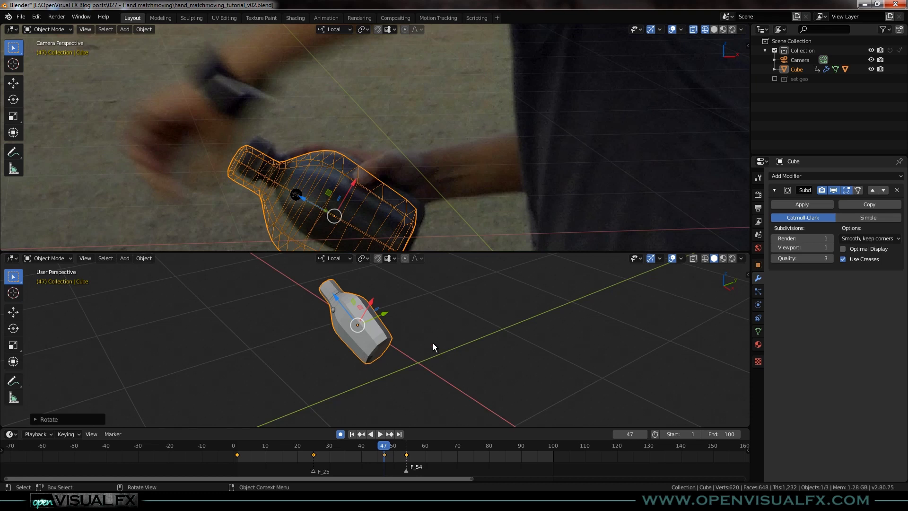
pyautogui.press('r')
pyautogui.press('z')
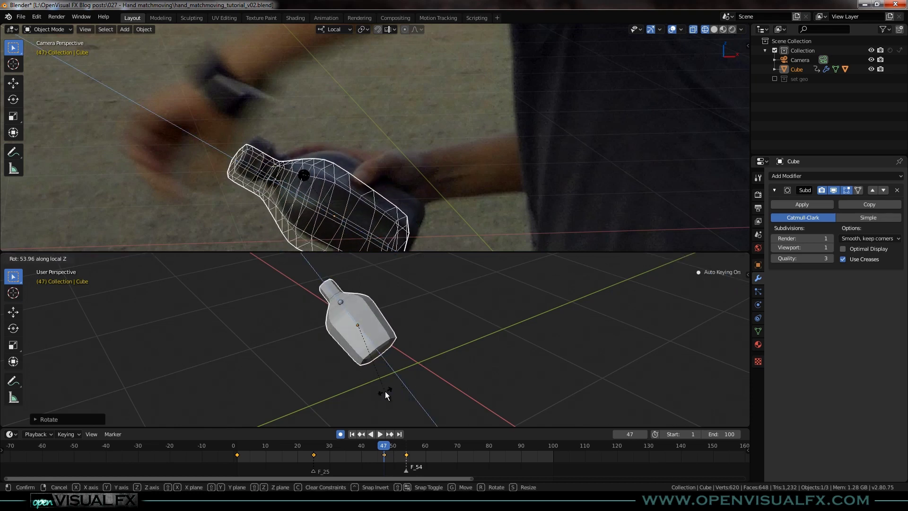
pyautogui.click(389, 395)
# - Shift the bottle along its local Z axis toward its base and along its local X axis to align with the footage
pyautogui.keyDown('shift'); pyautogui.moveTo(393, 209); pyautogui.dragTo(418, 159, button='middle'); pyautogui.keyUp('shift')
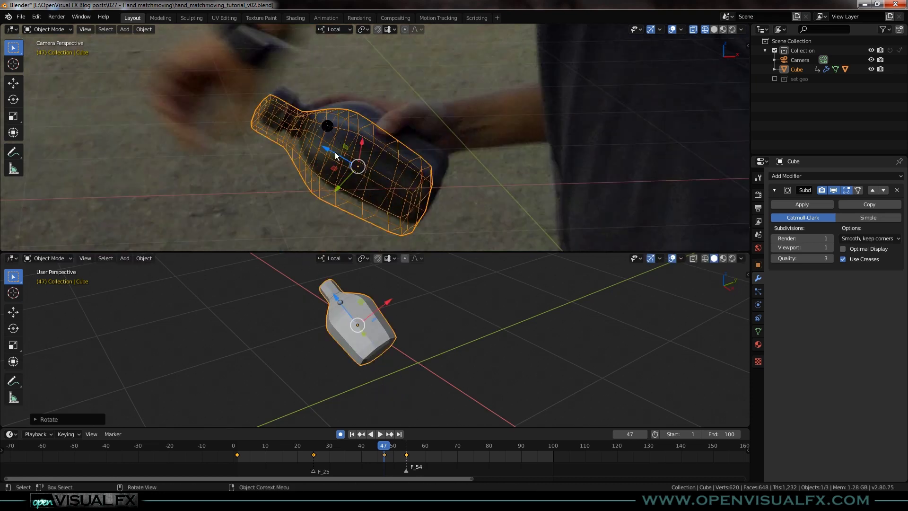
pyautogui.moveTo(335, 152); pyautogui.dragTo(345, 159)
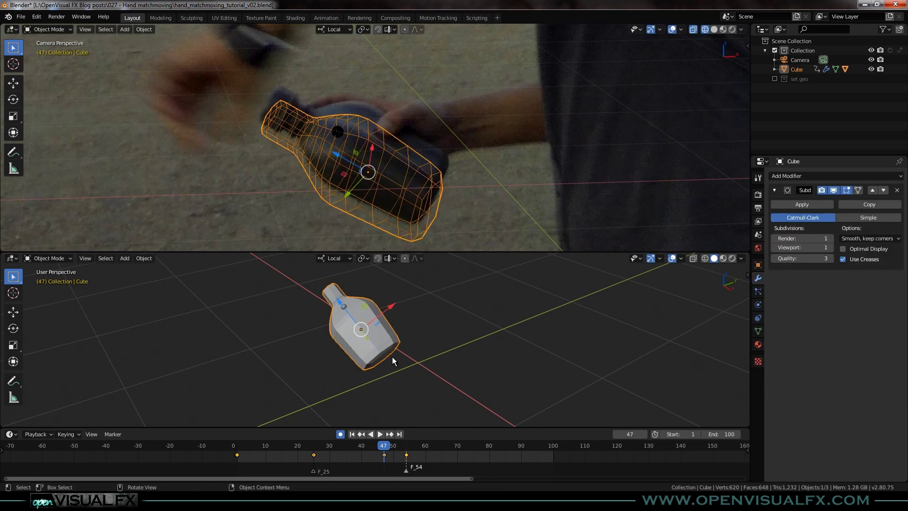
pyautogui.moveTo(393, 357); pyautogui.dragTo(354, 339, button='middle')
pyautogui.moveTo(390, 310); pyautogui.dragTo(400, 301)
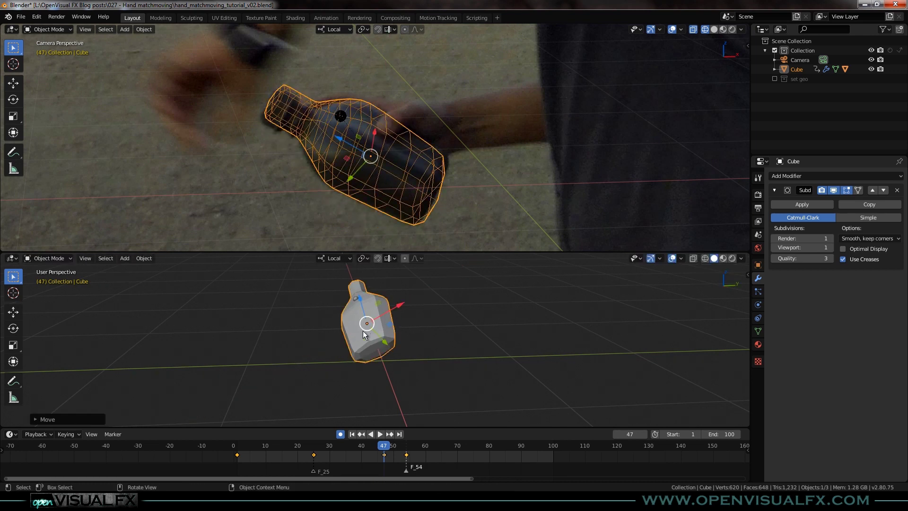
# - Rotate the bottle slightly around its local X axis and nudge it along its local Z and Y axes
pyautogui.moveTo(331, 373); pyautogui.dragTo(412, 359, button='middle')
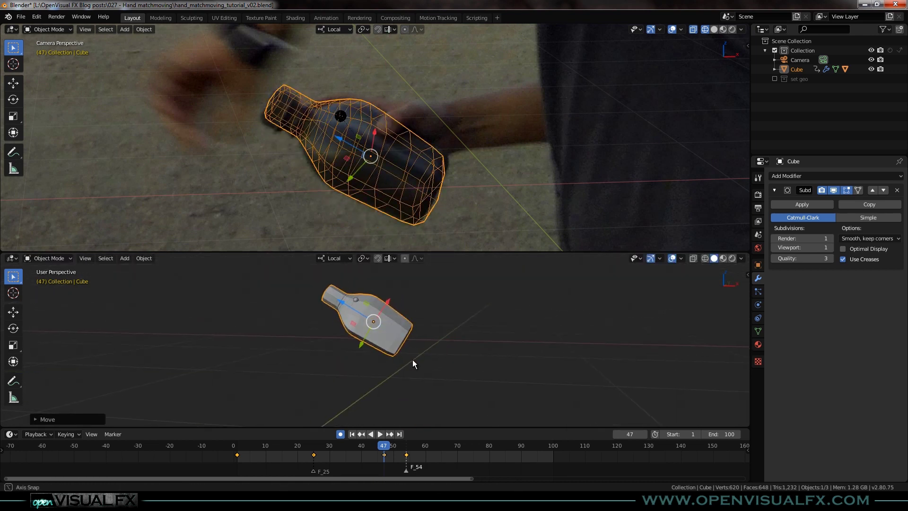
pyautogui.press('r')
pyautogui.press('x')
pyautogui.press('x')
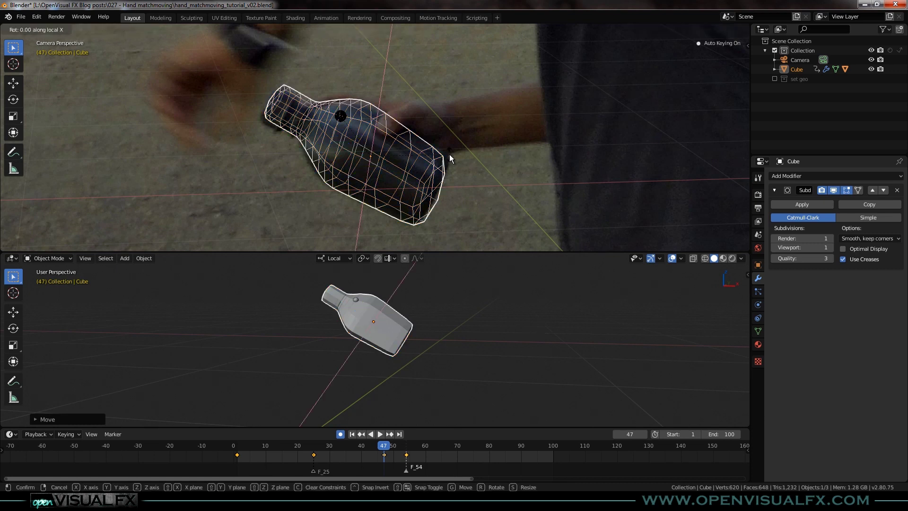
pyautogui.click(391, 79)
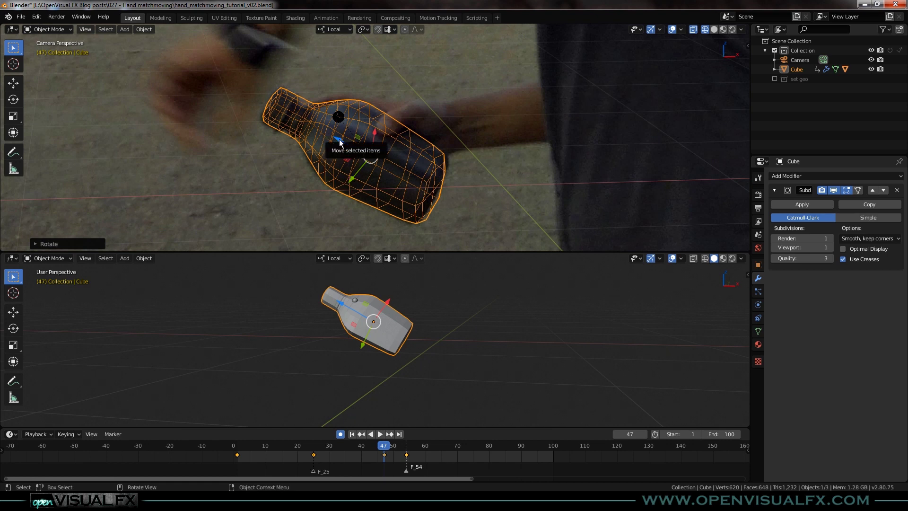
pyautogui.moveTo(339, 139); pyautogui.dragTo(343, 143)
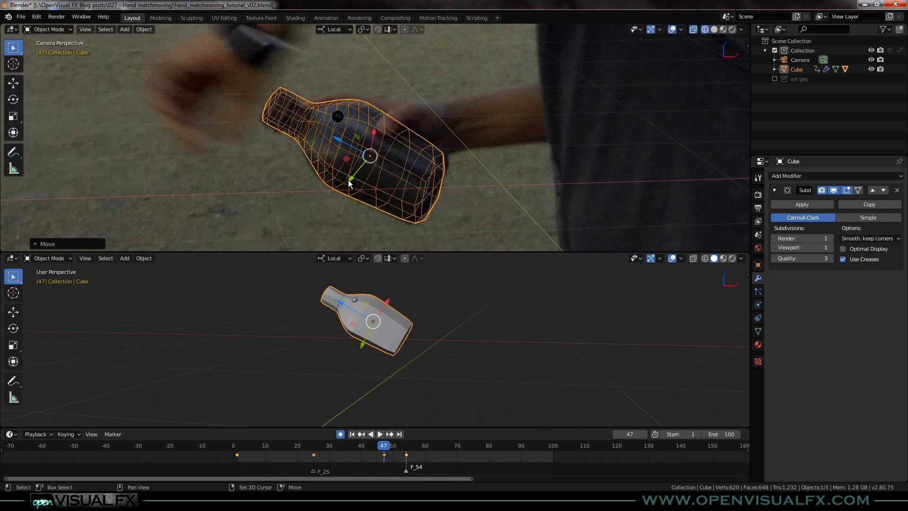
pyautogui.moveTo(352, 182); pyautogui.dragTo(353, 179)
# - Step through the frames following frame 47 to compare the bottle's interpolated pose with the footage
pyautogui.moveTo(388, 339); pyautogui.dragTo(361, 324, button='middle')
pyautogui.scroll(-4, 436, 129)
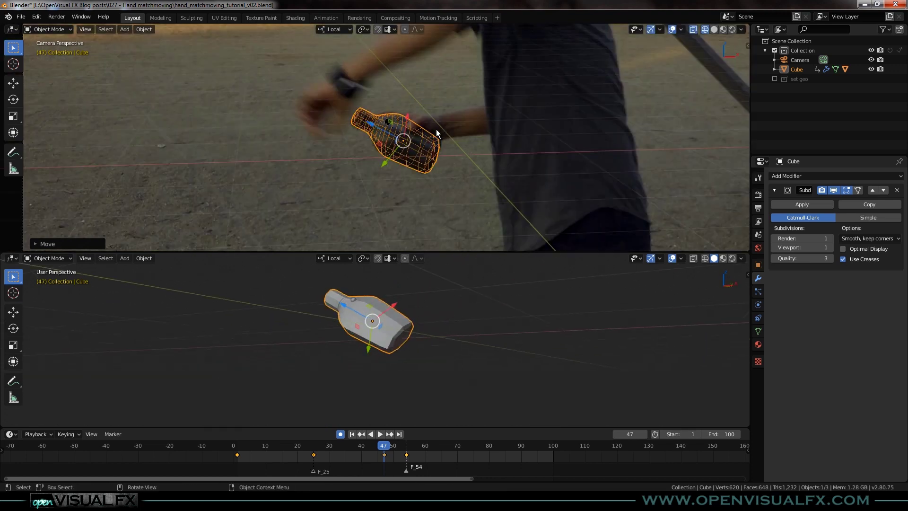
pyautogui.keyDown('shift'); pyautogui.moveTo(497, 115); pyautogui.dragTo(343, 181, button='middle'); pyautogui.keyUp('shift')
pyautogui.scroll(-3, 450, 163)
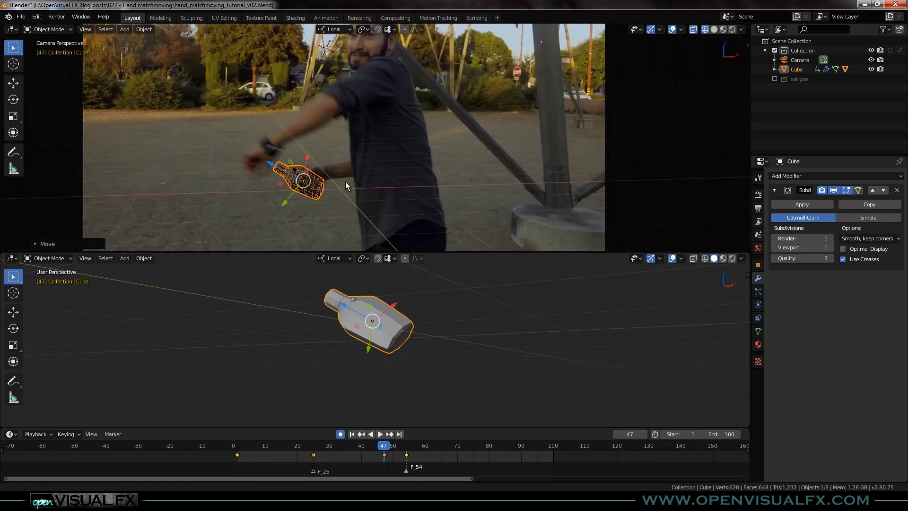
pyautogui.press('Right')
pyautogui.press('Right')
pyautogui.press('Right')
pyautogui.press('Right')
pyautogui.press('Right')
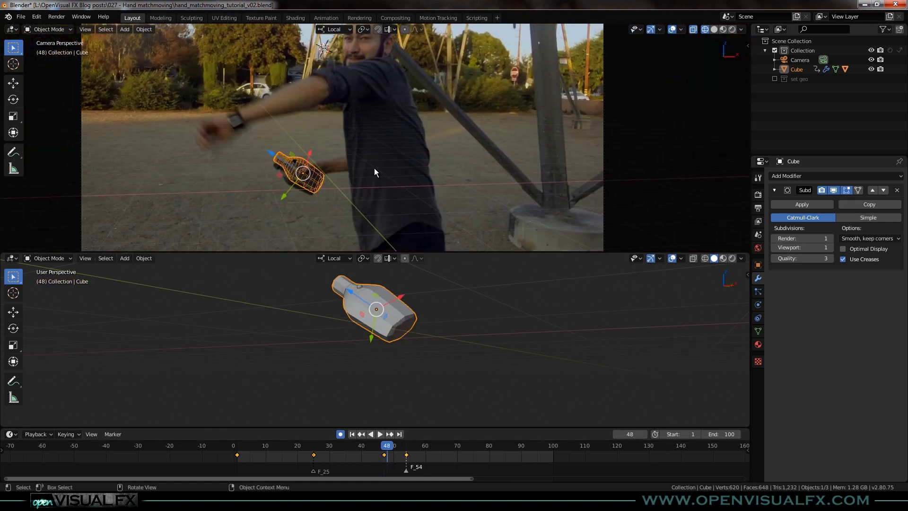
# - Step back through the frames from 50 to 30 to compare the bottle's interpolated pose with the footage
pyautogui.press('Left')
pyautogui.press('Left')
pyautogui.press('Left')
pyautogui.press('Left')
pyautogui.press('Left')
pyautogui.press('Left')
pyautogui.press('Left')
pyautogui.press('Left')
pyautogui.press('Left')
pyautogui.press('Left')
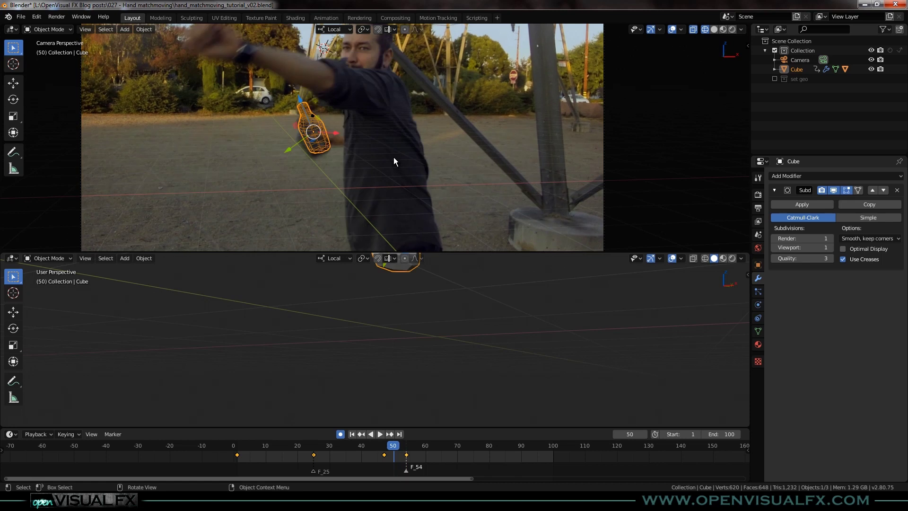
pyautogui.press('Left')
pyautogui.press('Left')
pyautogui.press('Left')
pyautogui.press('Left')
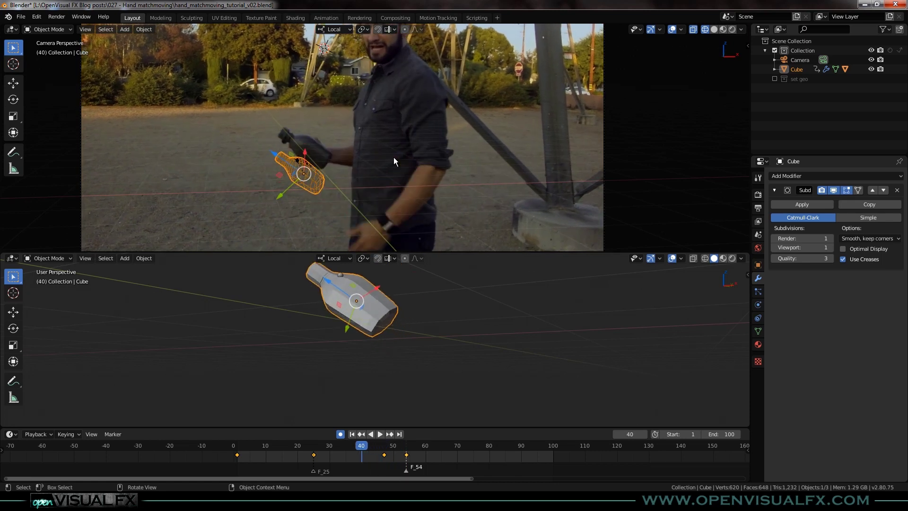
pyautogui.press('Left')
pyautogui.press('Left')
pyautogui.press('Left')
pyautogui.press('Left')
pyautogui.press('Left')
pyautogui.press('Left')
pyautogui.press('Left')
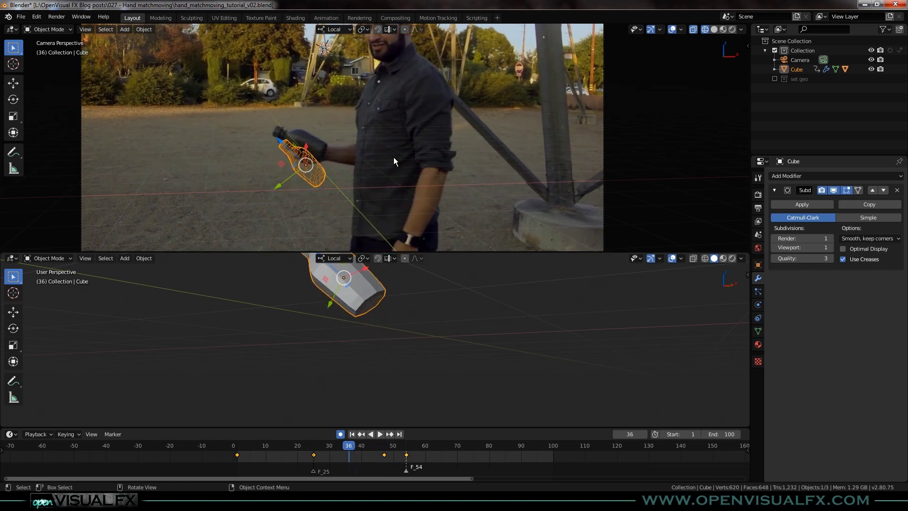
pyautogui.press('Left')
pyautogui.press('Left')
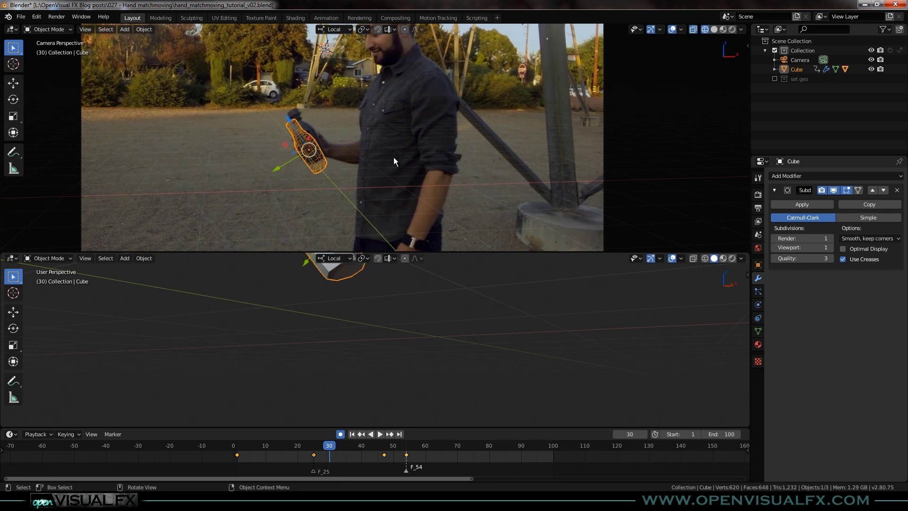
# - At frame 31, shift the bottle along its local Z axis toward its neck and nudge it along its local X and Y axes
pyautogui.press('Right')
pyautogui.press('Right')
pyautogui.press('Right')
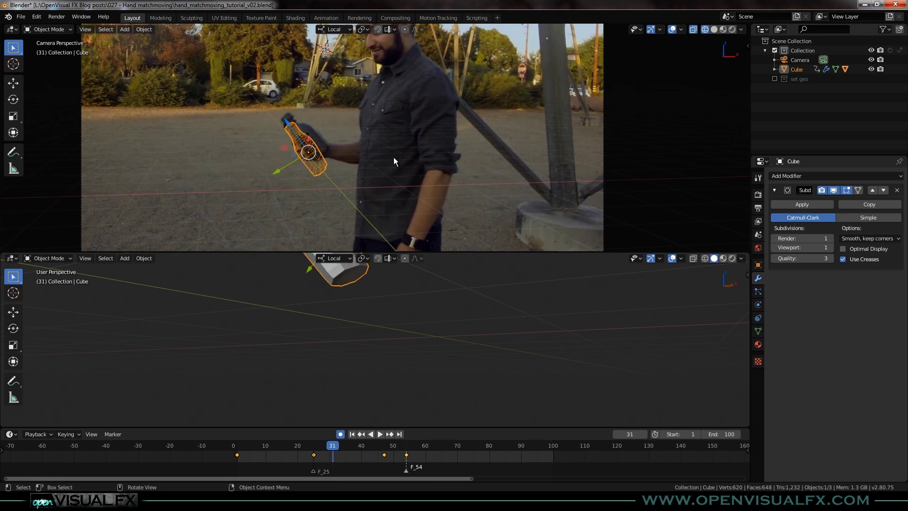
pyautogui.press('Left')
pyautogui.scroll(3, 291, 160)
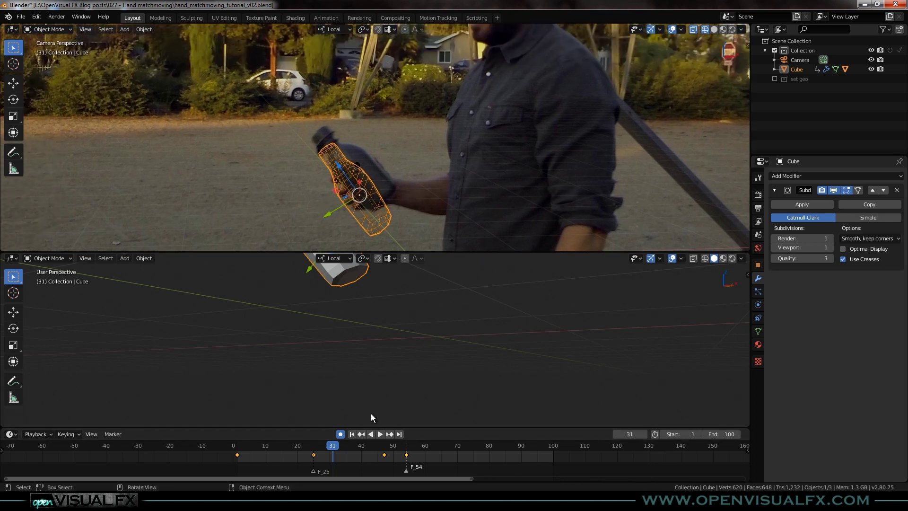
pyautogui.keyDown('shift'); pyautogui.moveTo(334, 314); pyautogui.dragTo(395, 382, button='middle'); pyautogui.keyUp('shift')
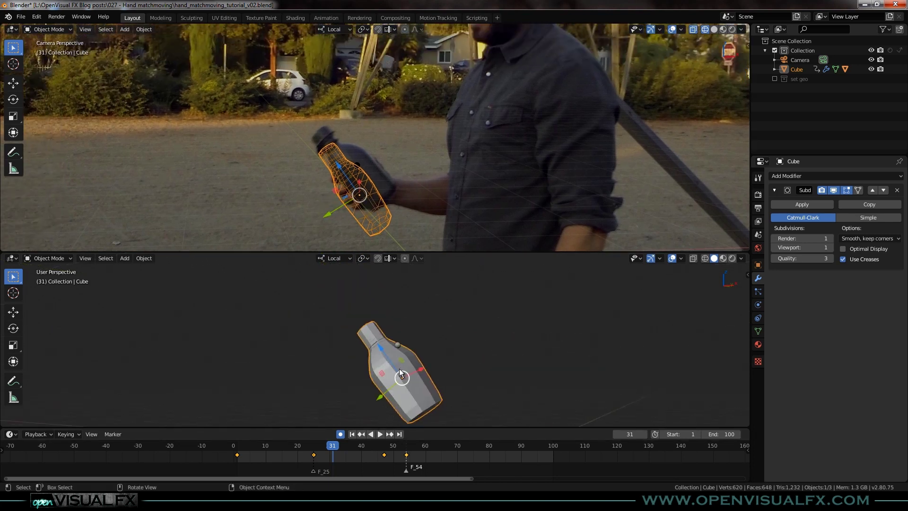
pyautogui.moveTo(341, 172); pyautogui.dragTo(329, 168)
pyautogui.moveTo(407, 363); pyautogui.dragTo(386, 371, button='middle')
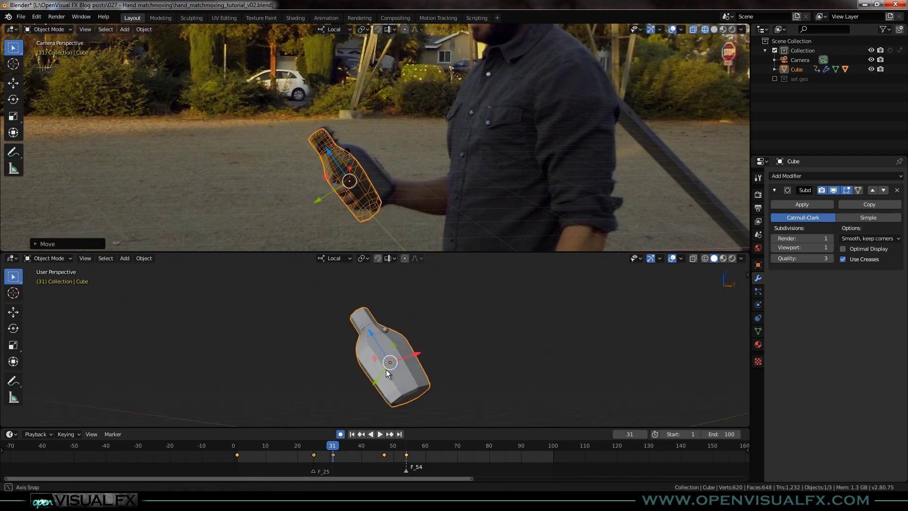
pyautogui.moveTo(418, 354); pyautogui.dragTo(419, 354)
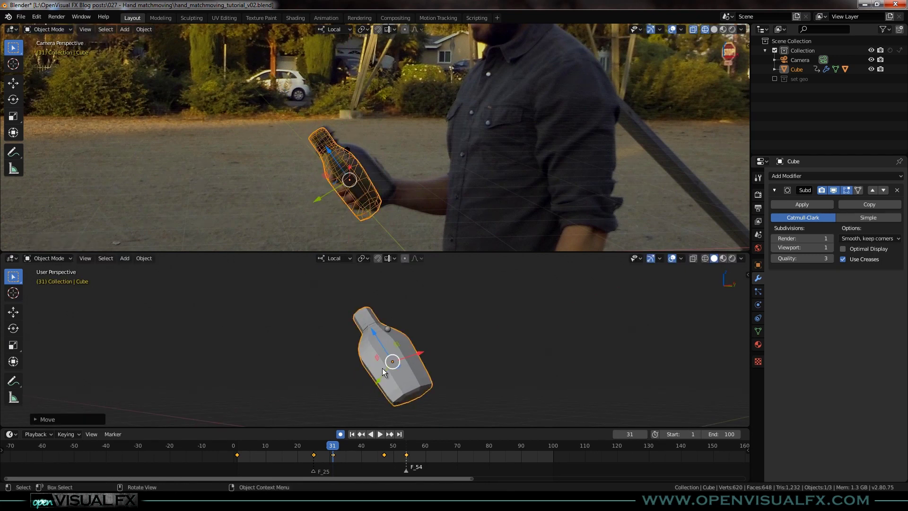
pyautogui.moveTo(377, 380); pyautogui.dragTo(381, 375)
# - Rotate the bottle slightly around its local X and Y axes to match the tilt of the hand-held bottle
pyautogui.press('r')
pyautogui.press('x')
pyautogui.click(423, 141)
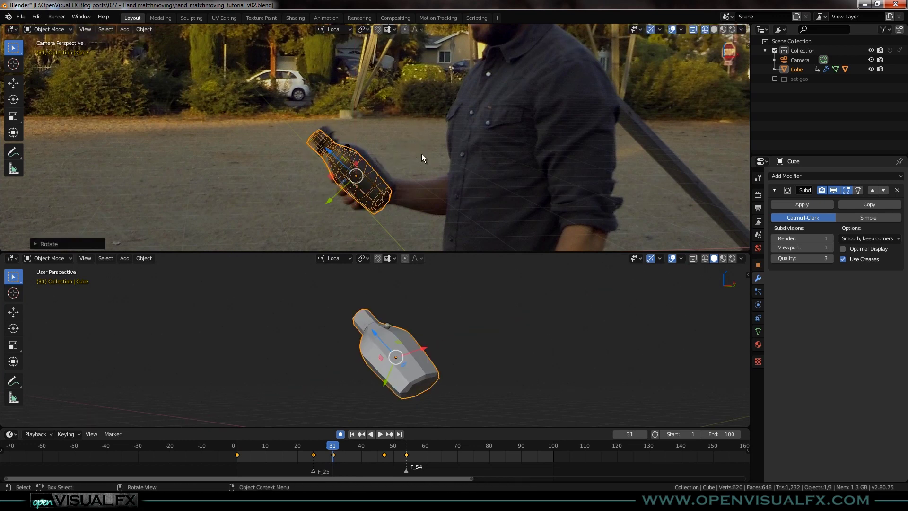
pyautogui.press('r')
pyautogui.press('y')
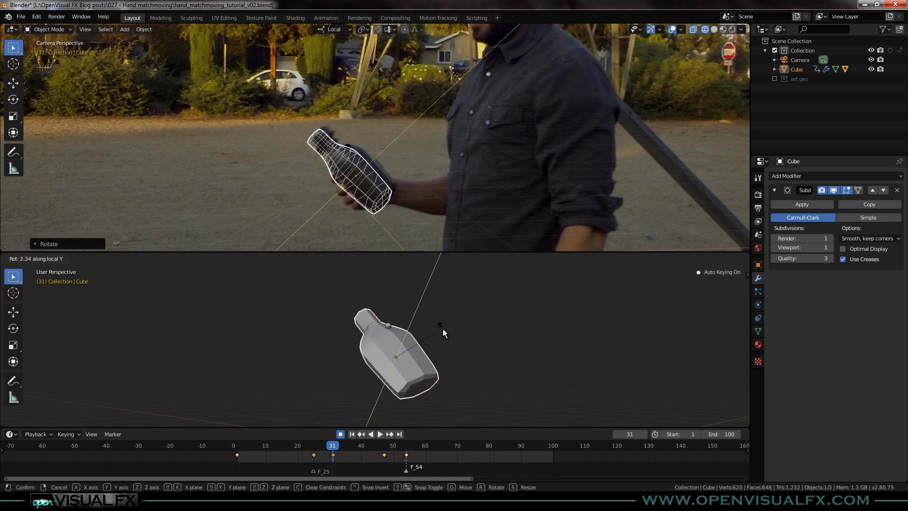
pyautogui.click(445, 334)
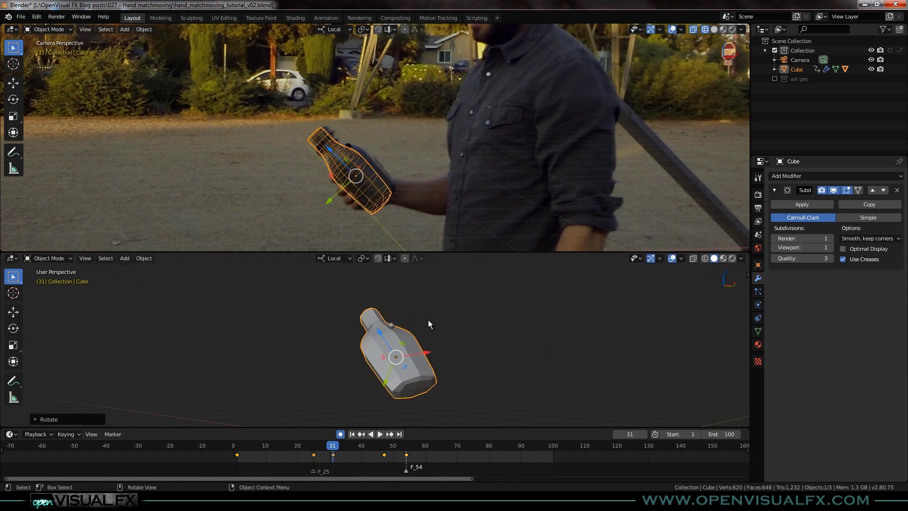
# - Rotate the bottle about 30° around its local Z axis and nudge it along its local Y axis onto the filmed bottle
pyautogui.press('r')
pyautogui.press('z')
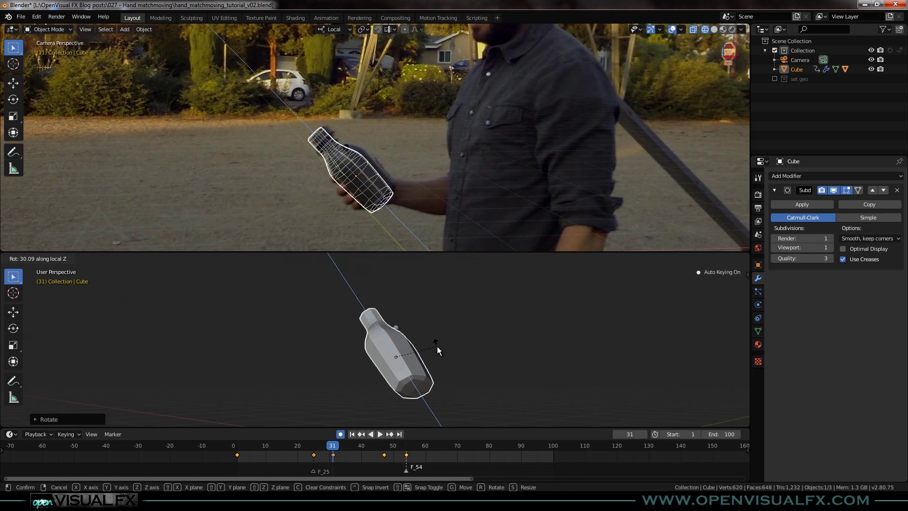
pyautogui.click(437, 351)
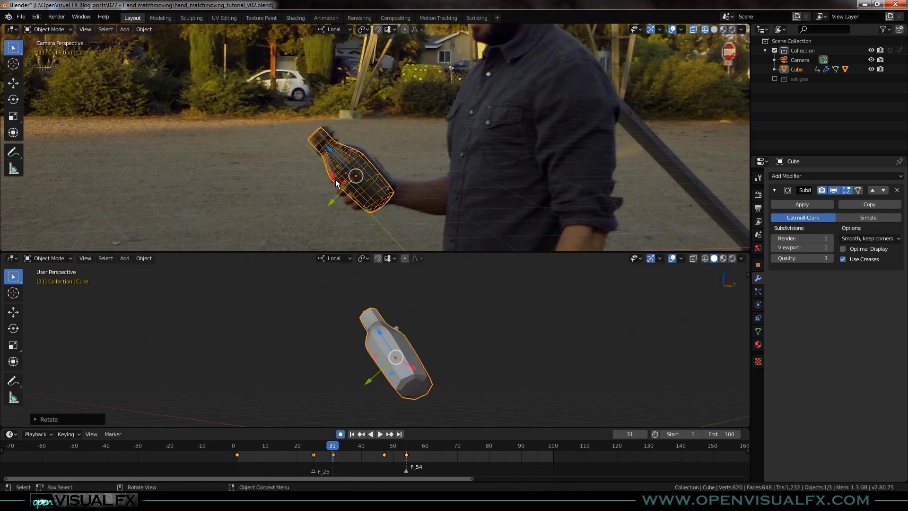
pyautogui.scroll(2, 335, 184)
pyautogui.keyDown('shift'); pyautogui.moveTo(341, 197); pyautogui.dragTo(345, 190, button='middle'); pyautogui.keyUp('shift')
pyautogui.moveTo(346, 192); pyautogui.dragTo(350, 187)
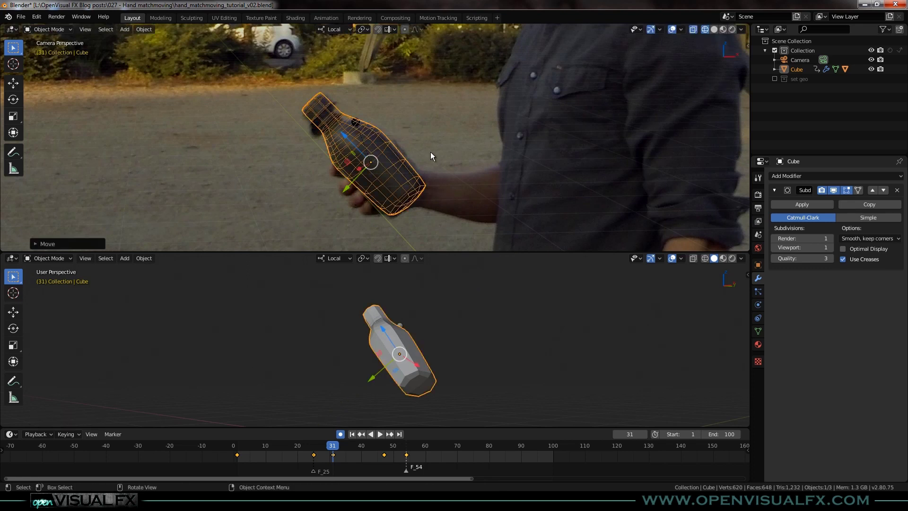
# - Scale the bottle down slightly and nudge it along its local Y axis and along its local Z axis toward its base
pyautogui.press('s')
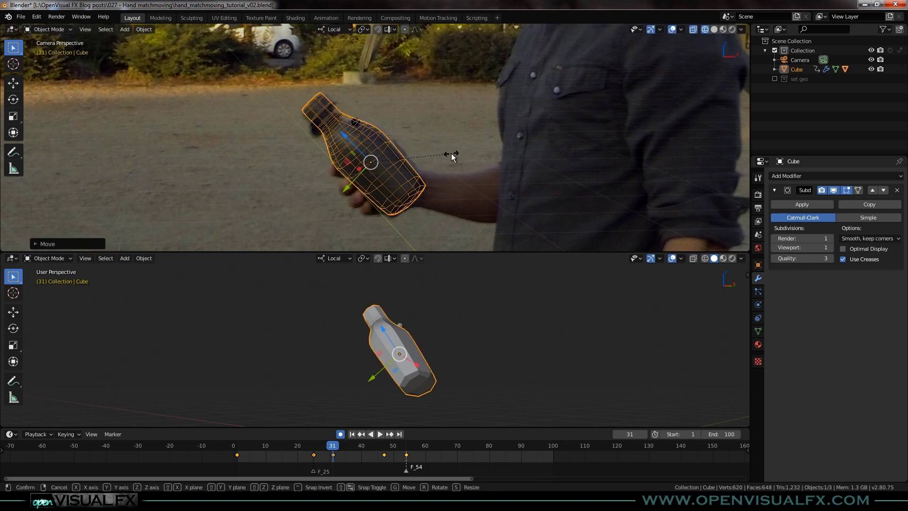
pyautogui.click(439, 151)
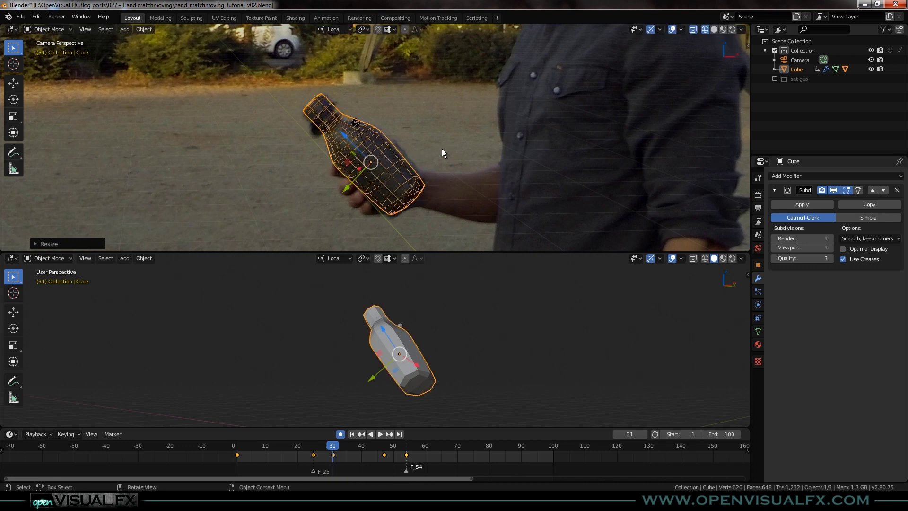
pyautogui.press('g')
pyautogui.press('y')
pyautogui.press('y')
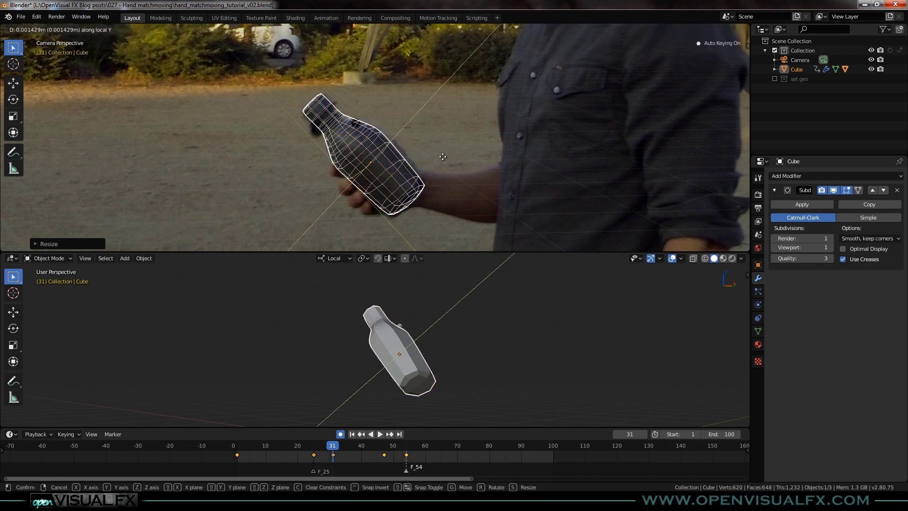
pyautogui.click(437, 162)
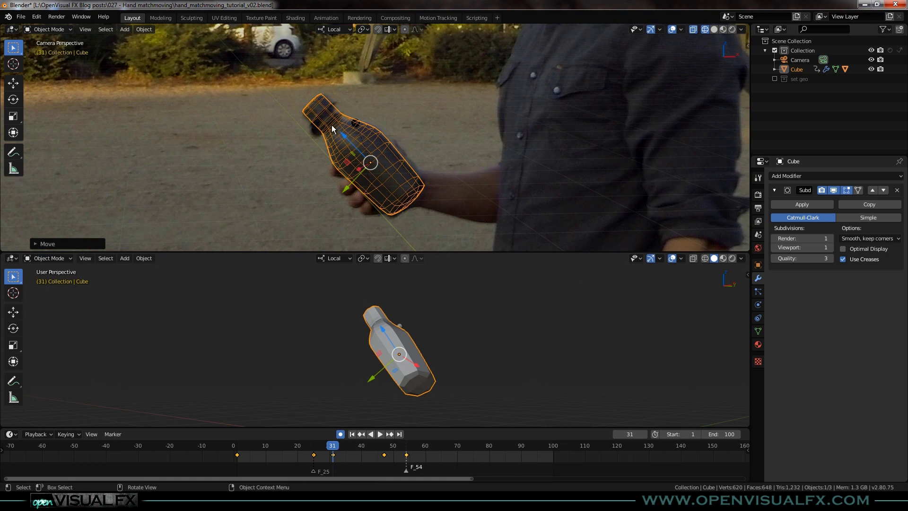
pyautogui.press('g')
pyautogui.press('z')
pyautogui.press('z')
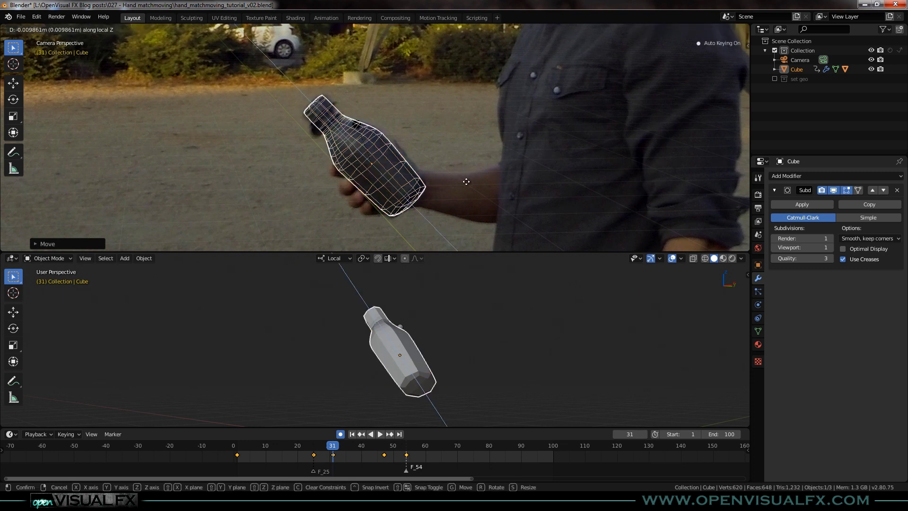
pyautogui.click(461, 177)
pyautogui.scroll(-4, 404, 141)
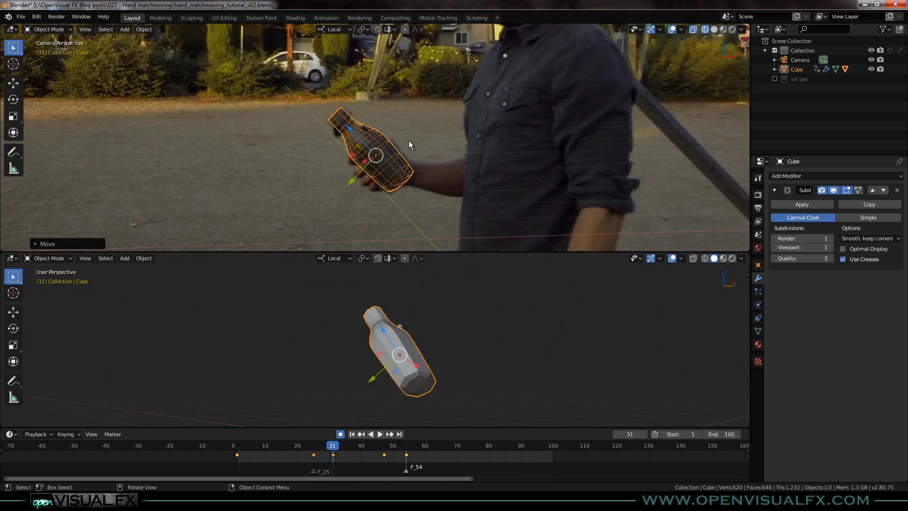
# - Scrub and play back the shot to check the bottle's keyframed motion against the footage
pyautogui.keyDown('shift'); pyautogui.moveTo(429, 146); pyautogui.dragTo(408, 160, button='middle'); pyautogui.keyUp('shift')
pyautogui.moveTo(333, 449); pyautogui.dragTo(411, 487)
pyautogui.scroll(-1, 395, 127)
pyautogui.keyDown('shift'); pyautogui.moveTo(415, 124); pyautogui.dragTo(391, 190, button='middle'); pyautogui.keyUp('shift')
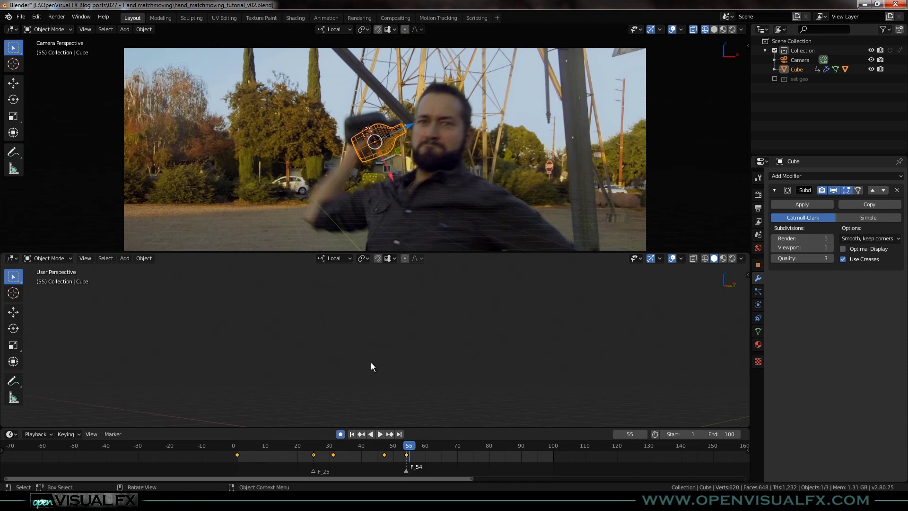
pyautogui.press('space')
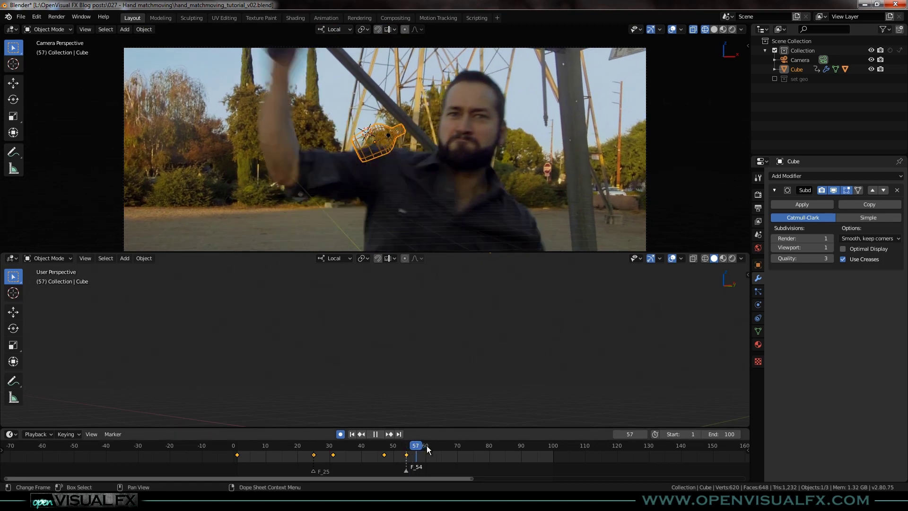
pyautogui.moveTo(427, 447); pyautogui.dragTo(377, 453)
pyautogui.scroll(-2, 360, 79)
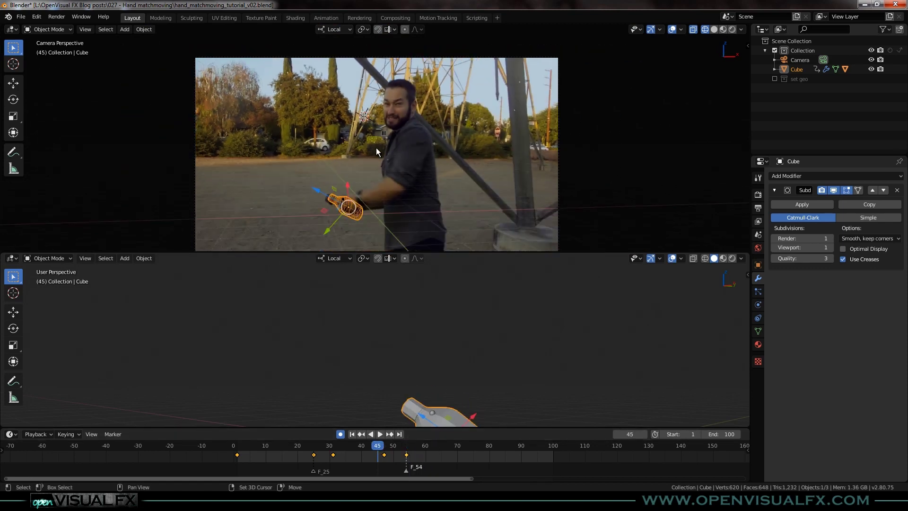
pyautogui.keyDown('shift'); pyautogui.moveTo(376, 150); pyautogui.dragTo(360, 135, button='middle'); pyautogui.keyUp('shift')
pyautogui.press('space')
pyautogui.moveTo(360, 445); pyautogui.dragTo(245, 450)
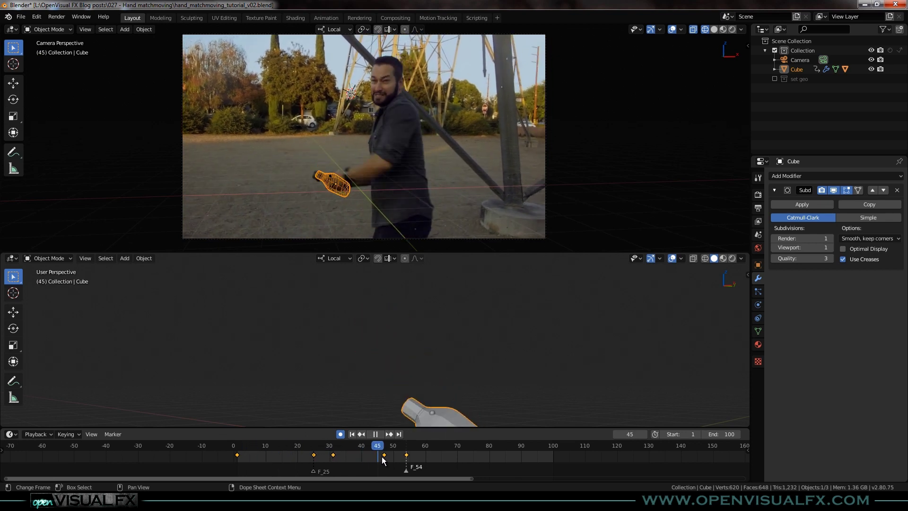
pyautogui.press('space')
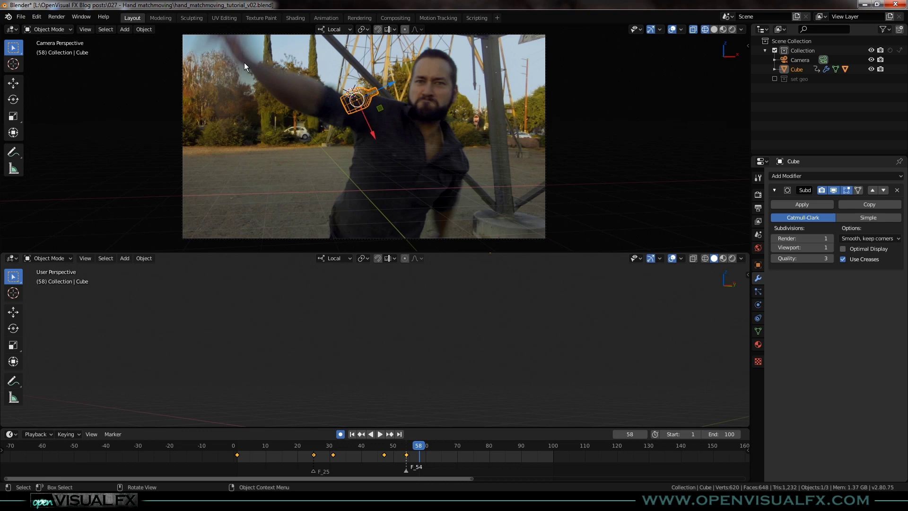
# - Step back and forth between frames 55 and 59 to examine the throwing arm's movement relative to the bottle
pyautogui.press('Right')
pyautogui.press('Left')
pyautogui.press('Left')
pyautogui.press('Left')
pyautogui.press('Left')
pyautogui.press('Right')
pyautogui.press('Right')
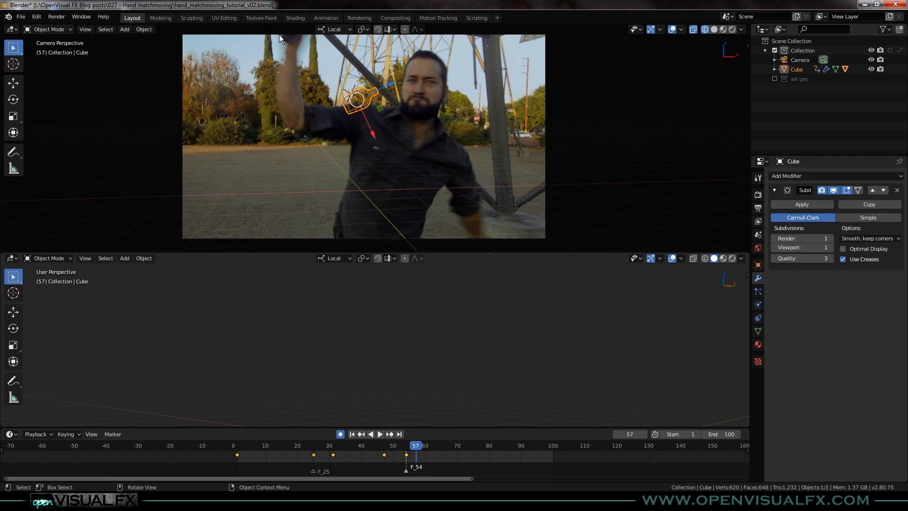
pyautogui.press('Left')
pyautogui.press('Right')
pyautogui.press('Right')
pyautogui.press('Right')
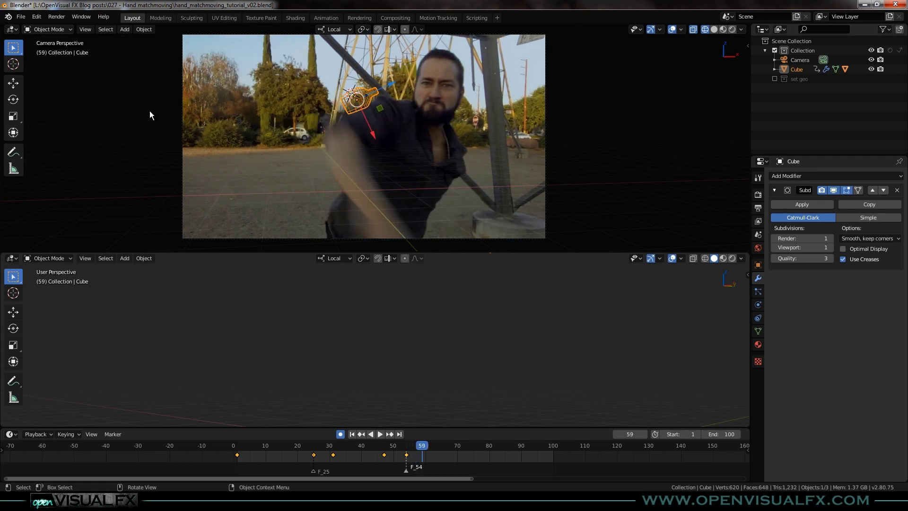
# - Calculate a motion path for the bottle over frames 1 to 100
pyautogui.press('KP_Decimal')
pyautogui.moveTo(450, 340); pyautogui.dragTo(427, 345, button='middle')
pyautogui.scroll(-1, 438, 336)
pyautogui.click(758, 265)
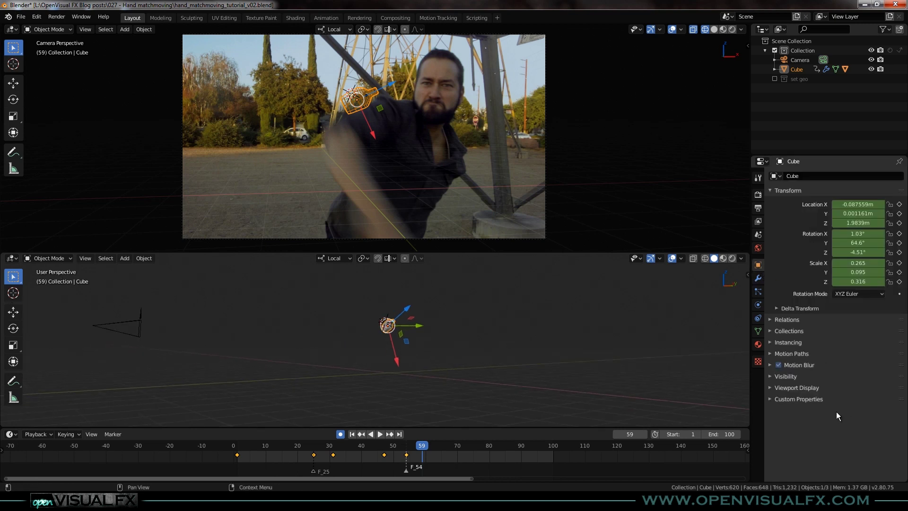
pyautogui.click(776, 353)
pyautogui.click(874, 388)
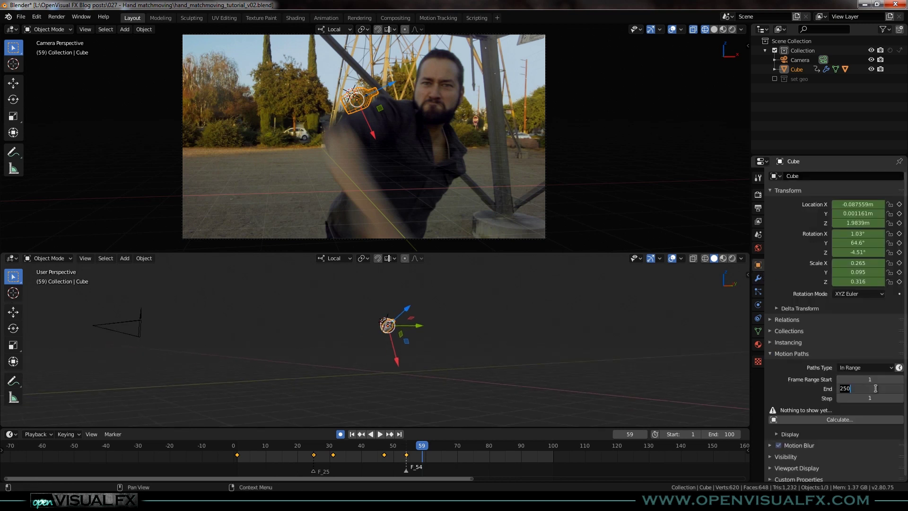
pyautogui.write('100')
pyautogui.press('Return')
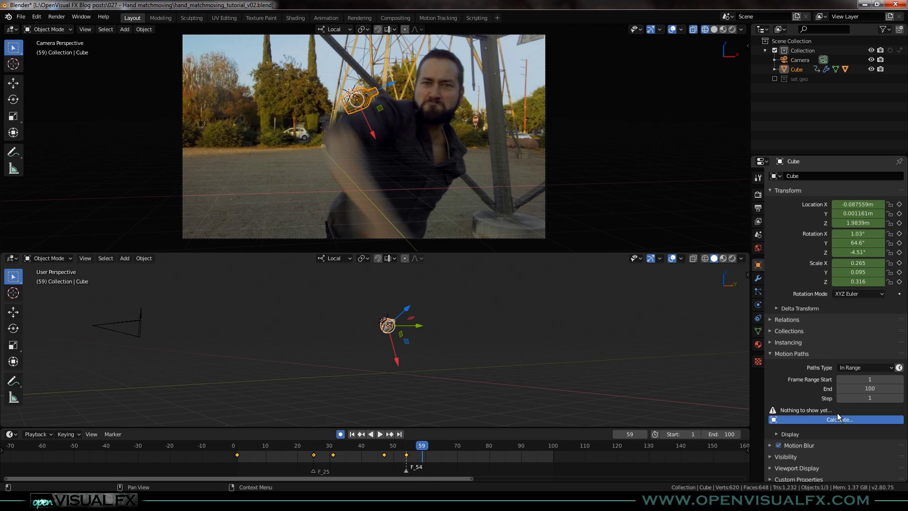
pyautogui.click(841, 418)
pyautogui.click(837, 409)
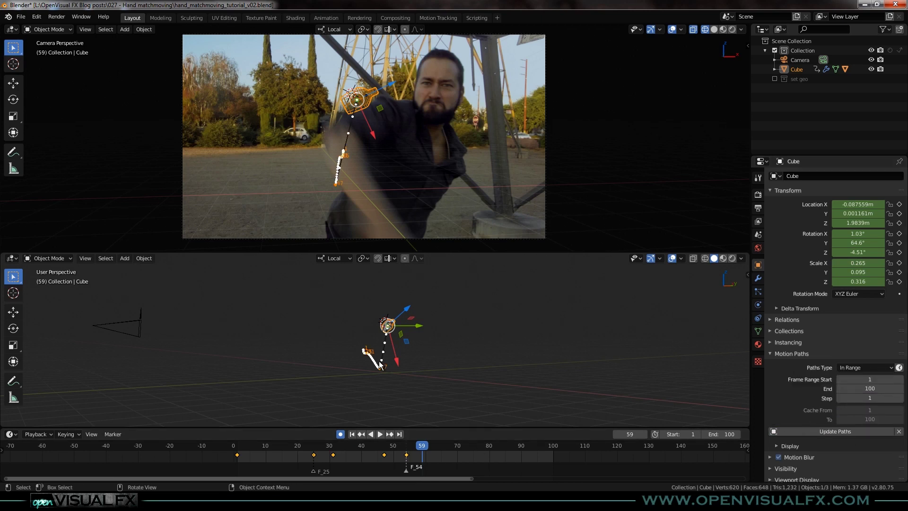
# - Examine the bottle's motion path from several angles and go to frame 50 to compare it with the footage
pyautogui.moveTo(461, 360); pyautogui.dragTo(387, 352, button='middle')
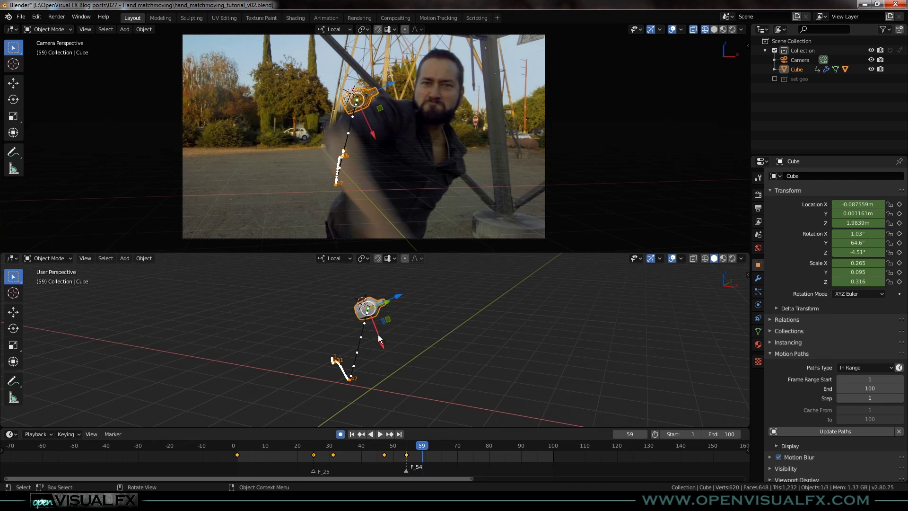
pyautogui.moveTo(387, 346); pyautogui.dragTo(359, 291, button='middle')
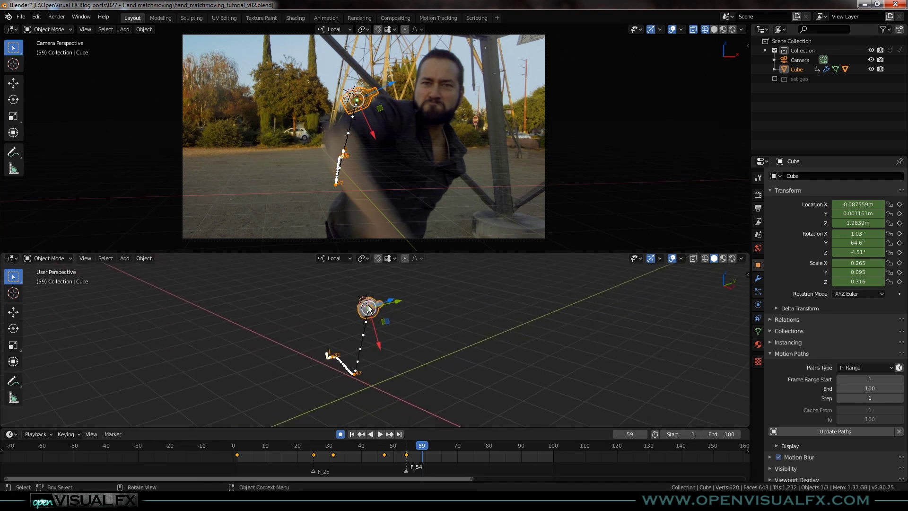
pyautogui.moveTo(421, 446); pyautogui.dragTo(393, 447)
pyautogui.scroll(3, 356, 127)
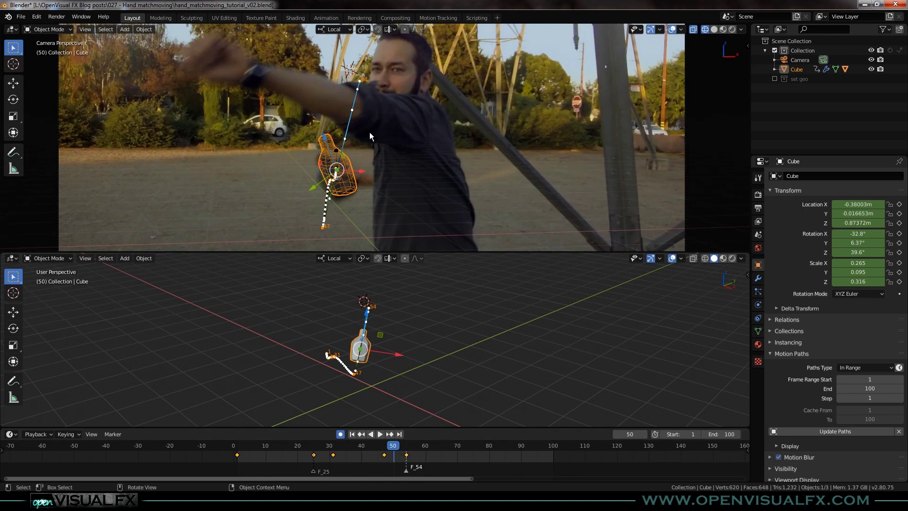
# - Step through frames 50 to 58 to examine the throwing arm's position relative to the bottle model
pyautogui.press('Right')
pyautogui.press('Right')
pyautogui.press('Right')
pyautogui.scroll(-1, 419, 139)
pyautogui.press('Right')
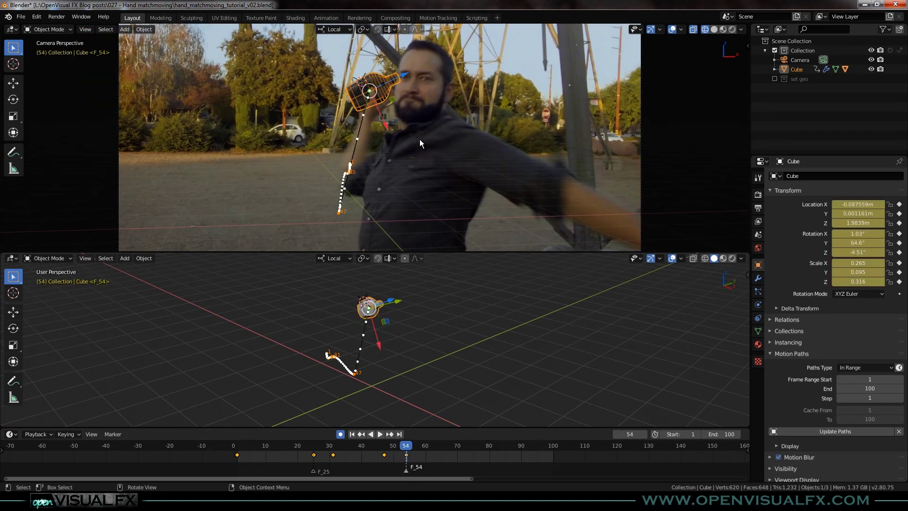
pyautogui.press('Right')
pyautogui.press('Right')
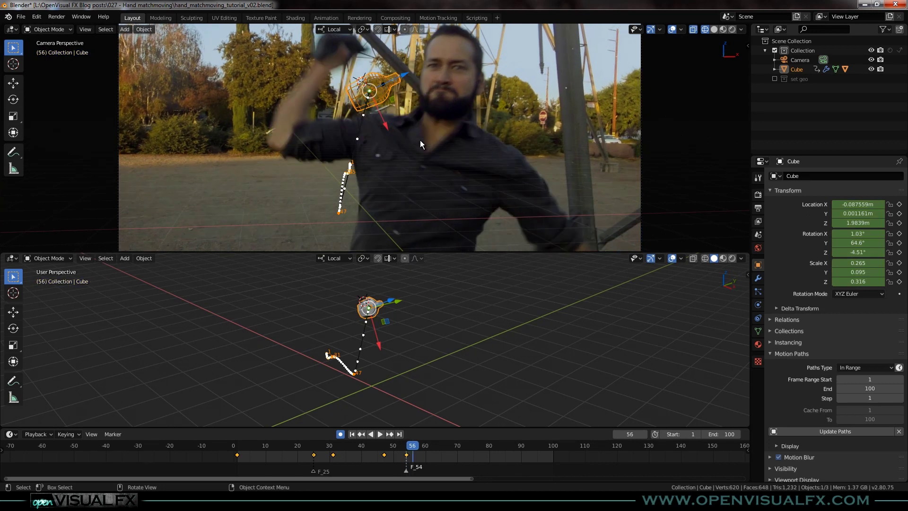
pyautogui.scroll(-1, 419, 142)
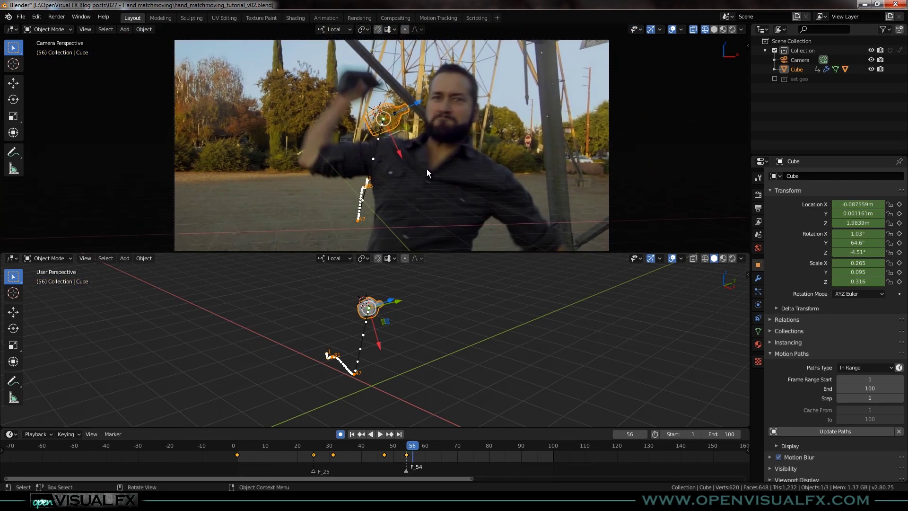
pyautogui.press('Right')
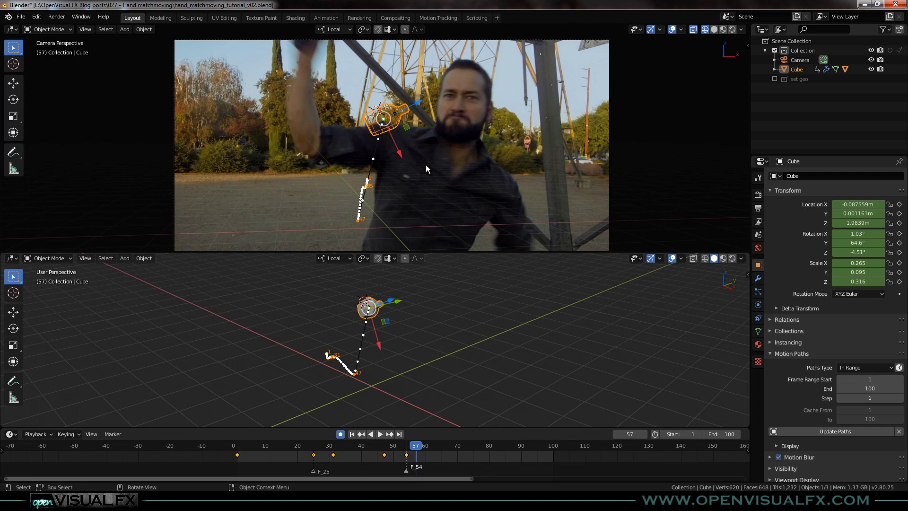
pyautogui.press('Left')
pyautogui.press('Left')
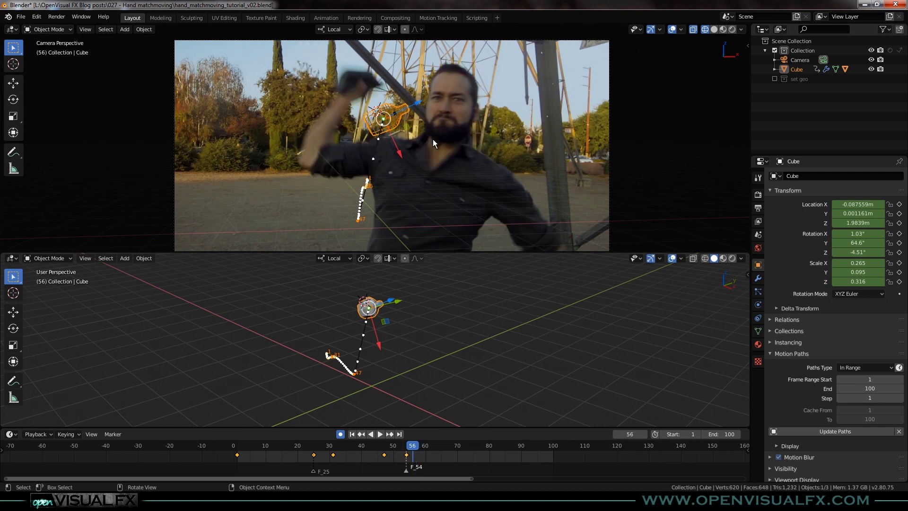
pyautogui.press('Right')
pyautogui.press('Right')
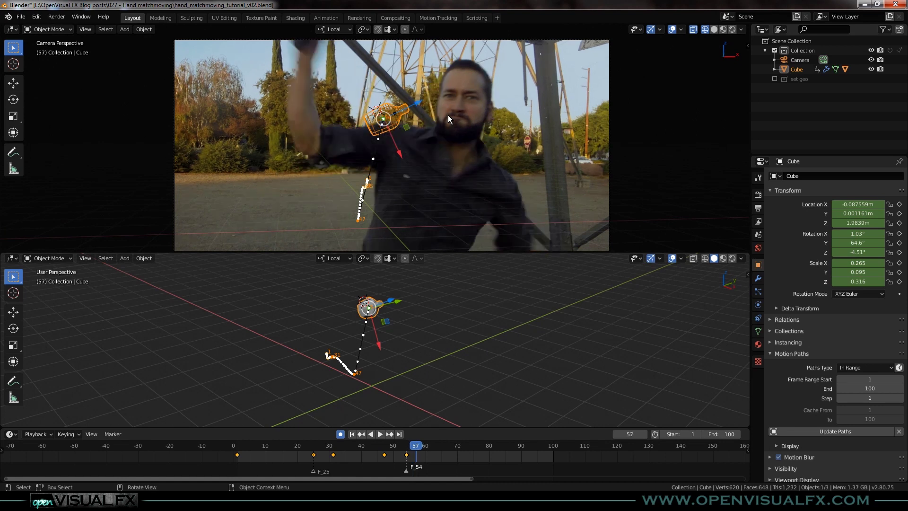
pyautogui.press('Right')
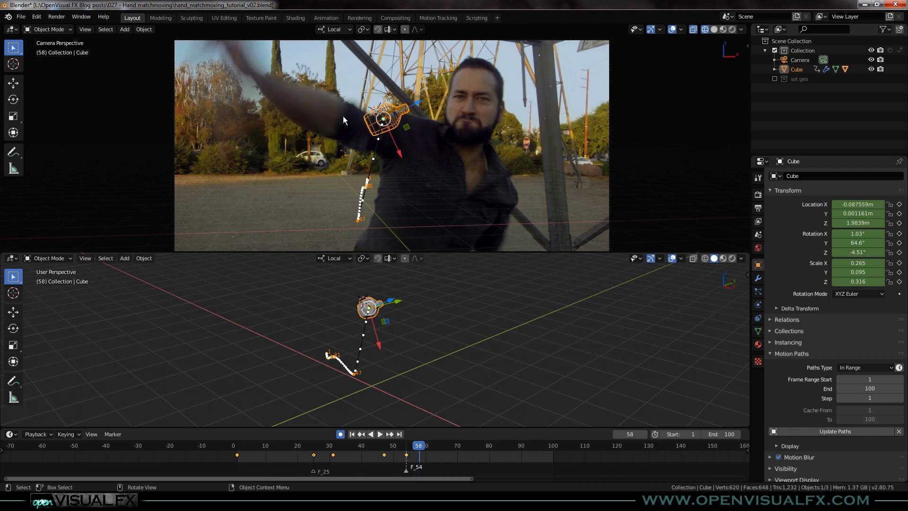
# - Step back and forth over frames 54 to 57 to compare the raised hand with the bottle, ending on frame 56
pyautogui.scroll(-1, 354, 124)
pyautogui.keyDown('shift'); pyautogui.moveTo(354, 124); pyautogui.dragTo(368, 144, button='middle'); pyautogui.keyUp('shift')
pyautogui.press('Left')
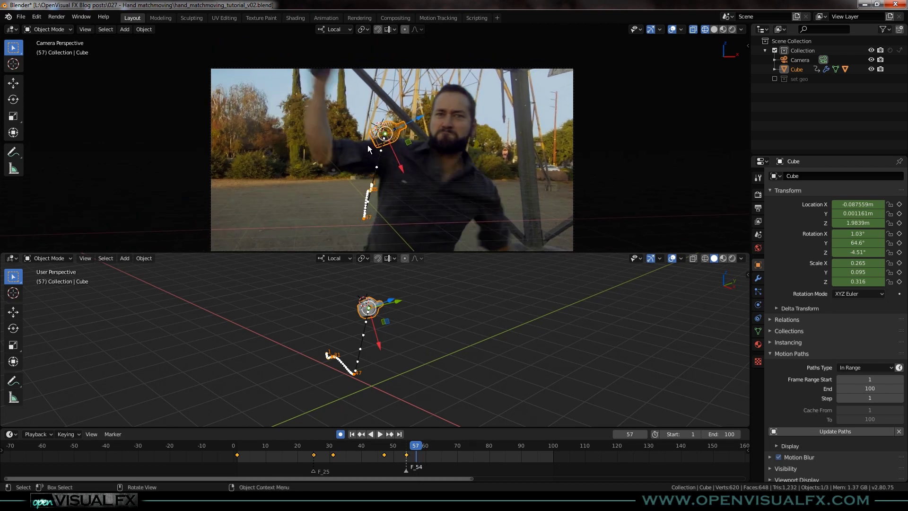
pyautogui.scroll(2, 318, 69)
pyautogui.keyDown('shift'); pyautogui.moveTo(325, 94); pyautogui.dragTo(325, 118, button='middle'); pyautogui.keyUp('shift')
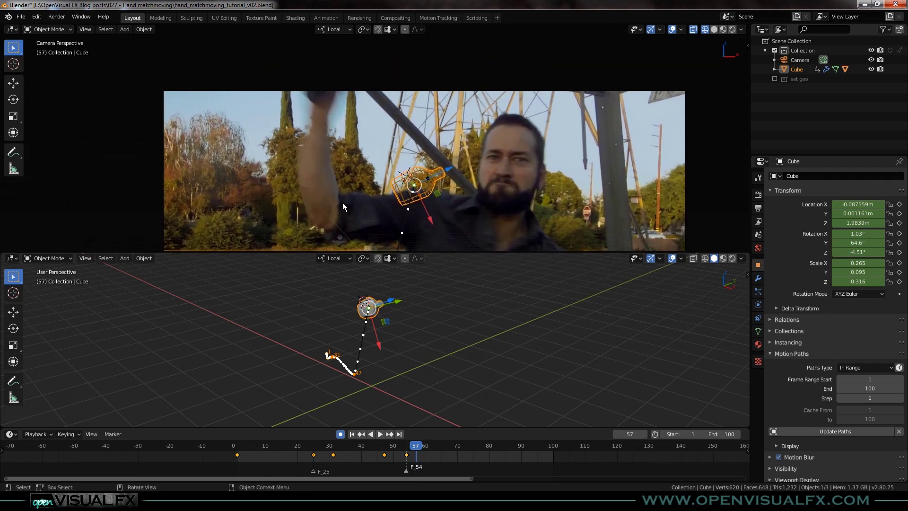
pyautogui.press('Left')
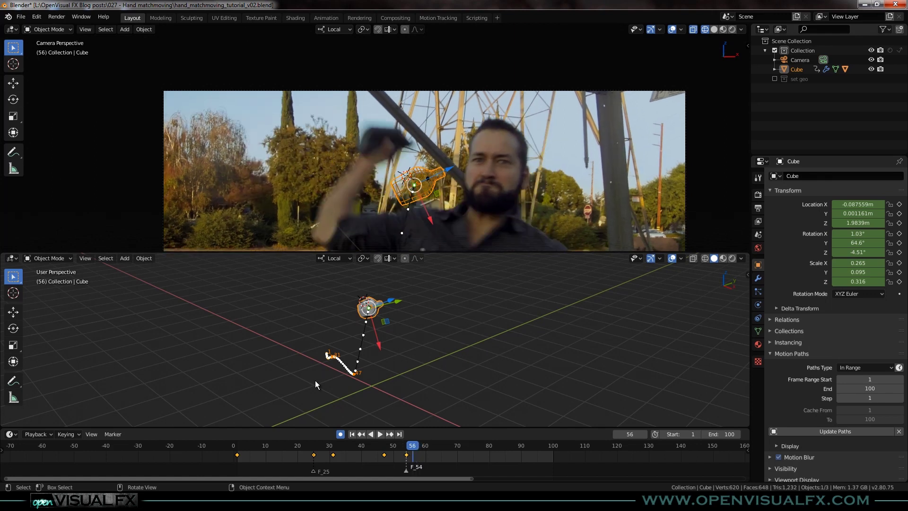
pyautogui.press('Left')
pyautogui.press('Left')
pyautogui.press('Right')
pyautogui.press('Right')
pyautogui.press('Right')
pyautogui.press('Left')
pyautogui.moveTo(416, 373); pyautogui.dragTo(353, 384, button='middle')
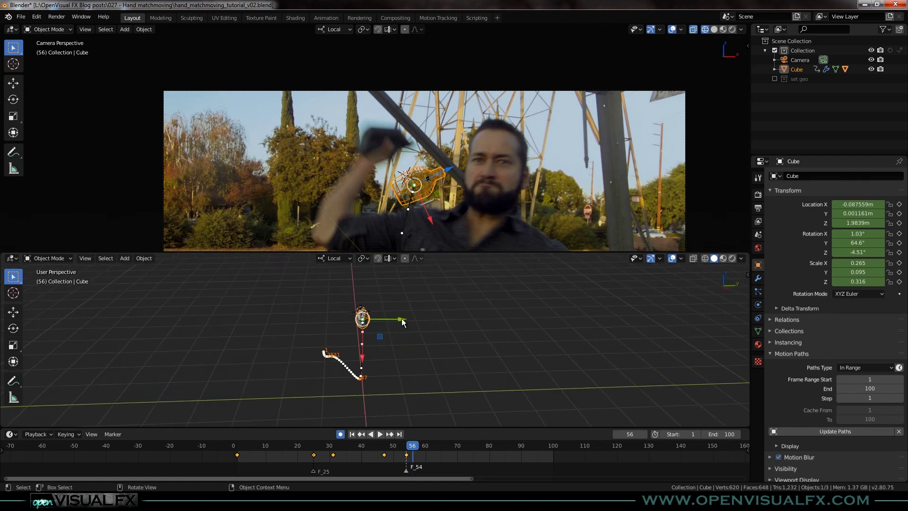
pyautogui.click(340, 258)
pyautogui.click(338, 287)
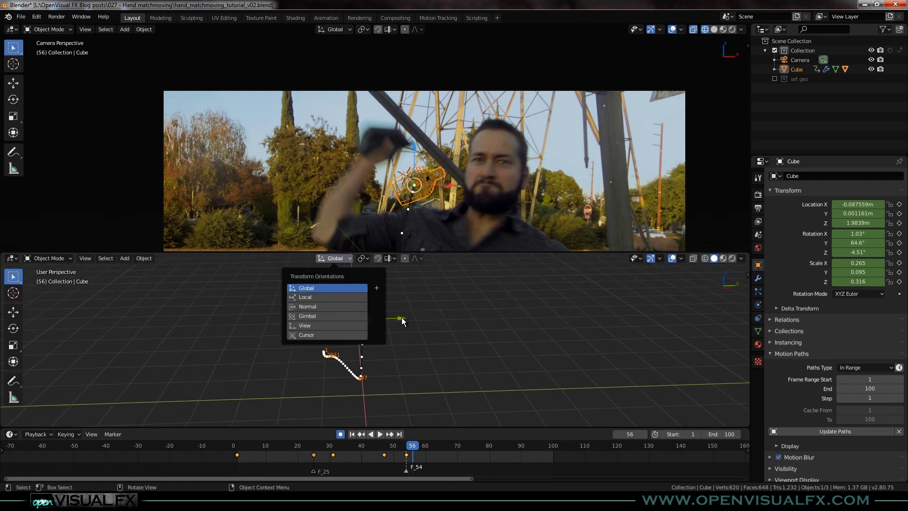
pyautogui.click(330, 259)
pyautogui.click(333, 297)
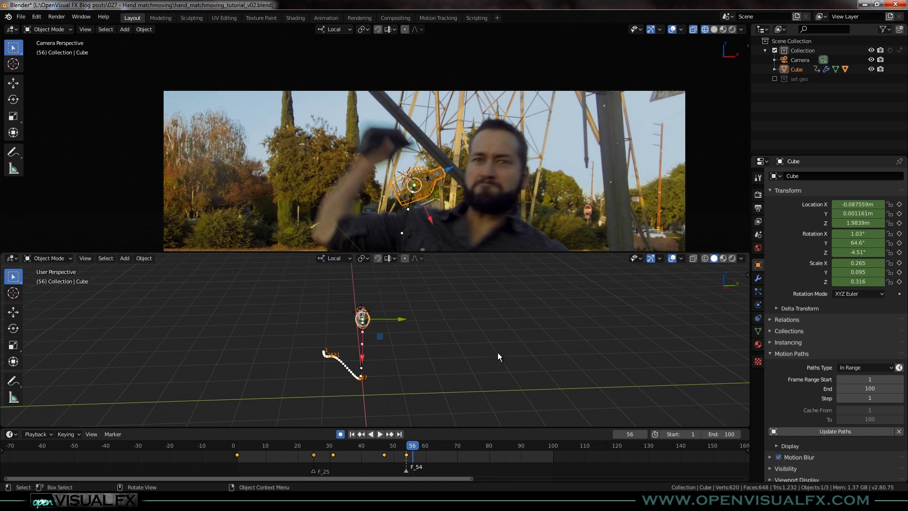
# - At frame 56, move the bottle about -0.32 m along the global Y axis
pyautogui.press('g')
pyautogui.press('y')
pyautogui.press('y')
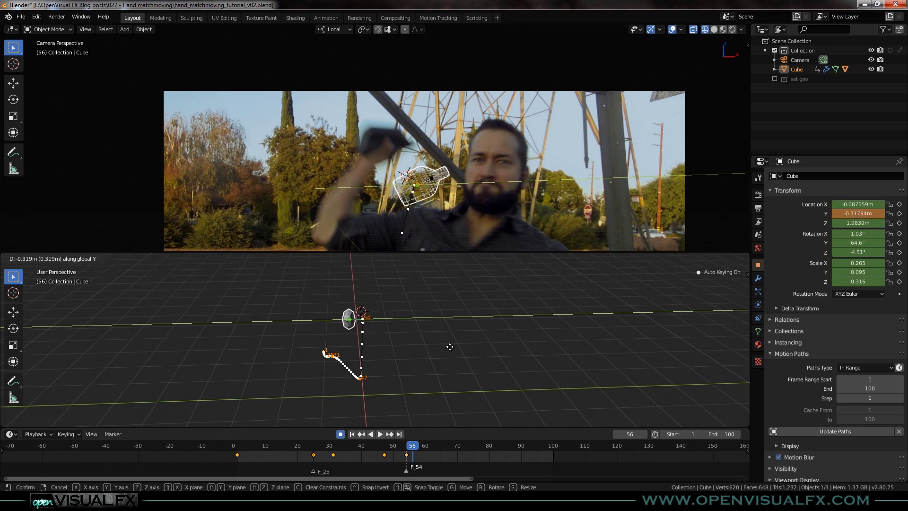
pyautogui.click(449, 347)
# - Raise the bottle along its local X axis at frame 56 to a Z location of about 2.424 m, comparing it with the previous frame
pyautogui.scroll(4, 353, 325)
pyautogui.moveTo(327, 340); pyautogui.dragTo(383, 346, button='middle')
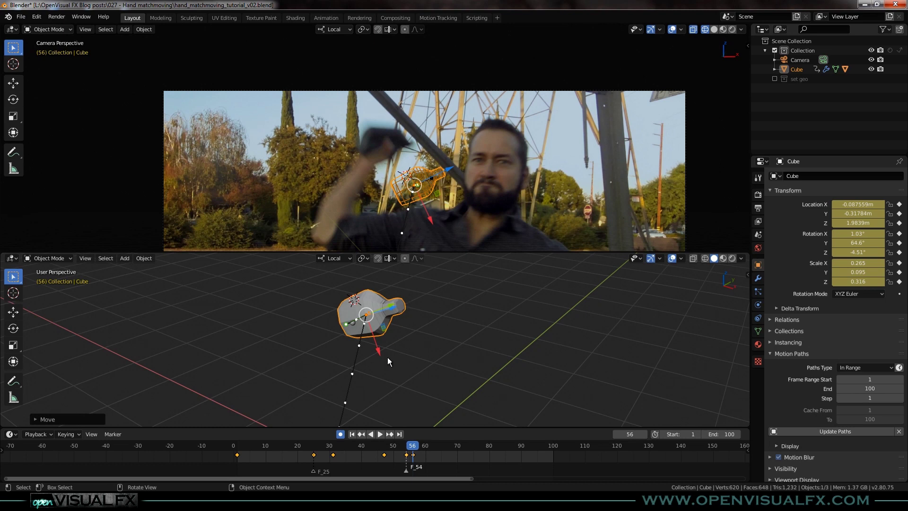
pyautogui.moveTo(378, 351); pyautogui.dragTo(362, 302)
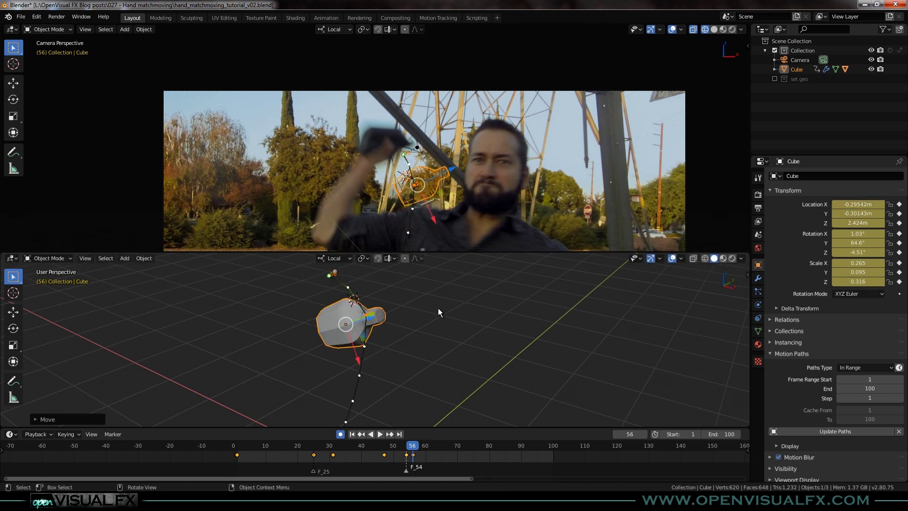
pyautogui.press('Left')
pyautogui.press('Right')
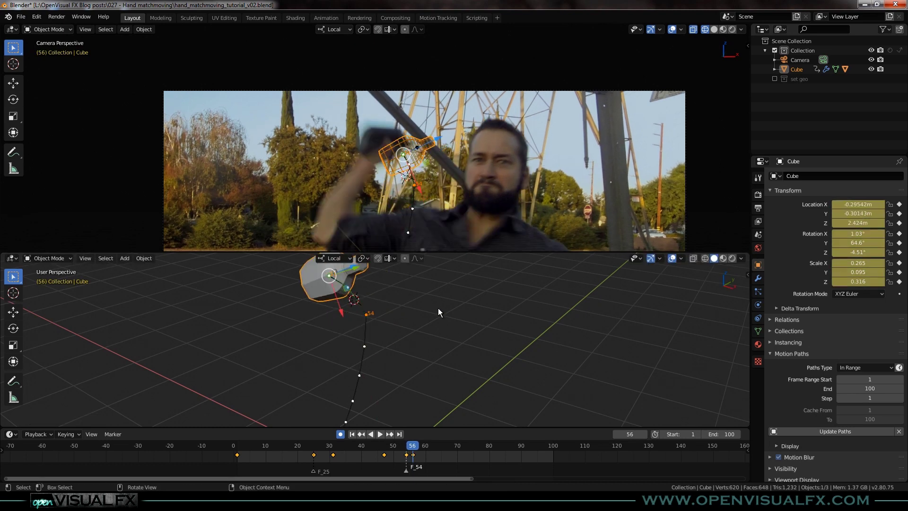
pyautogui.press('Left')
pyautogui.press('Right')
pyautogui.scroll(2, 393, 191)
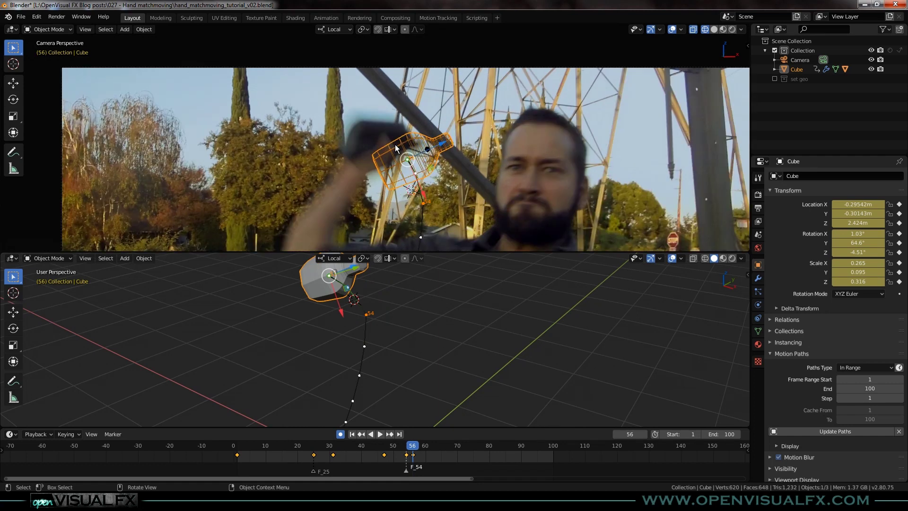
# - Raise the bottle further along local X and reposition it over the footage hand in the camera view at frame 56
pyautogui.moveTo(423, 194); pyautogui.dragTo(413, 173)
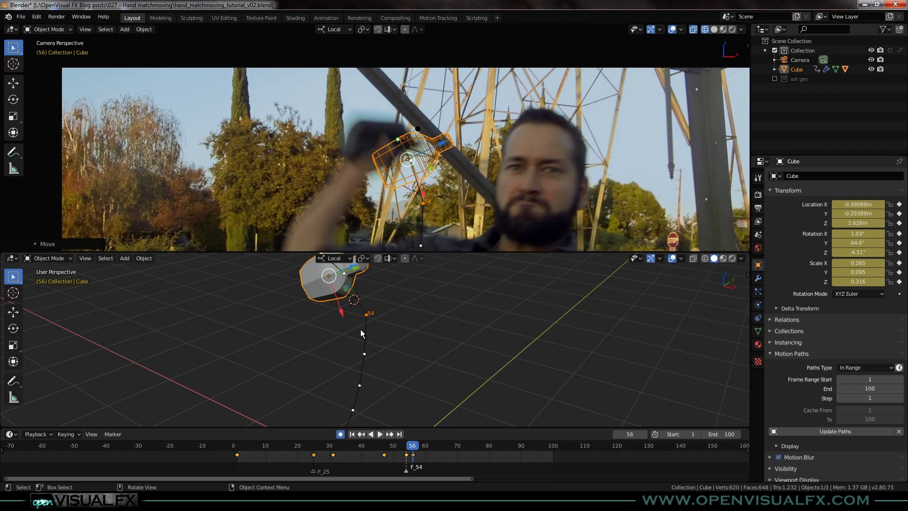
pyautogui.press('g')
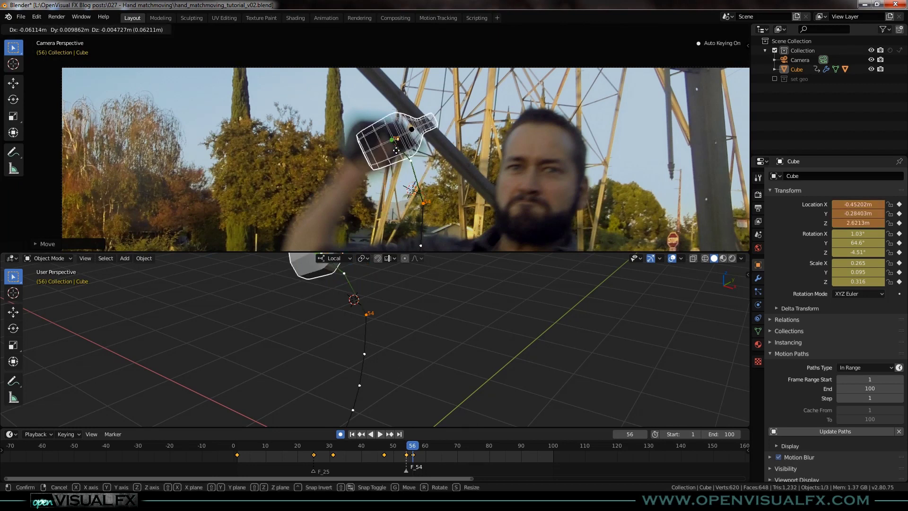
pyautogui.click(387, 155)
pyautogui.press('KP_Decimal')
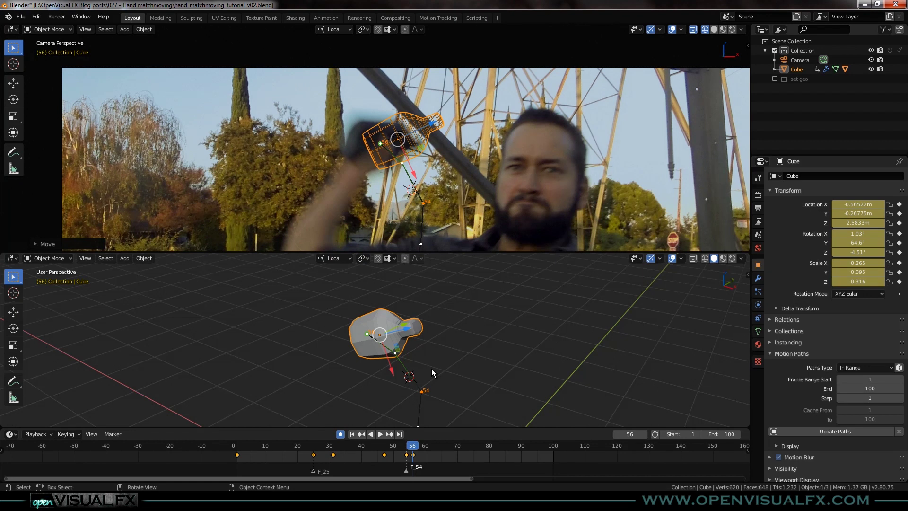
pyautogui.press('Left')
pyautogui.press('Right')
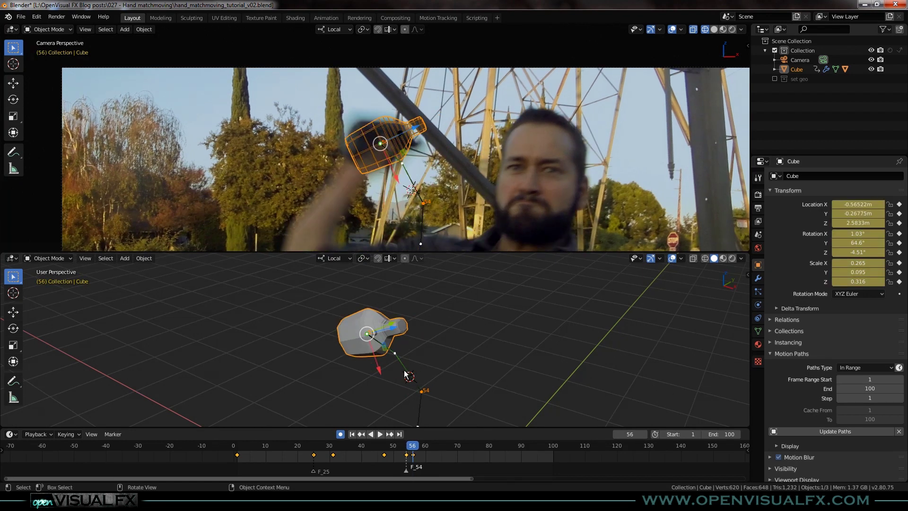
# - Check the bottle's trajectory from the side and clear its motion path
pyautogui.moveTo(405, 374); pyautogui.dragTo(342, 344, button='middle')
pyautogui.scroll(-3, 343, 345)
pyautogui.keyDown('shift'); pyautogui.moveTo(379, 380); pyautogui.dragTo(376, 323, button='middle'); pyautogui.keyUp('shift')
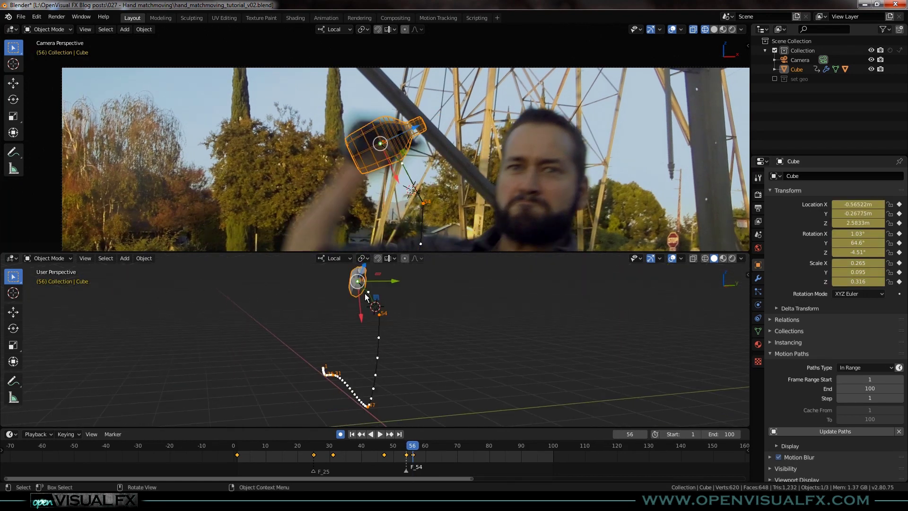
pyautogui.click(900, 432)
# - Rotate the bottle about its local Y and X axes to rotation values of about 147°, 84.9° and 170°
pyautogui.scroll(2, 381, 160)
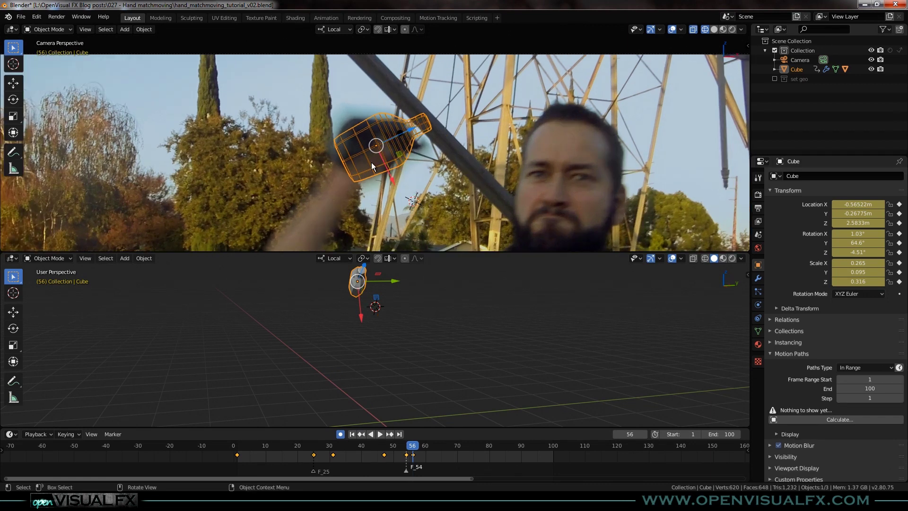
pyautogui.press('r')
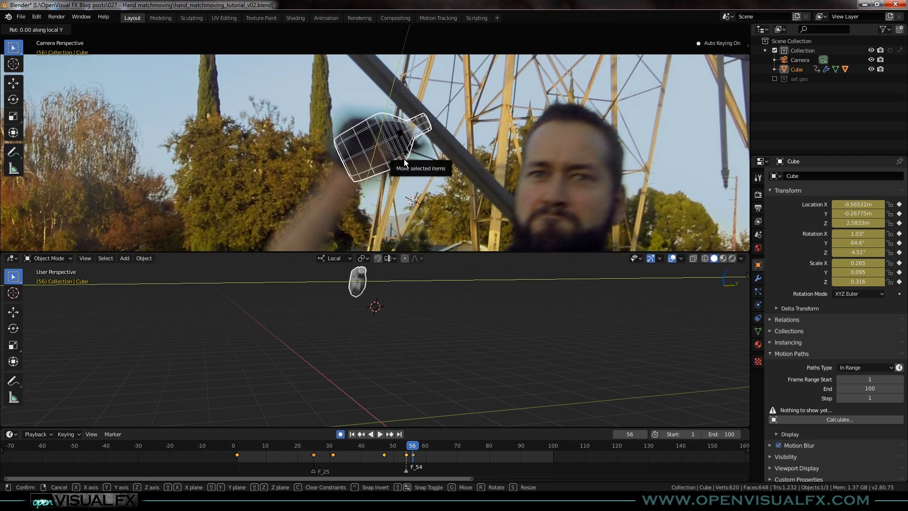
pyautogui.click(375, 171)
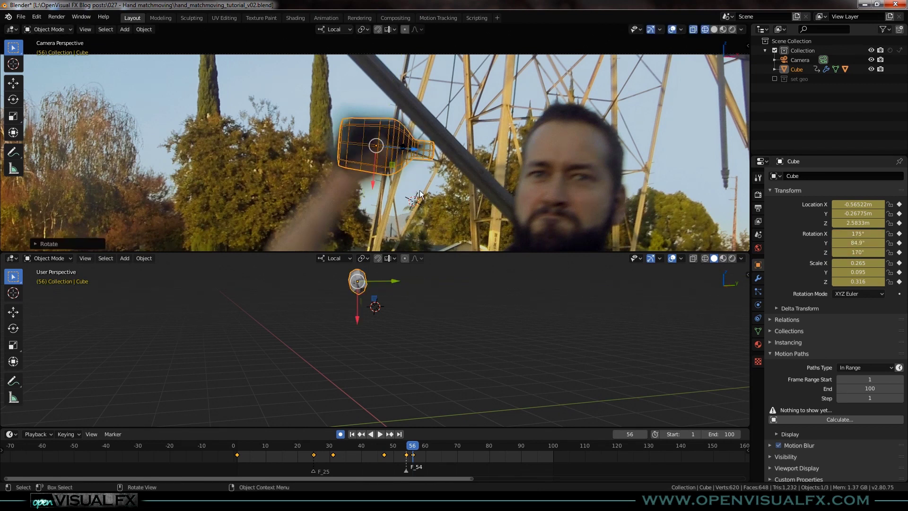
pyautogui.press('r')
pyautogui.press('x')
pyautogui.click(426, 158)
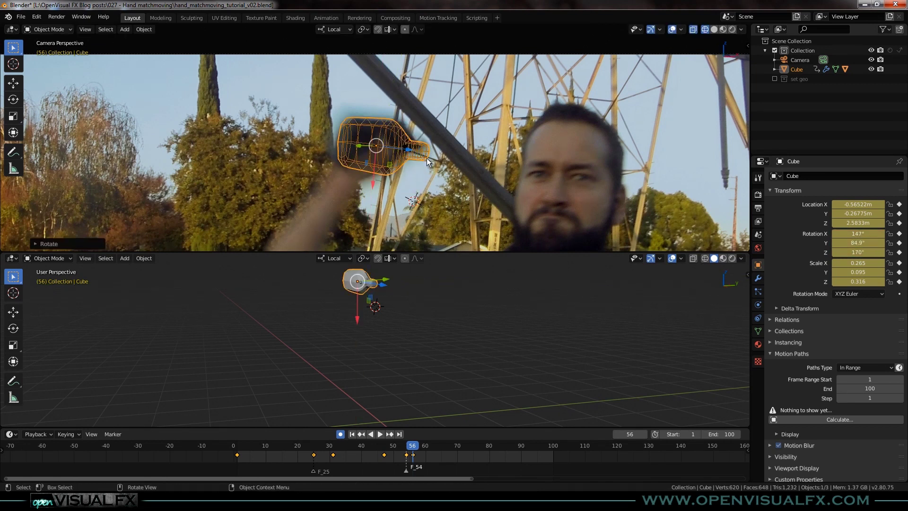
# - Fine-tune the bottle's tilt about its local Y axis to rotation values of about 138°, 85.8° and 160°
pyautogui.press('r')
pyautogui.press('y')
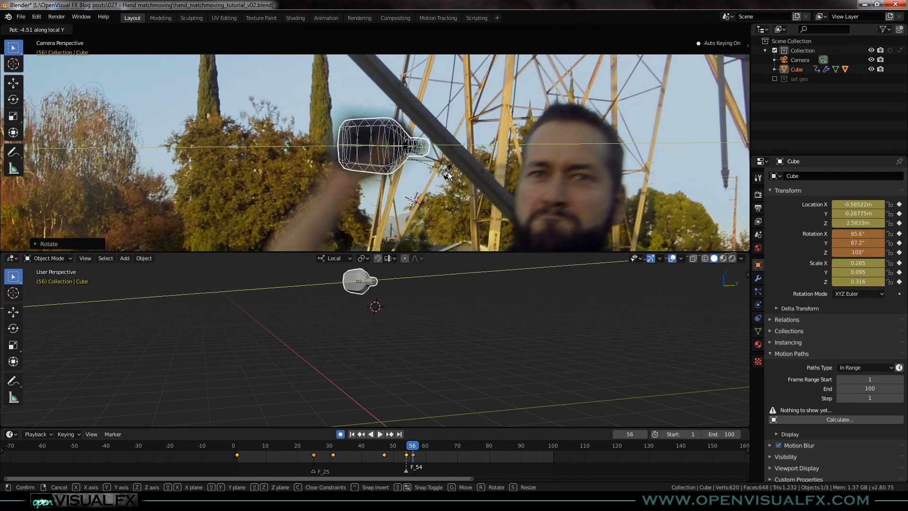
pyautogui.click(447, 170)
pyautogui.scroll(2, 409, 160)
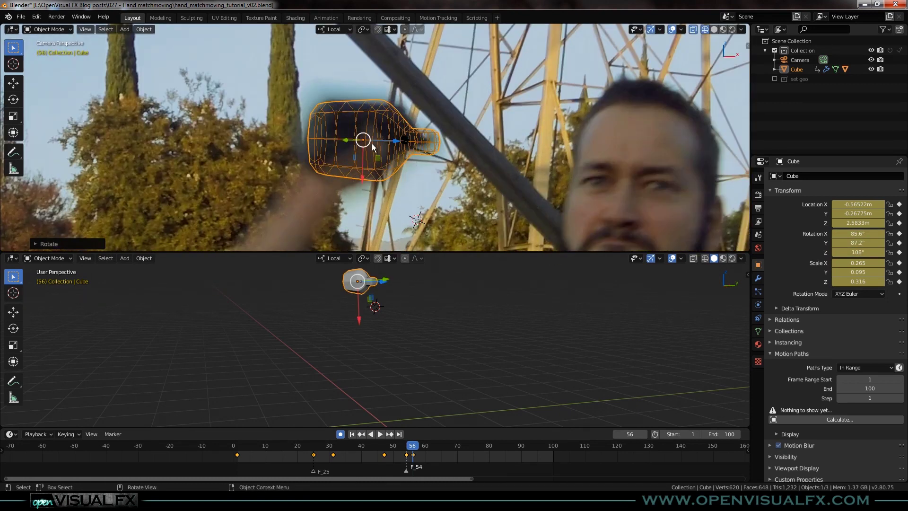
pyautogui.press('r')
pyautogui.press('y')
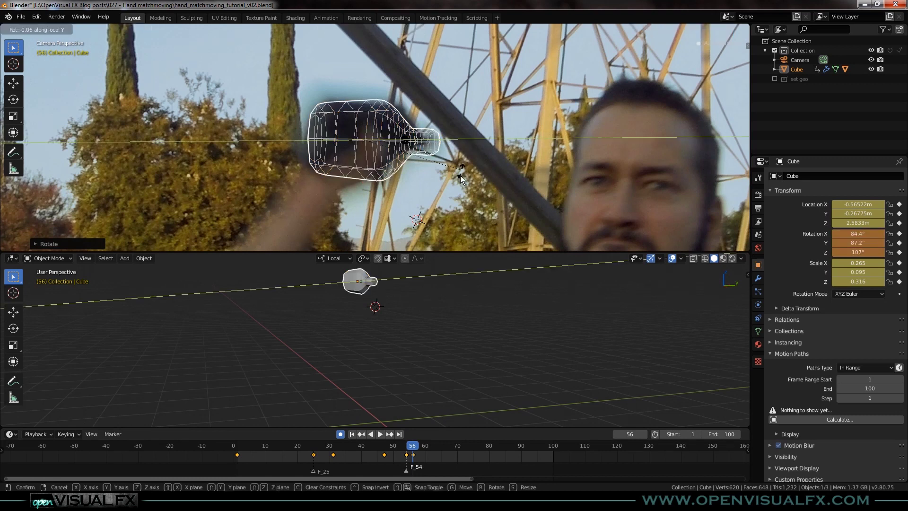
pyautogui.click(331, 201)
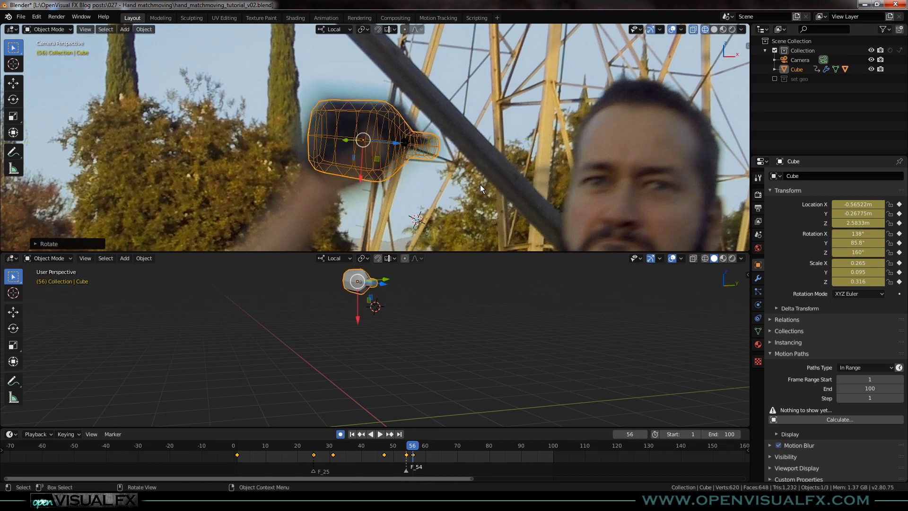
# - Shift the bottle slightly along its local Z axis and check its outline closely against the blurred bottle in the footage
pyautogui.press('g')
pyautogui.press('z')
pyautogui.press('z')
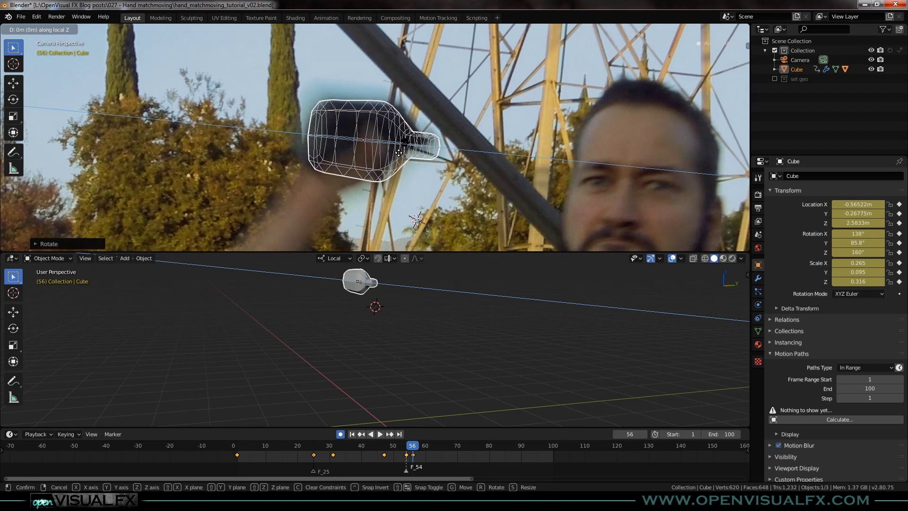
pyautogui.click(398, 154)
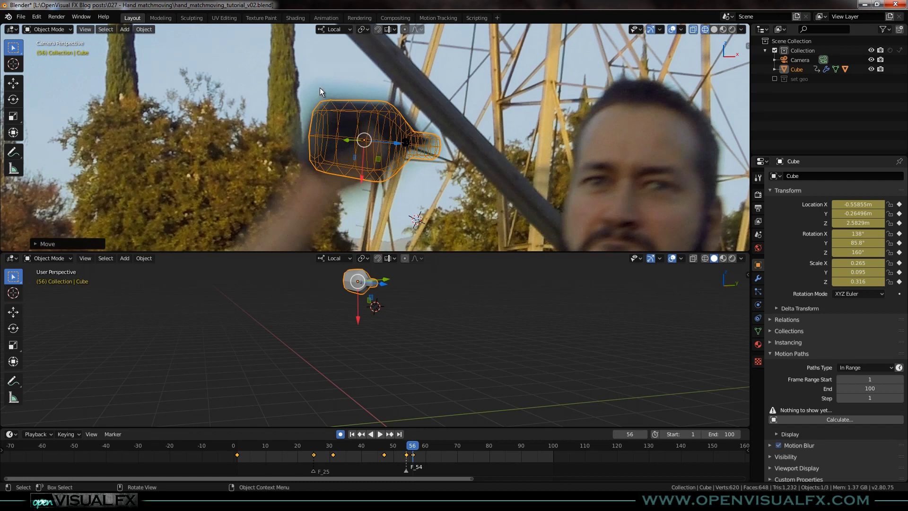
pyautogui.scroll(3, 291, 155)
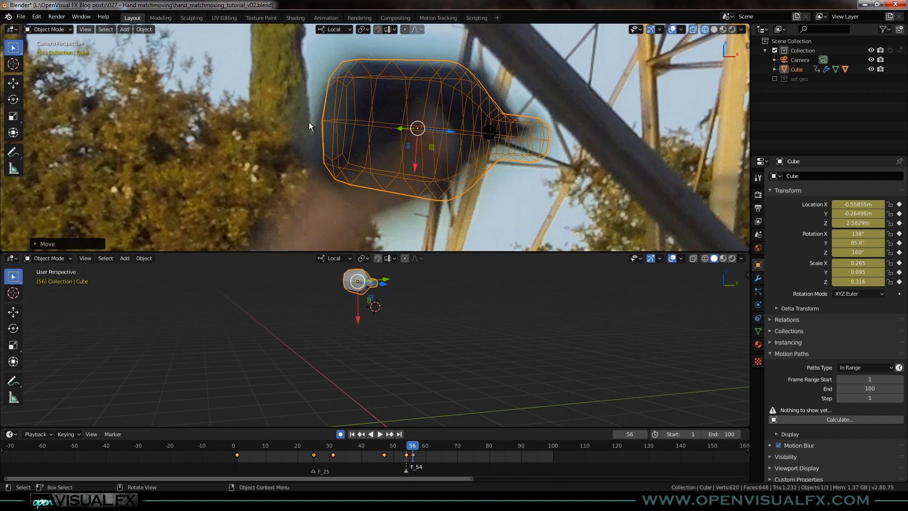
pyautogui.keyDown('shift'); pyautogui.moveTo(344, 42); pyautogui.dragTo(332, 64, button='middle'); pyautogui.keyUp('shift')
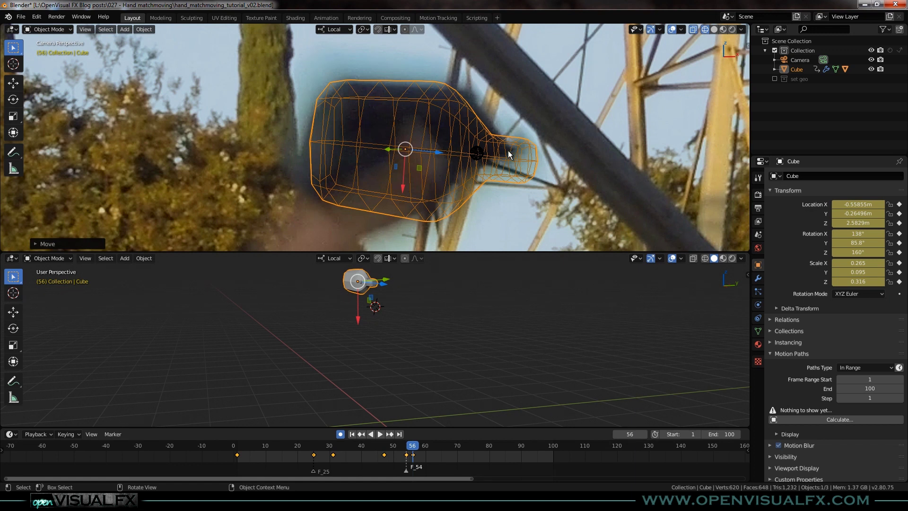
# - Rotate the bottle about its local Y axis to about 131°, 86.3° and 154°, and shift it about 0.012 m along local Z
pyautogui.press('r')
pyautogui.press('y')
pyautogui.press('y')
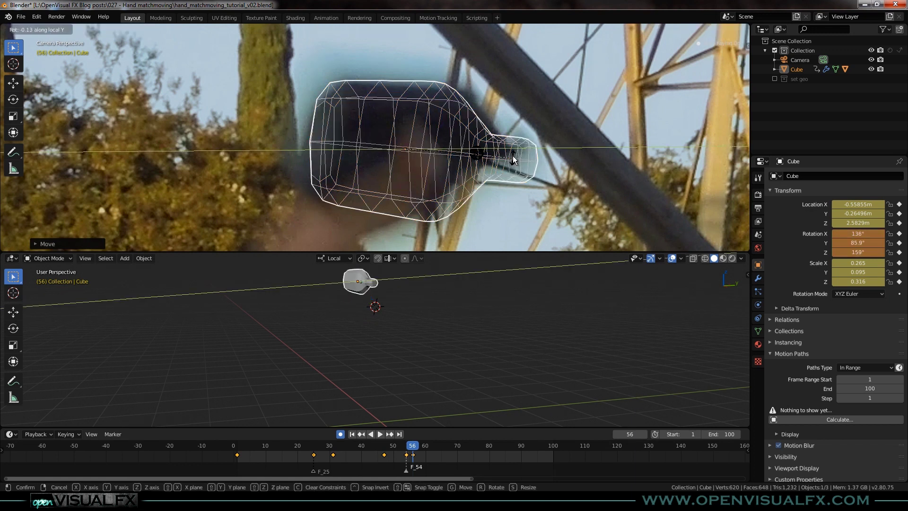
pyautogui.click(509, 131)
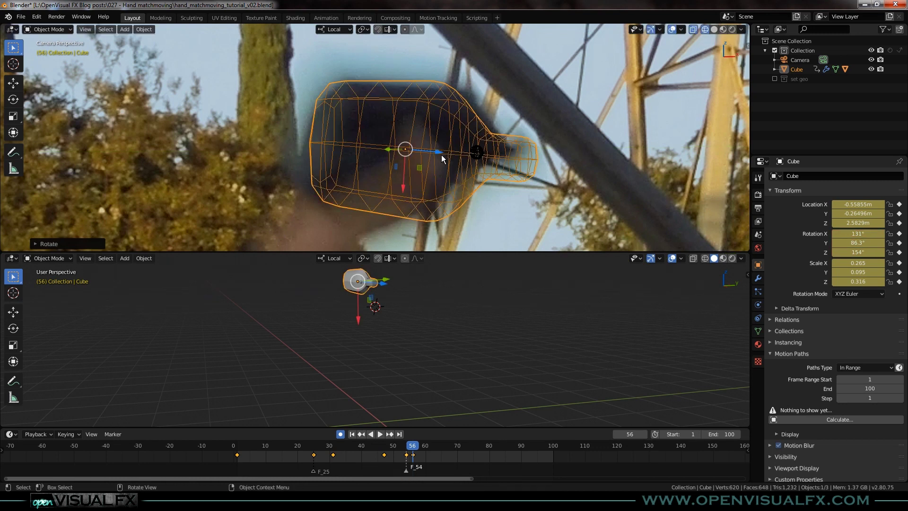
pyautogui.press('g')
pyautogui.press('z')
pyautogui.press('z')
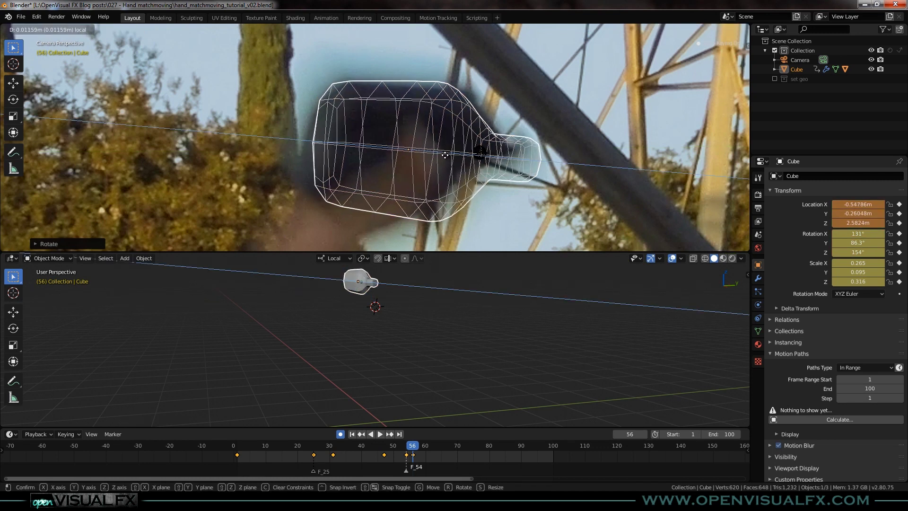
pyautogui.click(445, 155)
# - Roll the bottle about its local Z axis and tilt it about local Y to rotation values of about 97.2°, 61.5° and 120°
pyautogui.press('r')
pyautogui.press('z')
pyautogui.press('z')
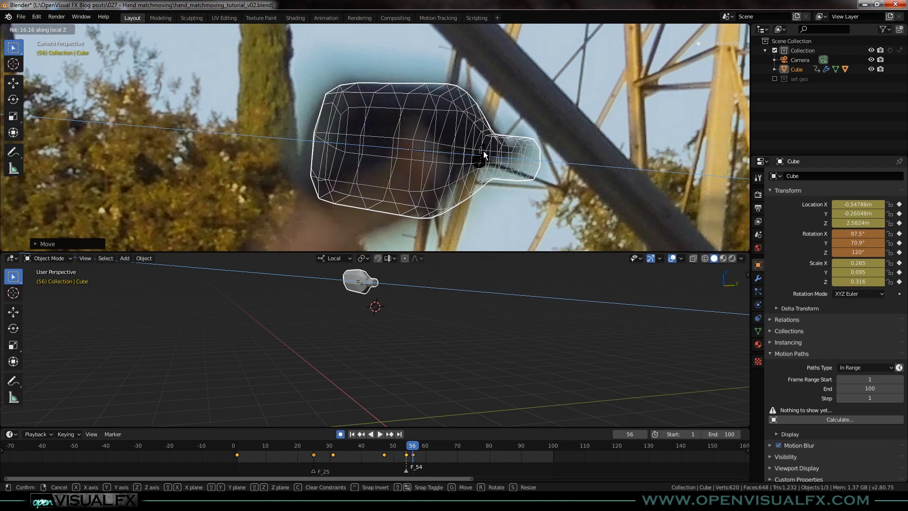
pyautogui.click(494, 129)
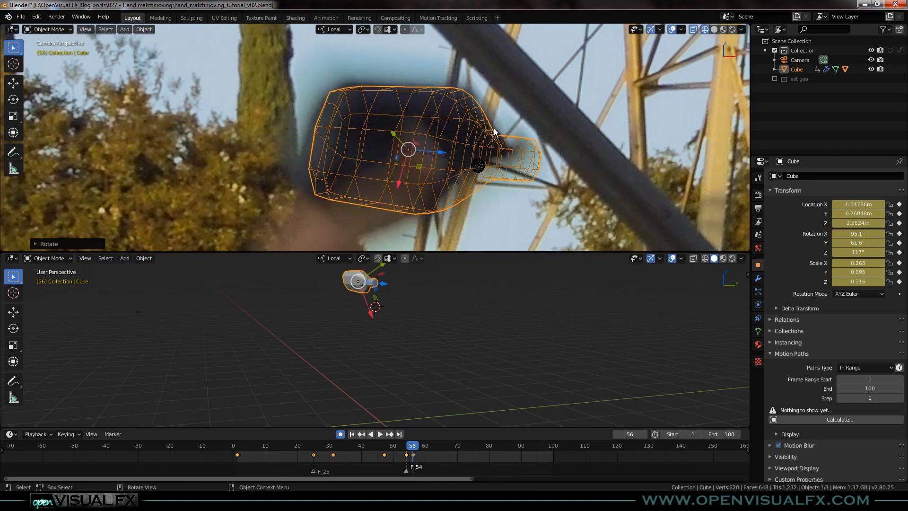
pyautogui.press('r')
pyautogui.press('y')
pyautogui.press('y')
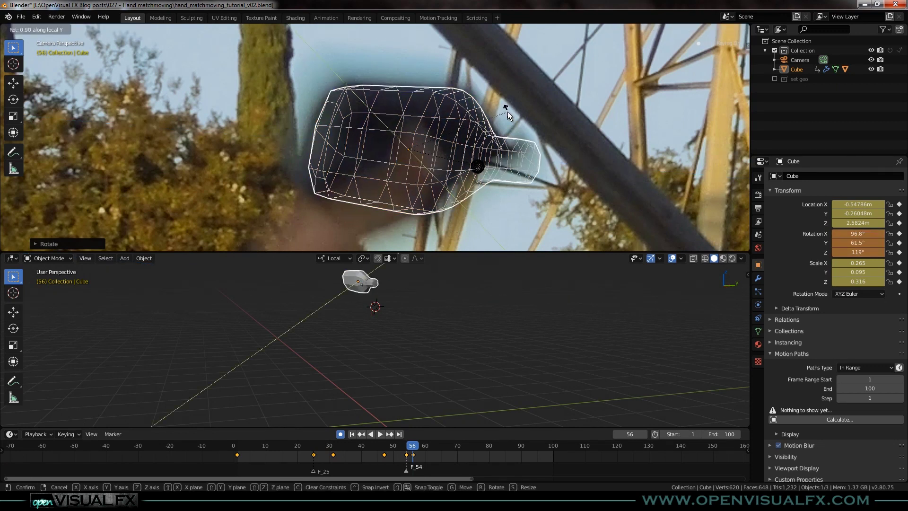
pyautogui.click(507, 112)
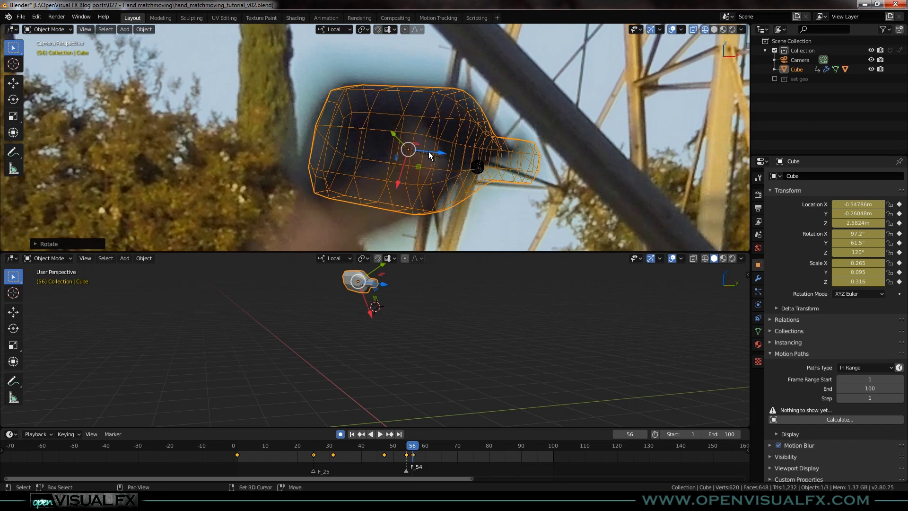
# - Slide the bottle back along its local Z axis to about -0.560, -0.266, 2.583 m and check its fit against the footage
pyautogui.press('g')
pyautogui.press('z')
pyautogui.press('z')
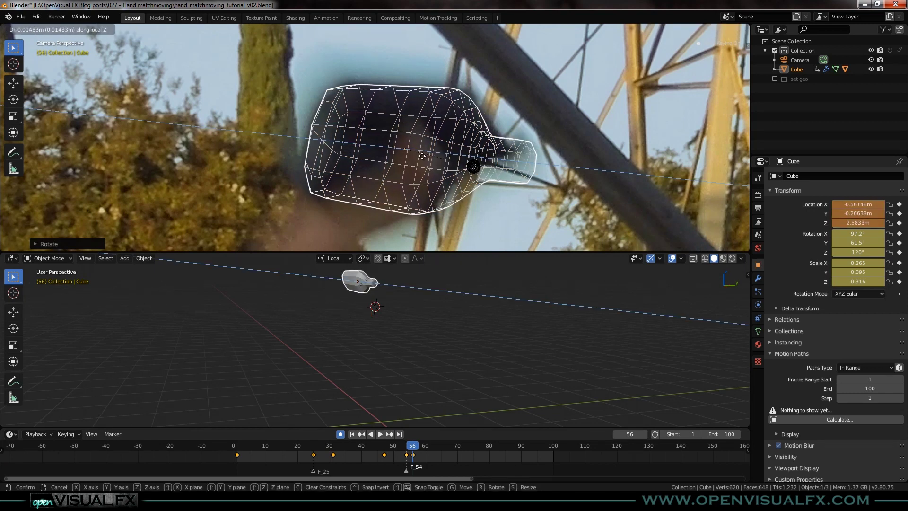
pyautogui.click(426, 158)
pyautogui.scroll(-6, 424, 135)
pyautogui.keyDown('shift'); pyautogui.moveTo(448, 168); pyautogui.dragTo(377, 117, button='middle'); pyautogui.keyUp('shift')
pyautogui.scroll(-2, 377, 119)
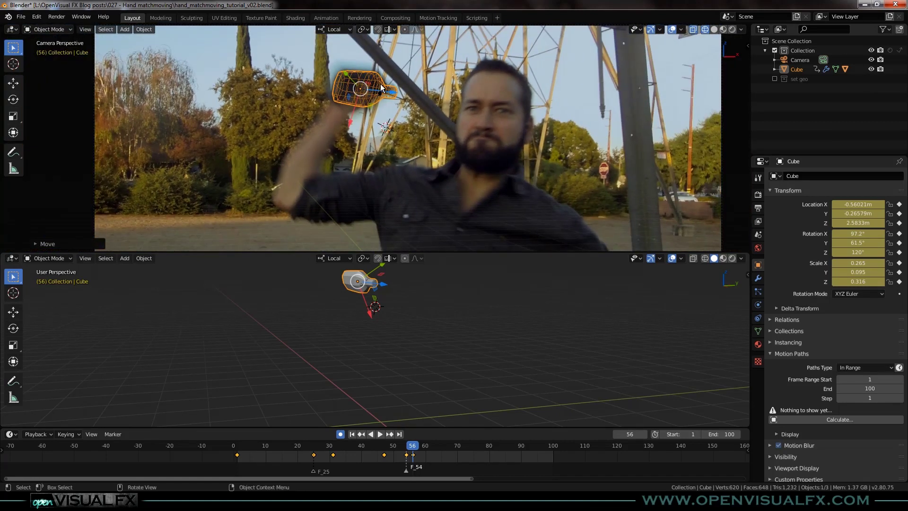
pyautogui.scroll(4, 382, 105)
pyautogui.scroll(4, 374, 301)
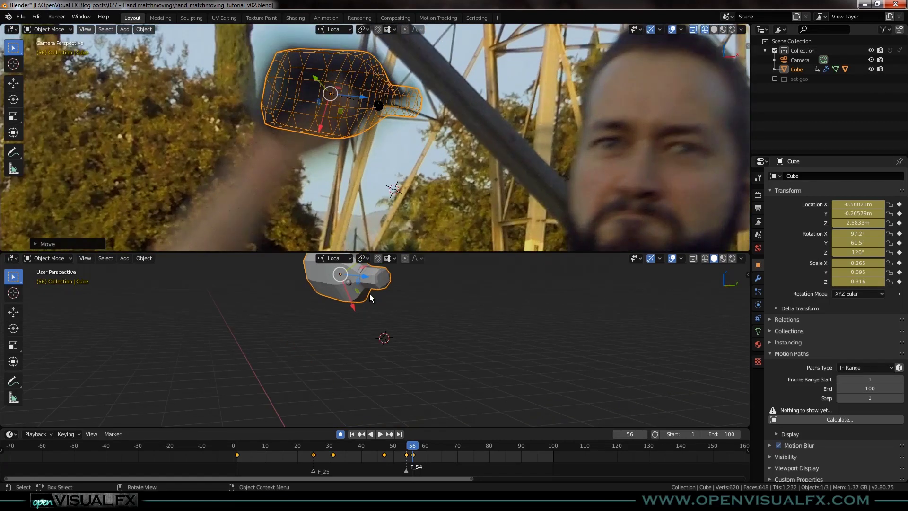
pyautogui.scroll(-5, 379, 189)
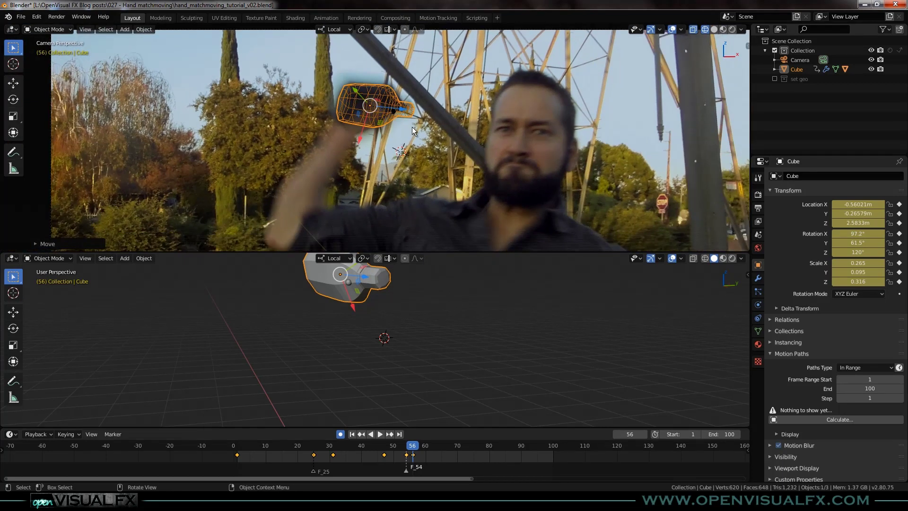
# - Advance to frame 57, calculate the bottle's motion path for frames 1 to 100, and inspect the trajectory from the side
pyautogui.press('Right')
pyautogui.scroll(-4, 362, 354)
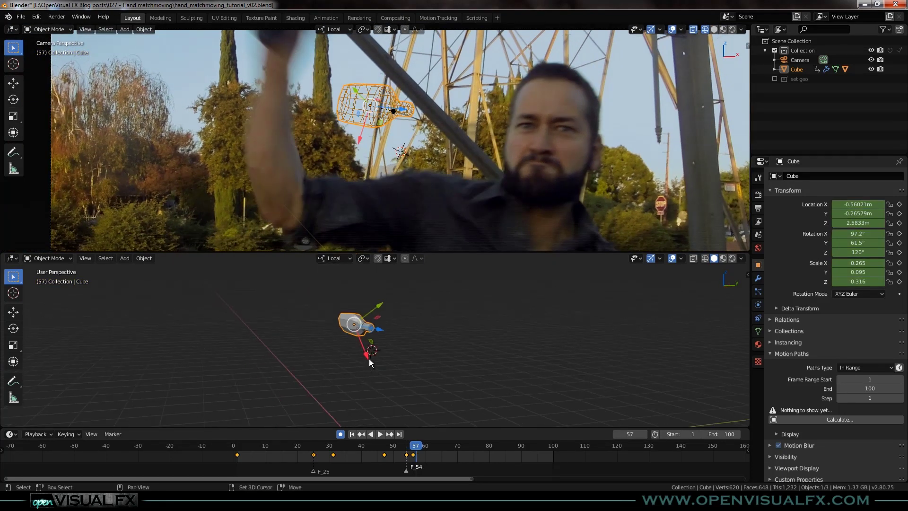
pyautogui.keyDown('shift'); pyautogui.moveTo(368, 359); pyautogui.dragTo(384, 373, button='middle'); pyautogui.keyUp('shift')
pyautogui.click(843, 416)
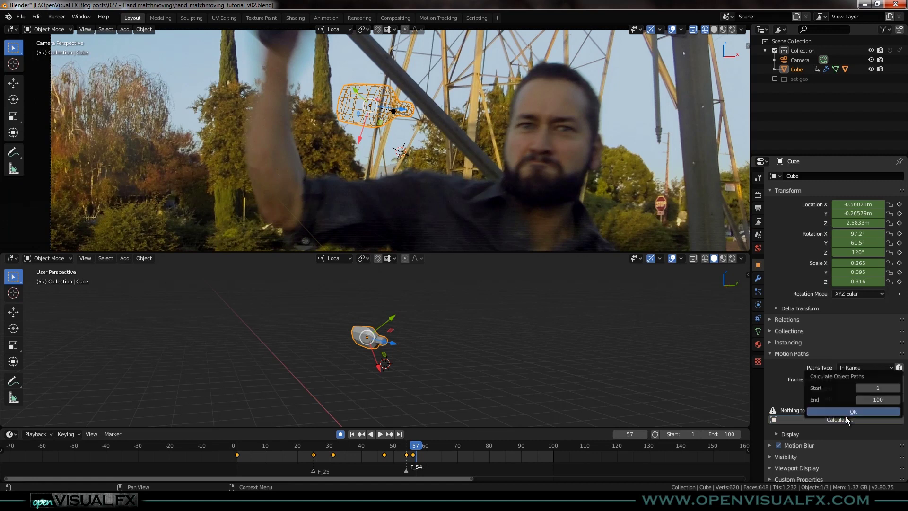
pyautogui.click(845, 413)
pyautogui.keyDown('shift'); pyautogui.moveTo(424, 385); pyautogui.dragTo(400, 366, button='middle'); pyautogui.keyUp('shift')
pyautogui.scroll(-1, 380, 205)
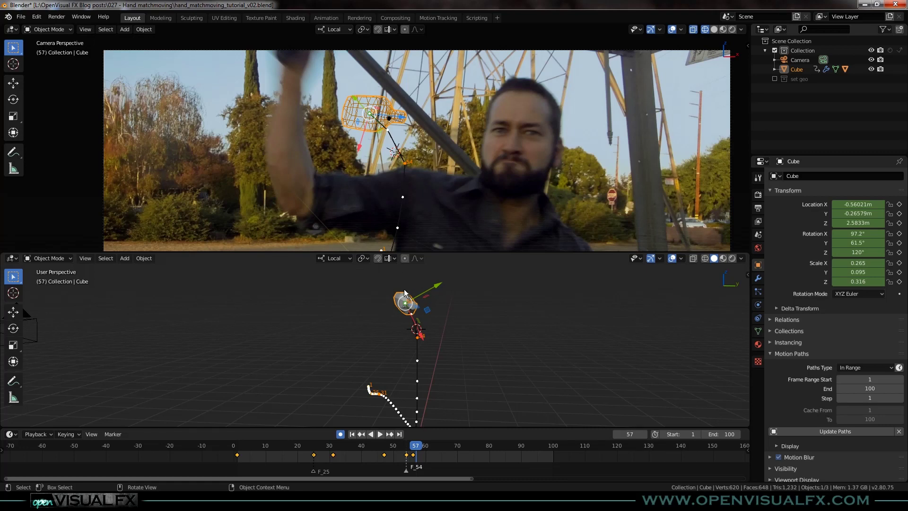
pyautogui.scroll(-3, 436, 327)
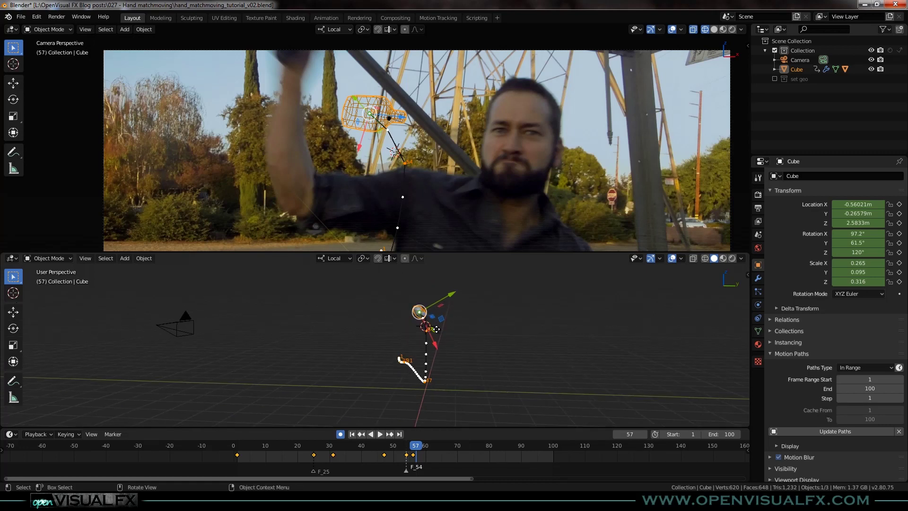
# - Move the bottle along the global Y, Z and X axes to a location of about -1.443, -1.118, 3.270 m
pyautogui.press('g')
pyautogui.press('y')
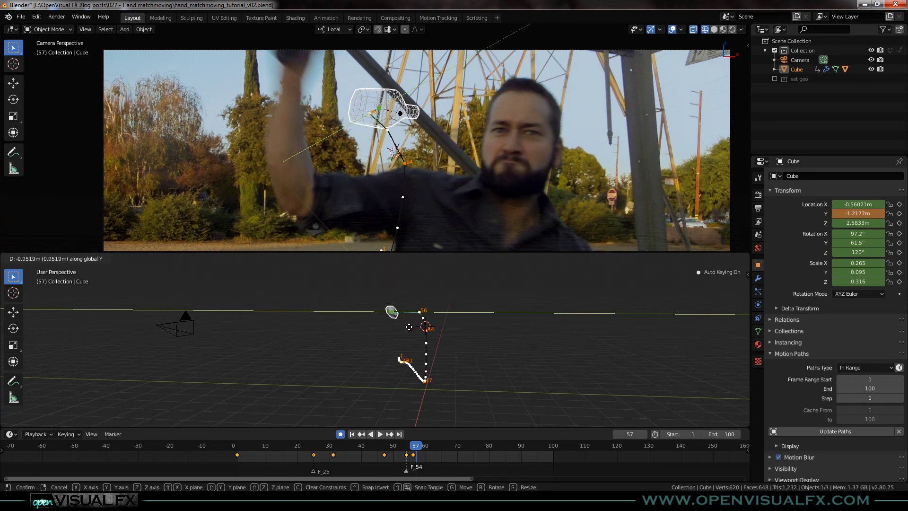
pyautogui.click(412, 328)
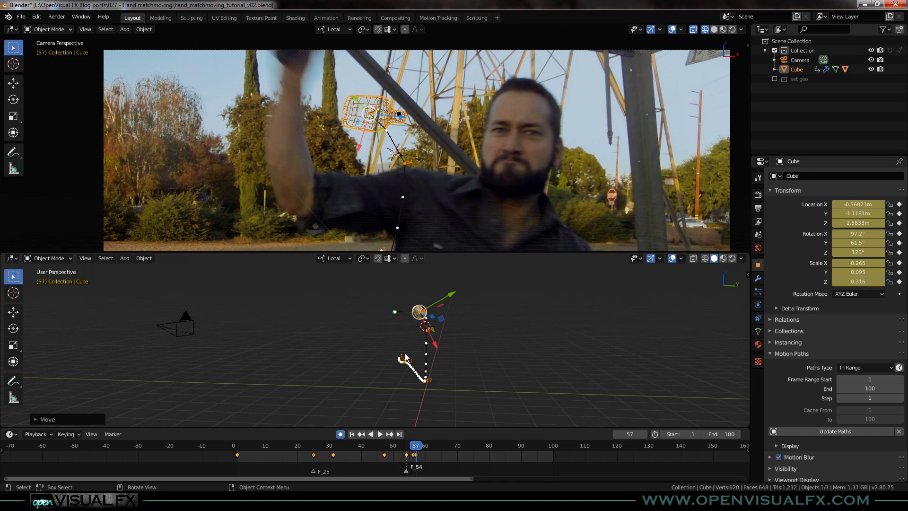
pyautogui.press('g')
pyautogui.press('z')
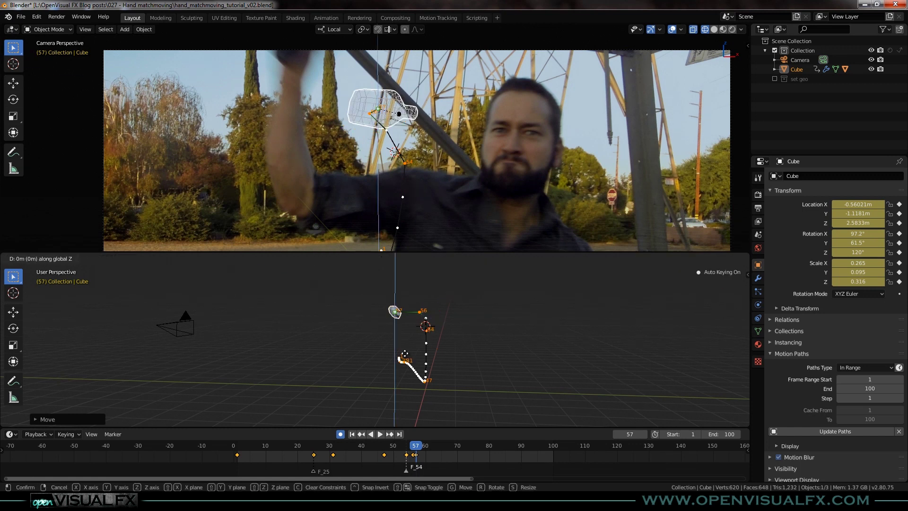
pyautogui.click(400, 333)
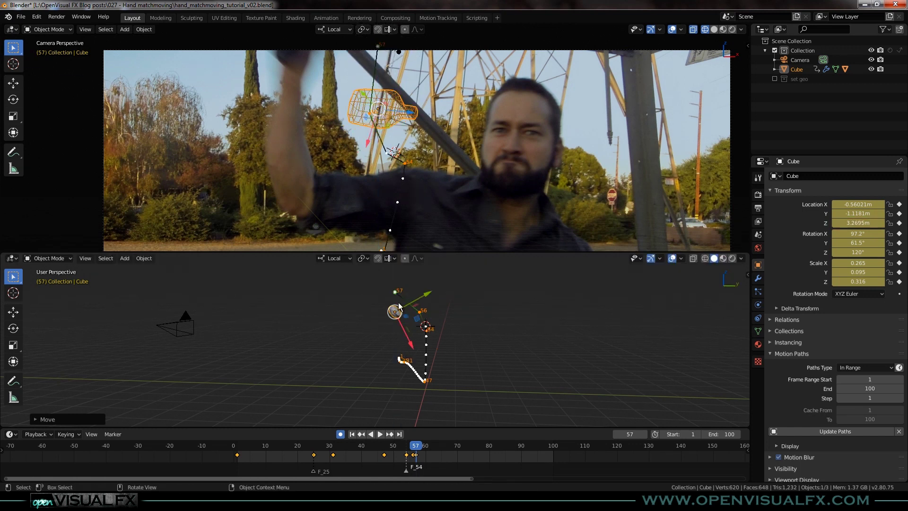
pyautogui.press('g')
pyautogui.press('x')
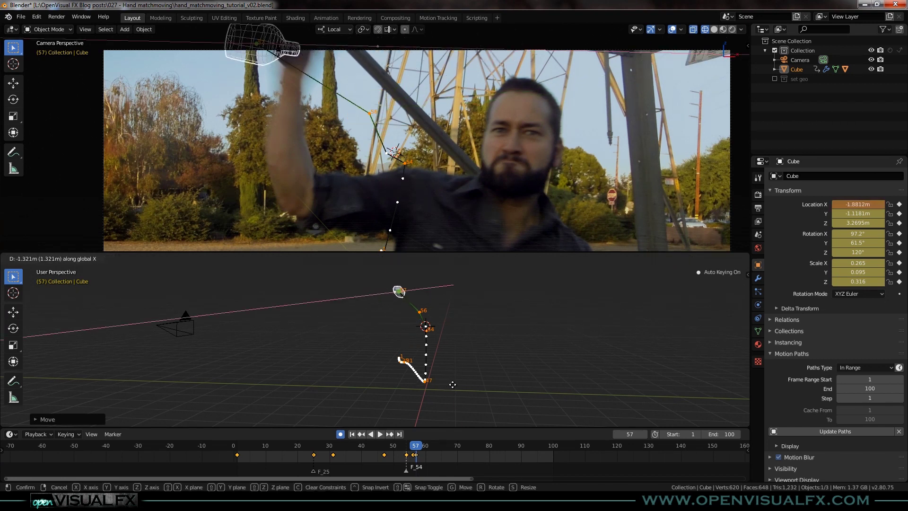
pyautogui.click(435, 385)
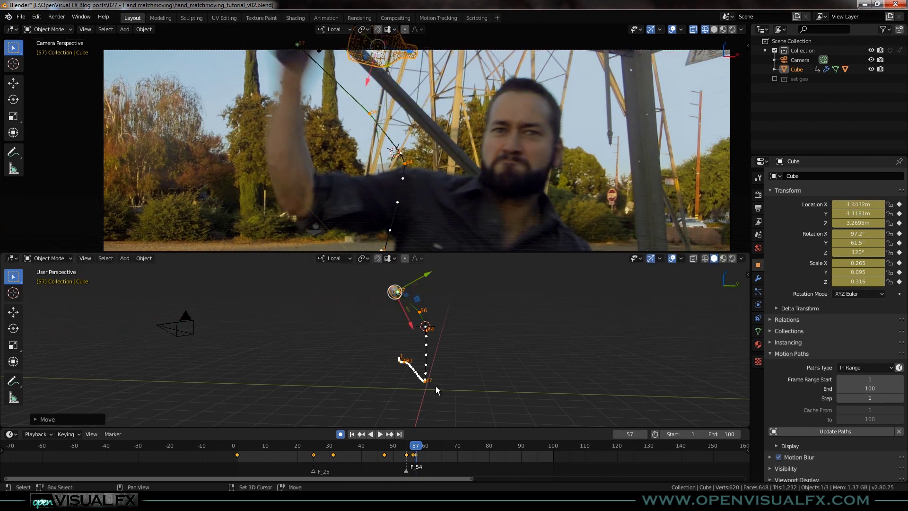
# - Clear the bottle's motion path and compare the bottle's placement on frames 56 and 57
pyautogui.click(898, 431)
pyautogui.press('Left')
pyautogui.press('Right')
pyautogui.scroll(4, 360, 127)
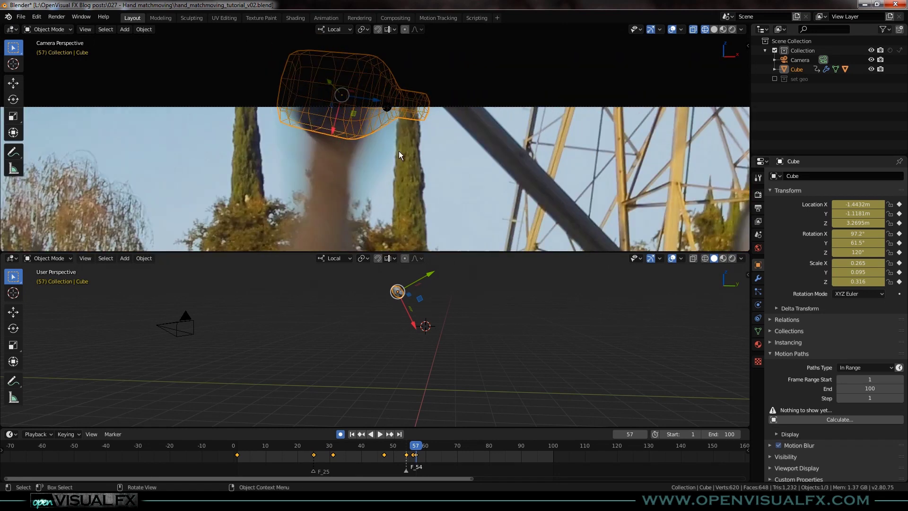
# - Rotate the bottle about its local X axis to an X rotation of about 56.1° at frame 57
pyautogui.moveTo(440, 312); pyautogui.dragTo(395, 335, button='middle')
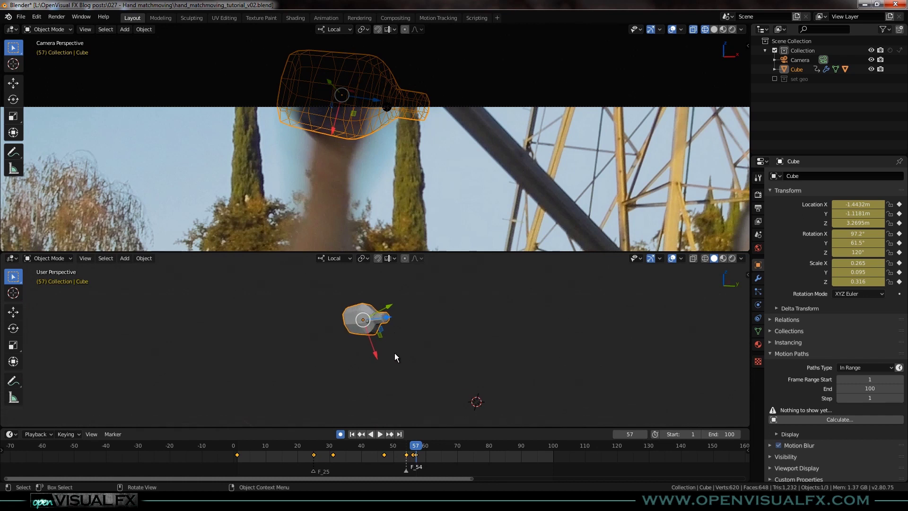
pyautogui.press('r')
pyautogui.press('x')
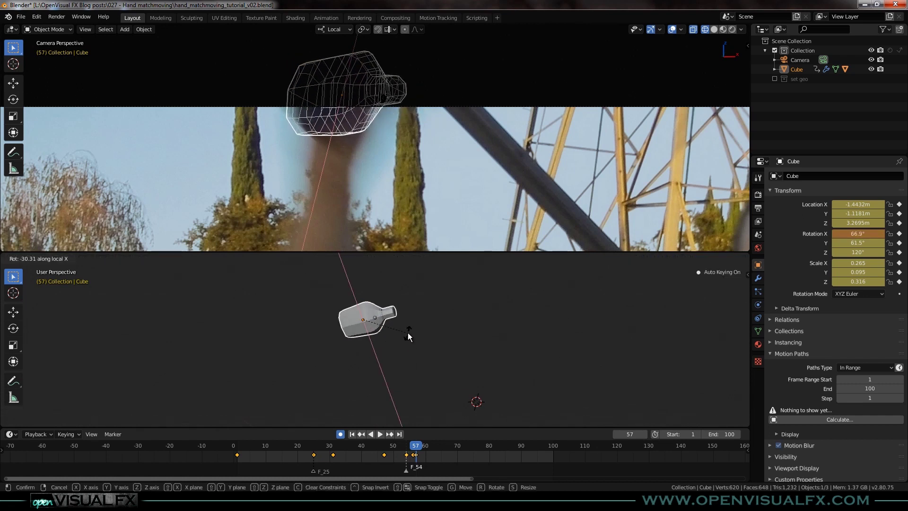
pyautogui.click(407, 329)
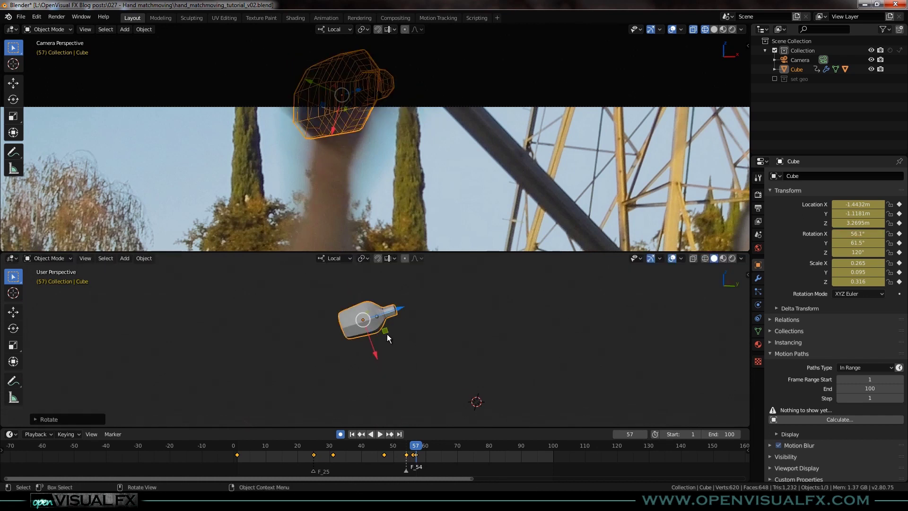
# - Nudge the bottle along local X to about -1.432, -1.142, 3.315 m and tilt it about local Y to about 47.9°, 57.7°, 110°
pyautogui.moveTo(374, 353); pyautogui.dragTo(376, 344)
pyautogui.press('r')
pyautogui.press('y')
pyautogui.press('y')
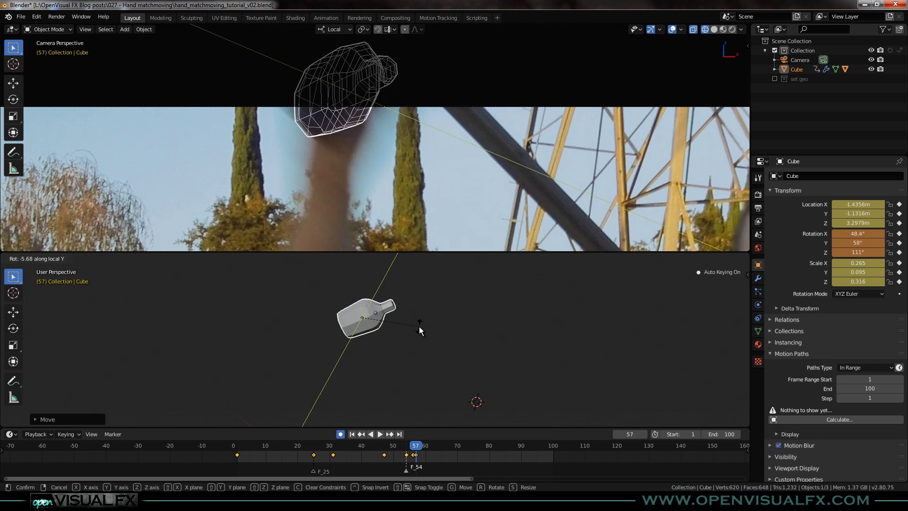
pyautogui.click(419, 326)
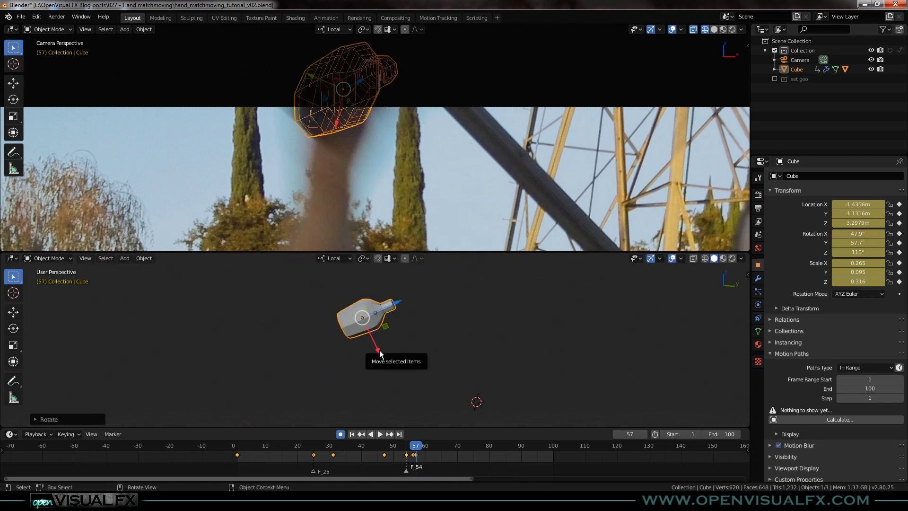
pyautogui.press('g')
pyautogui.press('x')
pyautogui.press('x')
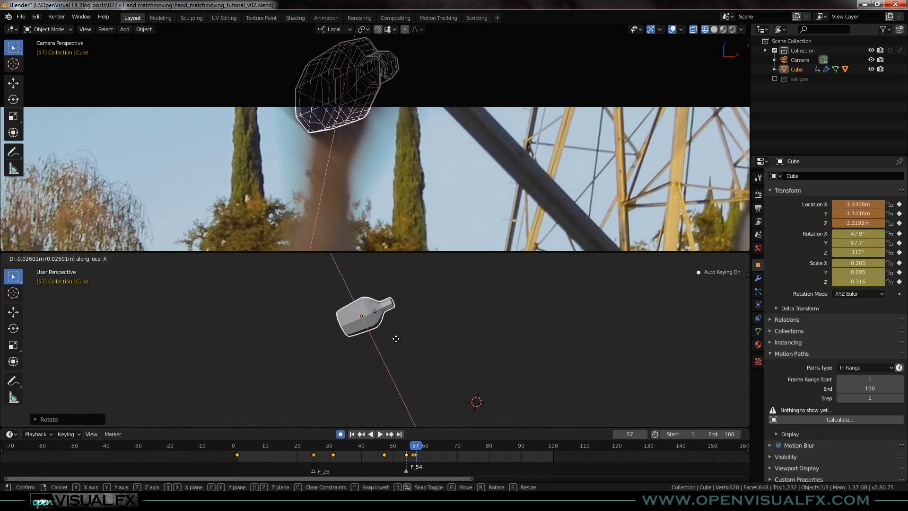
pyautogui.click(397, 352)
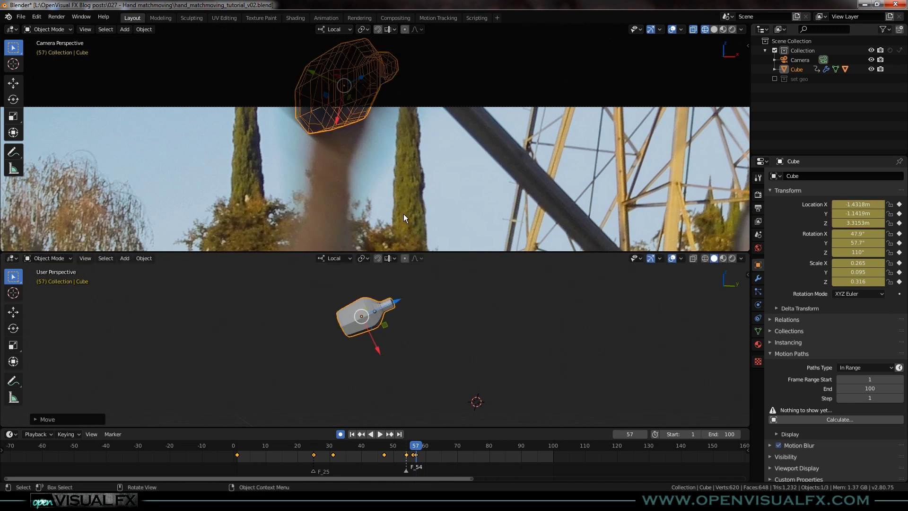
# - Step through frames 56 to 58 to compare the bottle's pose with the raised hand's movement
pyautogui.scroll(-1, 417, 163)
pyautogui.keyDown('shift'); pyautogui.moveTo(427, 174); pyautogui.dragTo(404, 146, button='middle'); pyautogui.keyUp('shift')
pyautogui.scroll(-2, 419, 171)
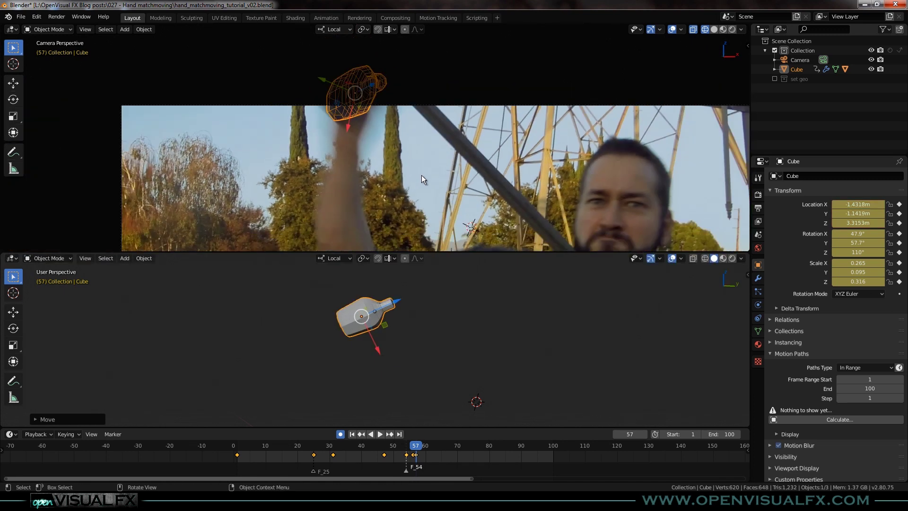
pyautogui.keyDown('shift'); pyautogui.moveTo(421, 175); pyautogui.dragTo(392, 144, button='middle'); pyautogui.keyUp('shift')
pyautogui.press('Right')
pyautogui.press('Left')
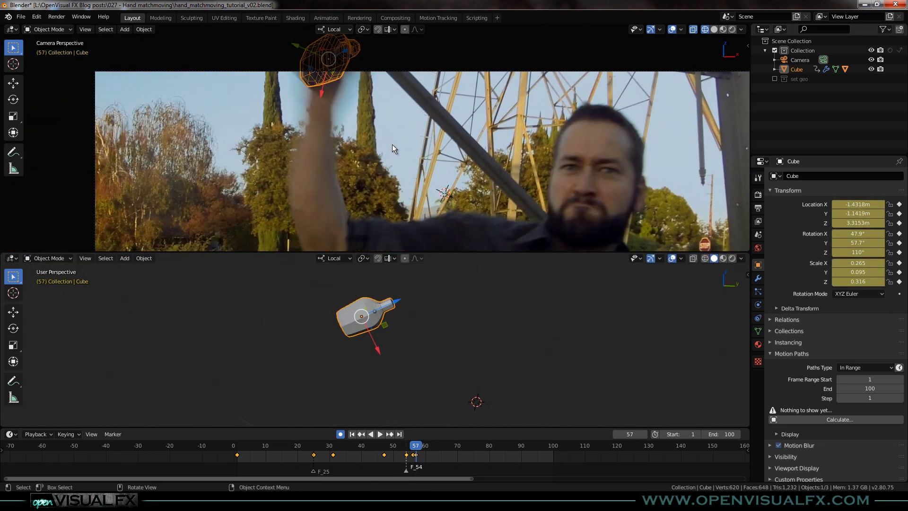
pyautogui.press('Left')
pyautogui.press('Right')
# - Go to frame 58 and calculate the bottle's motion path again for frames 1 to 100
pyautogui.press('Right')
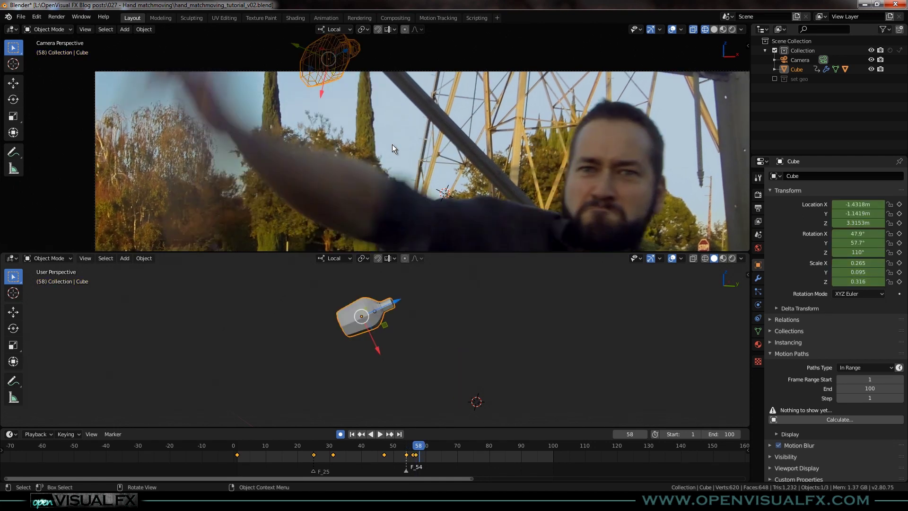
pyautogui.scroll(-1, 338, 69)
pyautogui.scroll(-1, 352, 94)
pyautogui.keyDown('shift'); pyautogui.moveTo(405, 147); pyautogui.dragTo(362, 121, button='middle'); pyautogui.keyUp('shift')
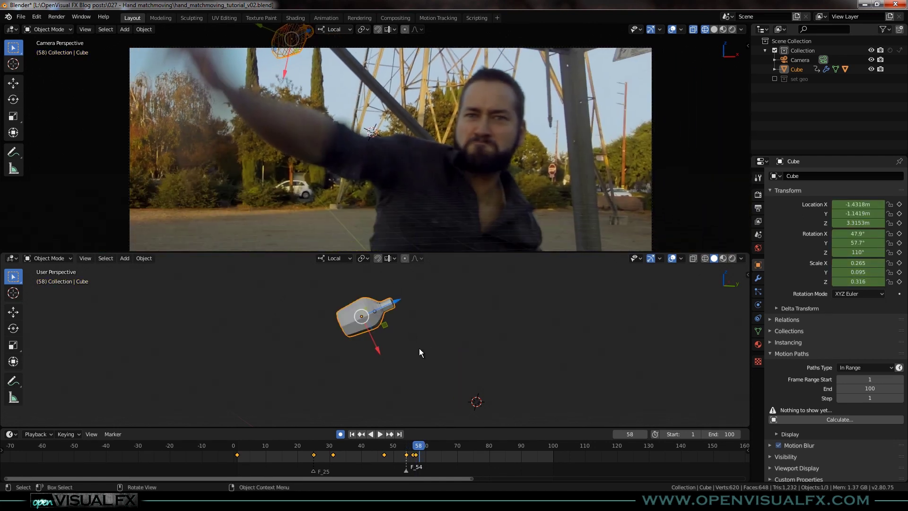
pyautogui.scroll(-5, 423, 356)
pyautogui.keyDown('shift'); pyautogui.moveTo(425, 359); pyautogui.dragTo(405, 345, button='middle'); pyautogui.keyUp('shift')
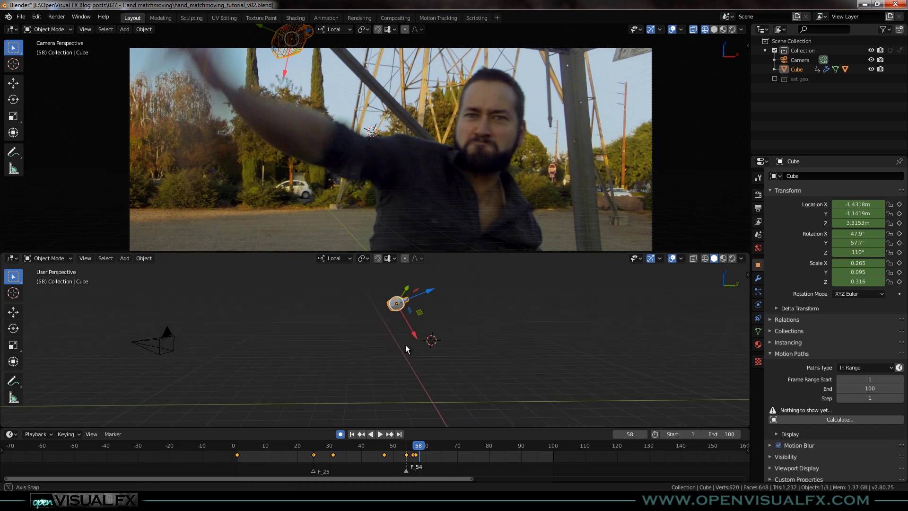
pyautogui.click(840, 419)
pyautogui.click(856, 411)
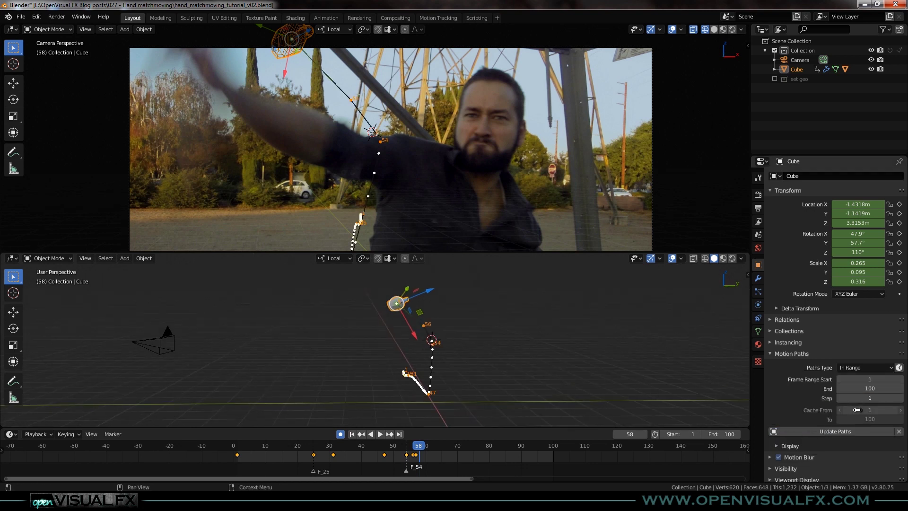
# - Move the bottle along global Y to about -2.288 m at frame 58
pyautogui.keyDown('shift'); pyautogui.moveTo(413, 357); pyautogui.dragTo(398, 363, button='middle'); pyautogui.keyUp('shift')
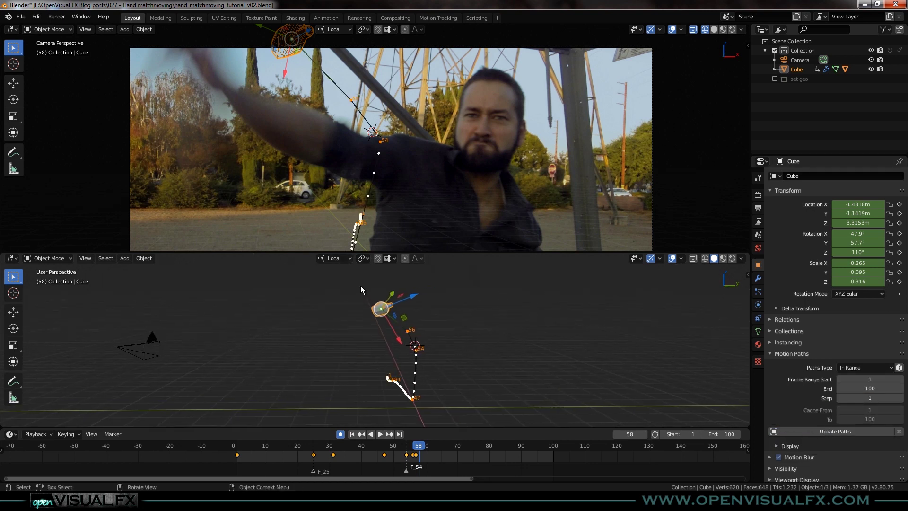
pyautogui.press('g')
pyautogui.press('y')
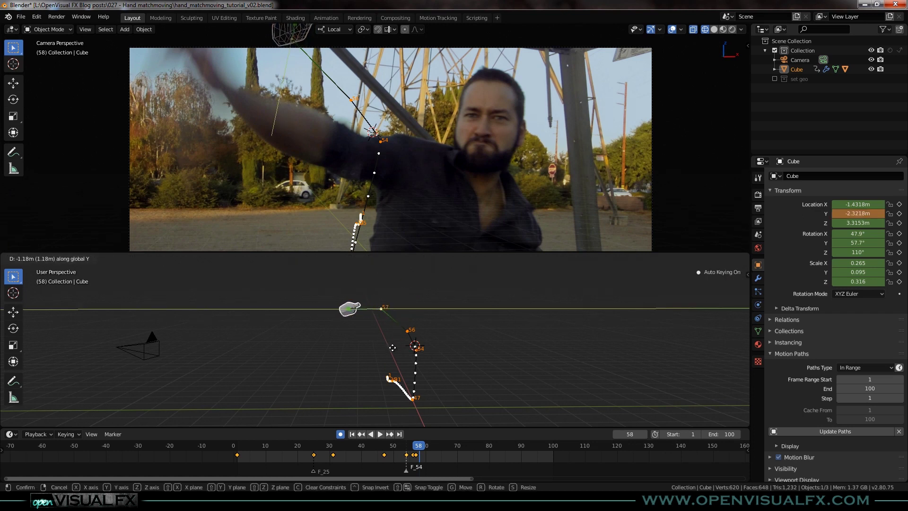
pyautogui.click(391, 347)
pyautogui.scroll(-1, 310, 143)
pyautogui.scroll(-1, 310, 142)
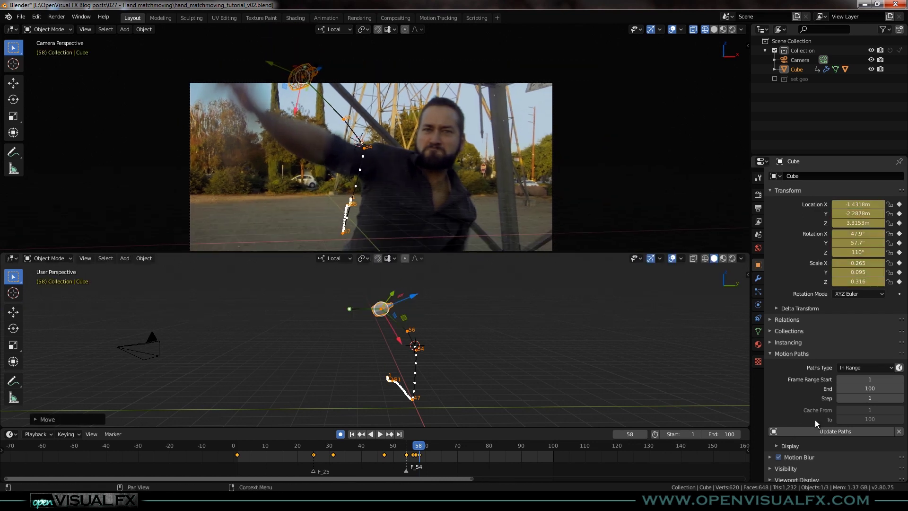
# - Clear the bottle's motion path and move the bottle beyond the footage's upper corner to about -3.083, -1.998, 3.535 m
pyautogui.click(899, 432)
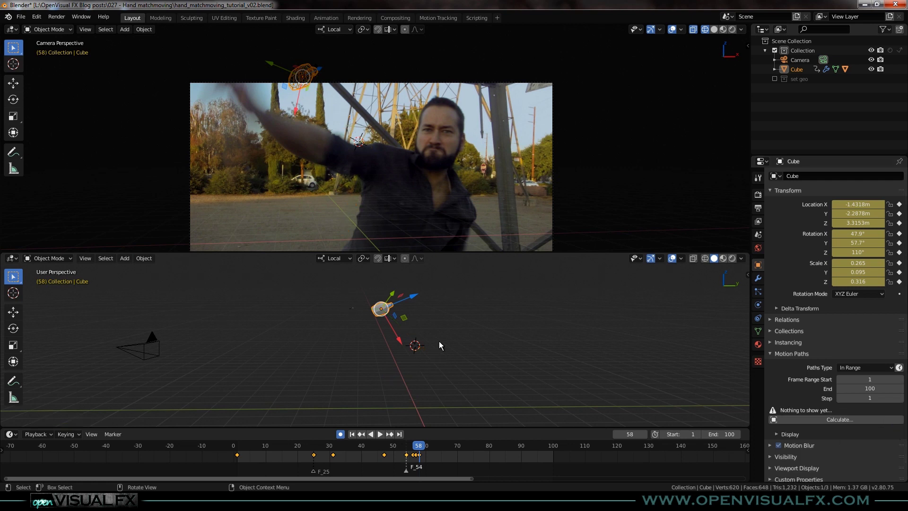
pyautogui.hotkey('ctrl', 'z')
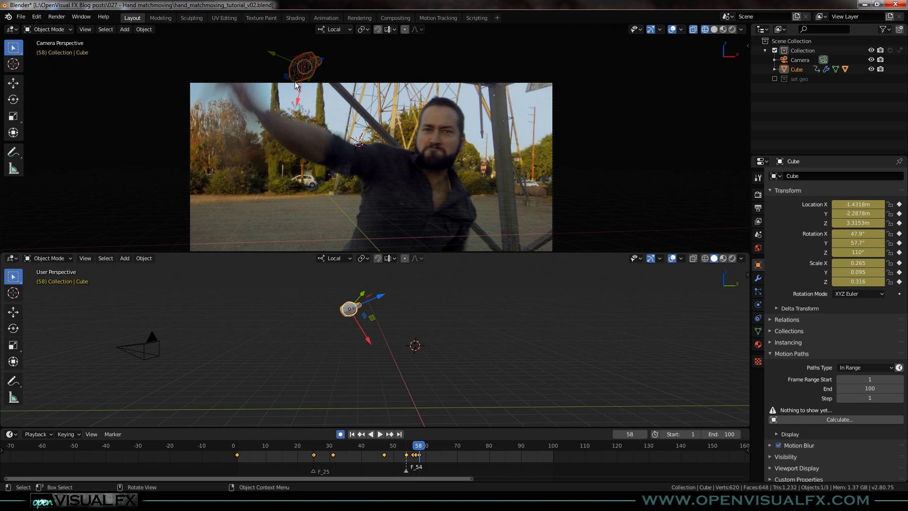
pyautogui.keyDown('shift'); pyautogui.moveTo(288, 117); pyautogui.dragTo(322, 148, button='middle'); pyautogui.keyUp('shift')
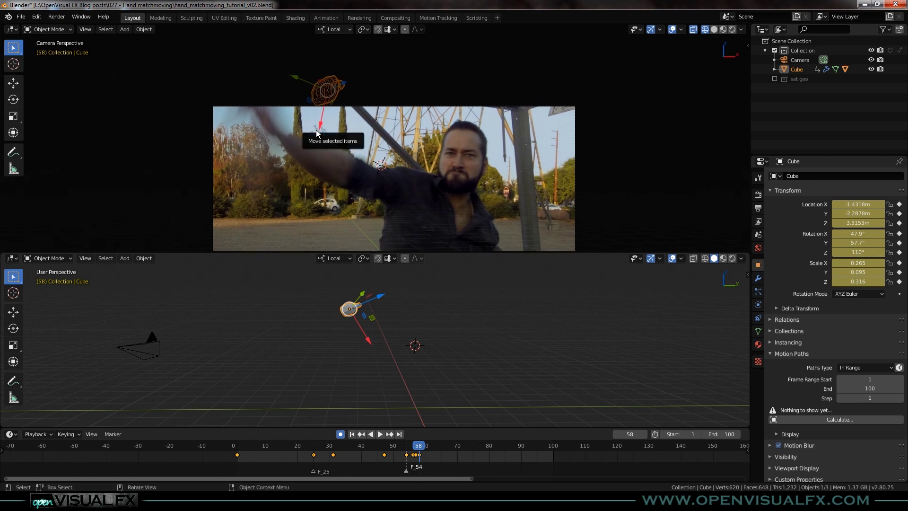
pyautogui.press('g')
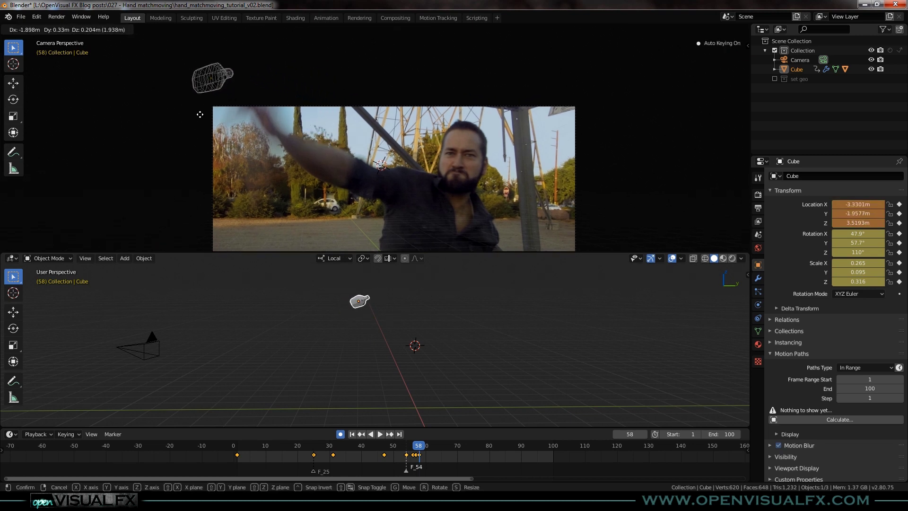
pyautogui.click(217, 119)
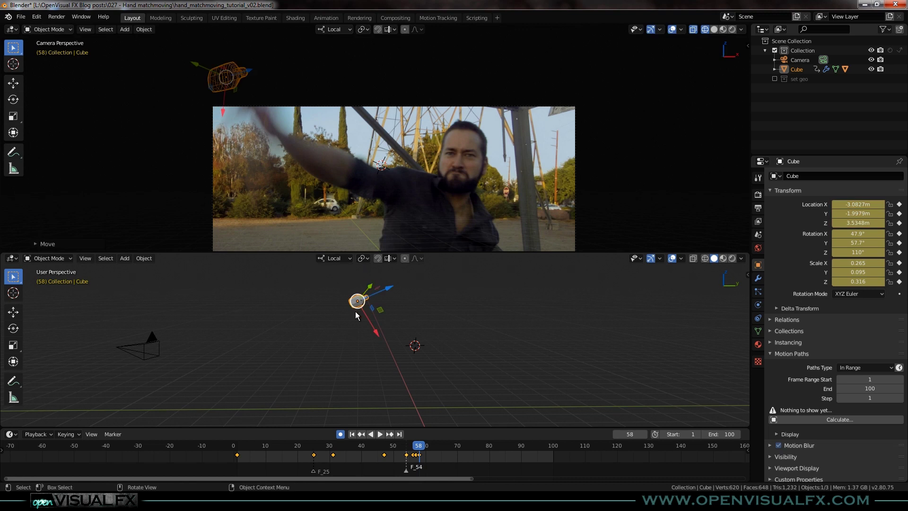
# - Rotate the bottle about its local X and Y axes to about 16.8°, 19.4°, 89.3° at frame 58
pyautogui.scroll(3, 369, 316)
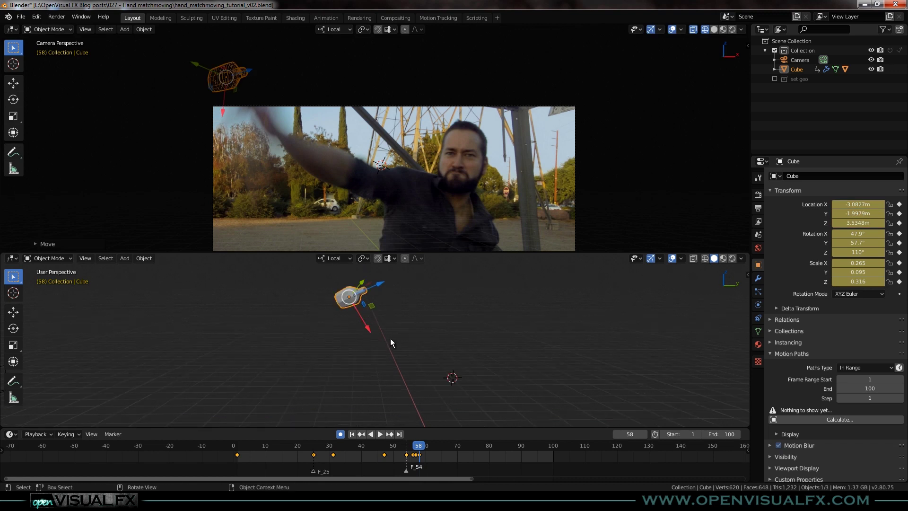
pyautogui.moveTo(354, 325); pyautogui.dragTo(410, 353, button='middle')
pyautogui.press('r')
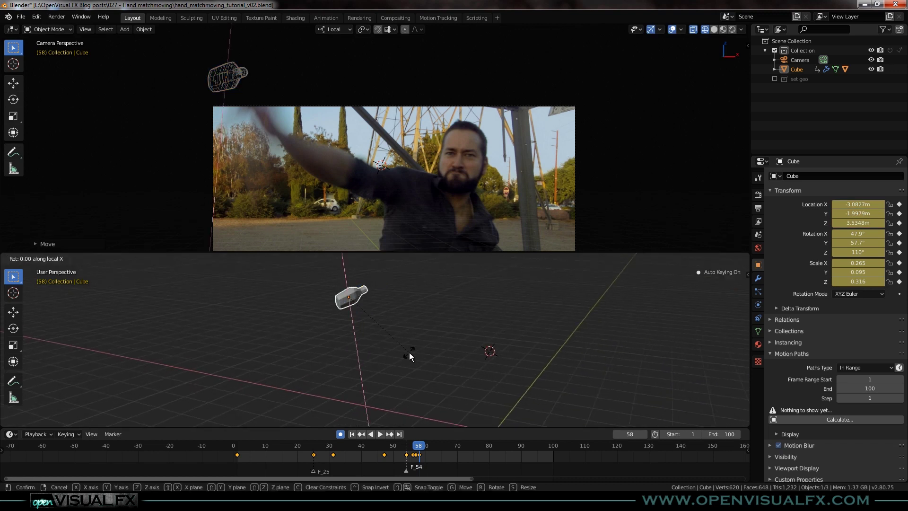
pyautogui.press('x')
pyautogui.click(406, 324)
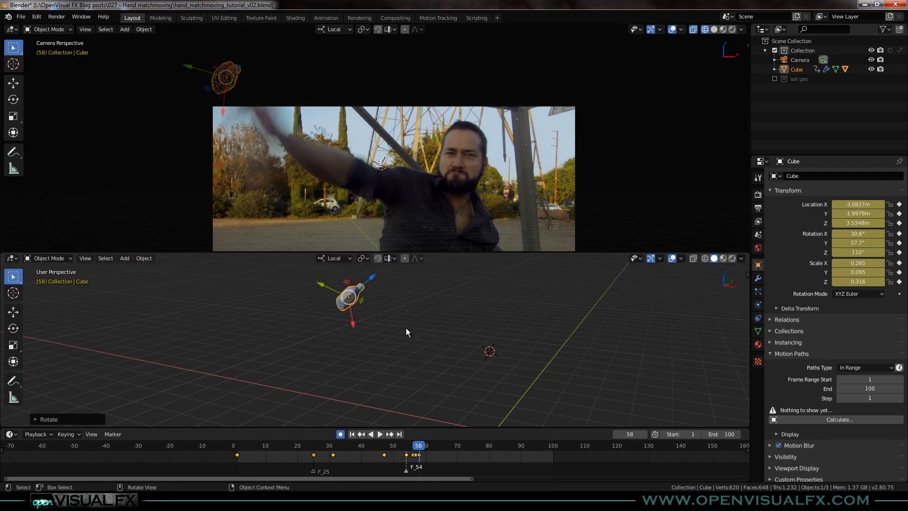
pyautogui.press('r')
pyautogui.press('y')
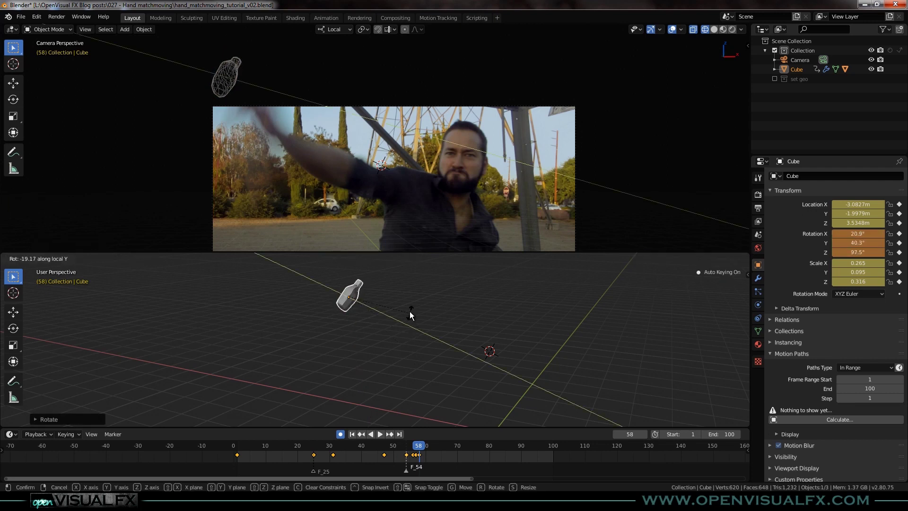
pyautogui.click(404, 291)
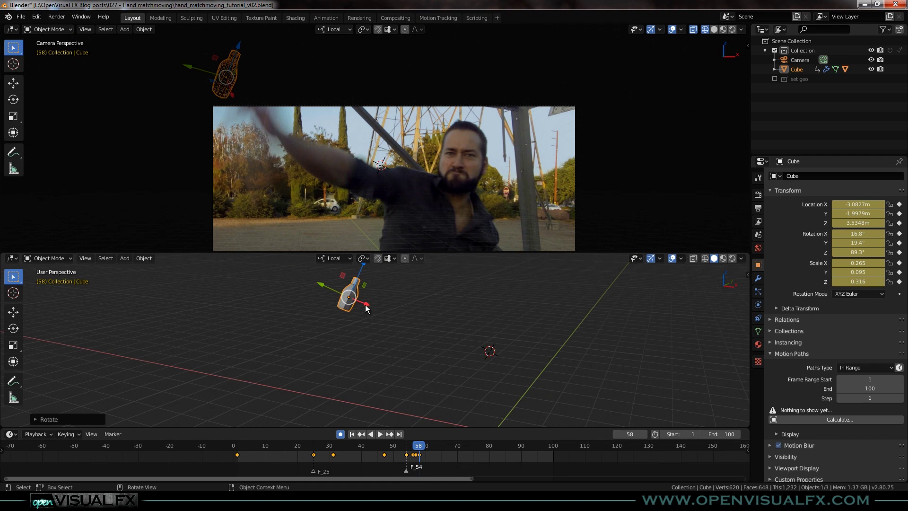
# - Step back and forth through the frames around 55 to 58 to check the bottle's pose against the swinging arm
pyautogui.moveTo(376, 325); pyautogui.dragTo(405, 332, button='middle')
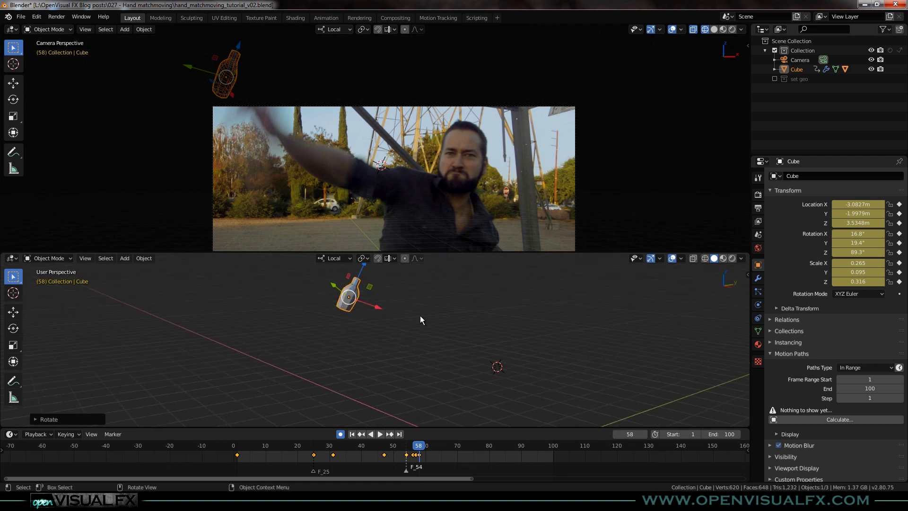
pyautogui.press('Right')
pyautogui.press('Left')
pyautogui.press('Left')
pyautogui.press('Left')
pyautogui.press('Left')
pyautogui.press('Right')
pyautogui.press('Right')
pyautogui.press('Right')
pyautogui.press('Left')
pyautogui.press('Right')
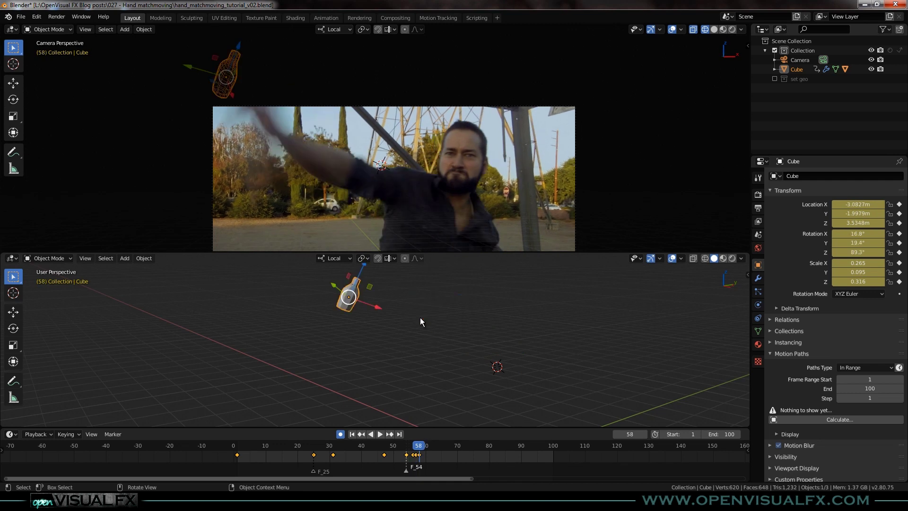
pyautogui.press('Right')
pyautogui.scroll(-2, 420, 317)
pyautogui.press('Left')
pyautogui.press('Left')
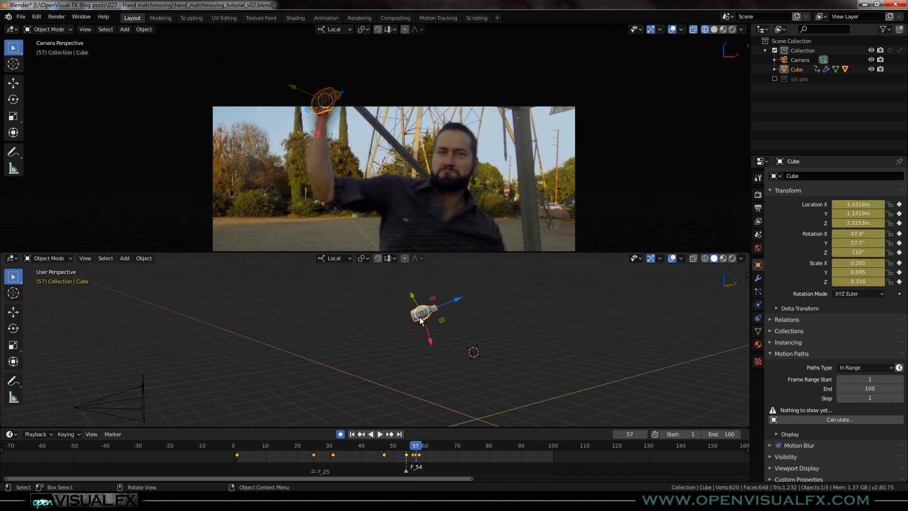
# - Go to frame 55 and rotate the bottle about its local Y axis to about 69.4°, 66.8°, 73.2°
pyautogui.press('Left')
pyautogui.press('Left')
pyautogui.press('Left')
pyautogui.press('Right')
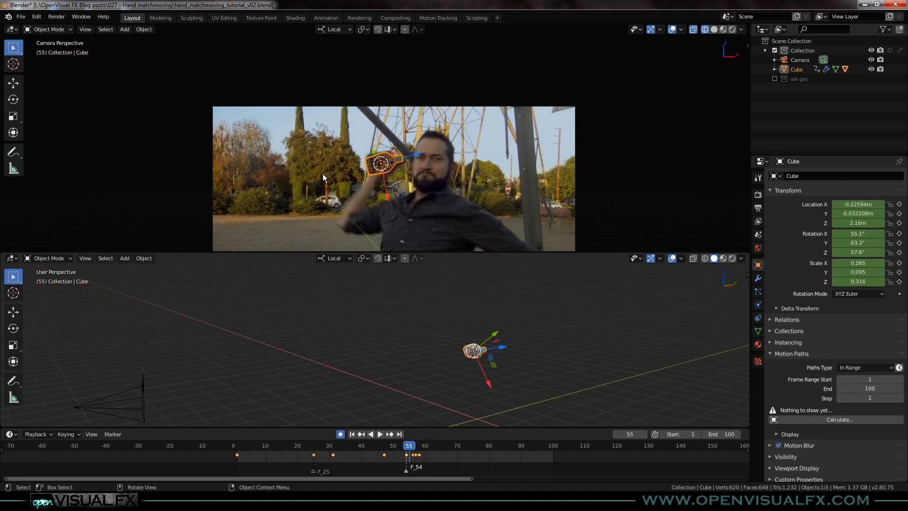
pyautogui.scroll(6, 376, 172)
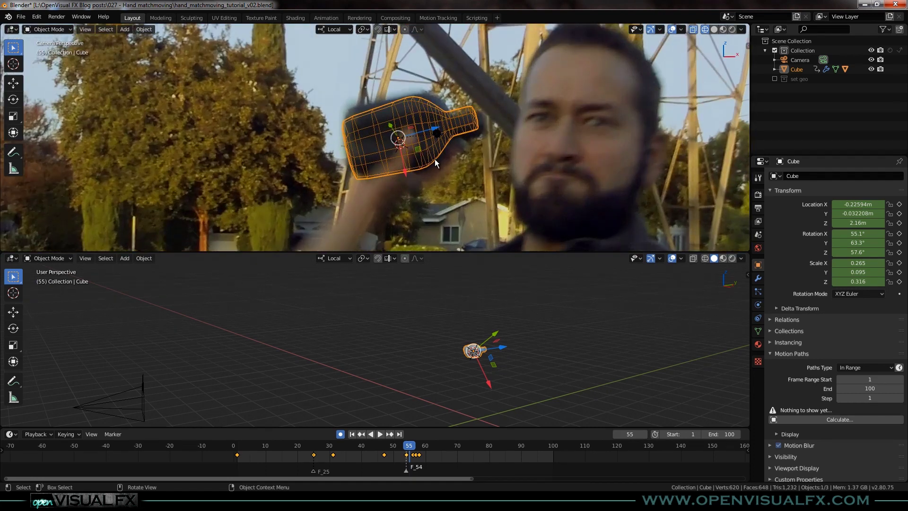
pyautogui.press('r')
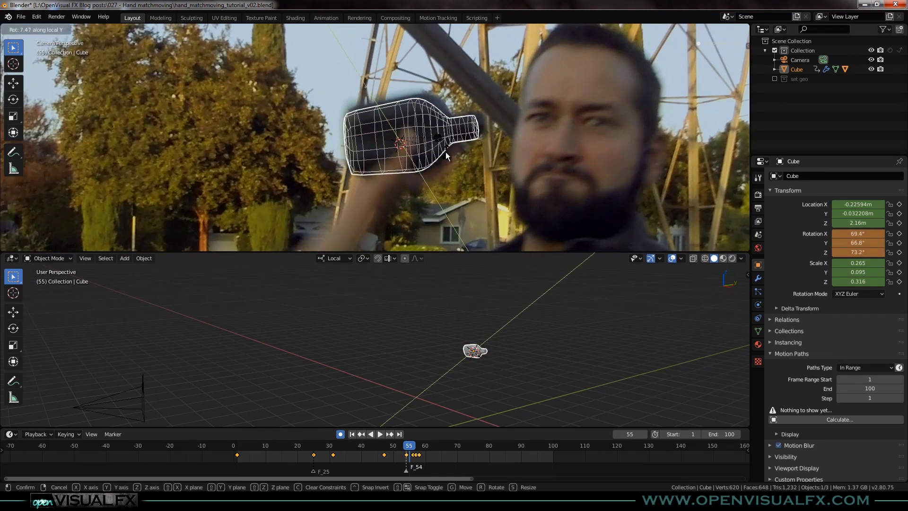
pyautogui.click(432, 149)
# - Slide the bottle along local Z to about -0.191, -0.031, 2.165 m and roll it about local Z to about 43.8°, 78.9°, 46.7°
pyautogui.press('g')
pyautogui.press('z')
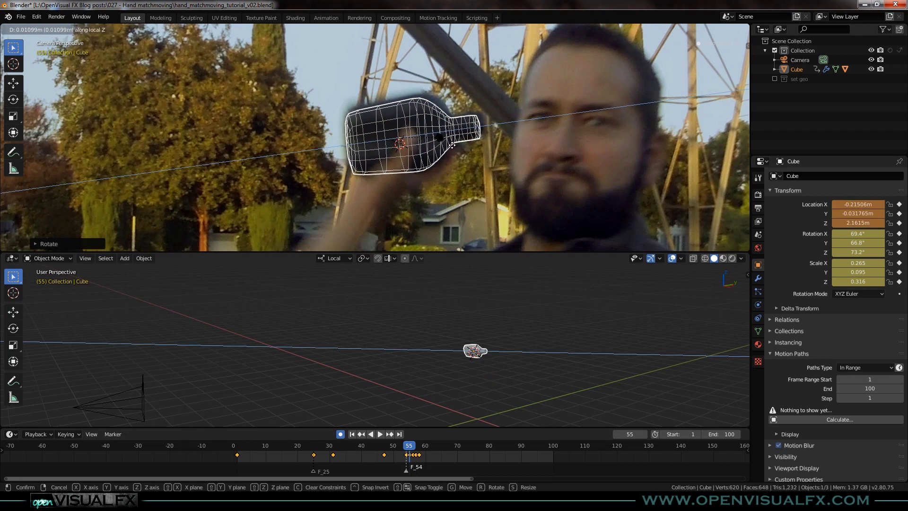
pyautogui.click(484, 133)
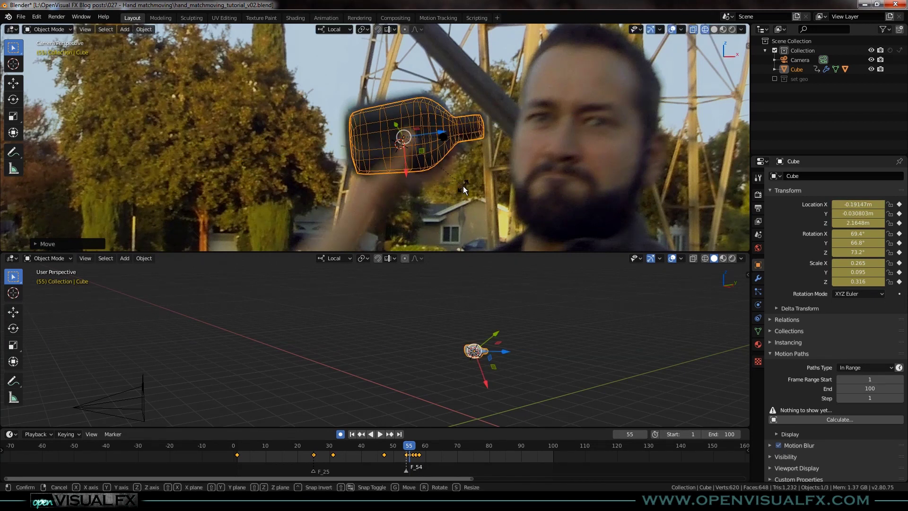
pyautogui.press('r')
pyautogui.press('z')
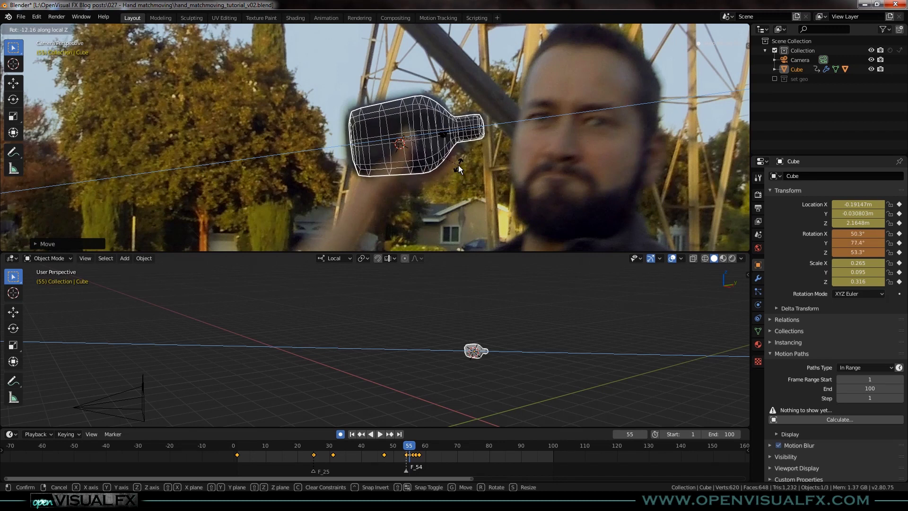
pyautogui.click(459, 180)
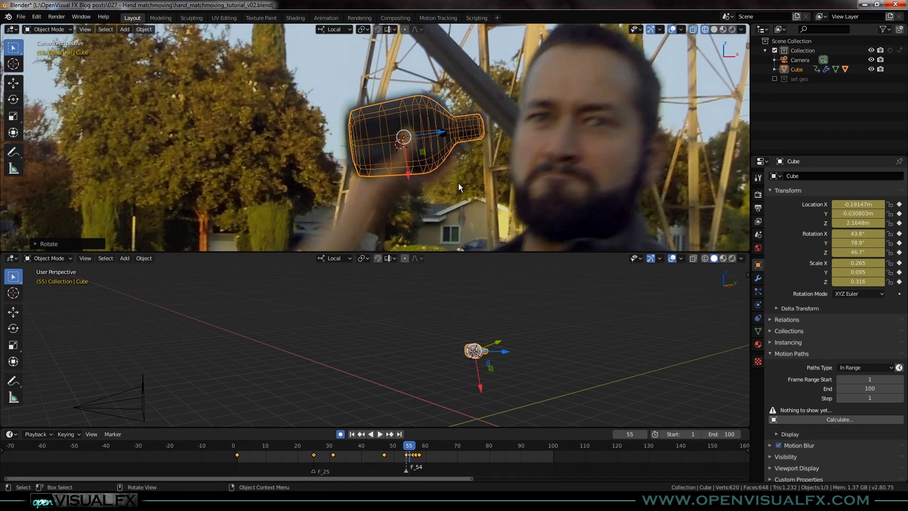
# - Scale the bottle up uniformly at frame 55 to about 0.273, 0.098, 0.327
pyautogui.press('s')
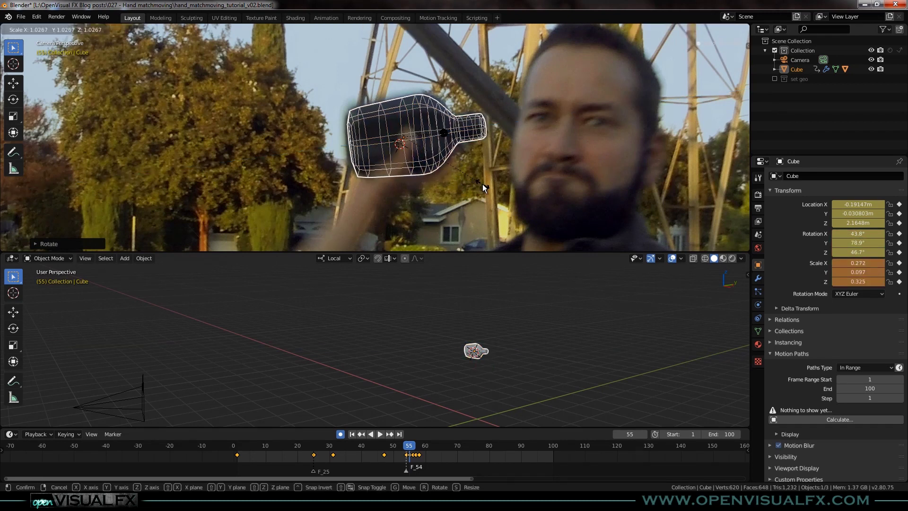
pyautogui.click(487, 186)
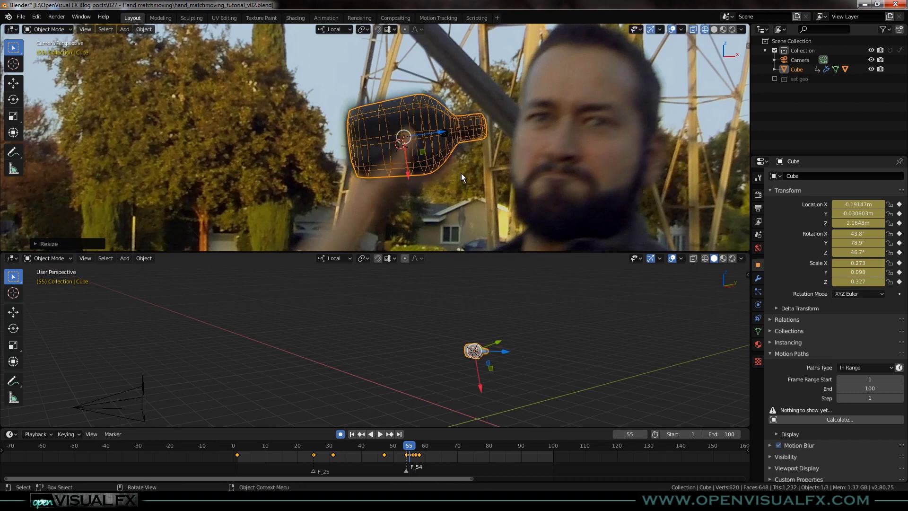
pyautogui.scroll(-3, 464, 162)
pyautogui.keyDown('shift'); pyautogui.moveTo(468, 175); pyautogui.dragTo(404, 145, button='middle'); pyautogui.keyUp('shift')
pyautogui.press('Home')
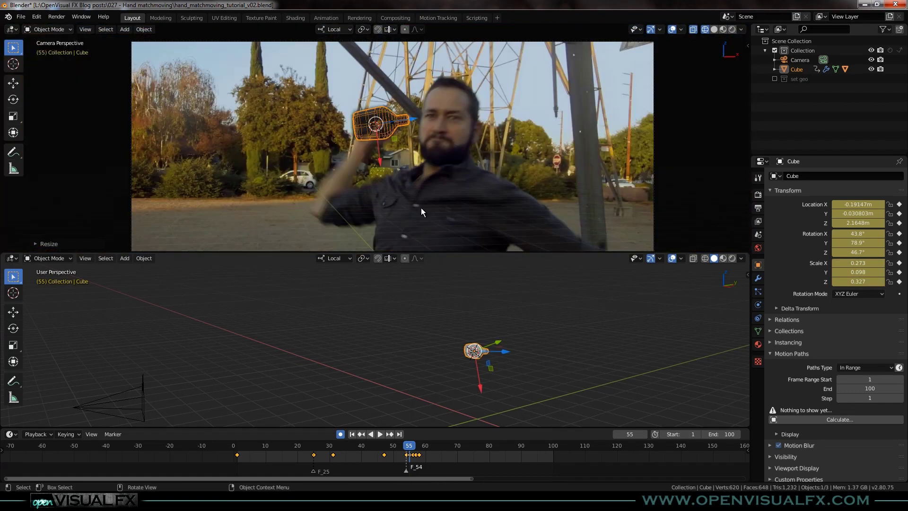
# - Snap the 3D cursor back to the world origin
pyautogui.press('KP_Decimal')
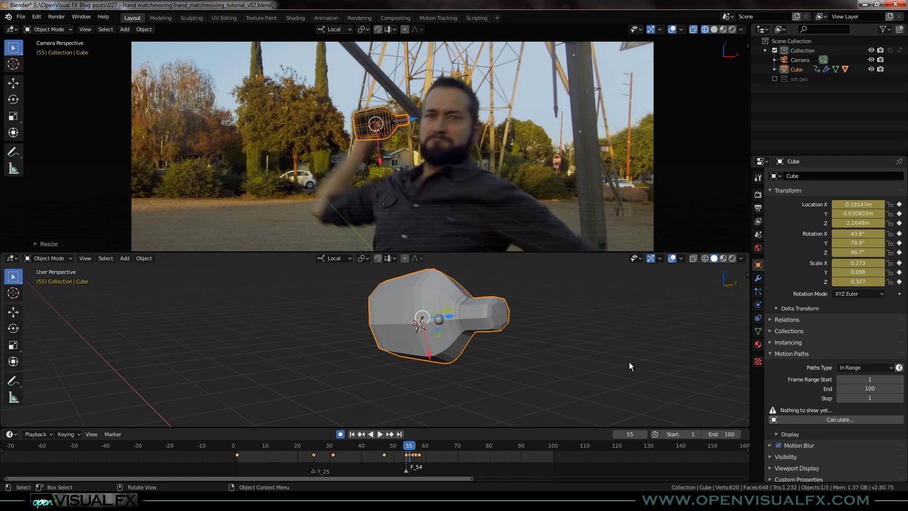
pyautogui.scroll(-6, 423, 336)
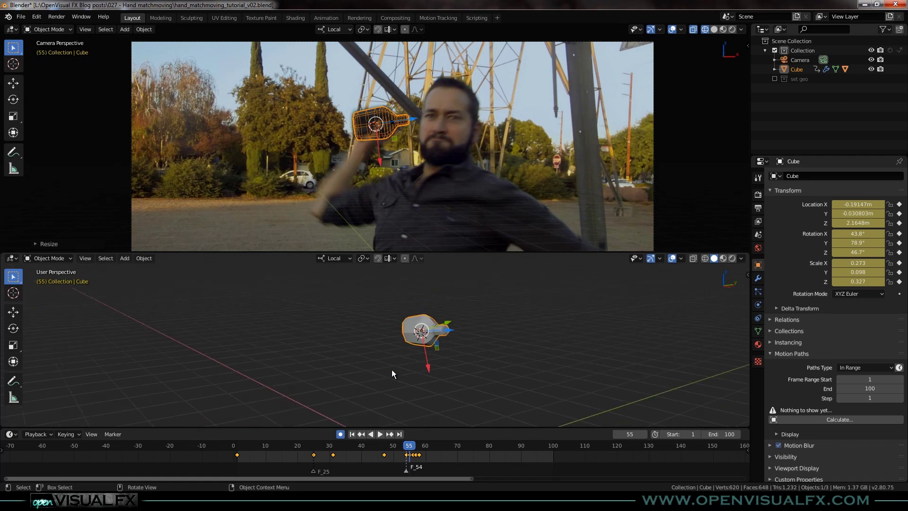
pyautogui.keyDown('shift'); pyautogui.moveTo(383, 369); pyautogui.dragTo(390, 320, button='middle'); pyautogui.keyUp('shift')
pyautogui.scroll(-1, 376, 345)
pyautogui.scroll(-2, 376, 349)
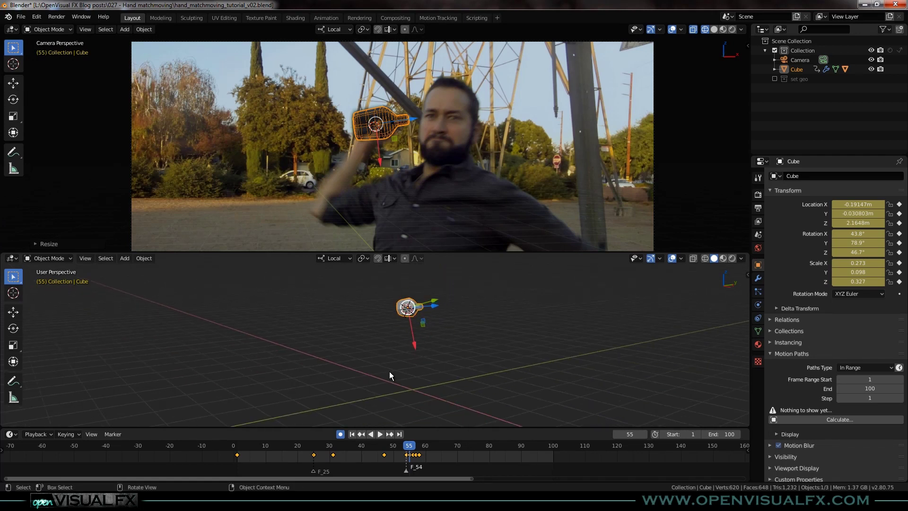
pyautogui.hotkey('shift', 's')
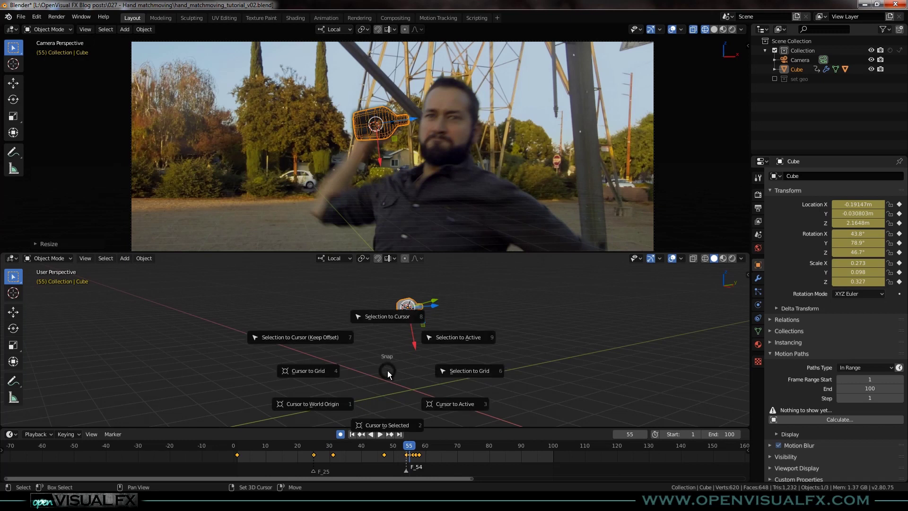
pyautogui.click(327, 404)
pyautogui.moveTo(359, 367); pyautogui.dragTo(418, 346, button='middle')
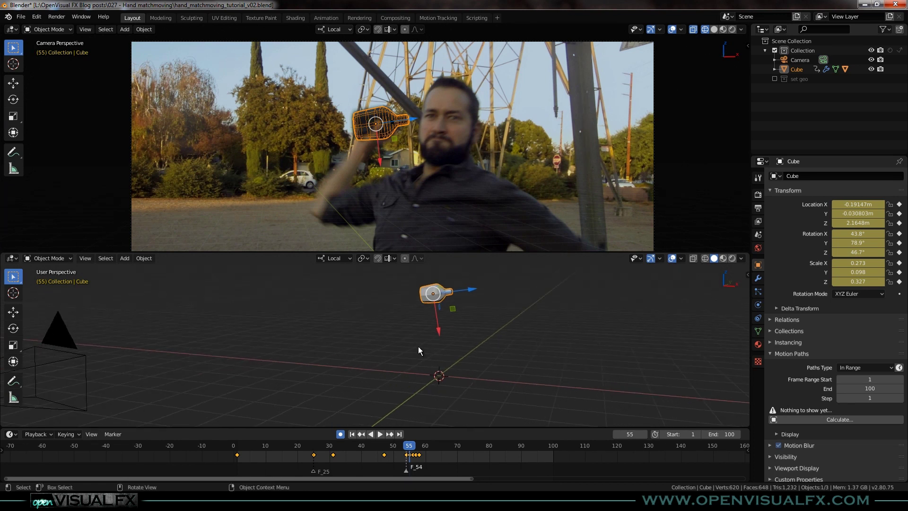
# - Save the file and play the shot back from an earlier frame to check the bottle's animation
pyautogui.hotkey('ctrl', 's')
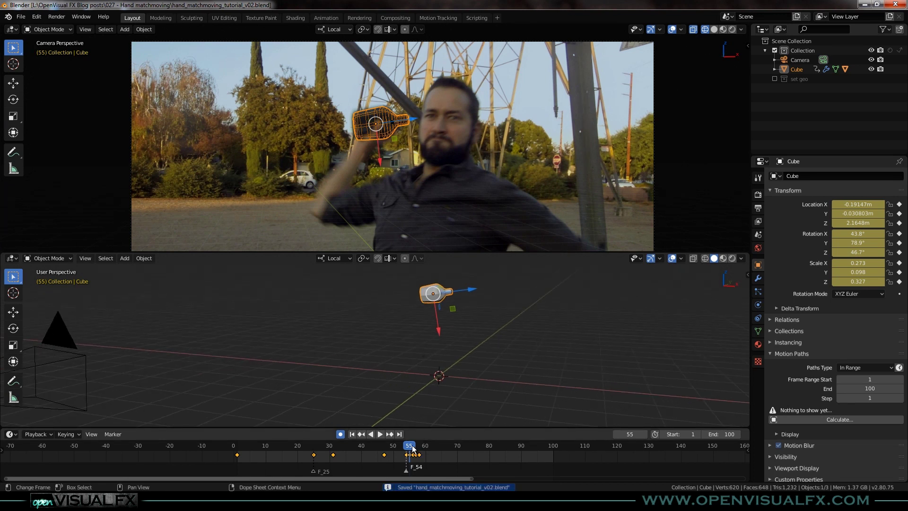
pyautogui.moveTo(411, 445); pyautogui.dragTo(310, 453)
pyautogui.press('space')
pyautogui.press('space')
pyautogui.hotkey('ctrl', 's')
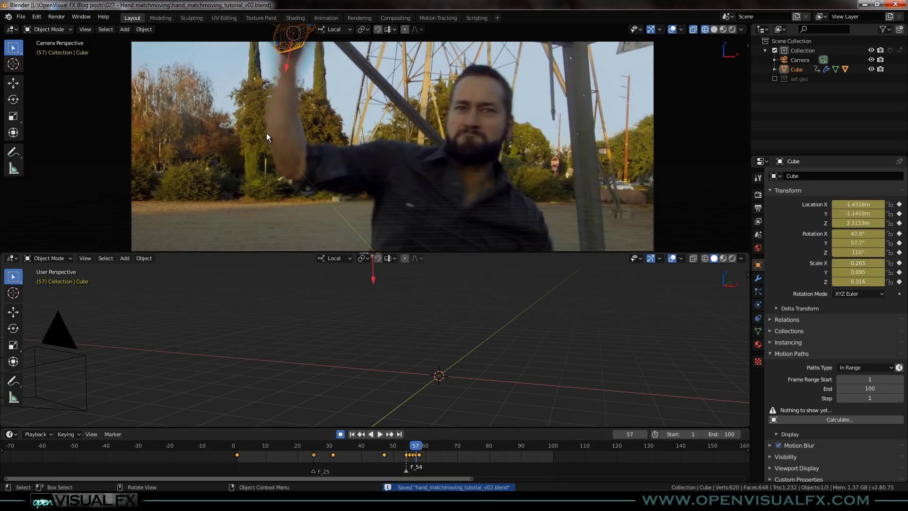
# - Open the recent file hand_matchmoving_test_v02.blend
pyautogui.click(21, 16)
pyautogui.moveTo(45, 46)
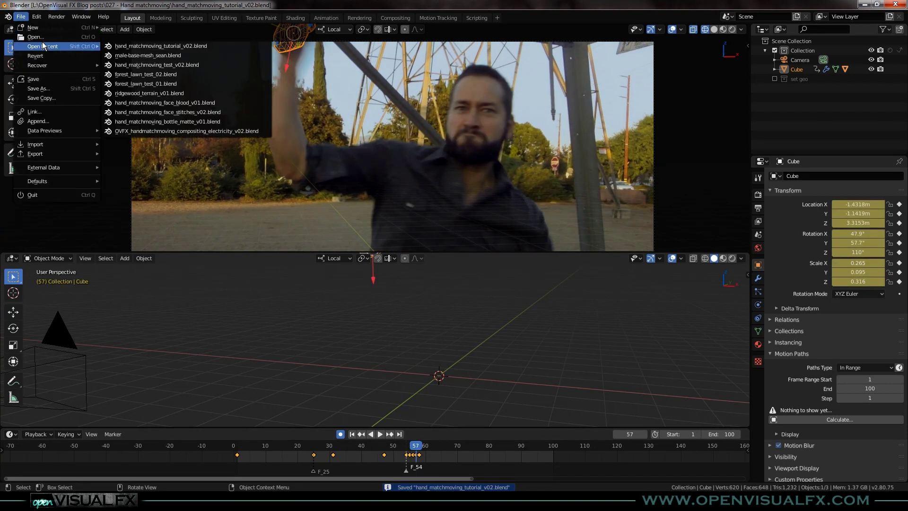
pyautogui.click(161, 64)
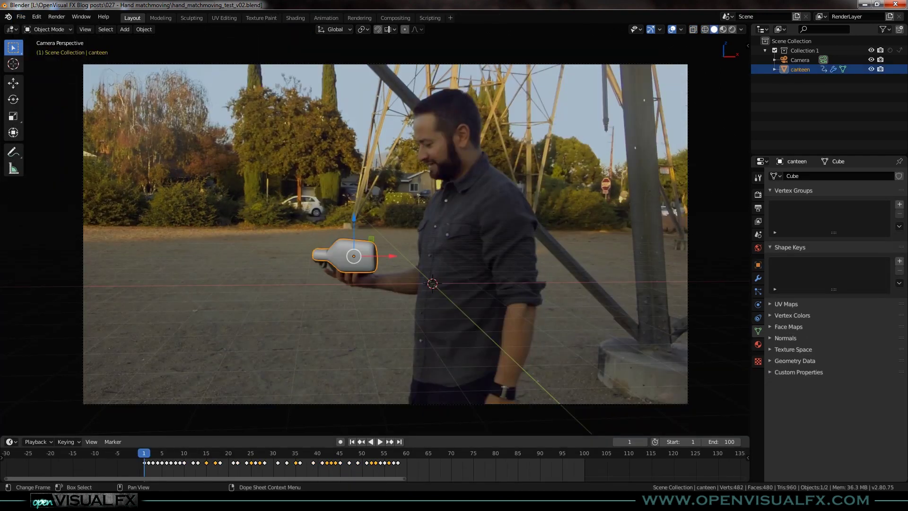
# - Play the shot from frame 1 and bring it to frame 52 with the full camera view framed
pyautogui.press('space')
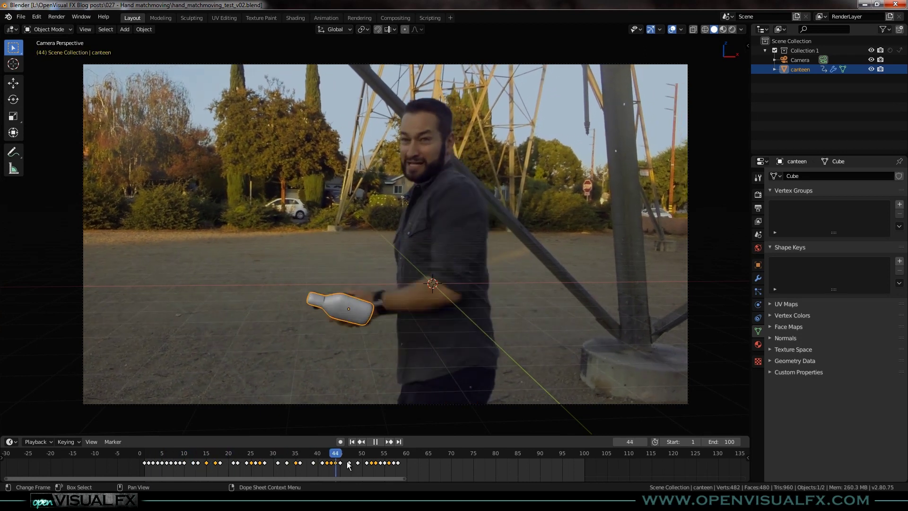
pyautogui.moveTo(396, 471); pyautogui.dragTo(371, 468)
pyautogui.scroll(-1, 349, 278)
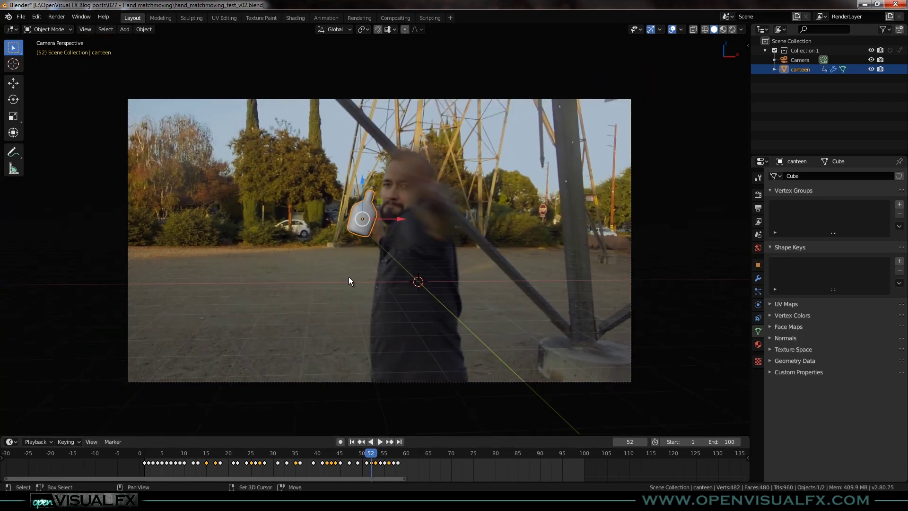
pyautogui.keyDown('shift'); pyautogui.moveTo(349, 281); pyautogui.dragTo(368, 299, button='middle'); pyautogui.keyUp('shift')
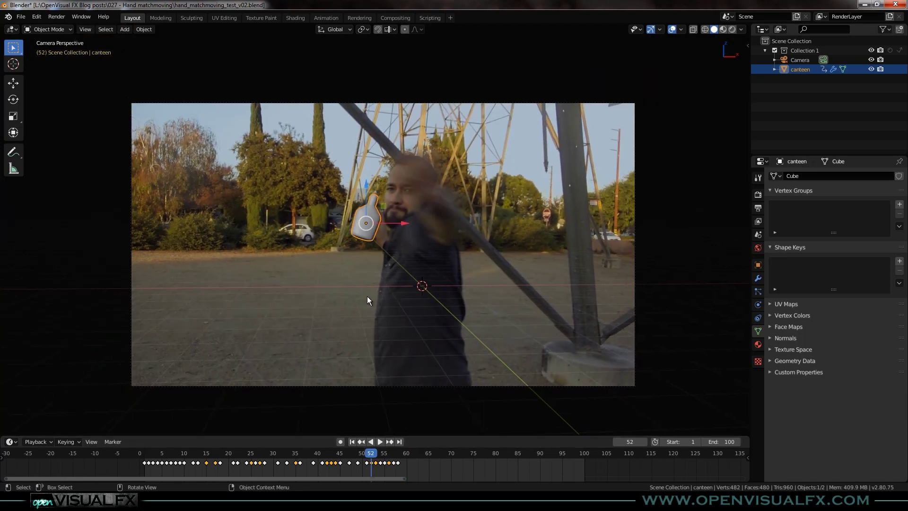
# - Step frame by frame from frame 52 to 58 and back to examine how the bottle follows the throwing hand
pyautogui.press('Right')
pyautogui.press('Right')
pyautogui.press('Right')
pyautogui.press('Right')
pyautogui.press('Right')
pyautogui.press('Right')
pyautogui.press('Right')
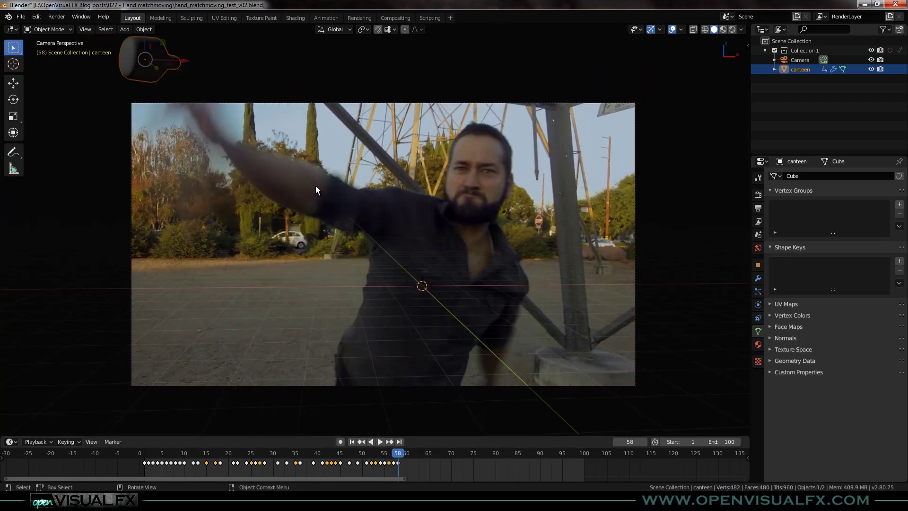
pyautogui.press('Left')
pyautogui.press('Left')
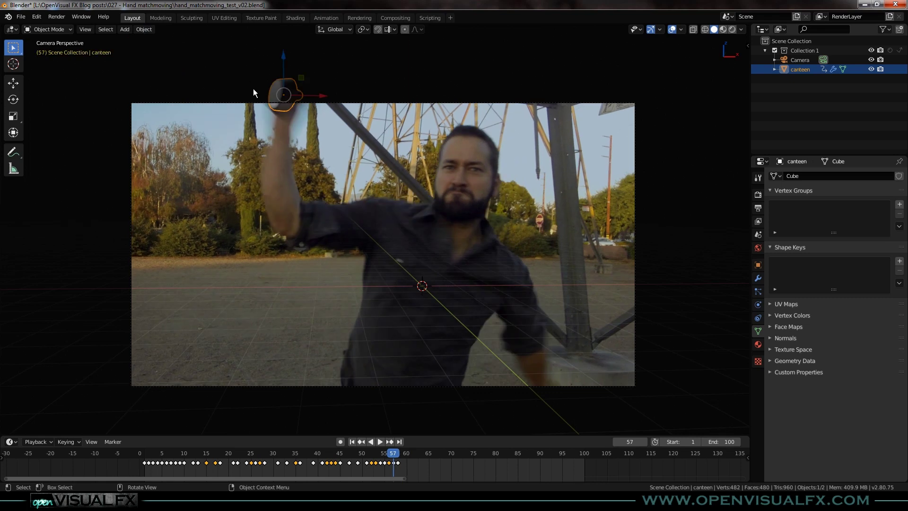
pyautogui.press('Right')
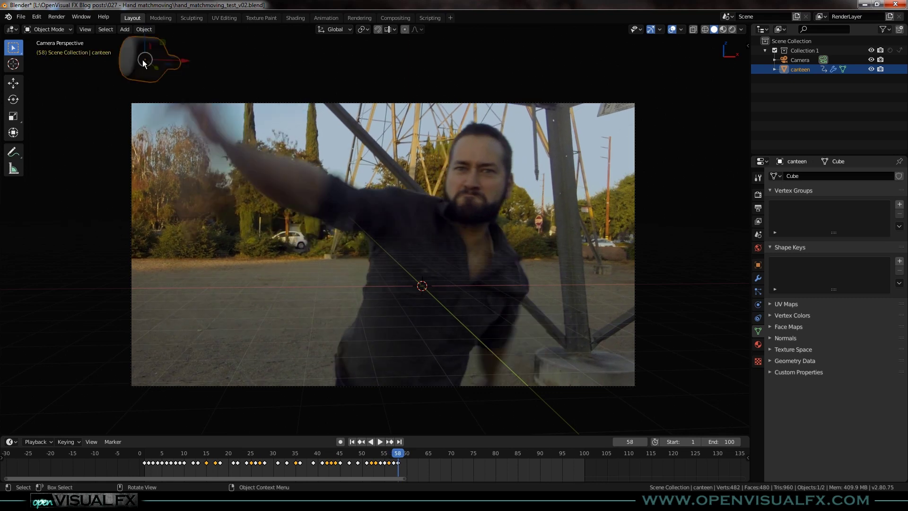
pyautogui.press('Left')
pyautogui.press('Left')
pyautogui.press('Left')
pyautogui.press('Left')
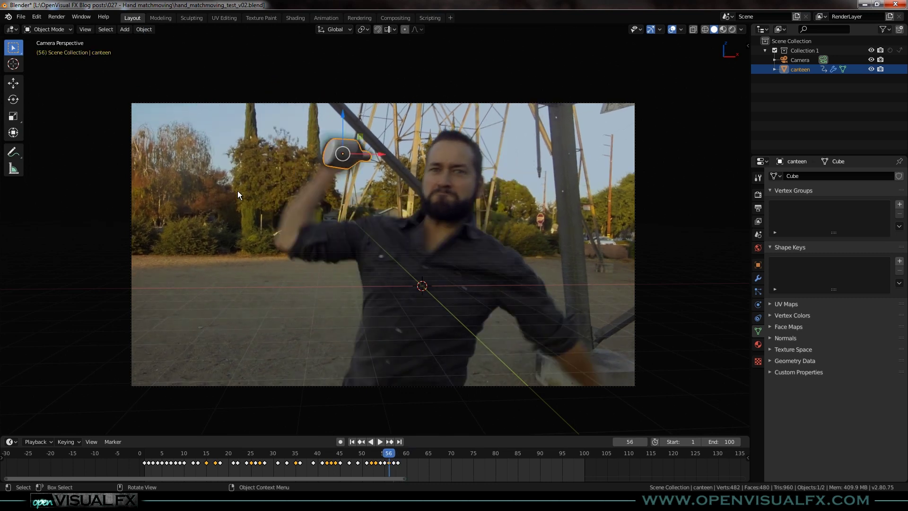
pyautogui.press('Left')
pyautogui.press('Left')
pyautogui.press('Left')
pyautogui.press('Left')
# - Go to frame 24, switch the viewport to wireframe shading and show the canteen's modifiers
pyautogui.moveTo(349, 457); pyautogui.dragTo(248, 458)
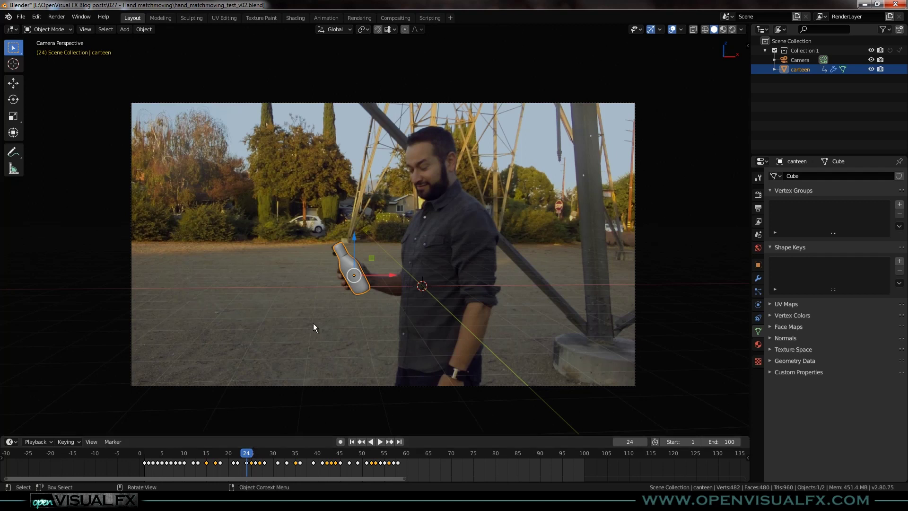
pyautogui.scroll(3, 372, 265)
pyautogui.press('z')
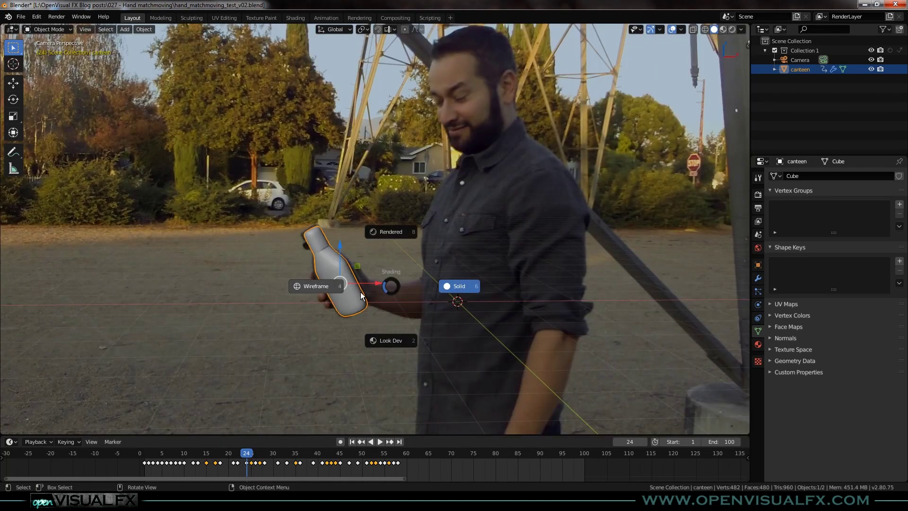
pyautogui.click(339, 286)
pyautogui.click(758, 278)
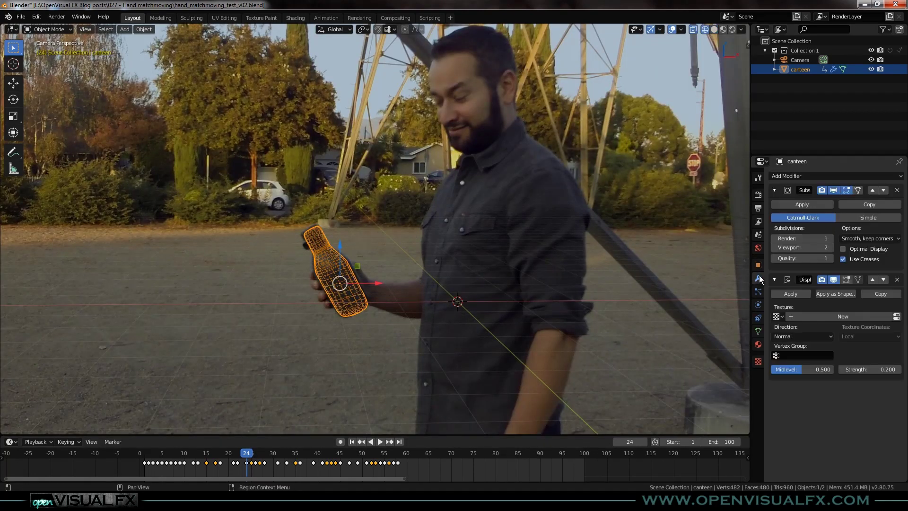
# - Hide the canteen's Displace and Subdivision modifiers in the viewport to inspect the bottle's base mesh
pyautogui.click(774, 191)
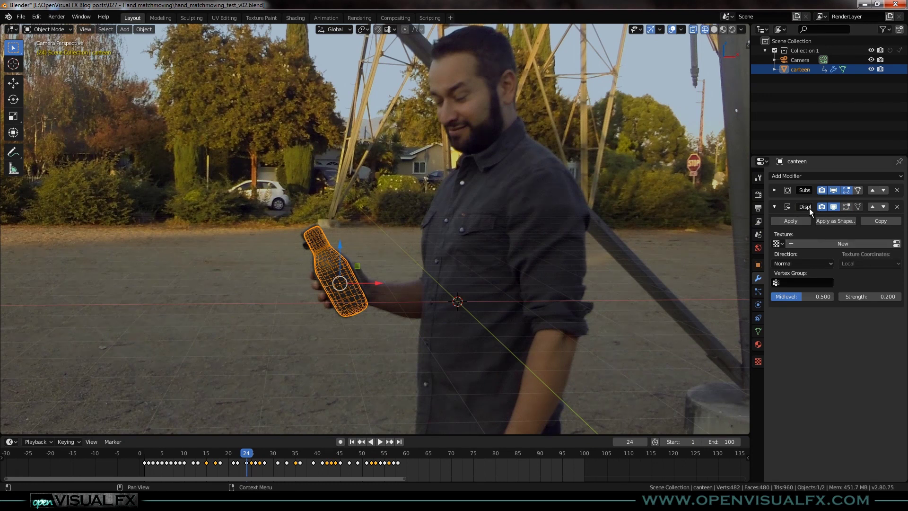
pyautogui.click(833, 207)
pyautogui.scroll(3, 311, 293)
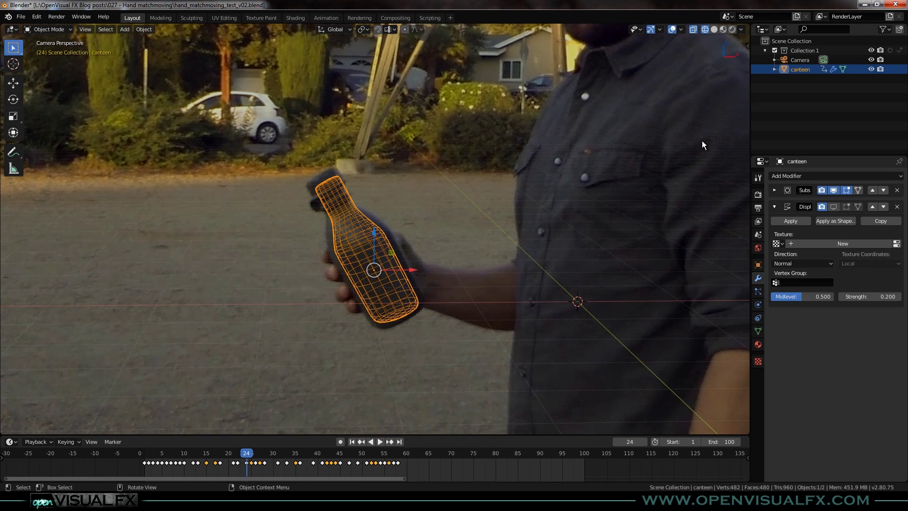
pyautogui.click(833, 190)
pyautogui.click(834, 190)
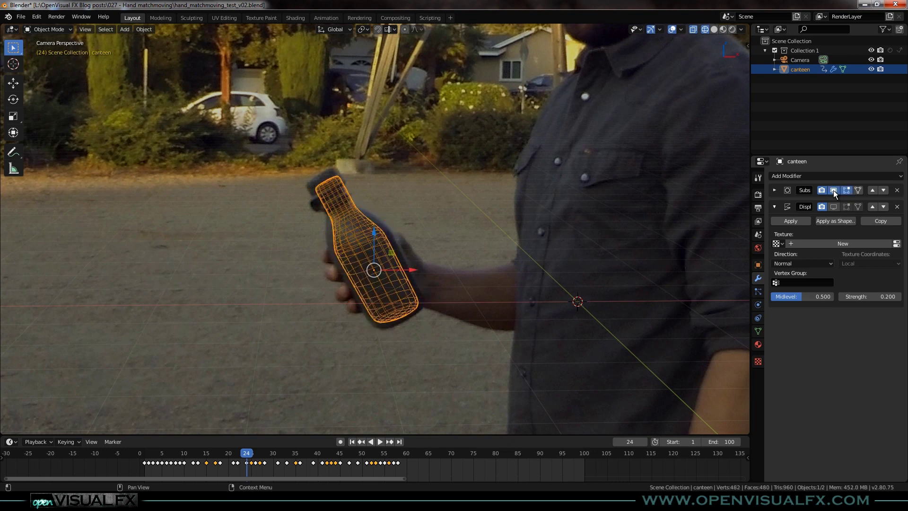
pyautogui.click(833, 190)
# - Show the Subdivision modifier in the viewport again and set its render subdivisions to 2
pyautogui.click(774, 190)
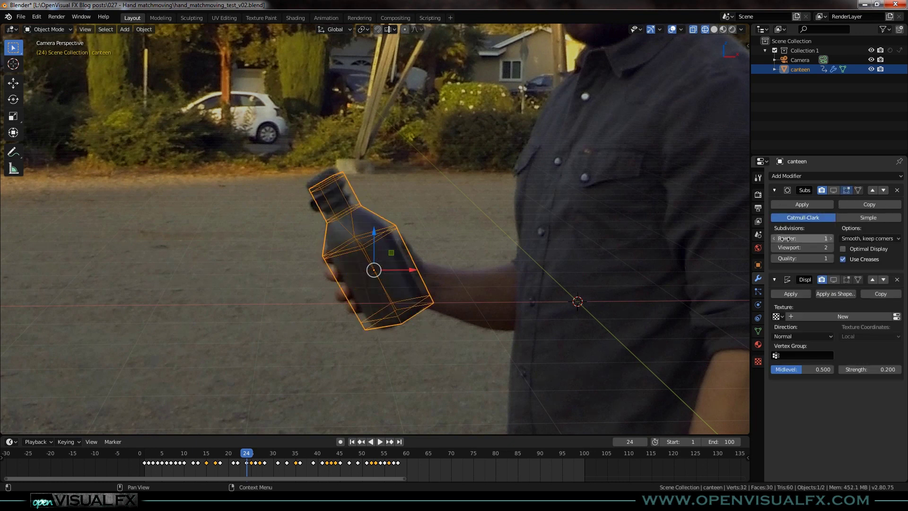
pyautogui.click(834, 190)
pyautogui.click(830, 247)
pyautogui.click(830, 238)
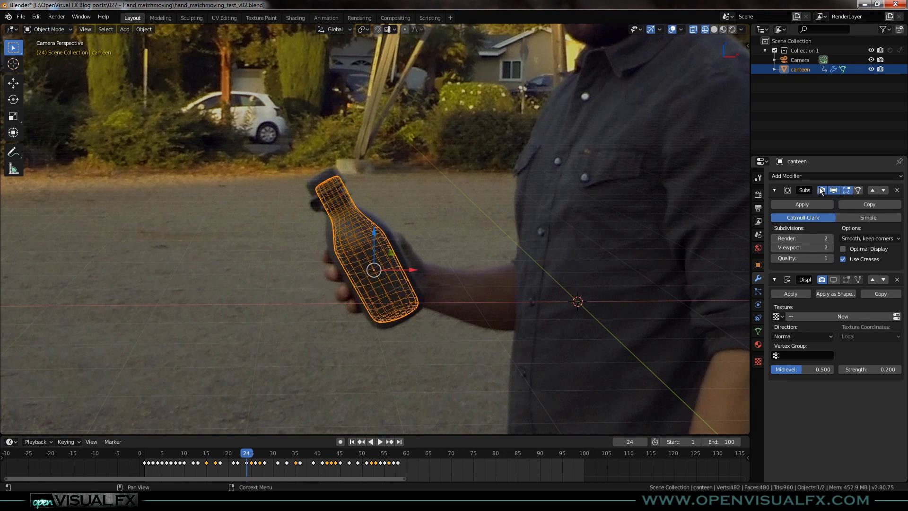
pyautogui.click(774, 190)
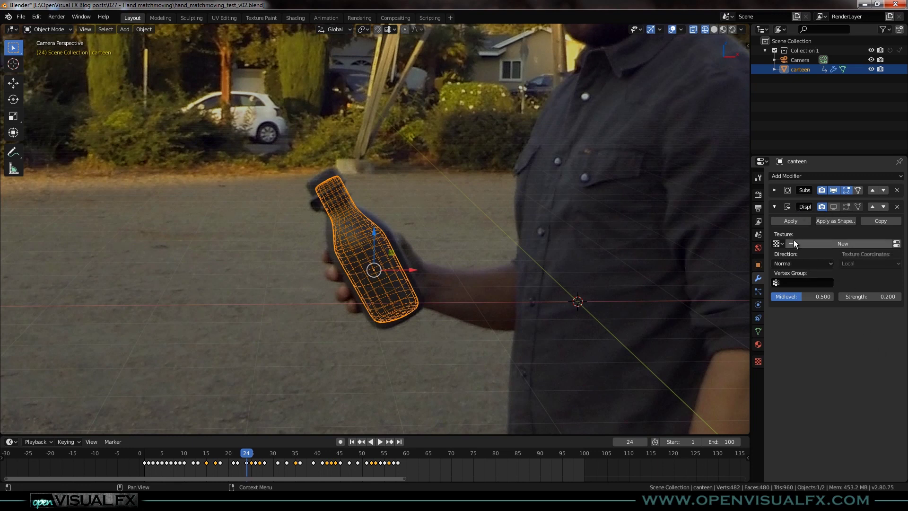
# - Re-enable the Displace modifier in the viewport and play the wireframe bottle's animation up to frame 52
pyautogui.click(833, 207)
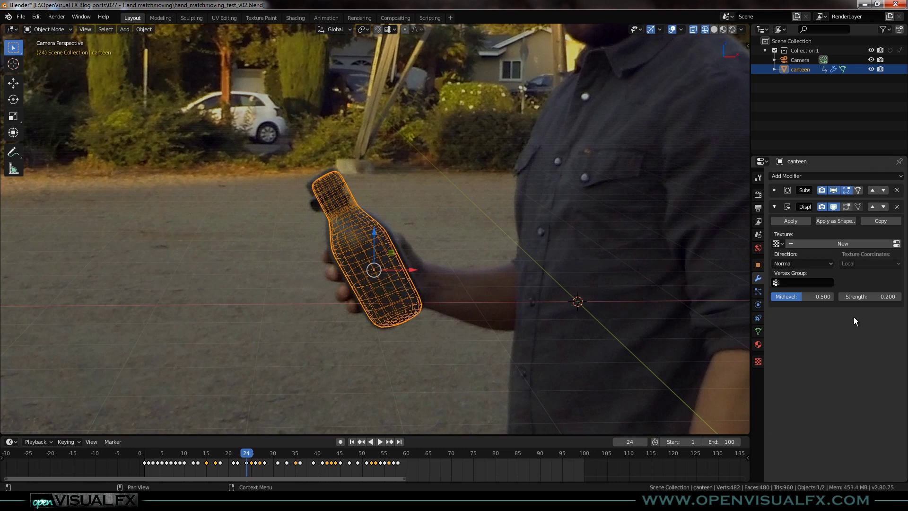
pyautogui.scroll(-3, 381, 292)
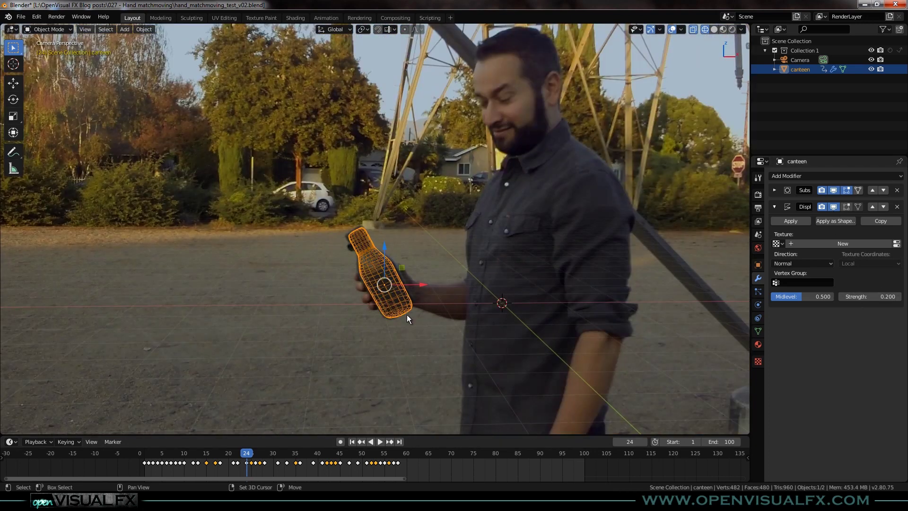
pyautogui.keyDown('shift'); pyautogui.moveTo(406, 314); pyautogui.dragTo(418, 293, button='middle'); pyautogui.keyUp('shift')
pyautogui.press('space')
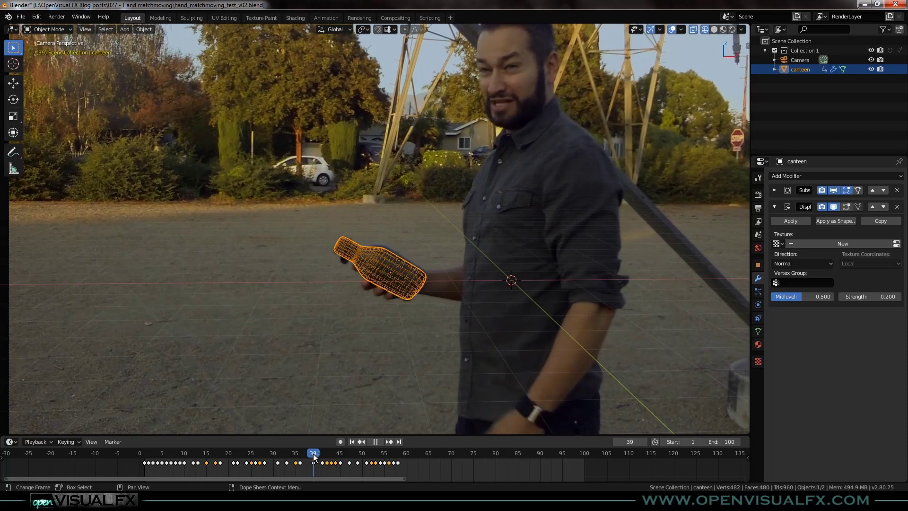
pyautogui.press('space')
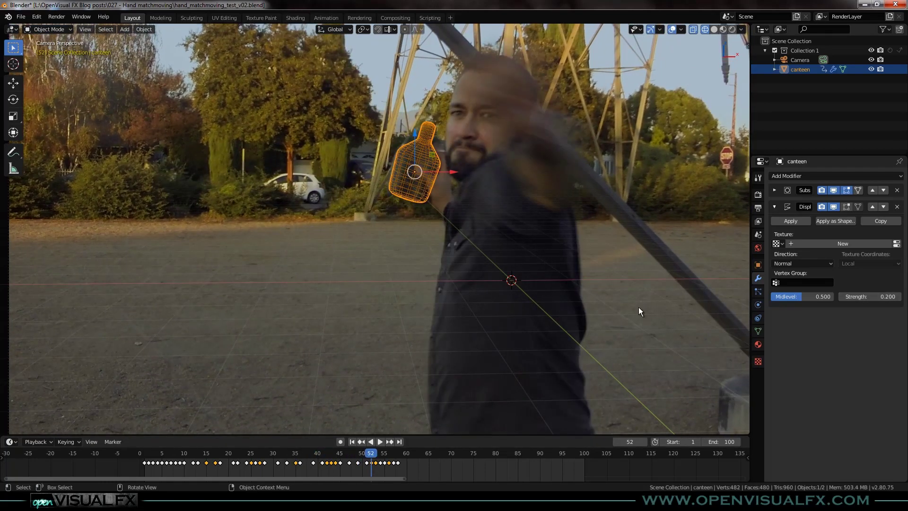
# - Advance to frame 55 and examine how the wireframe bottle lines up with the motion-blurred hand
pyautogui.scroll(-1, 447, 207)
pyautogui.keyDown('shift'); pyautogui.moveTo(447, 205); pyautogui.dragTo(393, 246, button='middle'); pyautogui.keyUp('shift')
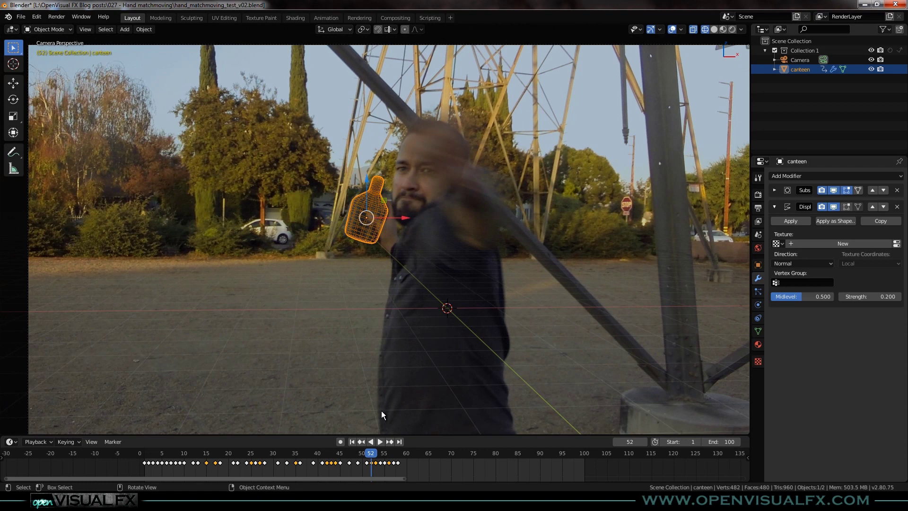
pyautogui.moveTo(372, 458)
pyautogui.mouseDown()
pyautogui.moveTo(220, 463)
pyautogui.moveTo(385, 453)
pyautogui.mouseUp()
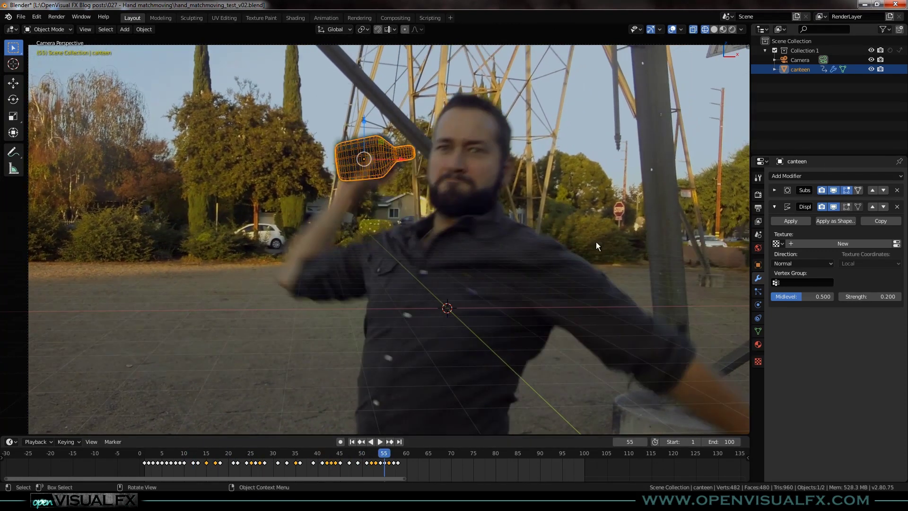
pyautogui.scroll(-1, 542, 216)
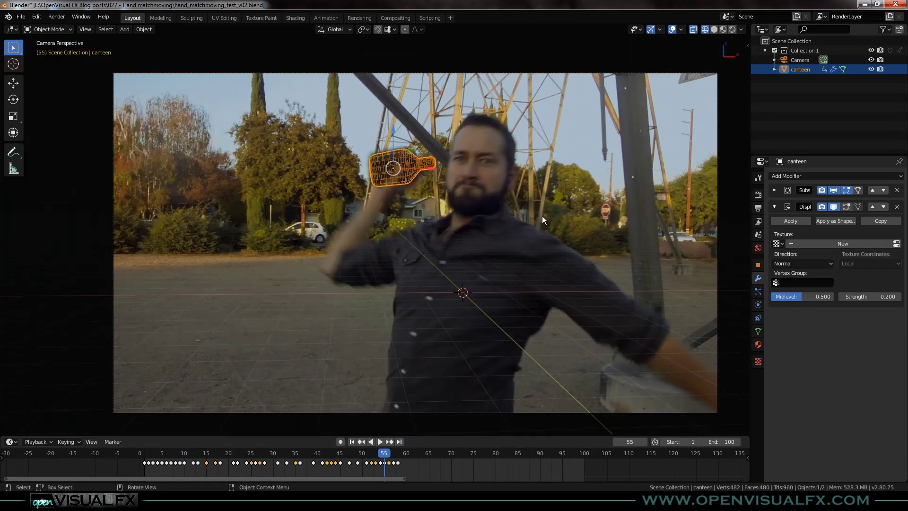
pyautogui.scroll(-1, 542, 217)
pyautogui.keyDown('shift'); pyautogui.moveTo(534, 271); pyautogui.dragTo(507, 264, button='middle'); pyautogui.keyUp('shift')
pyautogui.scroll(1, 459, 273)
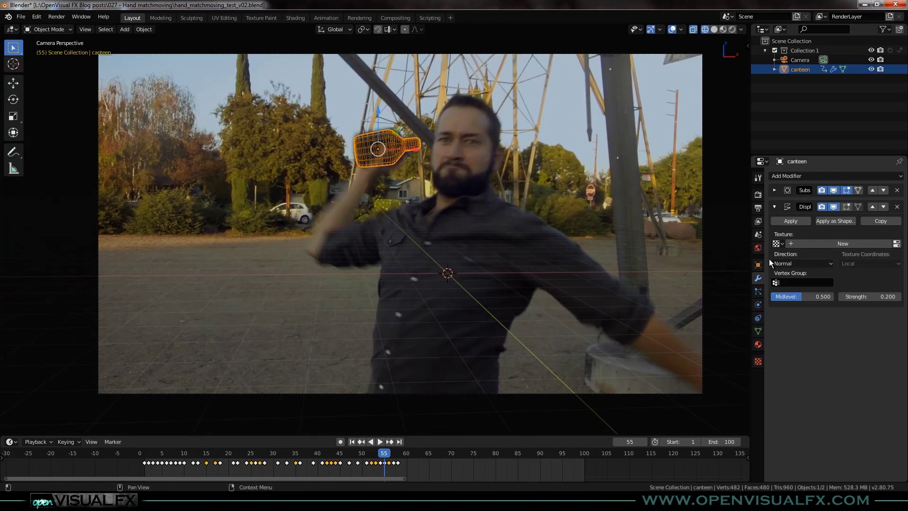
# - Inspect the Motion Blur settings in the render properties and scrub the shot back to frame 36
pyautogui.click(759, 208)
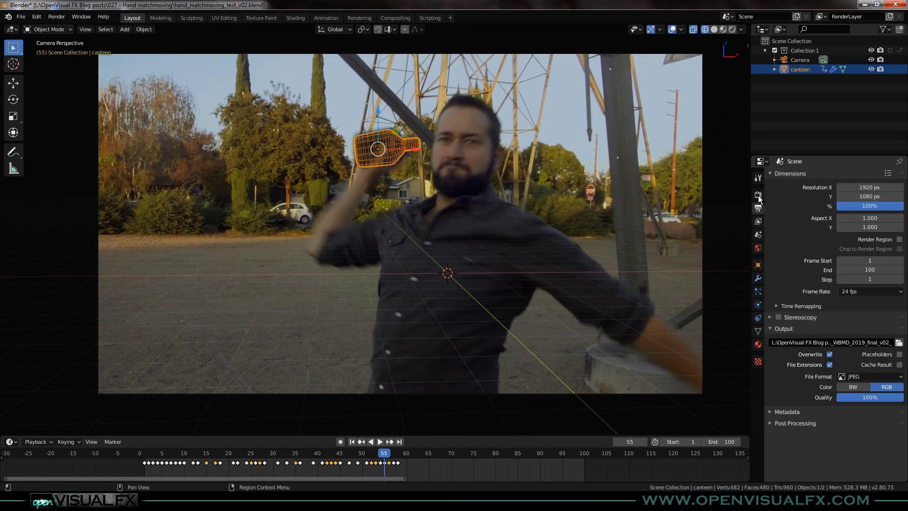
pyautogui.click(758, 195)
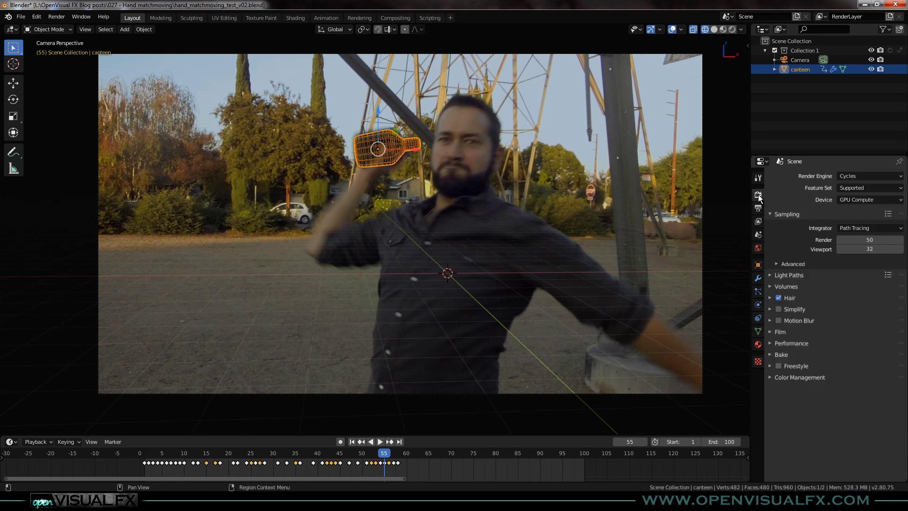
pyautogui.click(770, 321)
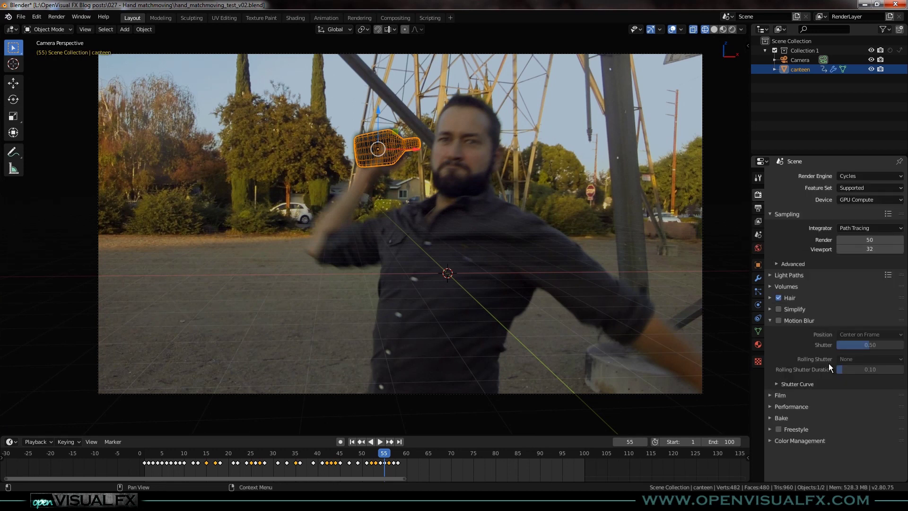
pyautogui.click(770, 321)
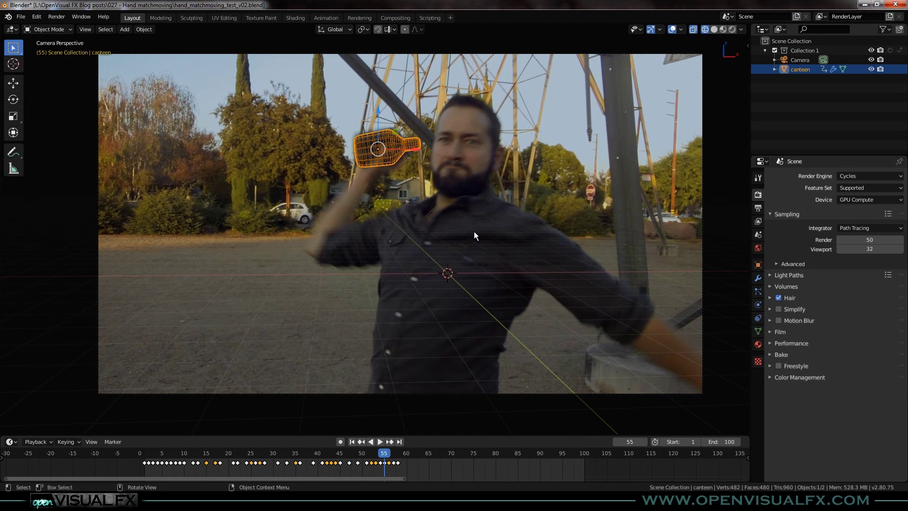
pyautogui.moveTo(378, 457); pyautogui.dragTo(294, 469)
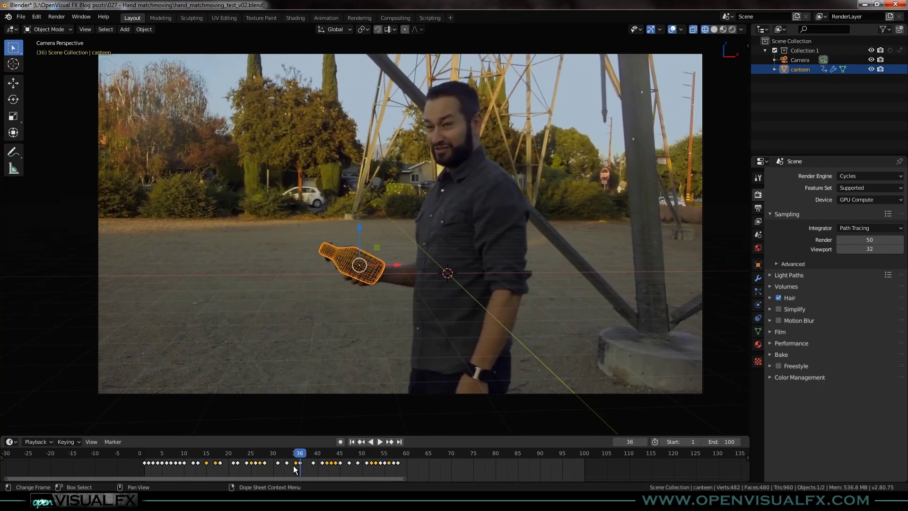